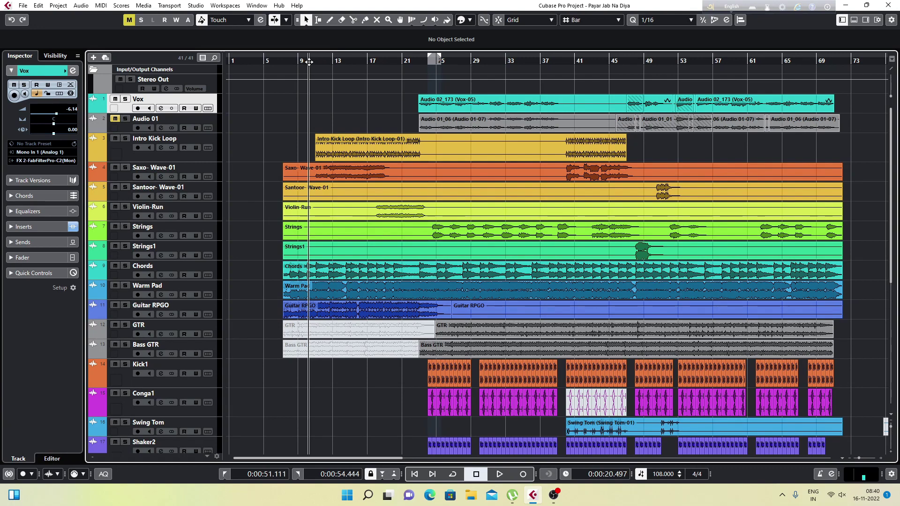
- Play the project from the intro up to the vocal entry near bar 22
{"action": "key", "text": "space"}
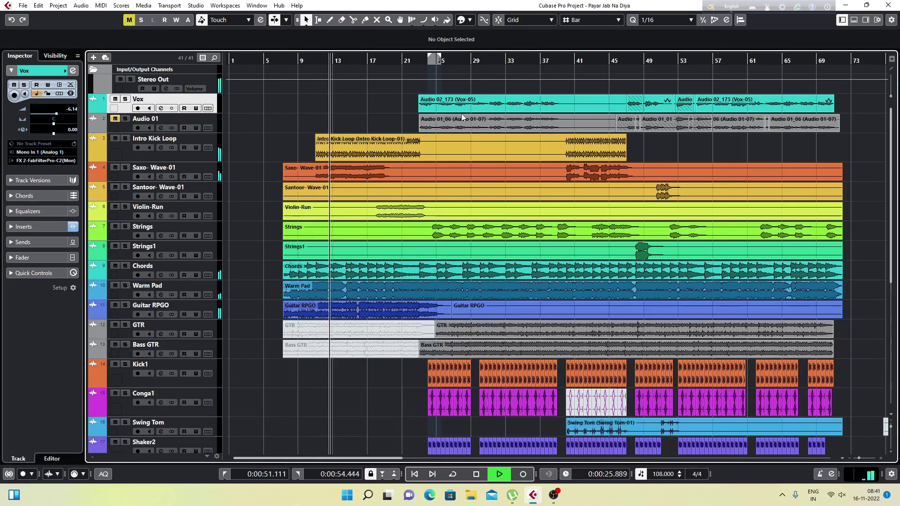
{"action": "key", "text": "g"}
{"action": "key", "text": "g"}
{"action": "key", "text": "g"}
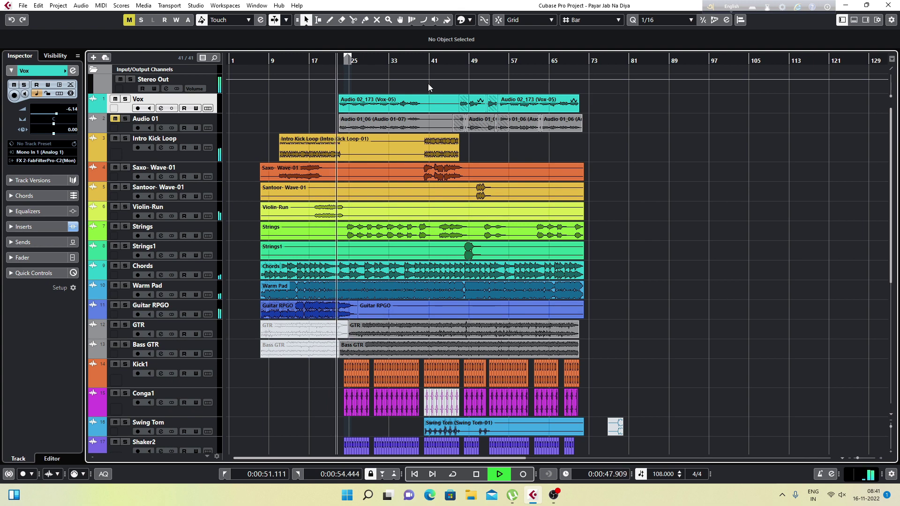
{"action": "key", "text": "space"}
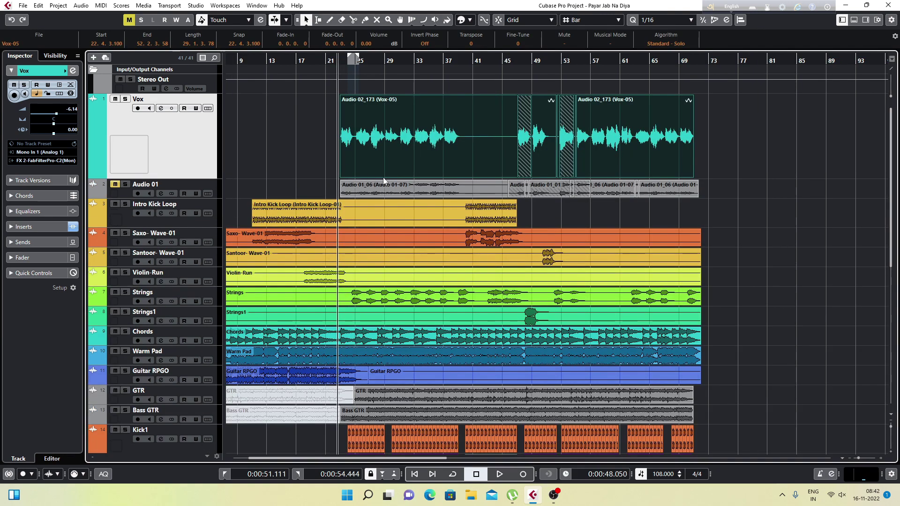
- Combine all the vocal events on the Vox track into one continuous event and set the locators around it
{"action": "left_click", "coordinate": [523, 117]}
{"action": "left_click", "coordinate": [566, 118]}
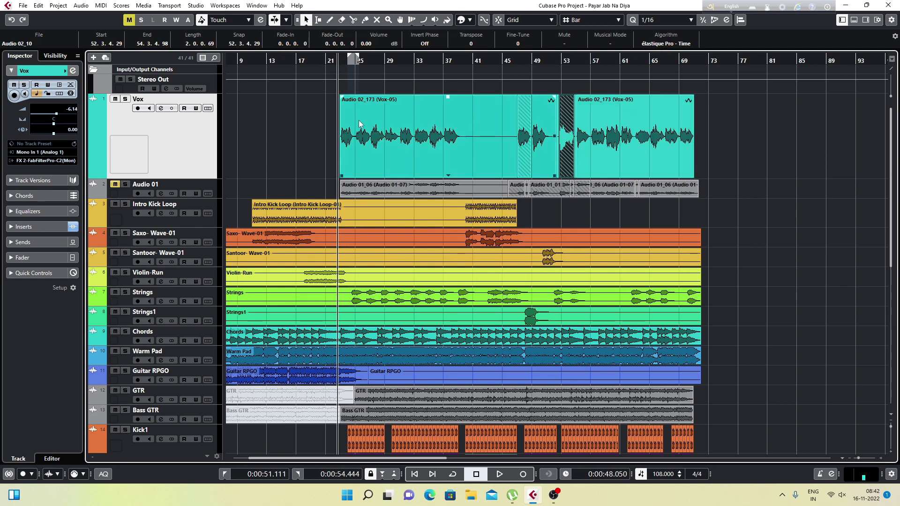
{"action": "left_click", "coordinate": [524, 127]}
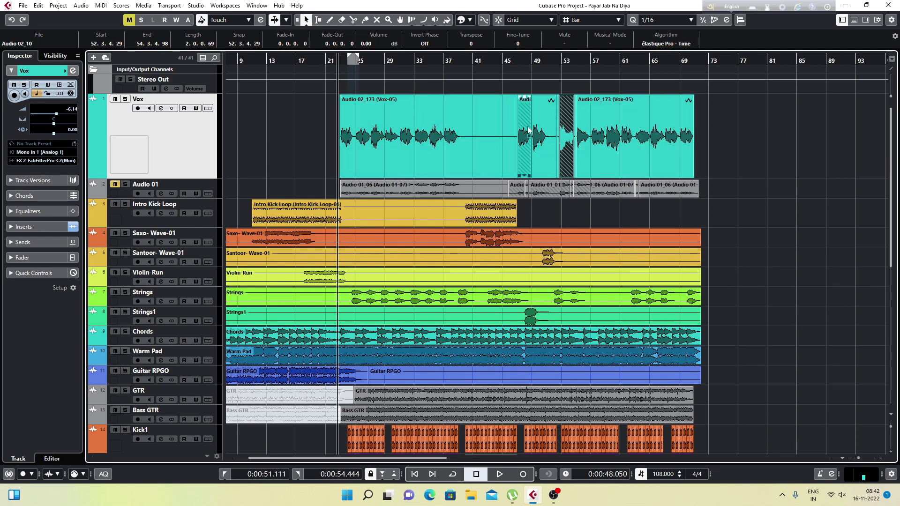
{"action": "left_click", "coordinate": [571, 120]}
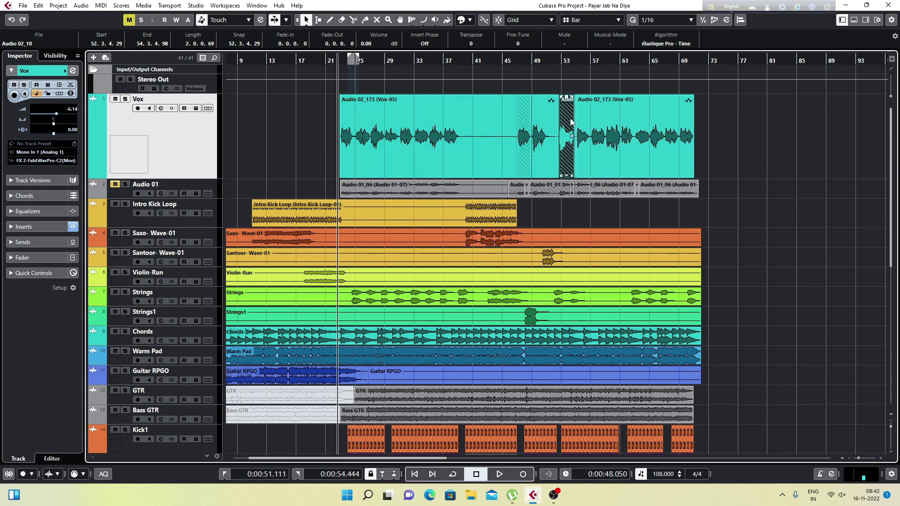
{"action": "left_click_drag", "start_coordinate": [756, 134], "coordinate": [328, 125]}
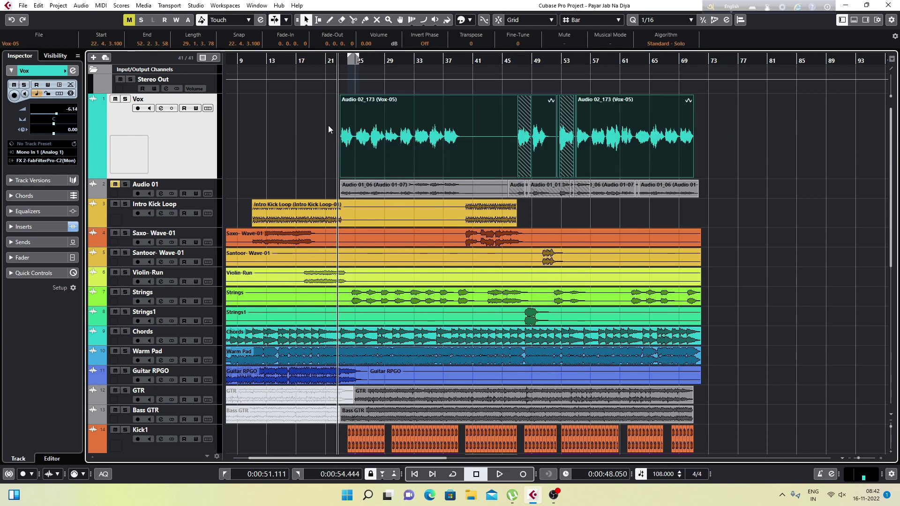
{"action": "key", "text": "ctrl+b"}
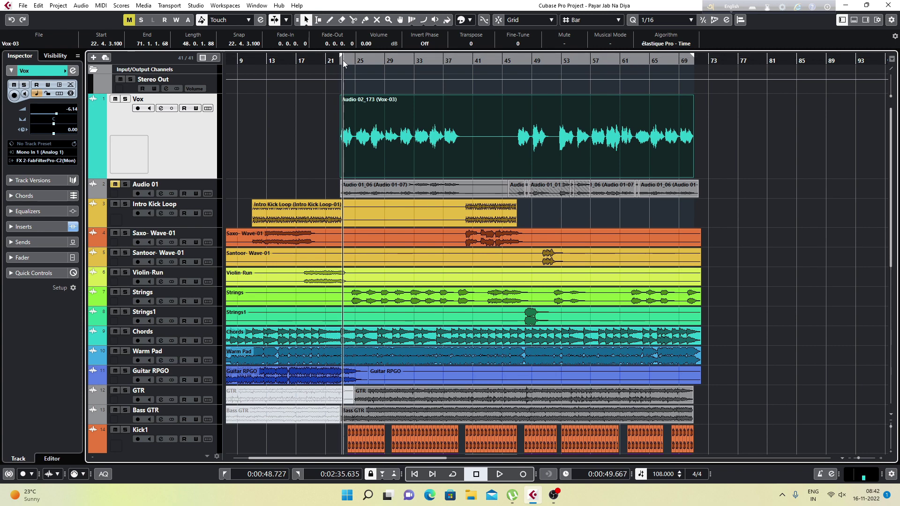
- Open the Vox channel settings and show the Auto-Tune Artist insert
{"action": "key", "text": "h"}
{"action": "key", "text": "h"}
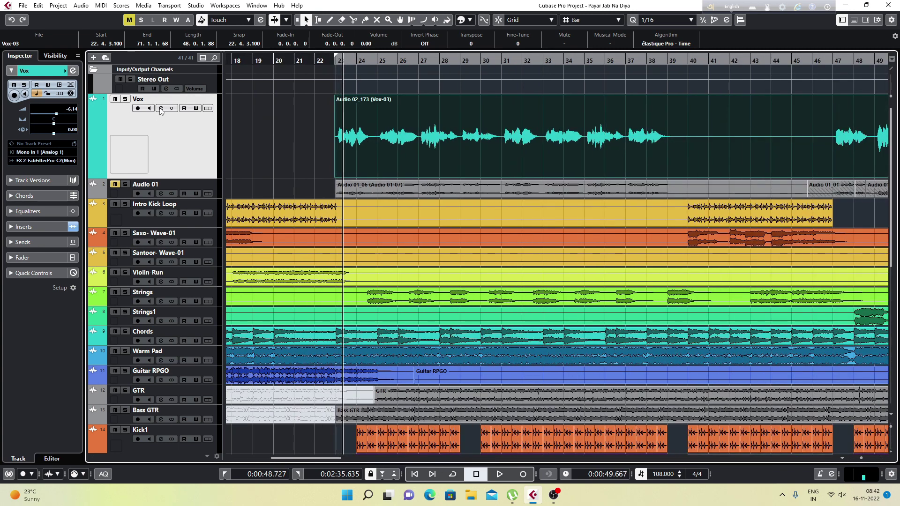
{"action": "left_click", "coordinate": [160, 109]}
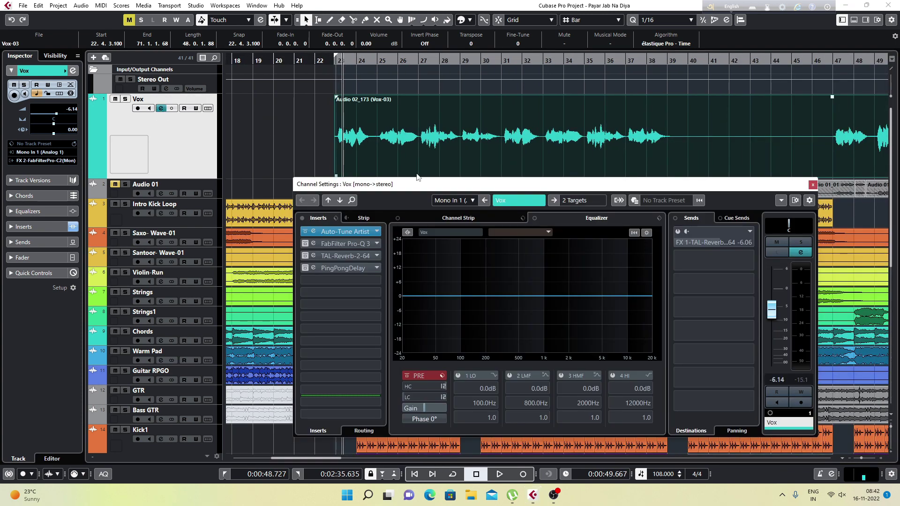
{"action": "left_click", "coordinate": [313, 231]}
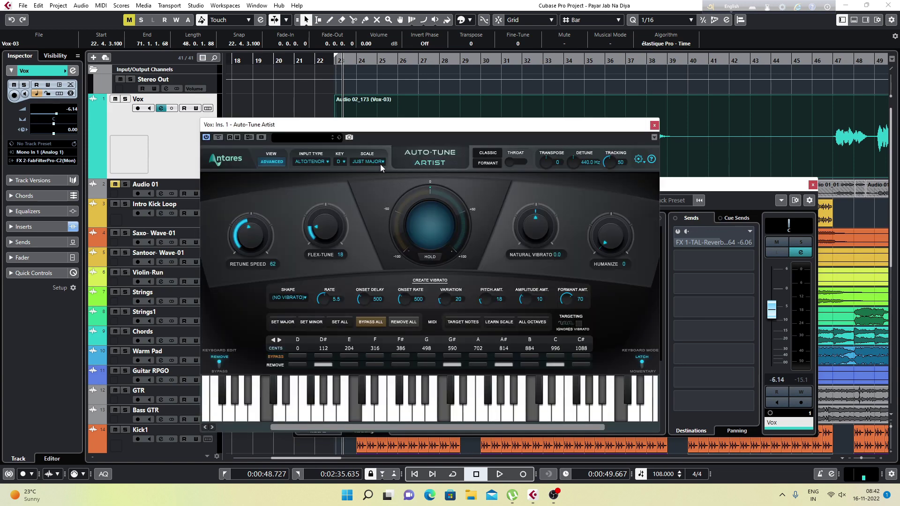
{"action": "left_click", "coordinate": [283, 324]}
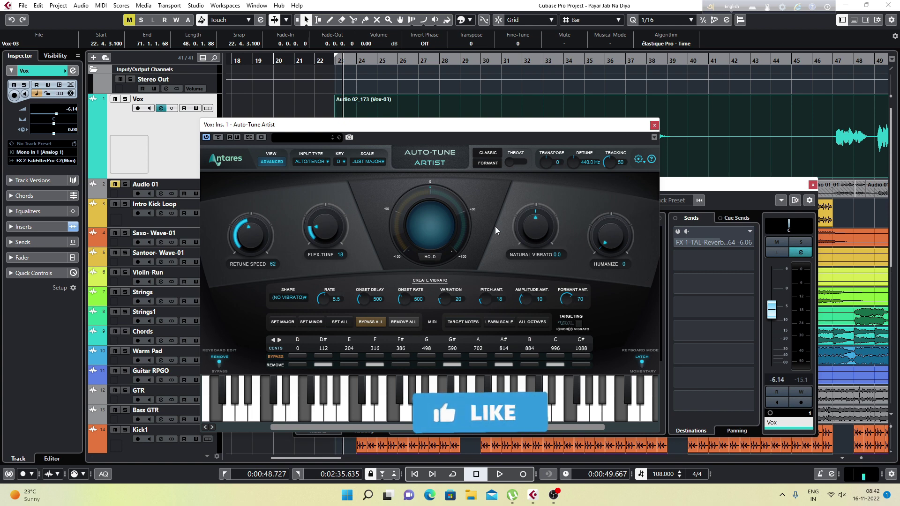
- Set Auto-Tune's Retune Speed to 0, start playback and solo the Vox track
{"action": "left_click_drag", "start_coordinate": [244, 236], "coordinate": [287, 193]}
{"action": "key", "text": "space"}
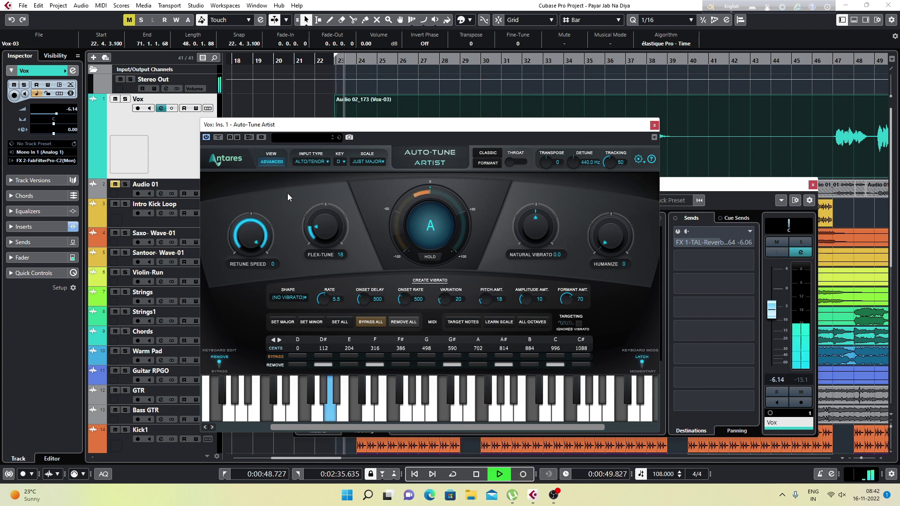
{"action": "left_click", "coordinate": [126, 99]}
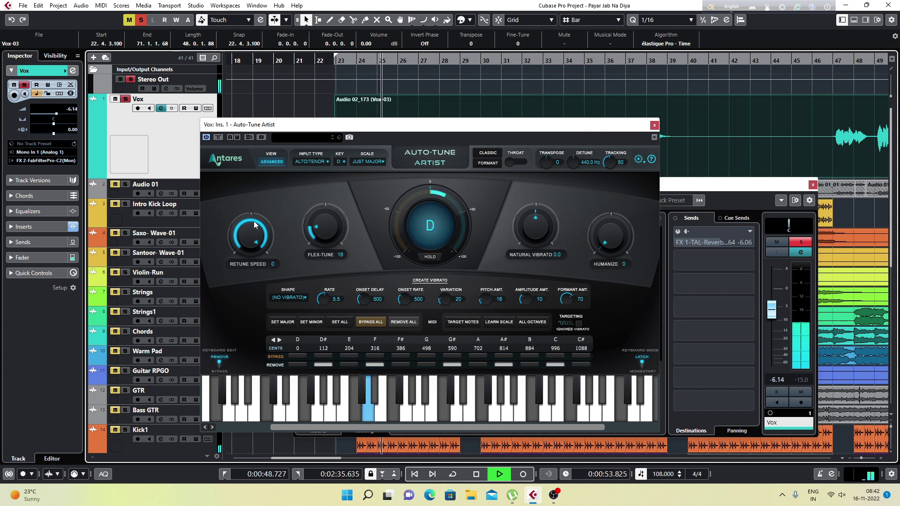
- Set Auto-Tune's Retune Speed to 30 and Flex-Tune to 0 while auditioning the soloed vocal
{"action": "left_click_drag", "start_coordinate": [257, 224], "coordinate": [243, 255]}
{"action": "key", "text": "space"}
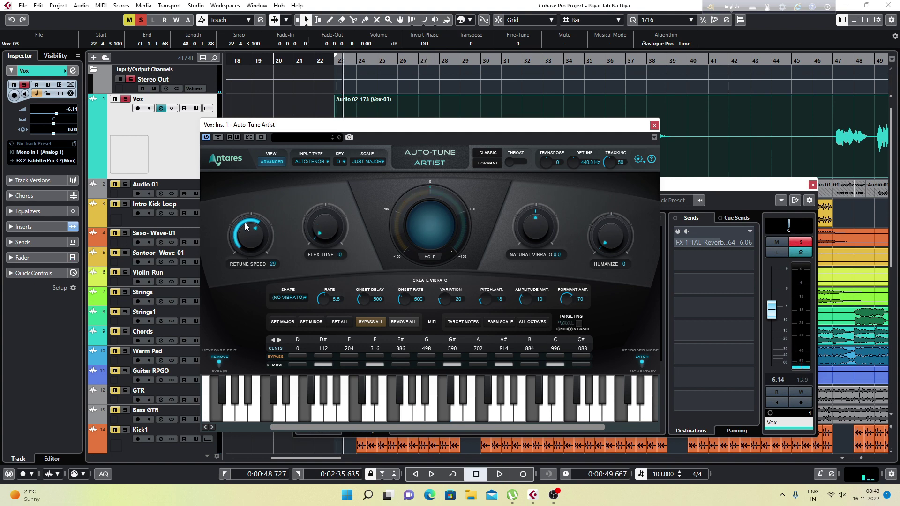
{"action": "key", "text": "space"}
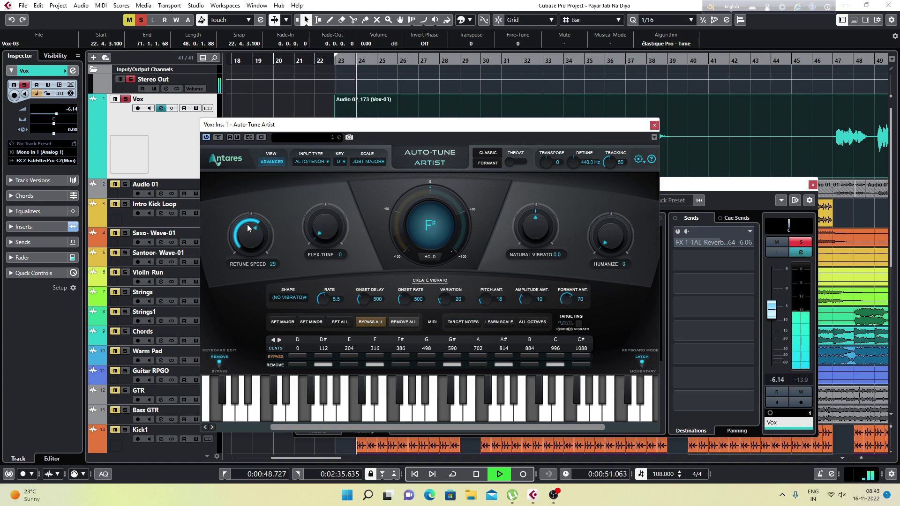
{"action": "left_click_drag", "start_coordinate": [247, 224], "coordinate": [247, 225]}
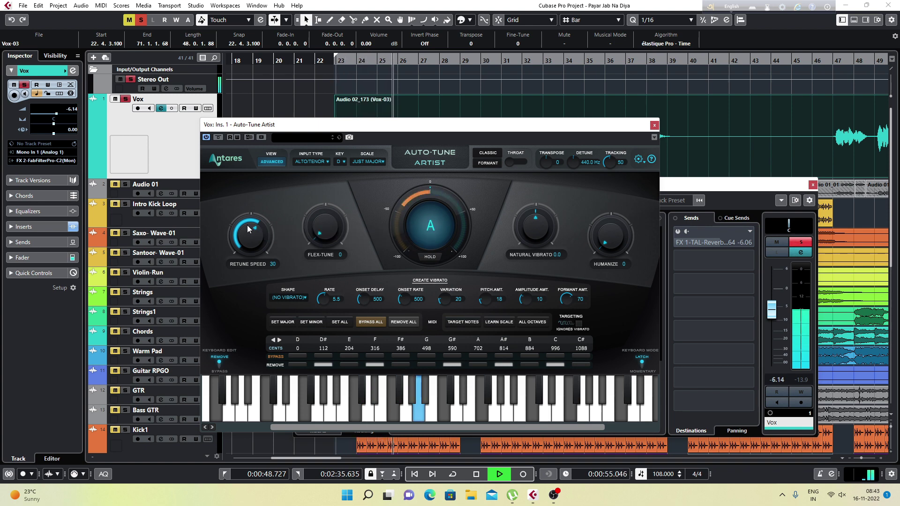
{"action": "key", "text": "space"}
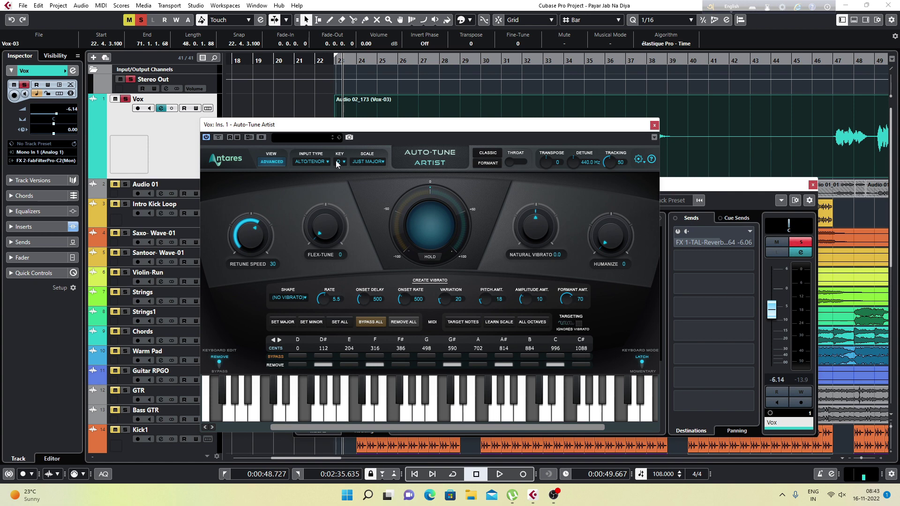
- Move the Auto-Tune window off the vocal event and close the Vox channel settings
{"action": "left_click", "coordinate": [367, 165]}
{"action": "left_click_drag", "start_coordinate": [615, 128], "coordinate": [592, 170]}
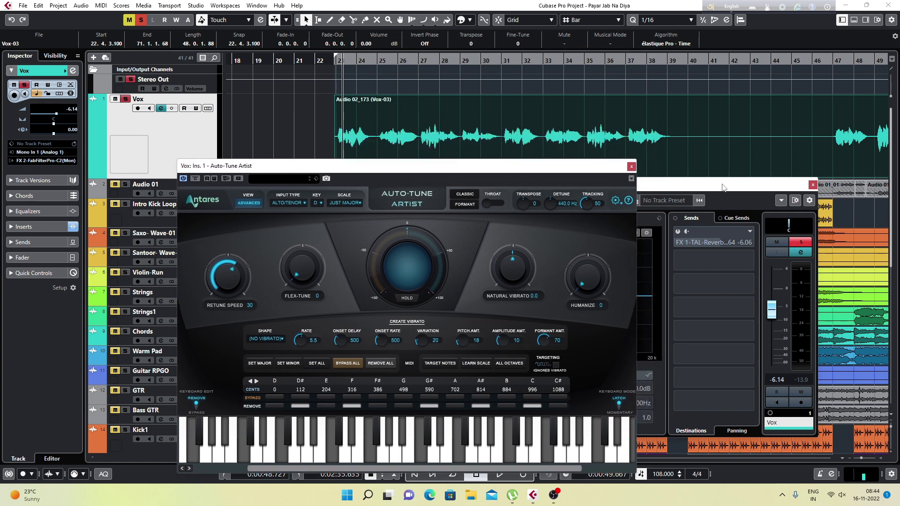
{"action": "left_click_drag", "start_coordinate": [722, 184], "coordinate": [685, 99]}
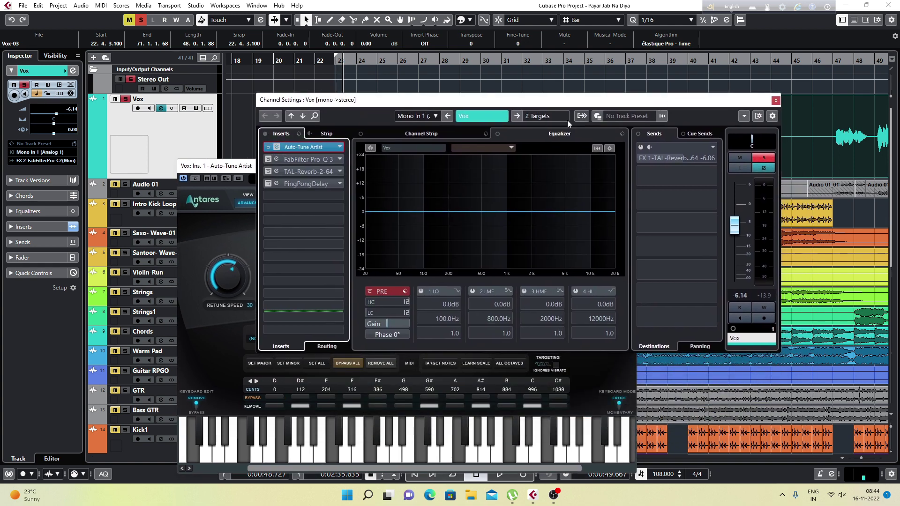
{"action": "left_click", "coordinate": [775, 101]}
- Open the Vox event in the Sample Editor and enable VariAudio editing
{"action": "double_click", "coordinate": [362, 133]}
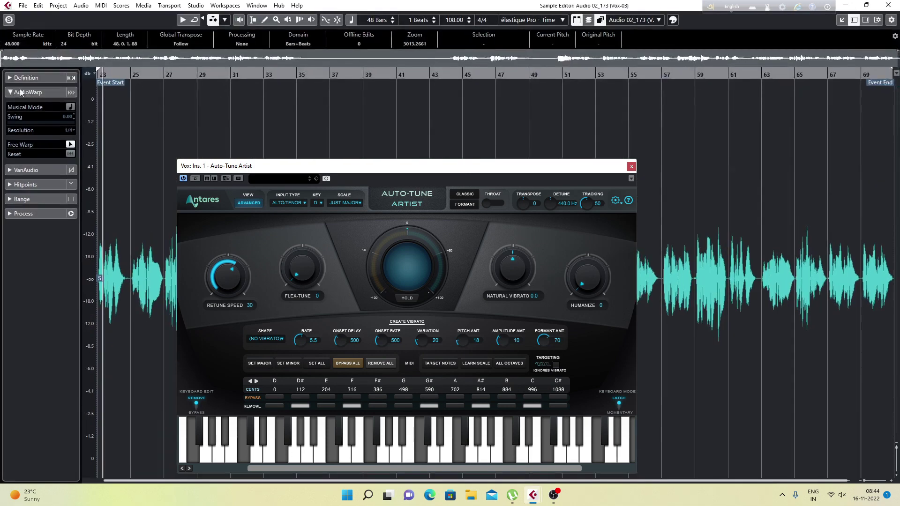
{"action": "left_click", "coordinate": [37, 168]}
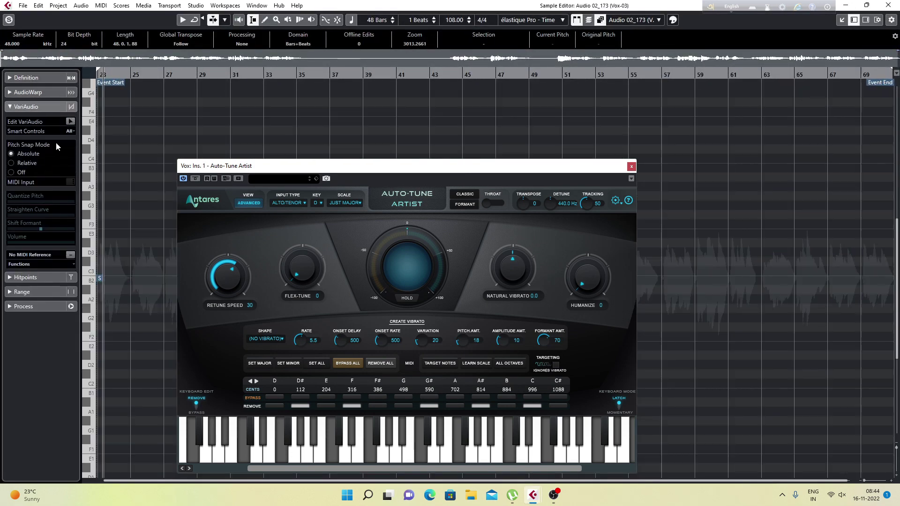
{"action": "left_click", "coordinate": [70, 122]}
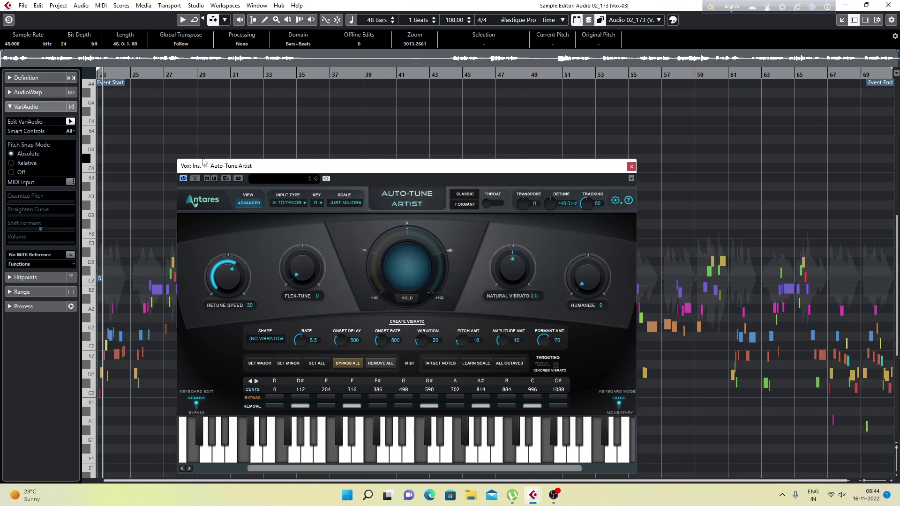
- Move the Auto-Tune window below the vocal's pitch segments and place the playhead at the event start near bar 23
{"action": "key", "text": "h"}
{"action": "key", "text": "h"}
{"action": "key", "text": "h"}
{"action": "key", "text": "h"}
{"action": "key", "text": "h"}
{"action": "key", "text": "h"}
{"action": "key", "text": "h"}
{"action": "key", "text": "h"}
{"action": "key", "text": "h"}
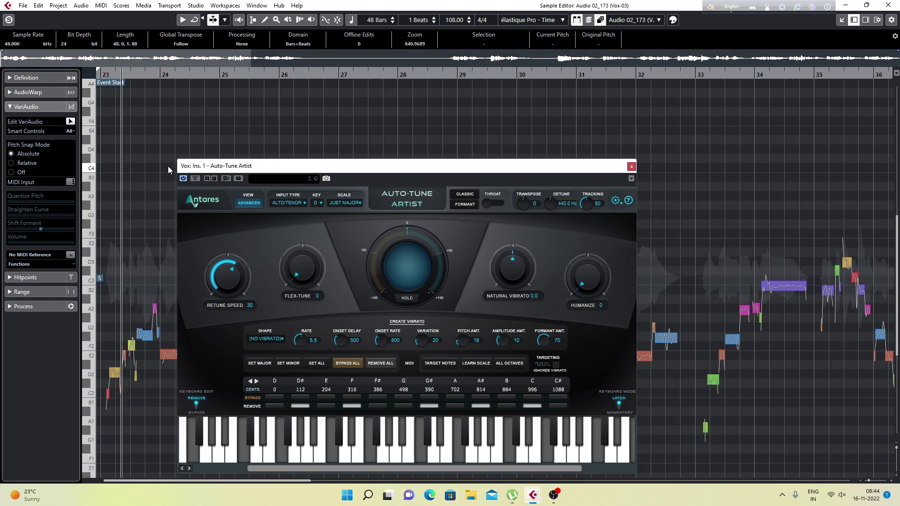
{"action": "scroll", "coordinate": [125, 180], "scroll_direction": "down", "scroll_amount": 5}
{"action": "scroll", "coordinate": [126, 183], "scroll_direction": "down", "scroll_amount": 1}
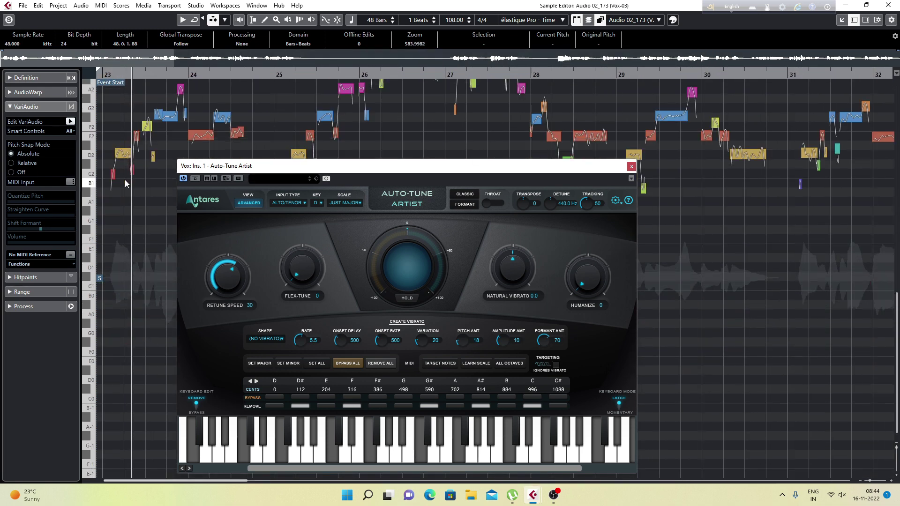
{"action": "key", "text": "h"}
{"action": "left_click_drag", "start_coordinate": [303, 171], "coordinate": [282, 224]}
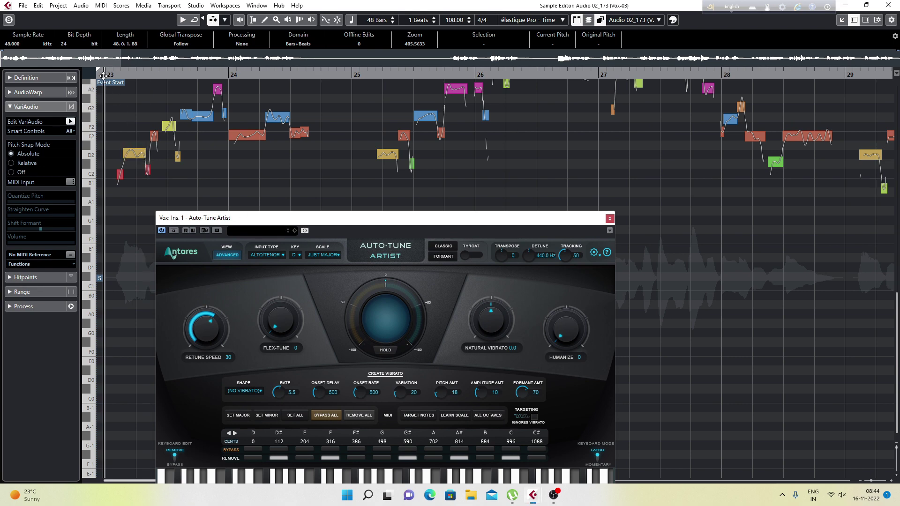
{"action": "left_click_drag", "start_coordinate": [103, 75], "coordinate": [103, 78]}
{"action": "scroll", "coordinate": [162, 147], "scroll_direction": "up", "scroll_amount": 3}
{"action": "scroll", "coordinate": [162, 147], "scroll_direction": "down", "scroll_amount": 1}
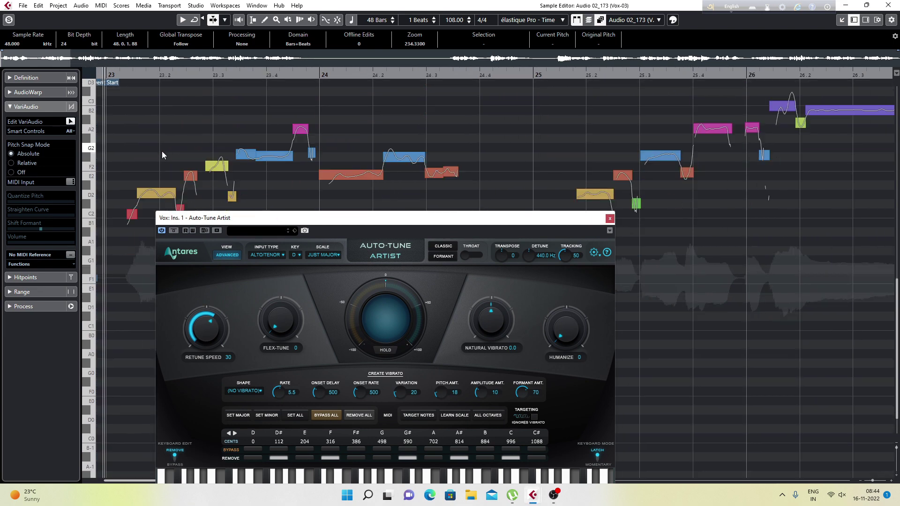
- Audition the opening vocal phrase and snap the two adjacent pitch segments just before bar 24 exactly to F#2
{"action": "key", "text": "space"}
{"action": "key", "text": "space"}
{"action": "key", "text": "space"}
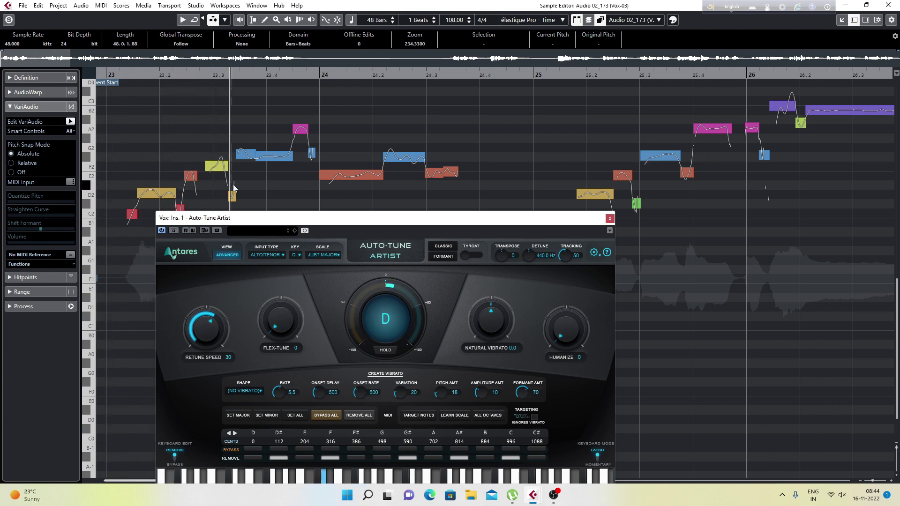
{"action": "key", "text": "space"}
{"action": "key", "text": "space"}
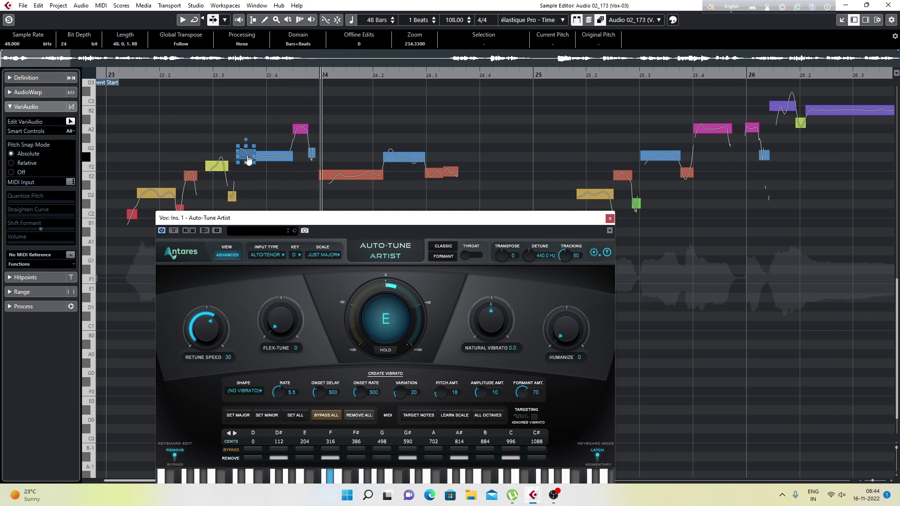
{"action": "key", "text": "space"}
{"action": "left_click", "coordinate": [267, 160]}
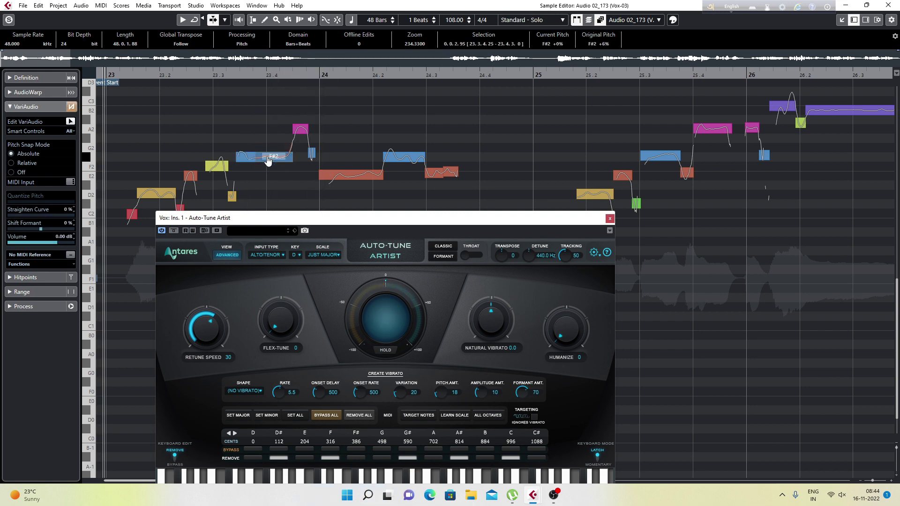
- Replay the opening vocal phrase to compare its VariAudio segments with the notes detected by Auto-Tune
{"action": "key", "text": "space"}
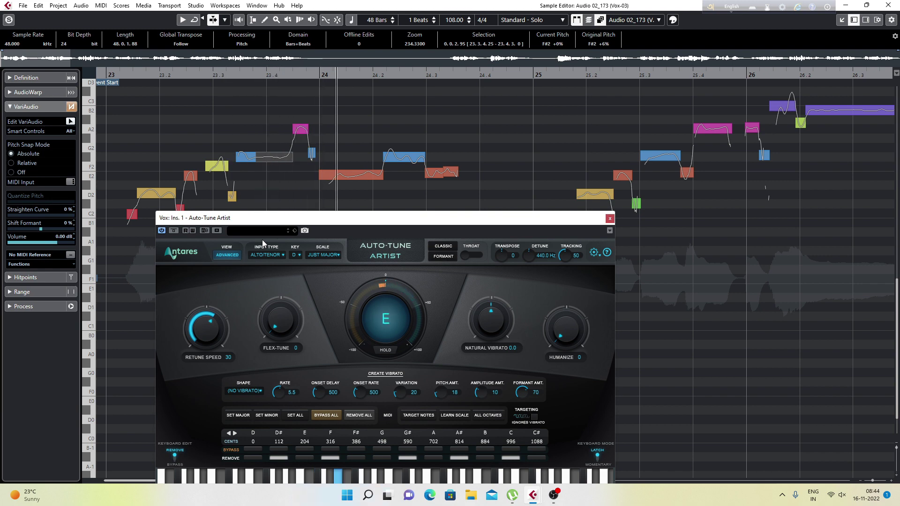
{"action": "key", "text": "space"}
{"action": "key", "text": "space"}
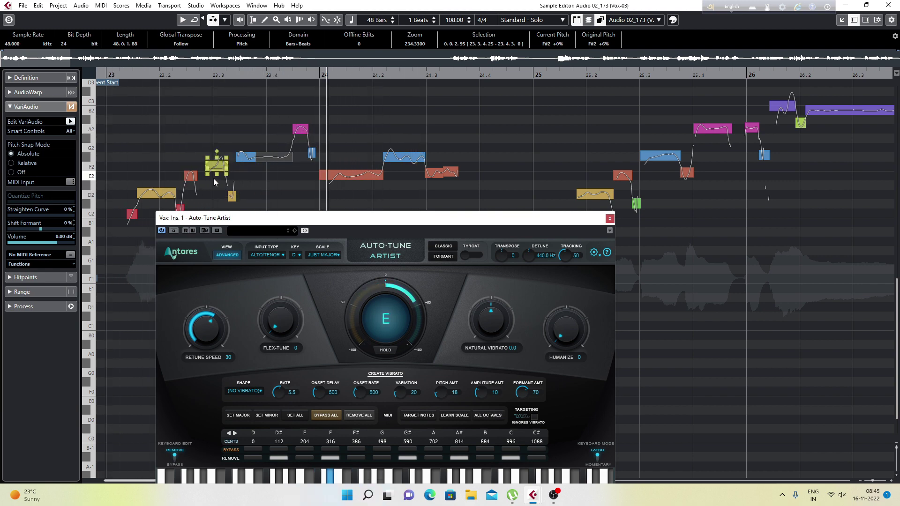
{"action": "key", "text": "space"}
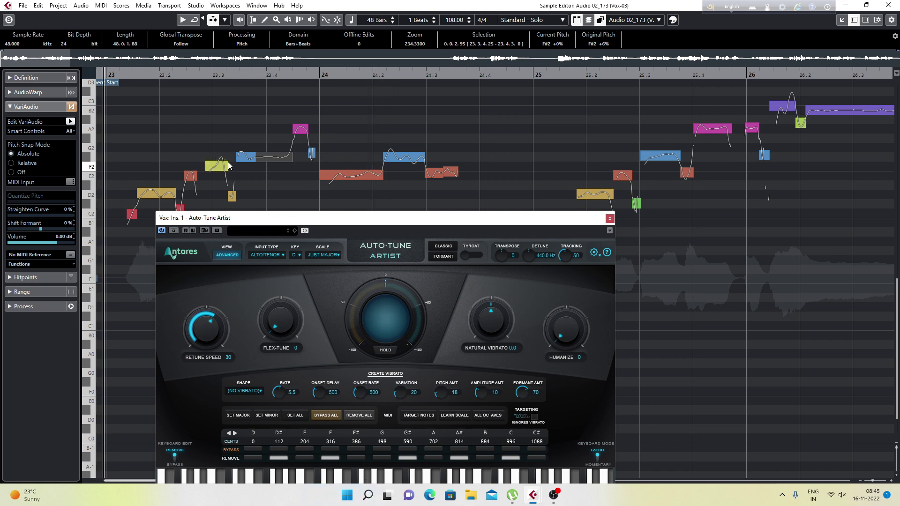
{"action": "key", "text": "space"}
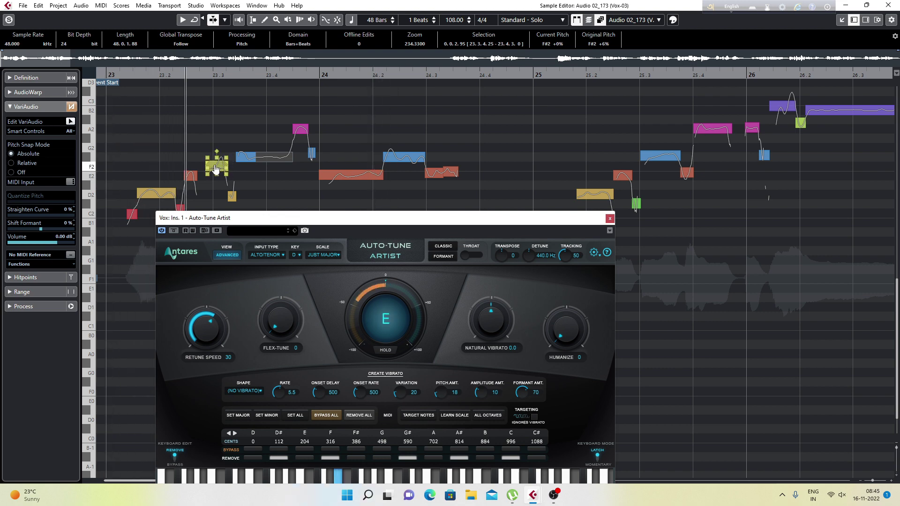
{"action": "key", "text": "space"}
{"action": "key", "text": "space"}
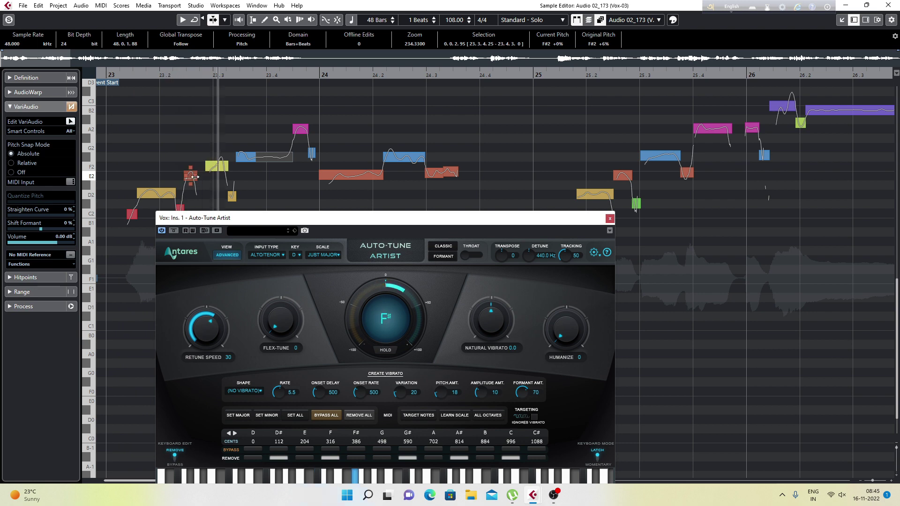
- Try the short F2 segment around 23.3 on F#2 and replay the opening phrase with it
{"action": "key", "text": "space"}
{"action": "left_click", "coordinate": [269, 158]}
{"action": "key", "text": "space"}
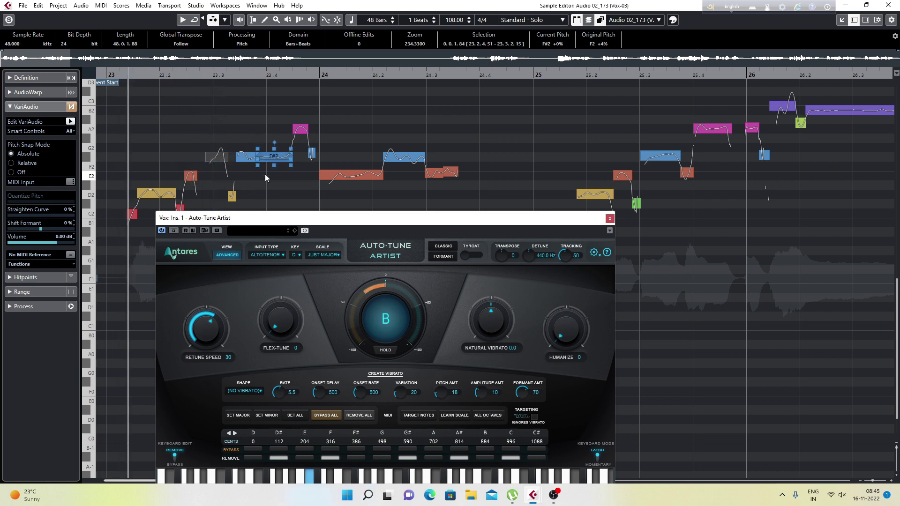
{"action": "key", "text": "space"}
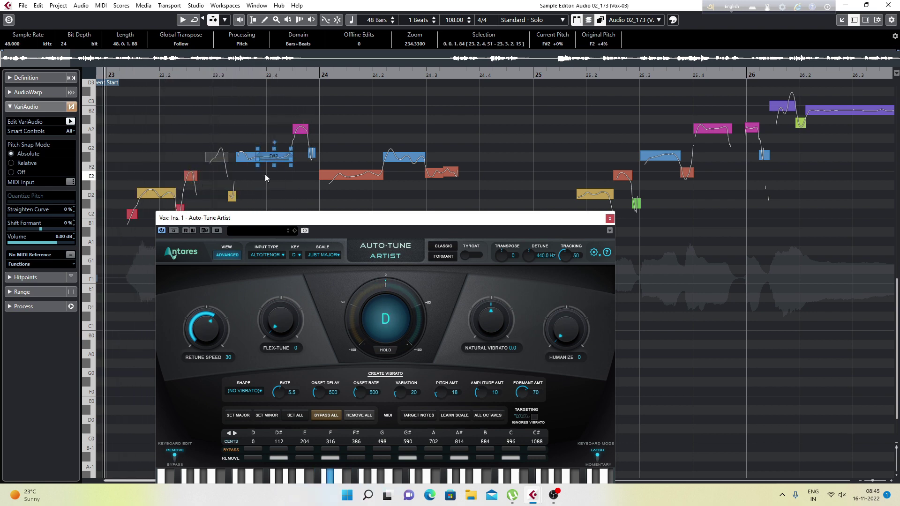
{"action": "left_click", "coordinate": [253, 172]}
{"action": "key", "text": "space"}
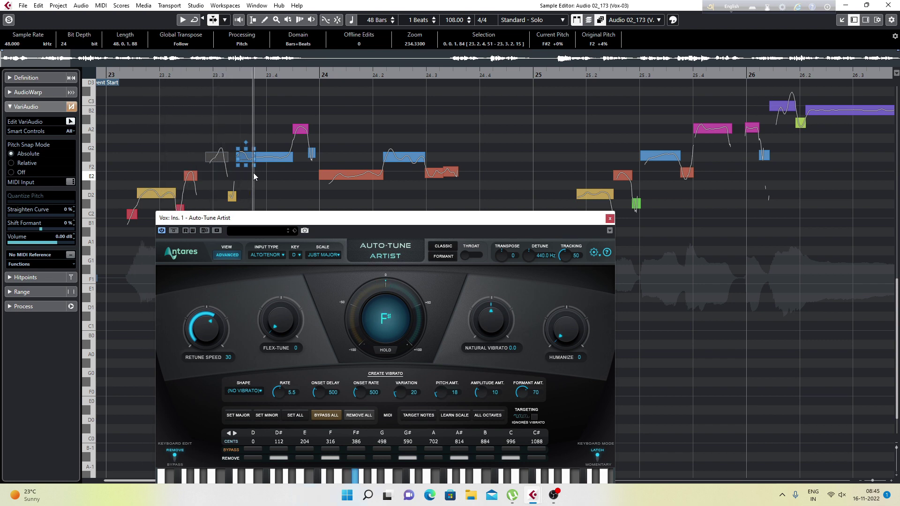
{"action": "key", "text": "space"}
- Lower the segment around 23.3 and split it in two, setting its first half to E2 and its second half to F#2
{"action": "left_click", "coordinate": [217, 158]}
{"action": "left_click", "coordinate": [214, 151]}
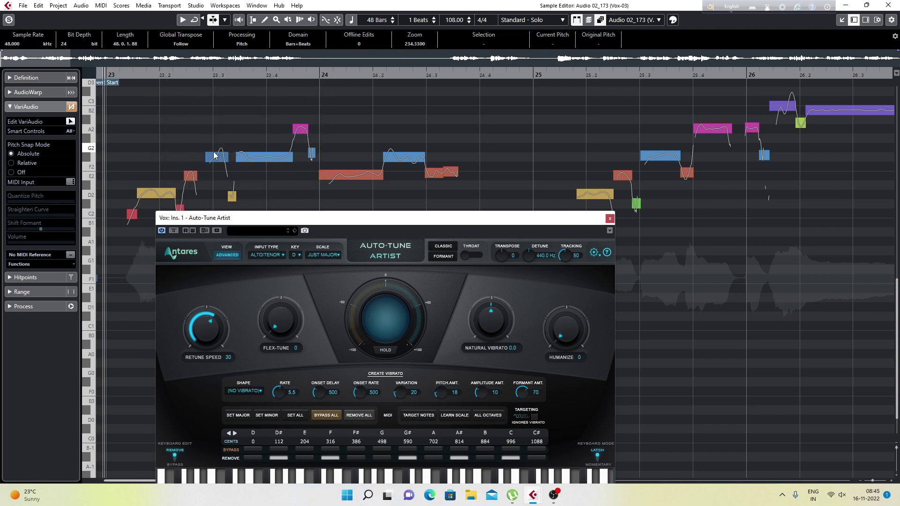
{"action": "left_click", "coordinate": [215, 160]}
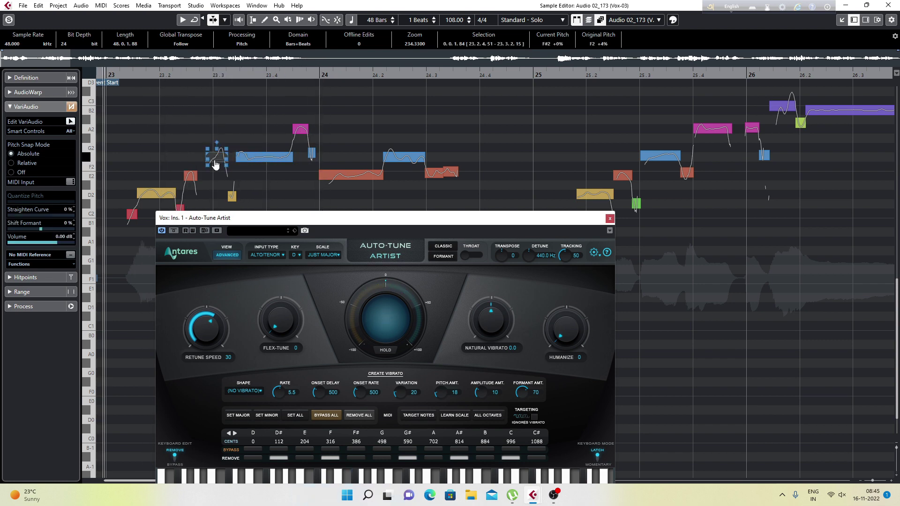
{"action": "left_click_drag", "start_coordinate": [215, 164], "coordinate": [217, 174]}
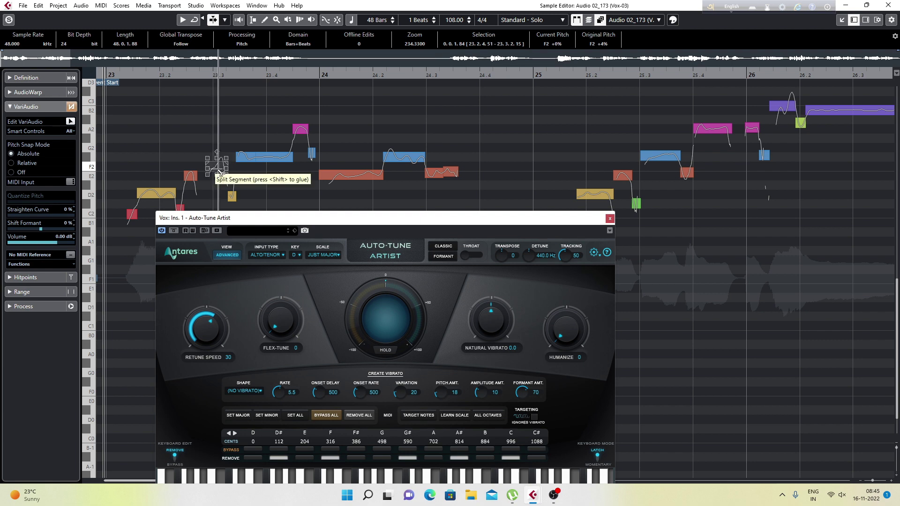
{"action": "left_click", "coordinate": [219, 172]}
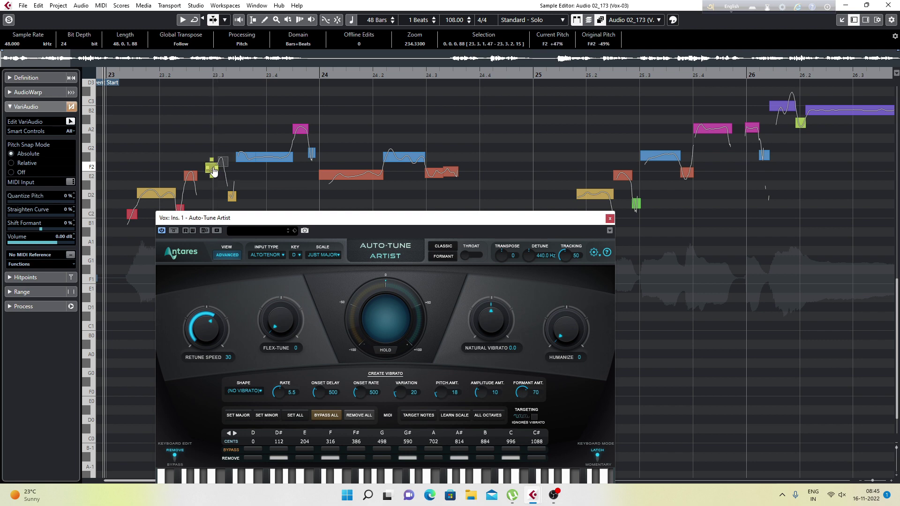
{"action": "left_click_drag", "start_coordinate": [214, 172], "coordinate": [214, 176]}
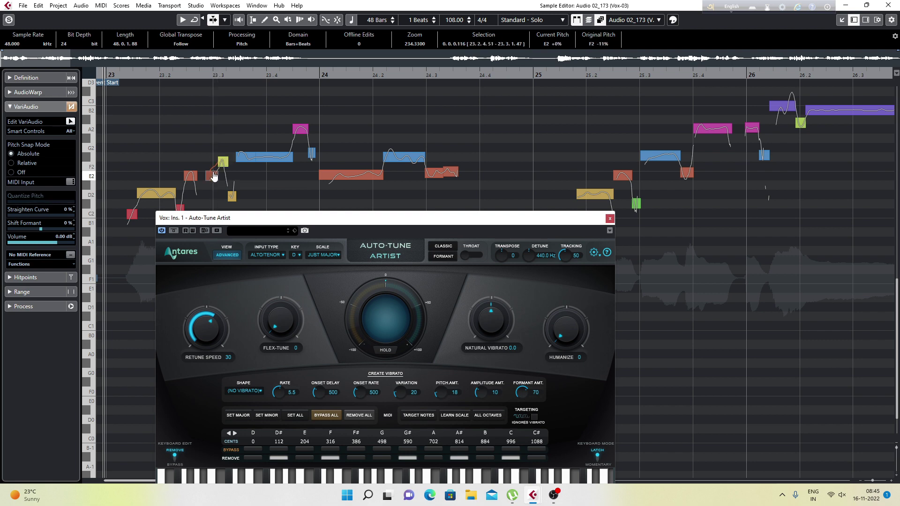
{"action": "key", "text": "space"}
{"action": "left_click", "coordinate": [301, 167]}
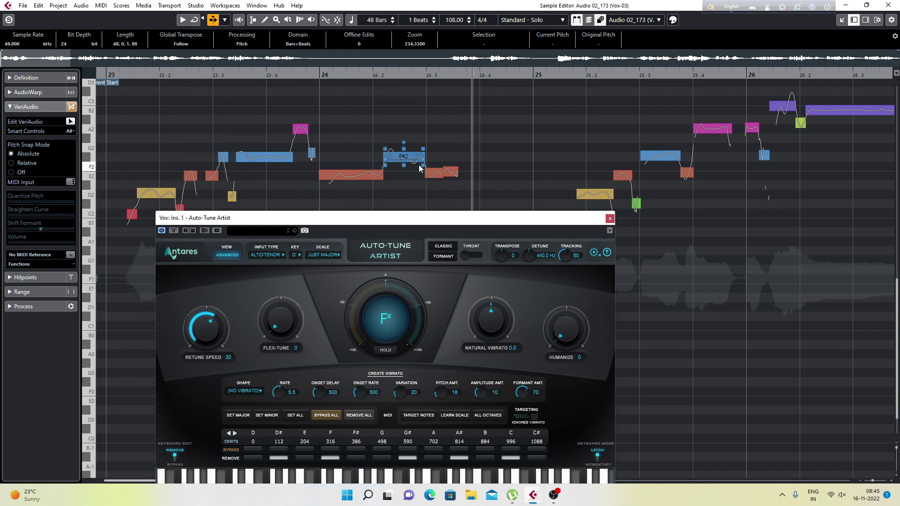
- Raise the two short E2 segments after 24.3 to F#2 and audition the phrase again
{"action": "key", "text": "space"}
{"action": "left_click_drag", "start_coordinate": [434, 177], "coordinate": [454, 159]}
{"action": "left_click", "coordinate": [468, 170]}
{"action": "key", "text": "space"}
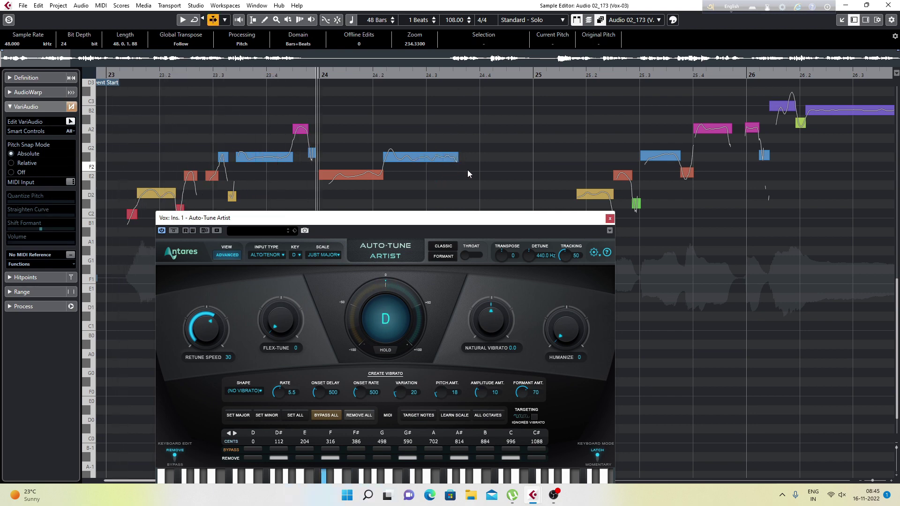
{"action": "key", "text": "space"}
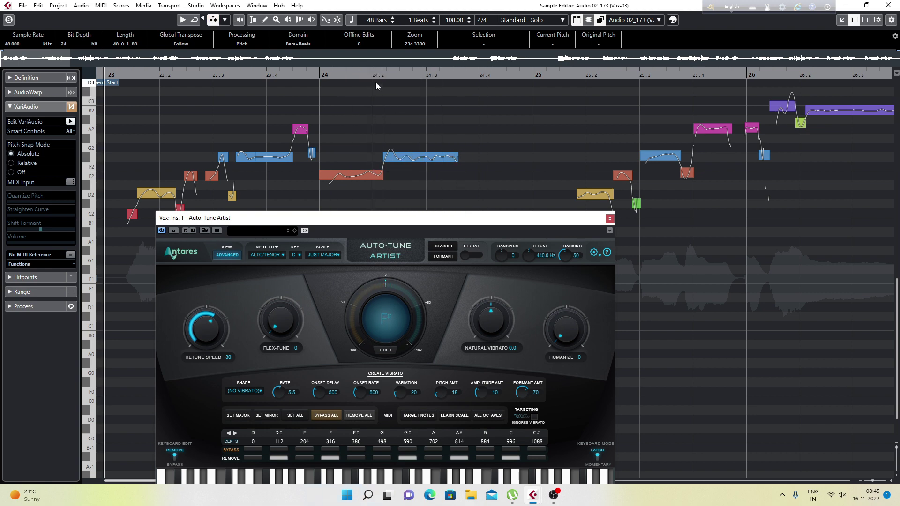
- Limit the straighten range at both ends of the F#2 segment after 24.2 and straighten its pitch curve by 25%
{"action": "left_click_drag", "start_coordinate": [379, 74], "coordinate": [379, 89]}
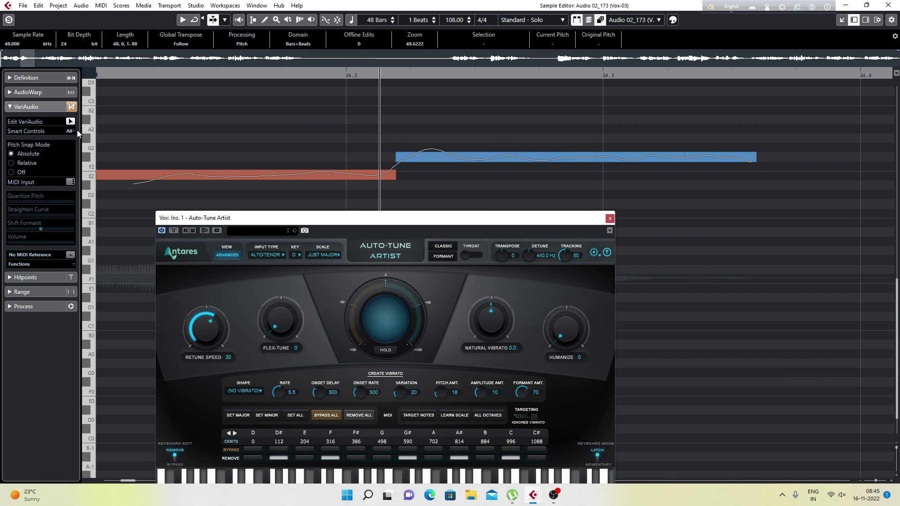
{"action": "left_click", "coordinate": [399, 152]}
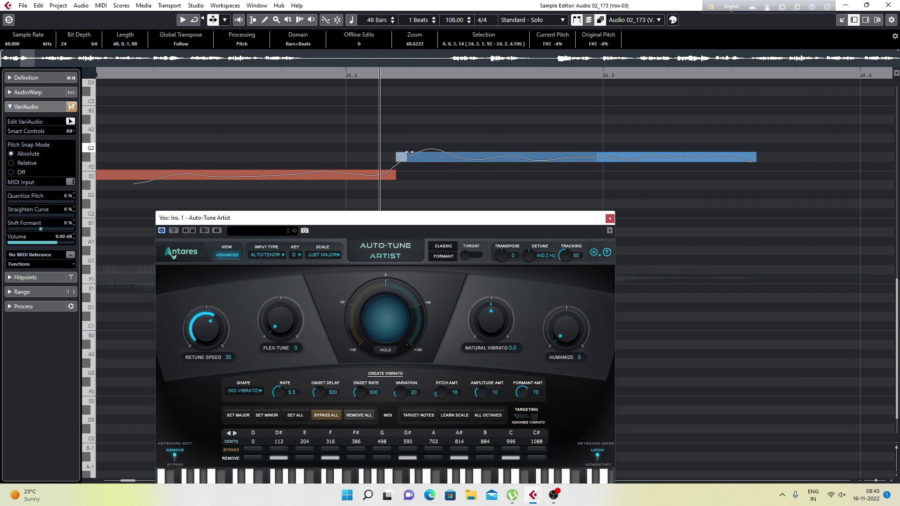
{"action": "left_click_drag", "start_coordinate": [409, 151], "coordinate": [405, 153]}
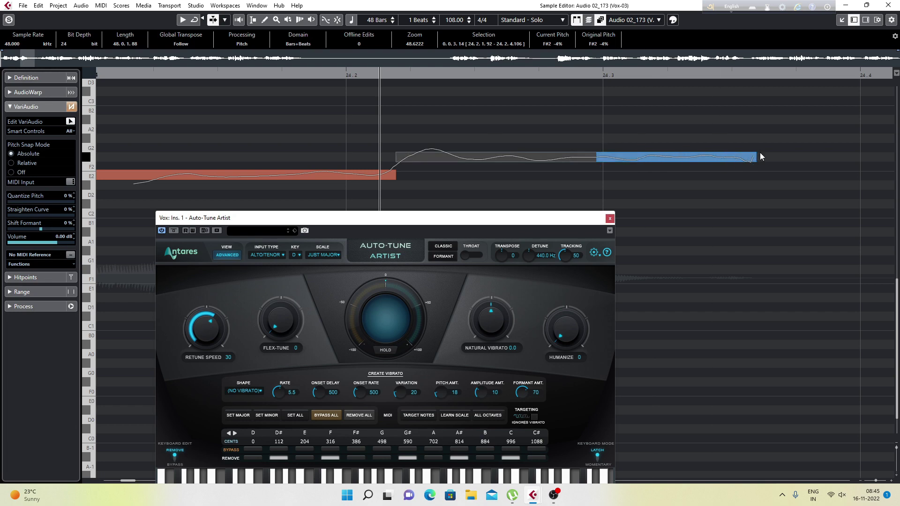
{"action": "left_click_drag", "start_coordinate": [593, 154], "coordinate": [586, 155]}
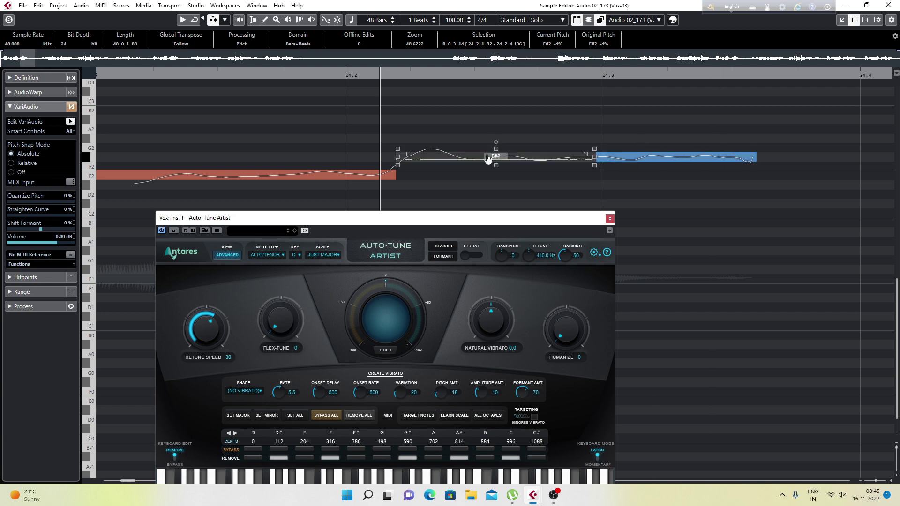
{"action": "left_click_drag", "start_coordinate": [495, 149], "coordinate": [495, 150]}
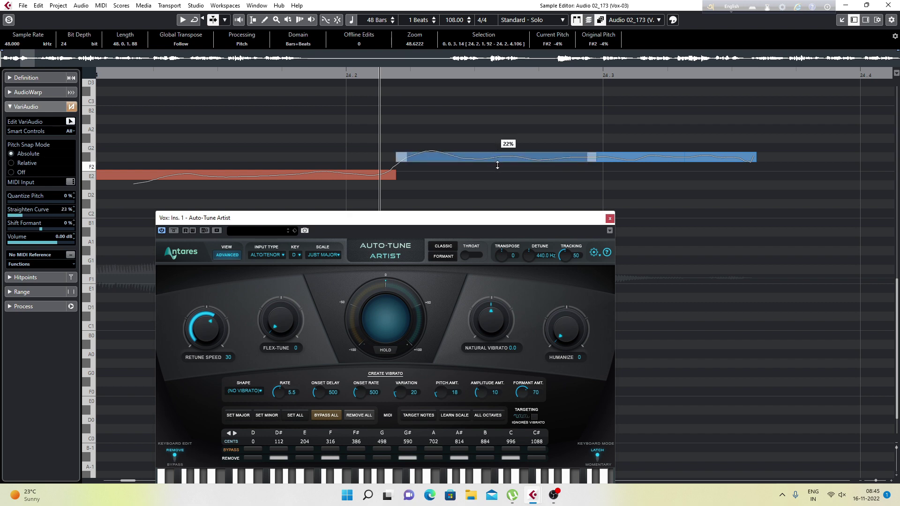
{"action": "left_click_drag", "start_coordinate": [498, 167], "coordinate": [496, 164]}
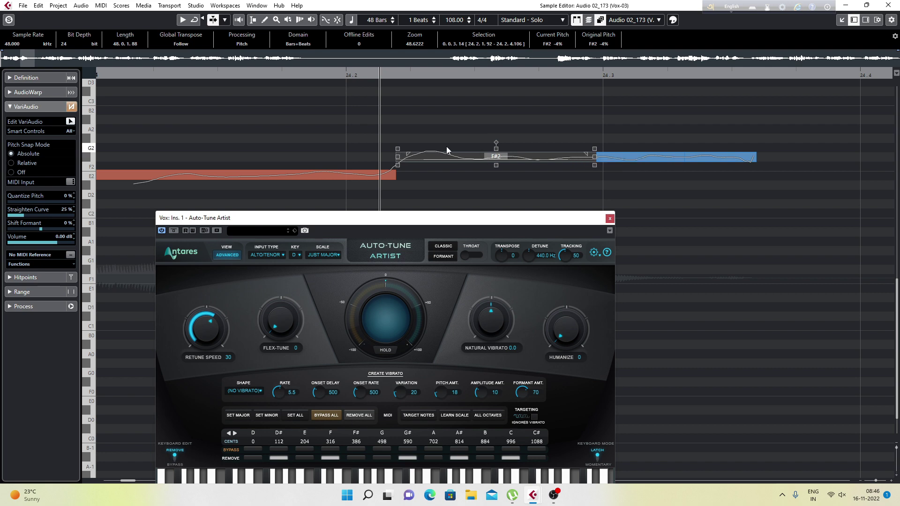
- Straighten the pitch curve of the F#2 segment at 24.3 by 12% and that of the last segment of the phrase by 11%
{"action": "left_click", "coordinate": [600, 157]}
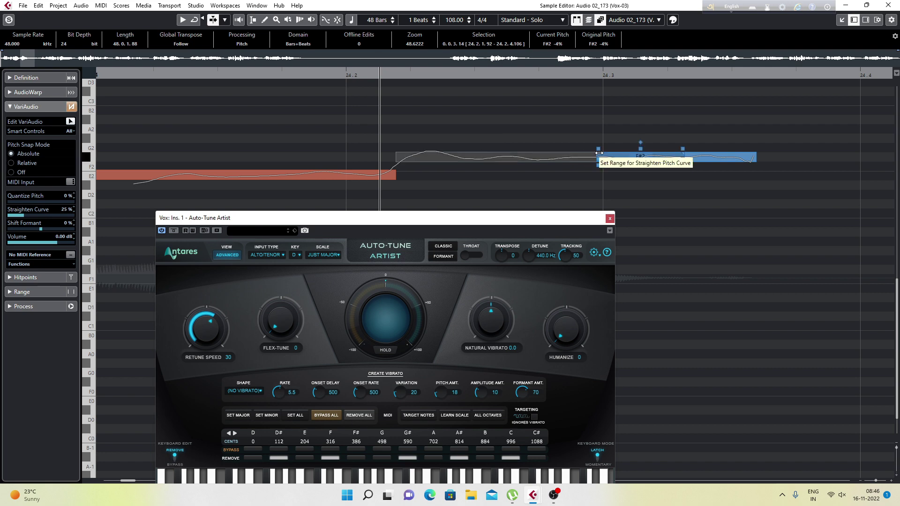
{"action": "left_click", "coordinate": [552, 157]}
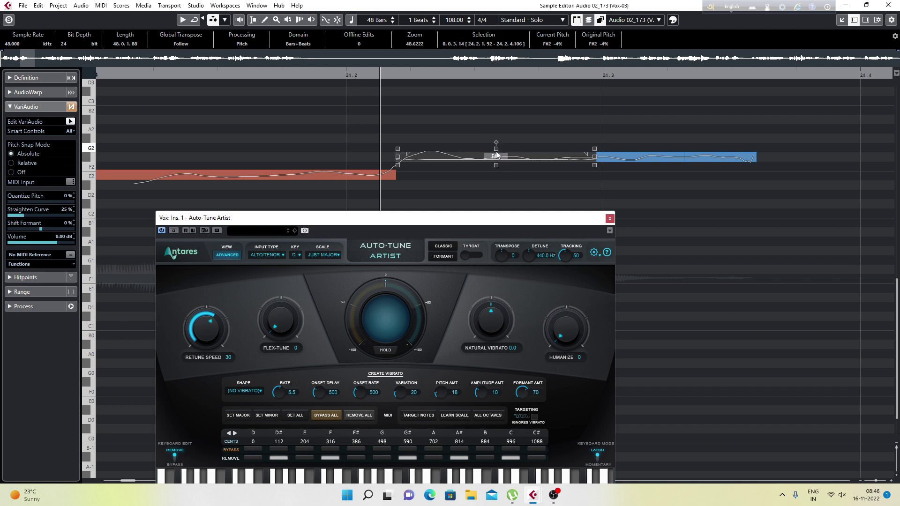
{"action": "left_click", "coordinate": [659, 162]}
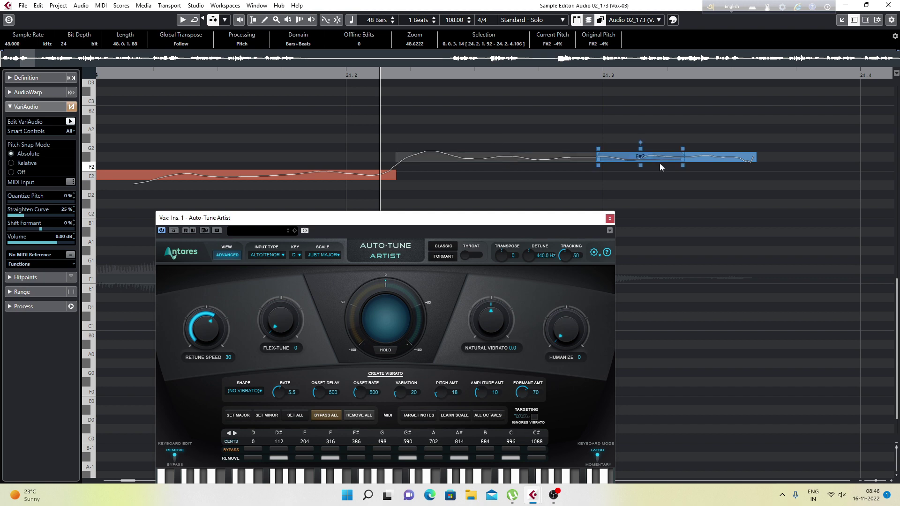
{"action": "left_click", "coordinate": [598, 154]}
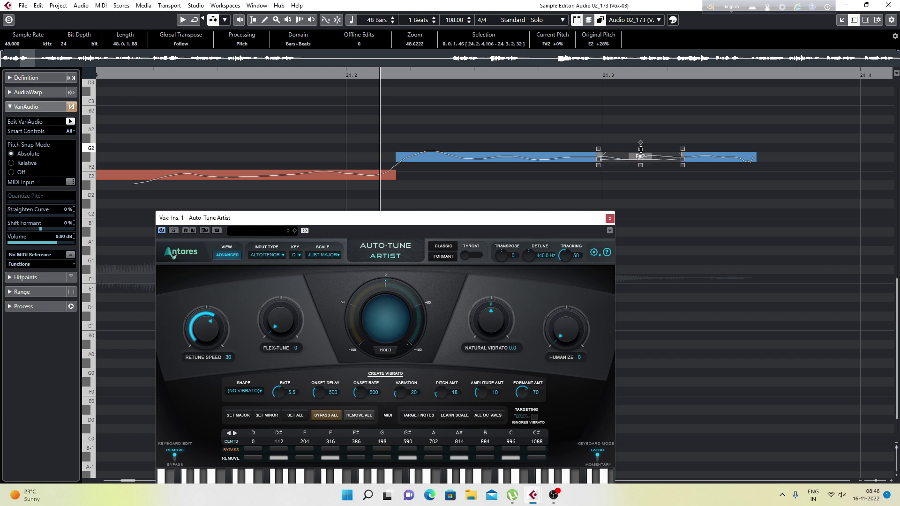
{"action": "left_click_drag", "start_coordinate": [640, 149], "coordinate": [643, 160]}
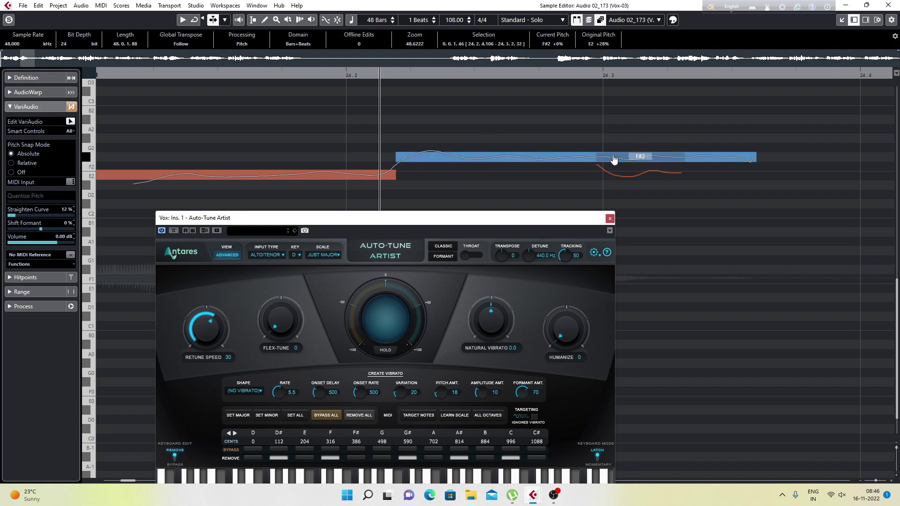
{"action": "left_click", "coordinate": [688, 153]}
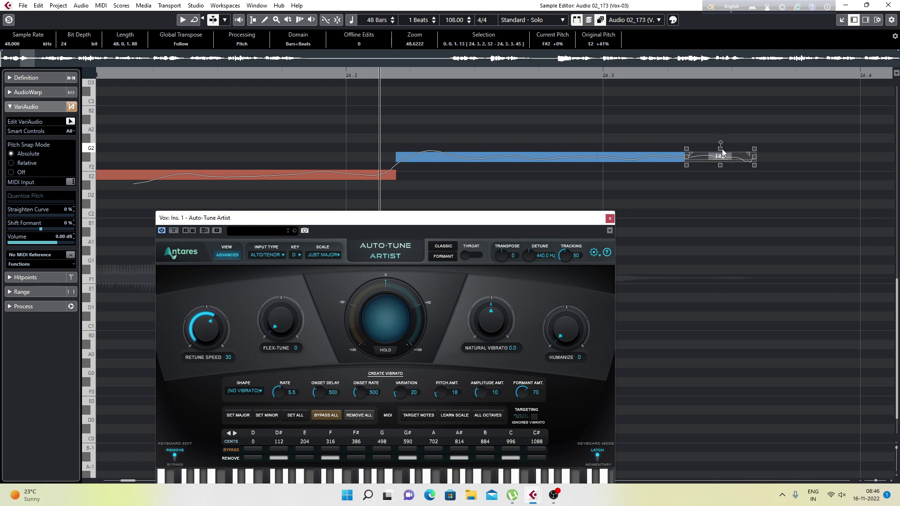
{"action": "left_click_drag", "start_coordinate": [721, 151], "coordinate": [721, 157]}
- Replay the edited phrase from just before bar 24 and examine the segments that follow up to bar 26
{"action": "key", "text": "g"}
{"action": "key", "text": "g"}
{"action": "key", "text": "g"}
{"action": "key", "text": "g"}
{"action": "key", "text": "g"}
{"action": "key", "text": "g"}
{"action": "key", "text": "g"}
{"action": "key", "text": "g"}
{"action": "key", "text": "g"}
{"action": "key", "text": "g"}
{"action": "key", "text": "g"}
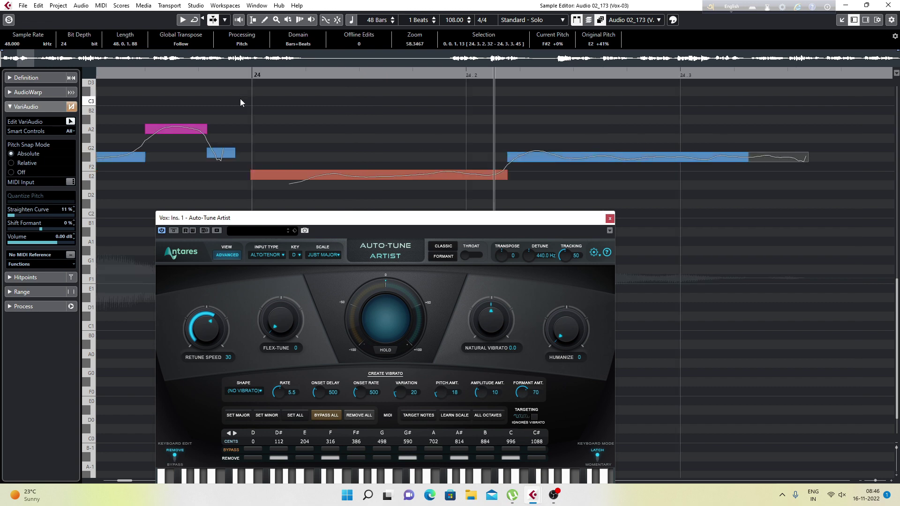
{"action": "left_click", "coordinate": [235, 78]}
{"action": "key", "text": "space"}
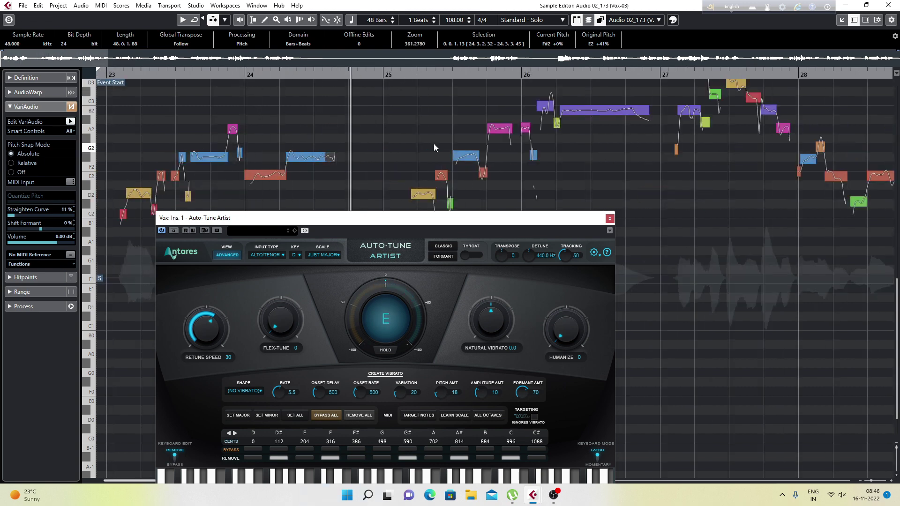
{"action": "scroll", "coordinate": [437, 162], "scroll_direction": "down", "scroll_amount": 1}
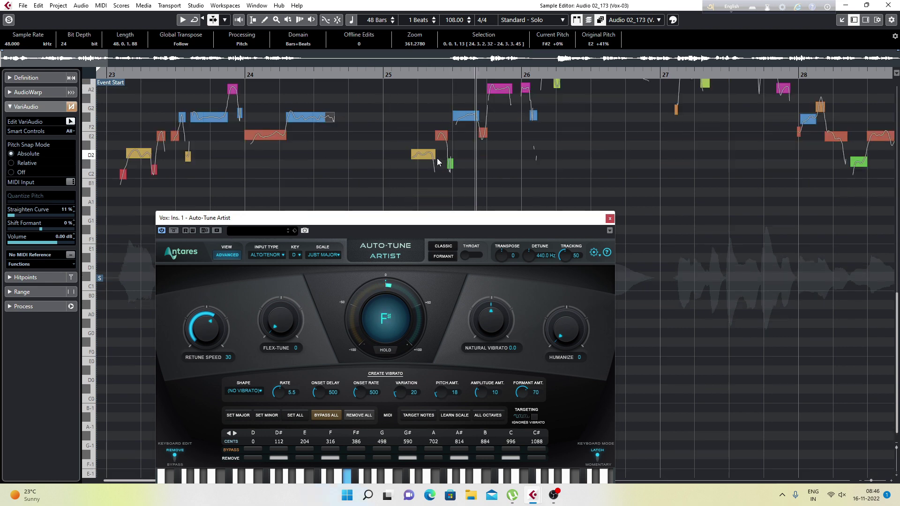
{"action": "scroll", "coordinate": [437, 162], "scroll_direction": "up", "scroll_amount": 2}
{"action": "scroll", "coordinate": [437, 162], "scroll_direction": "down", "scroll_amount": 2}
{"action": "key", "text": "space"}
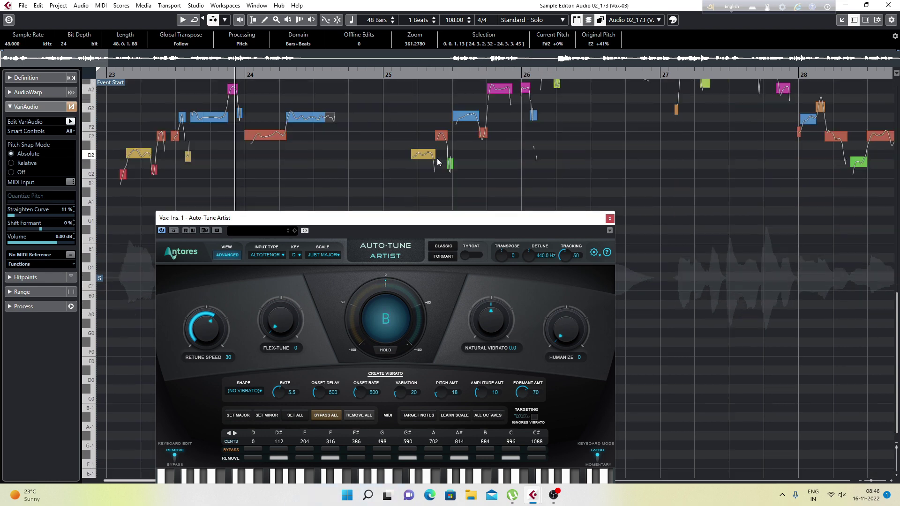
- During playback, snap the two segments after 25.2 exactly to D2 and E2
{"action": "key", "text": "space"}
{"action": "left_click", "coordinate": [424, 156]}
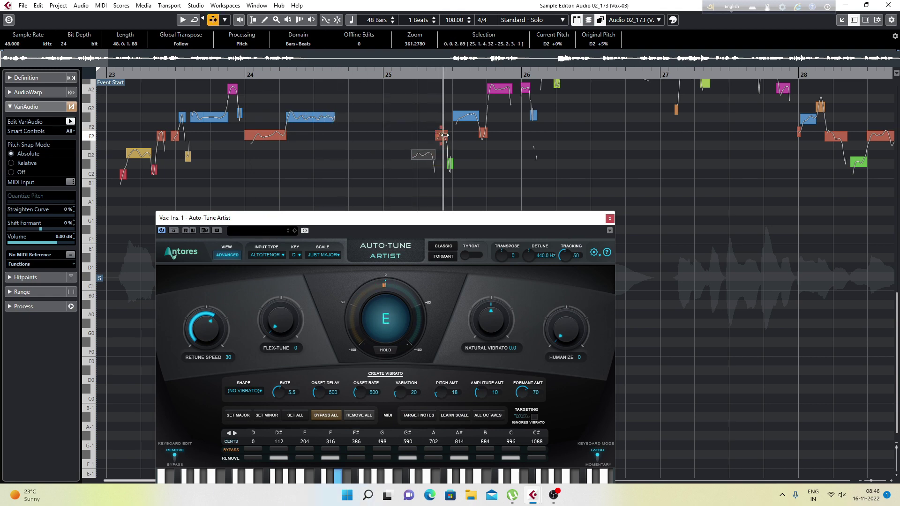
{"action": "left_click", "coordinate": [441, 136]}
{"action": "left_click", "coordinate": [441, 136]}
{"action": "scroll", "coordinate": [553, 147], "scroll_direction": "up", "scroll_amount": 1}
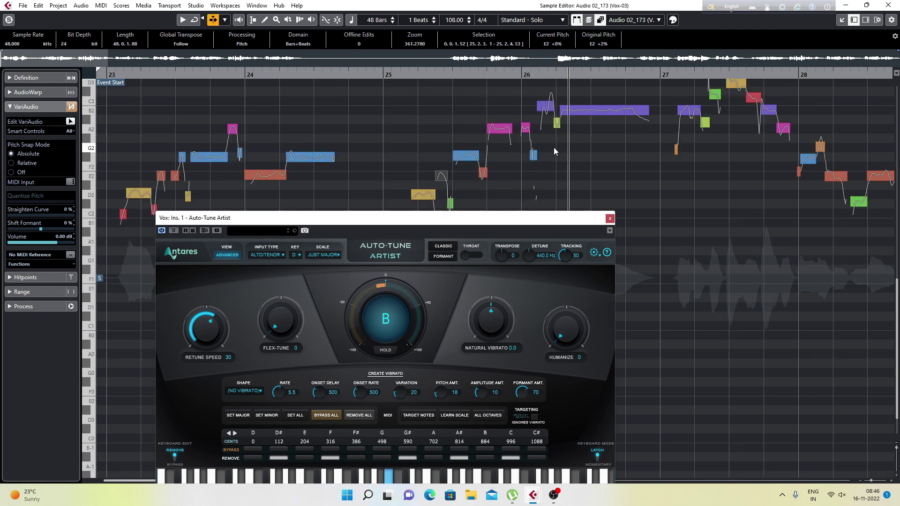
- Split the short B2 segment just after bar 26 at its pitch rise and select the second part
{"action": "left_click", "coordinate": [547, 112]}
{"action": "left_click", "coordinate": [547, 113]}
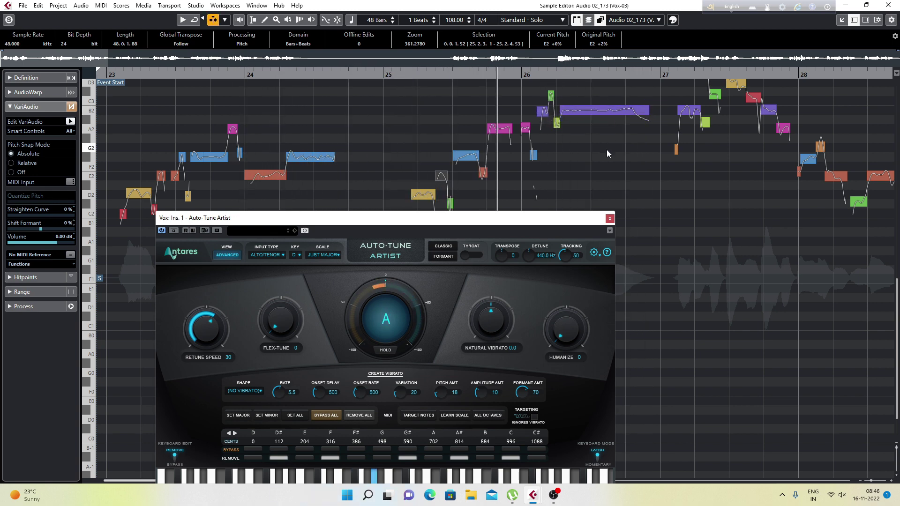
{"action": "left_click", "coordinate": [551, 96]}
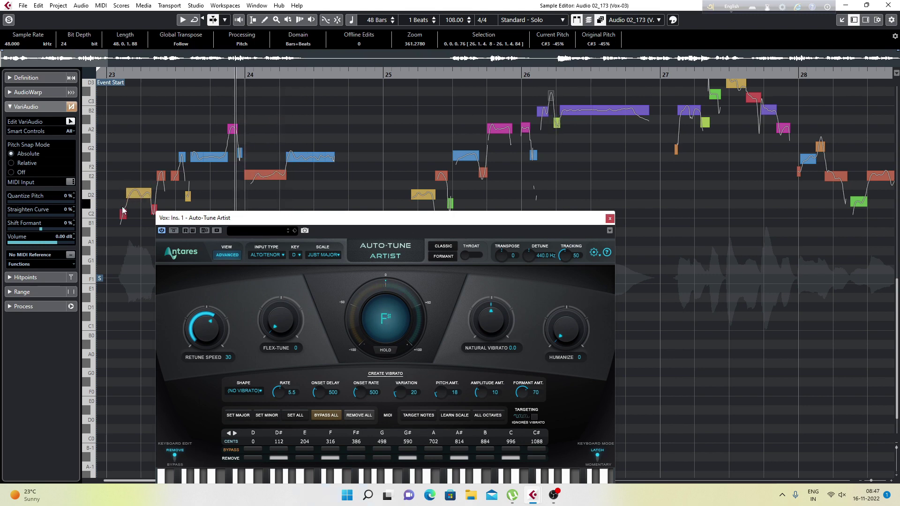
- Raise the two C2 segments after bar 23 to C#2 and the E2 segment directly before 23.3 to F#2
{"action": "left_click_drag", "start_coordinate": [124, 216], "coordinate": [124, 210]}
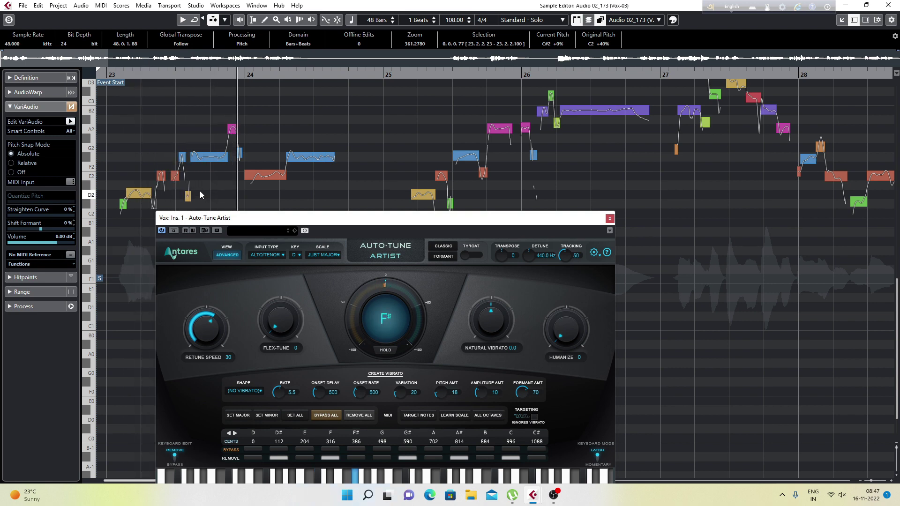
{"action": "left_click_drag", "start_coordinate": [177, 175], "coordinate": [177, 157]}
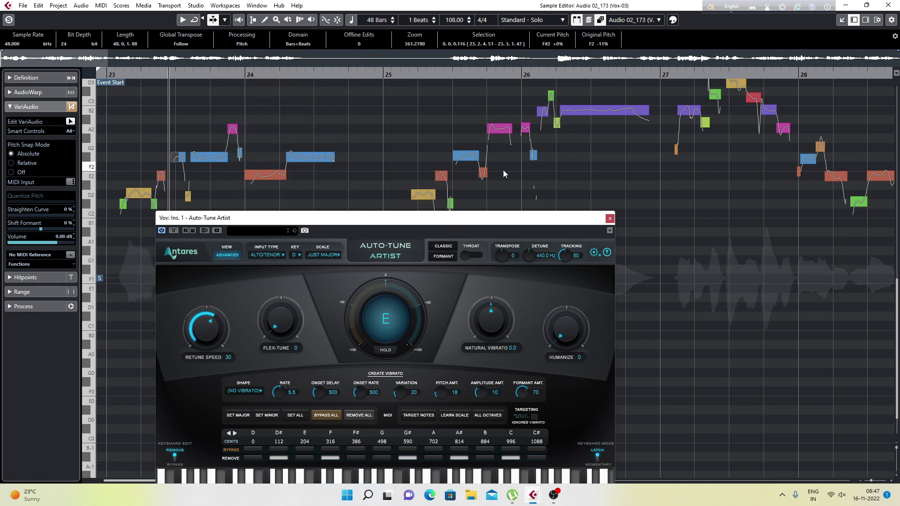
- Move the Auto-Tune window slightly lower to clear the pitch segments and stop playback
{"action": "left_click_drag", "start_coordinate": [492, 219], "coordinate": [492, 234]}
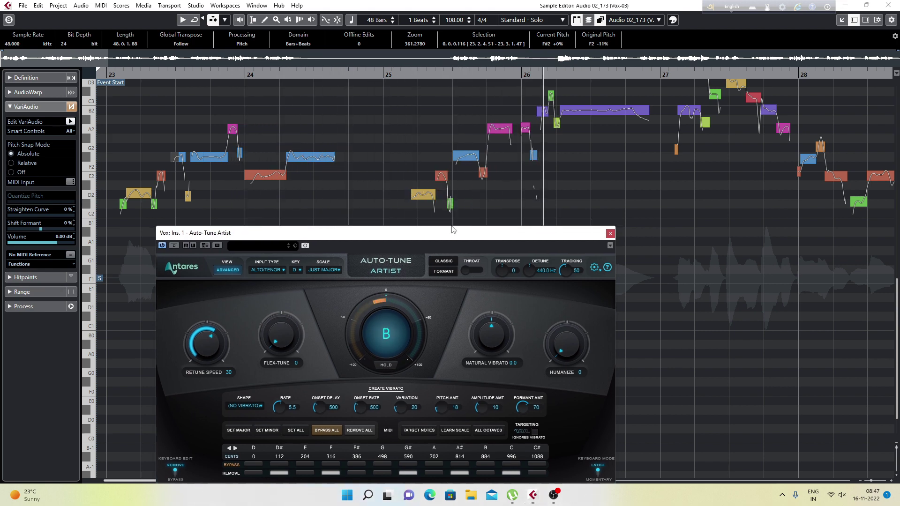
{"action": "key", "text": "space"}
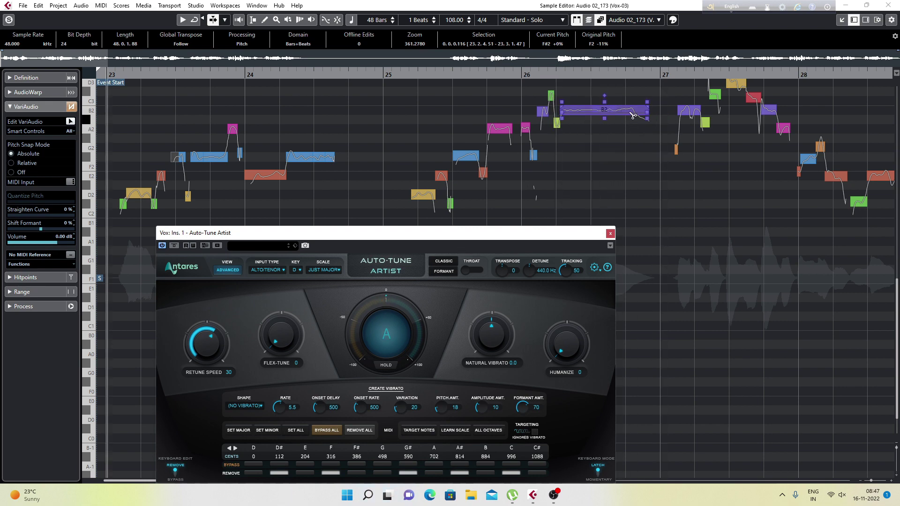
- Split the falling tail off the long B2 segment after bar 26 and snap the tail exactly to B2
{"action": "left_click", "coordinate": [632, 115]}
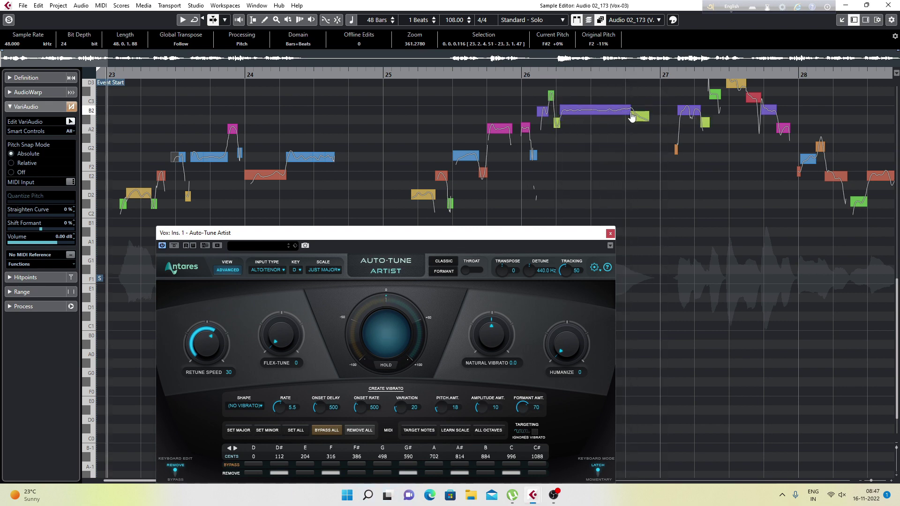
{"action": "left_click_drag", "start_coordinate": [642, 111], "coordinate": [641, 110]}
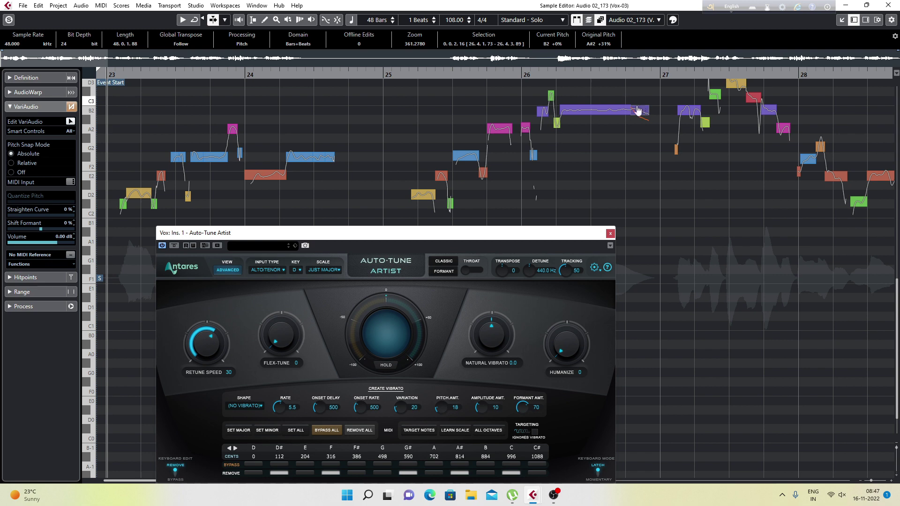
{"action": "left_click", "coordinate": [620, 112]}
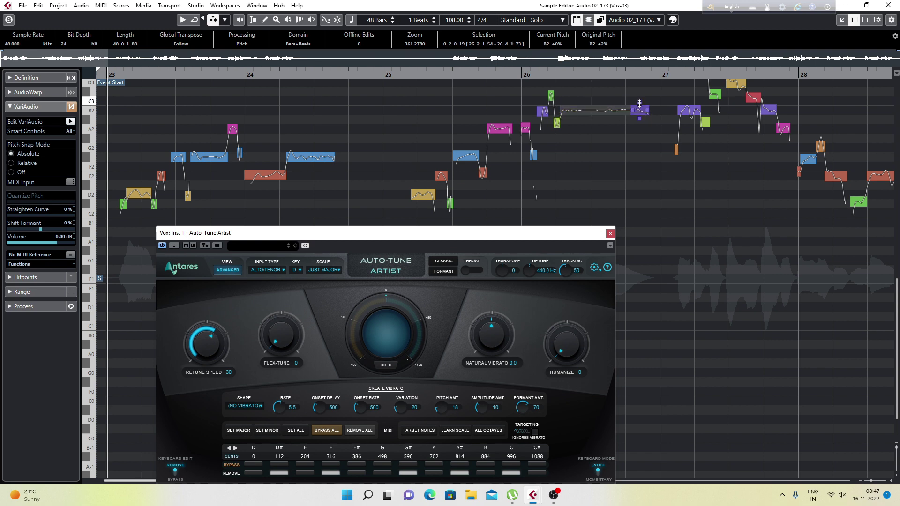
- Straighten the pitch curve of the split-off B2 tail by 49 %
{"action": "left_click_drag", "start_coordinate": [639, 103], "coordinate": [639, 113]}
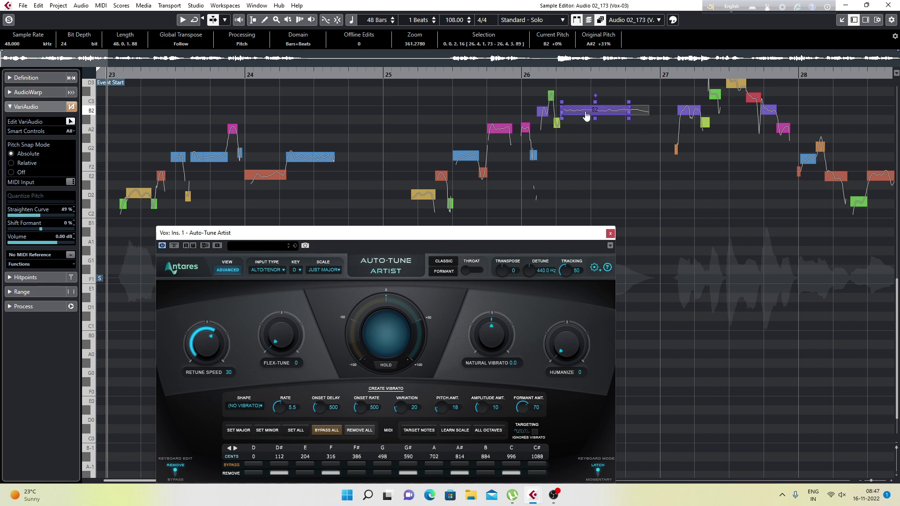
{"action": "left_click", "coordinate": [570, 113]}
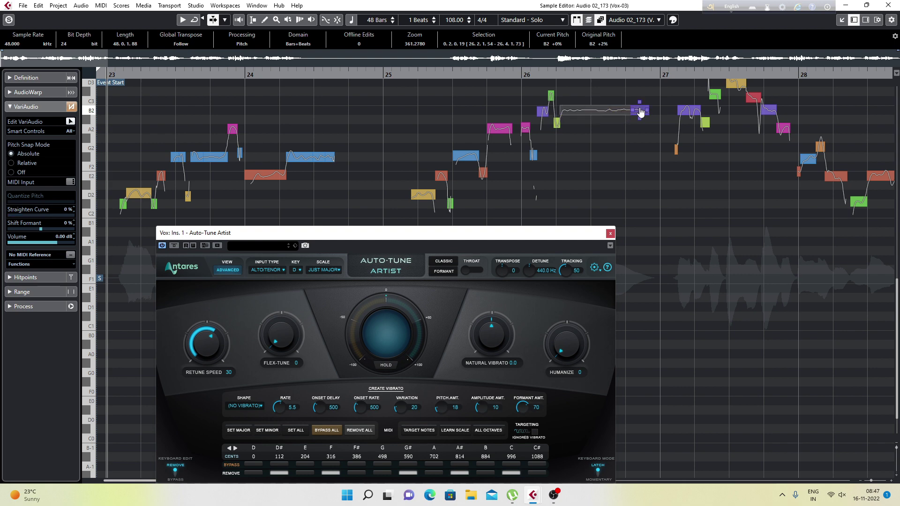
{"action": "left_click", "coordinate": [640, 112]}
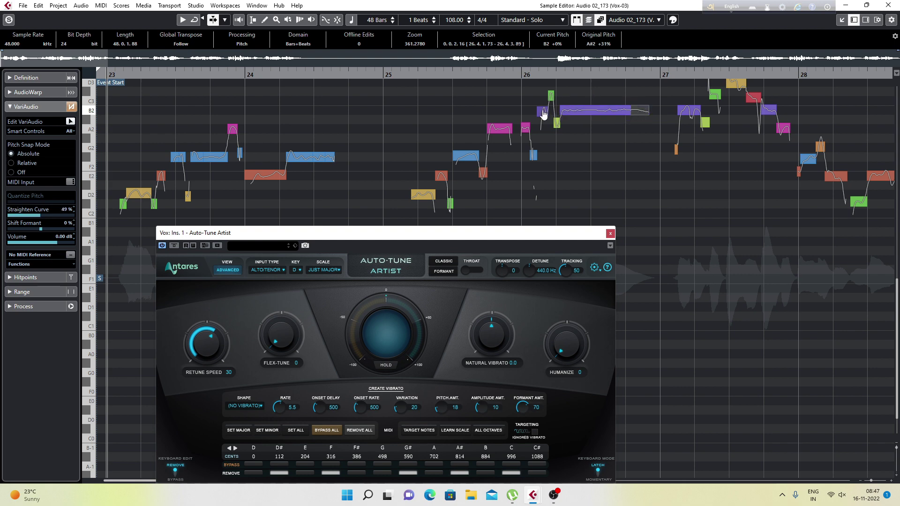
- Play back the vocal from just after bar 25 to check the corrected segments
{"action": "left_click", "coordinate": [406, 74]}
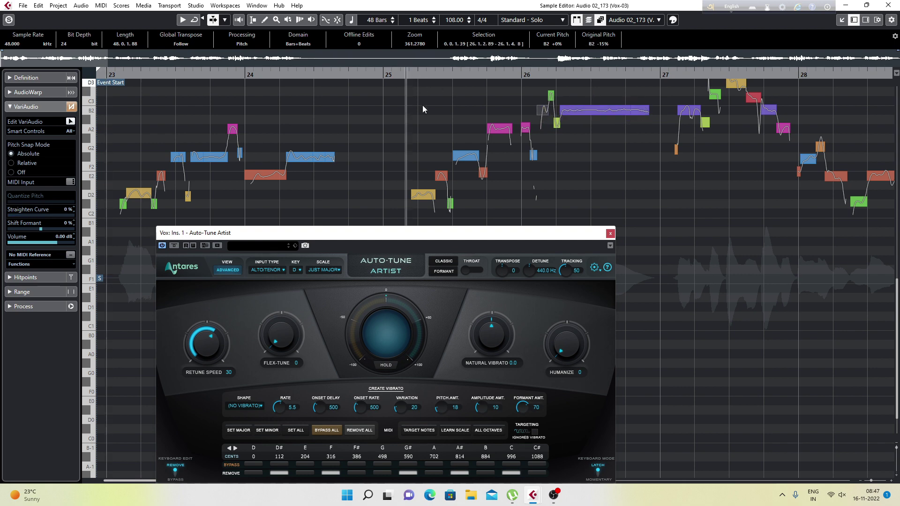
{"action": "key", "text": "space"}
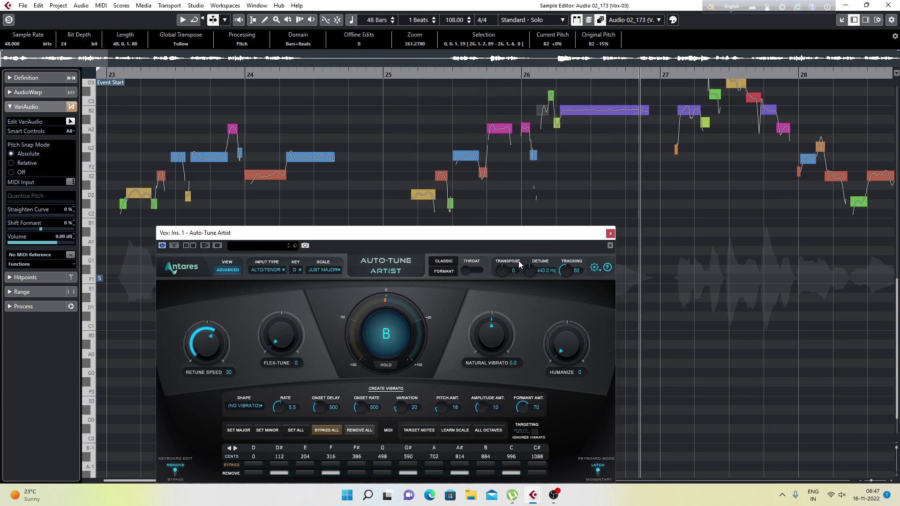
{"action": "key", "text": "g"}
{"action": "key", "text": "g"}
{"action": "key", "text": "g"}
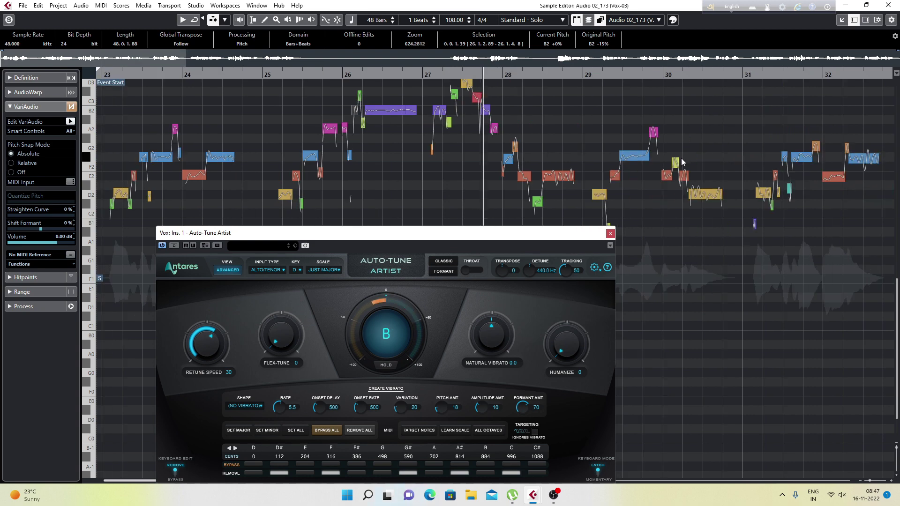
{"action": "scroll", "coordinate": [681, 162], "scroll_direction": "up", "scroll_amount": 1}
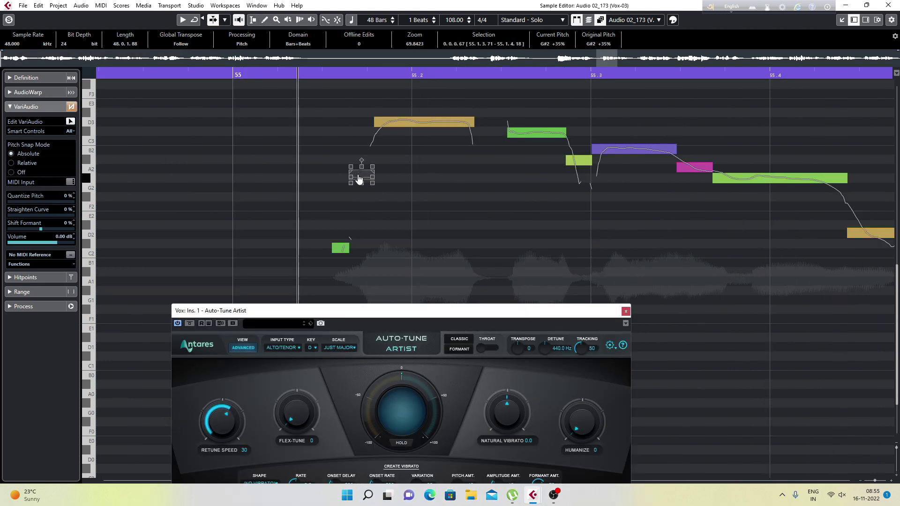
- Turn Acoustic Feedback off and back on for the segment editing
{"action": "right_click", "coordinate": [238, 19]}
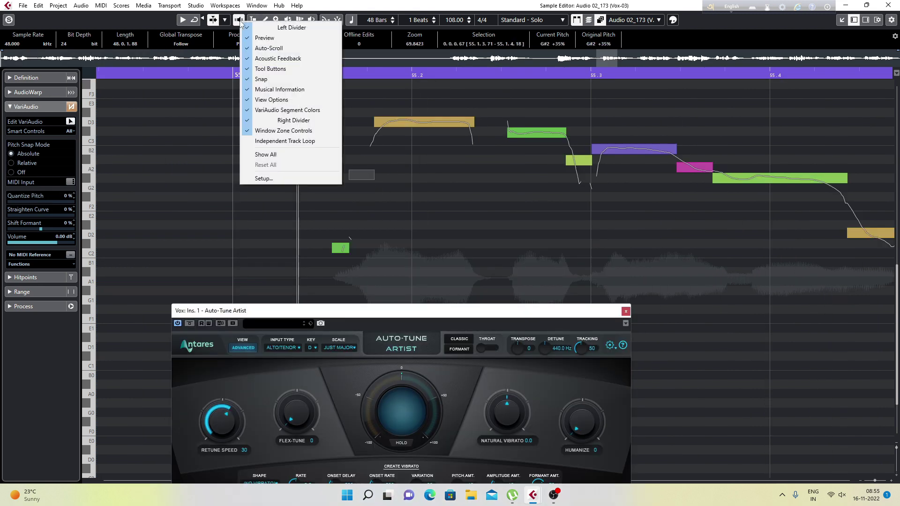
{"action": "left_click", "coordinate": [221, 22]}
{"action": "left_click", "coordinate": [240, 21]}
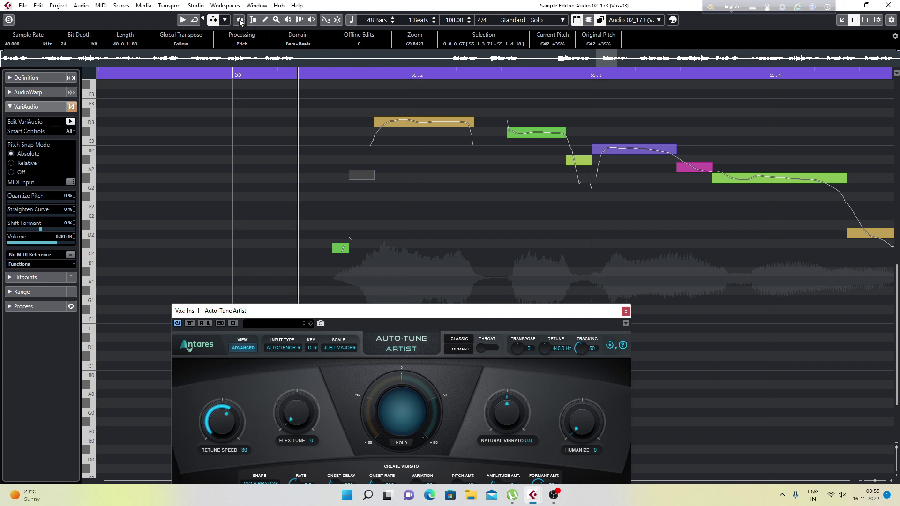
- Raise the short G#2 segment before 55.2 to A2 and audition it against the neighbouring D3 segment
{"action": "left_click", "coordinate": [357, 175]}
{"action": "left_click_drag", "start_coordinate": [363, 179], "coordinate": [361, 166]}
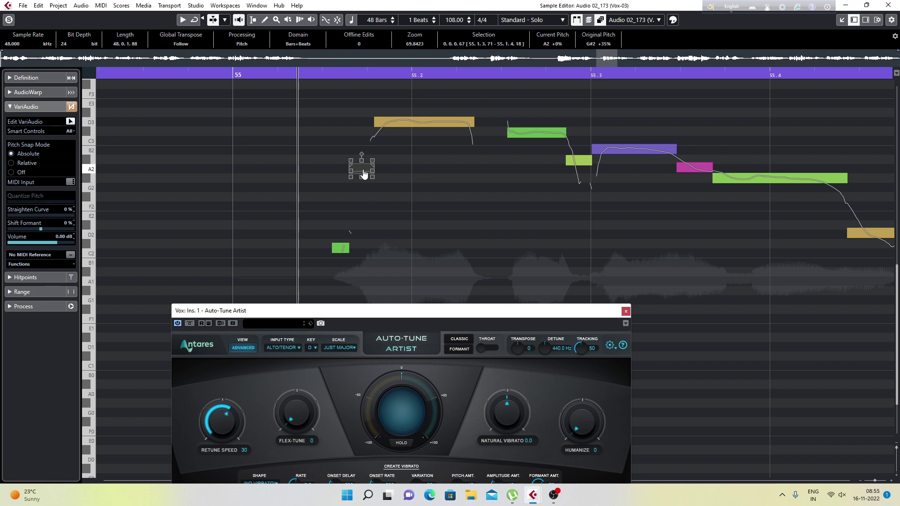
{"action": "left_click", "coordinate": [396, 125]}
{"action": "left_click", "coordinate": [360, 167]}
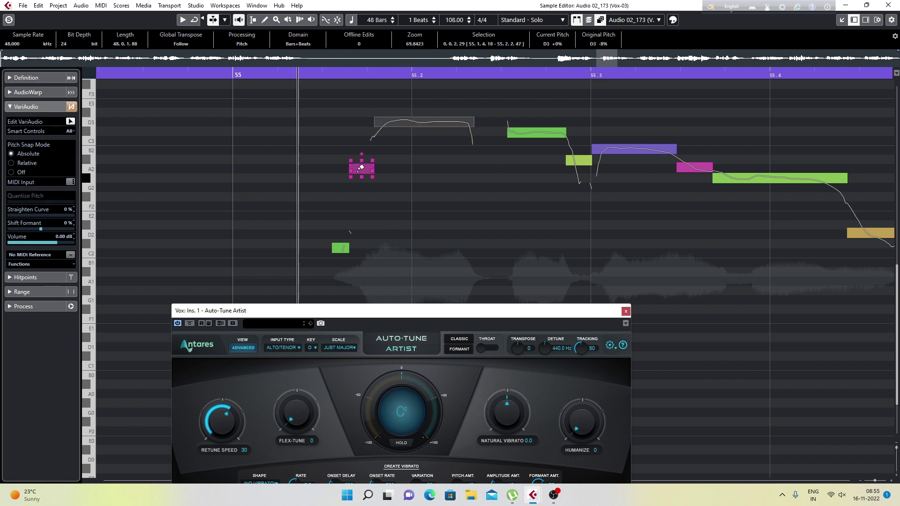
- Snap the lowest segment before 55.2 exactly to C#2 and set the D3 segment's volume to -3.35 dB
{"action": "left_click", "coordinate": [340, 247]}
{"action": "left_click", "coordinate": [362, 171]}
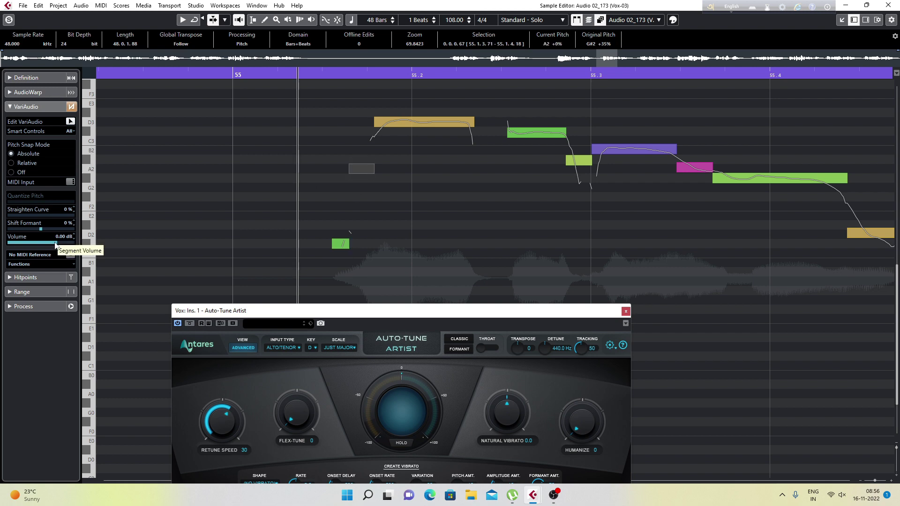
{"action": "left_click", "coordinate": [395, 125]}
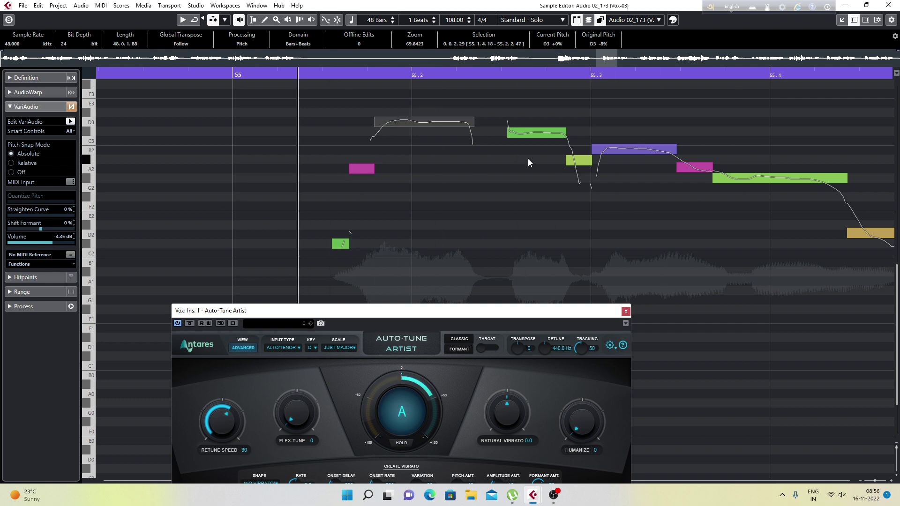
- Straighten the pitch curve of the long G2 segment after bar 56 by 86 %
{"action": "key", "text": "g"}
{"action": "key", "text": "g"}
{"action": "key", "text": "g"}
{"action": "key", "text": "g"}
{"action": "key", "text": "g"}
{"action": "key", "text": "g"}
{"action": "left_click", "coordinate": [586, 185]}
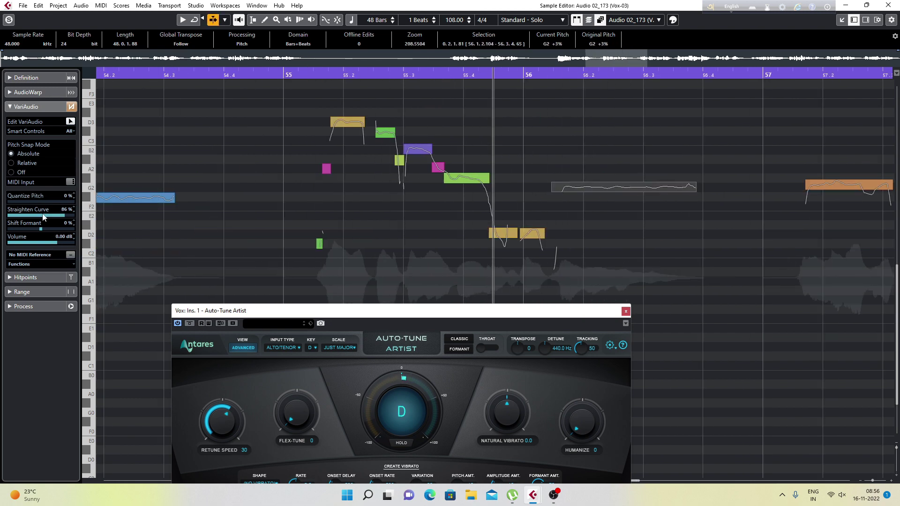
- Lower the G#2 segment around 55.4 to G2 and snap the segment directly after it exactly to D2
{"action": "left_click", "coordinate": [467, 178]}
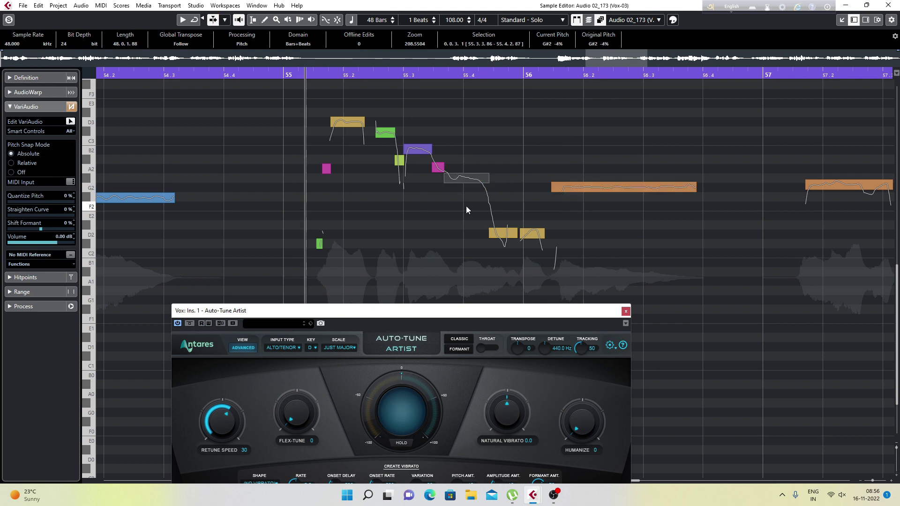
{"action": "left_click", "coordinate": [518, 157]}
{"action": "left_click", "coordinate": [491, 229]}
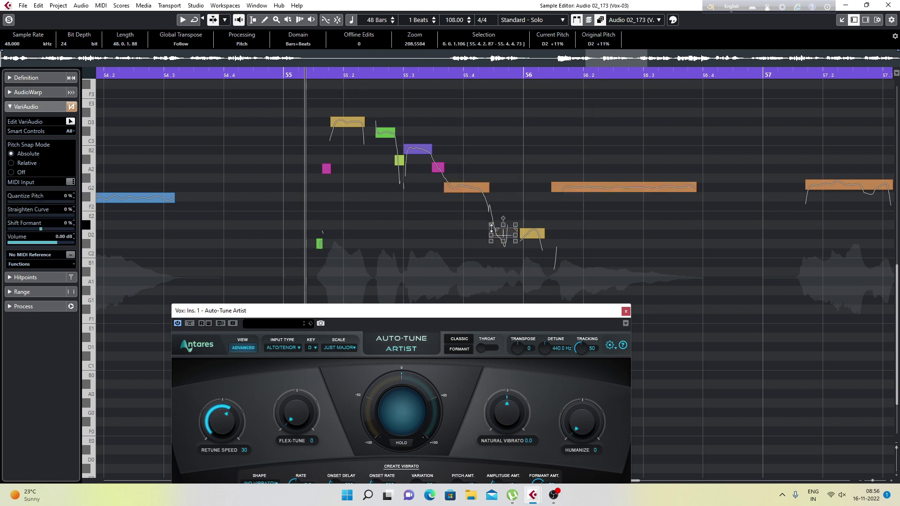
{"action": "left_click_drag", "start_coordinate": [491, 229], "coordinate": [491, 236]}
{"action": "left_click", "coordinate": [477, 191]}
- Play back the phrase from bar 55 to check the lowered G2 segment
{"action": "key", "text": "space"}
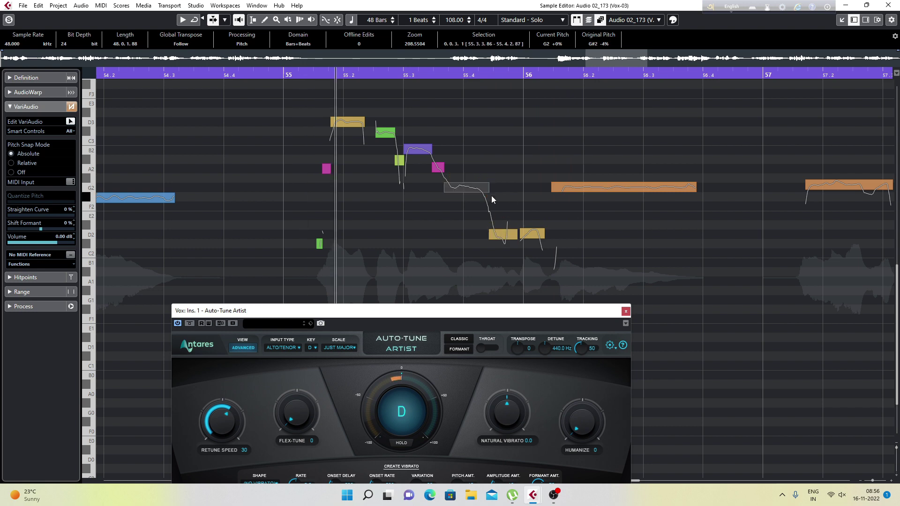
{"action": "key", "text": "space"}
{"action": "key", "text": "space"}
{"action": "left_click", "coordinate": [541, 166]}
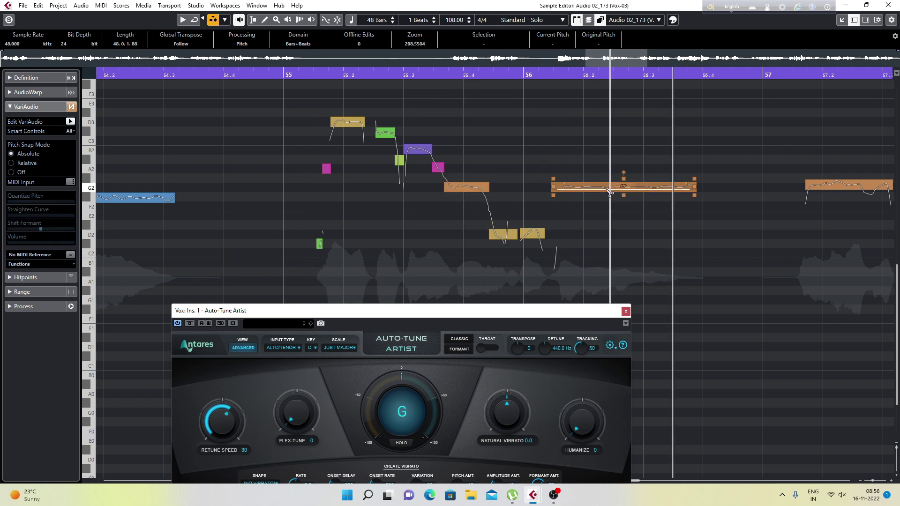
- Snap the segment just after bar 57 exactly to G2 and start playback
{"action": "key", "text": "g"}
{"action": "key", "text": "g"}
{"action": "key", "text": "g"}
{"action": "left_click", "coordinate": [467, 188]}
{"action": "key", "text": "space"}
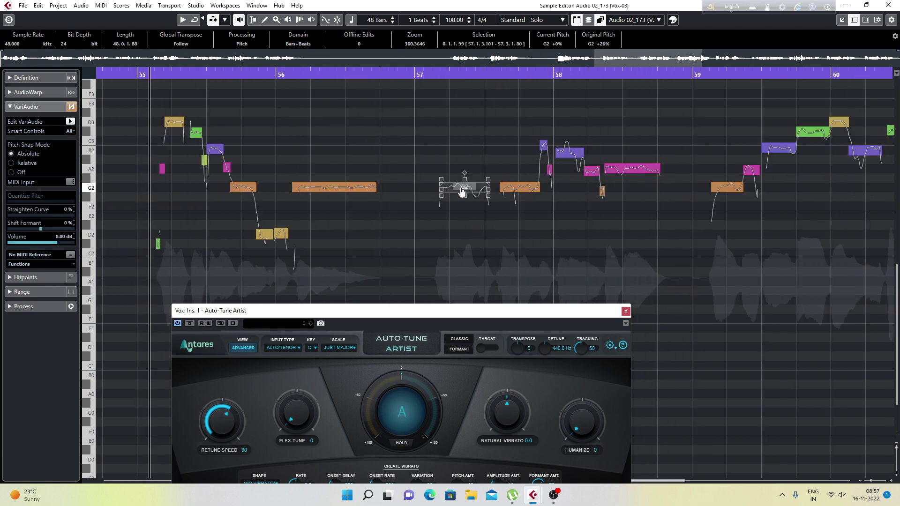
- Snap the next segment, after 57.3, exactly to G2 and move the Auto-Tune window higher
{"action": "left_click", "coordinate": [512, 189]}
{"action": "left_click_drag", "start_coordinate": [431, 311], "coordinate": [426, 256]}
{"action": "mouse_move", "coordinate": [511, 189]}
{"action": "left_mouse_down"}
{"action": "mouse_move", "coordinate": [511, 179]}
{"action": "mouse_move", "coordinate": [511, 189]}
{"action": "left_mouse_up"}
- Play back from just before bar 57 and snap the two neighbouring segments around 58.2 exactly to A2
{"action": "left_click", "coordinate": [405, 74]}
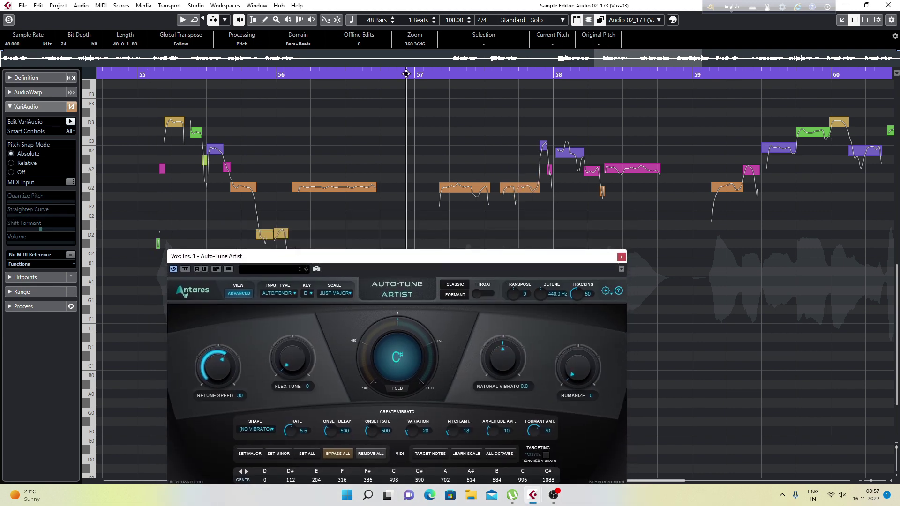
{"action": "key", "text": "space"}
{"action": "key", "text": "space"}
{"action": "left_click", "coordinate": [589, 169]}
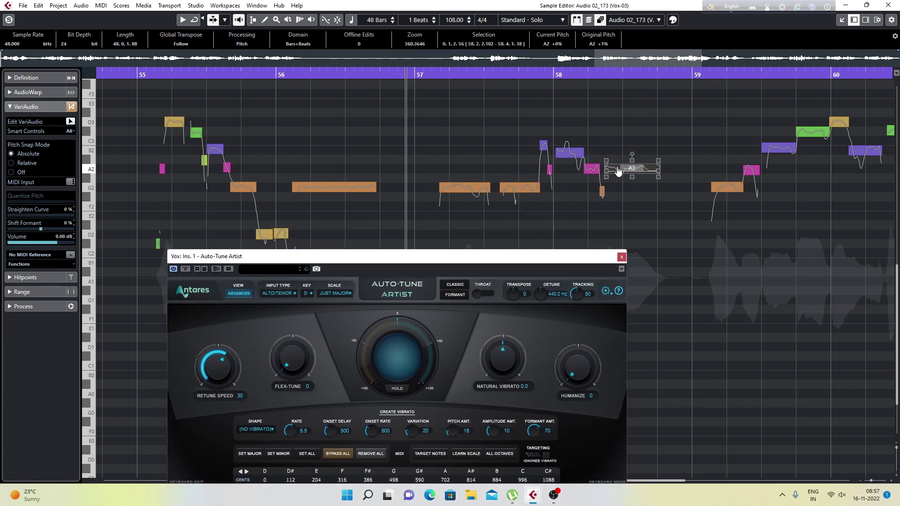
- Split the G2 segment just after bar 57 at its pitch drop and snap the second part exactly to G2
{"action": "left_click", "coordinate": [469, 188]}
{"action": "left_click", "coordinate": [471, 192]}
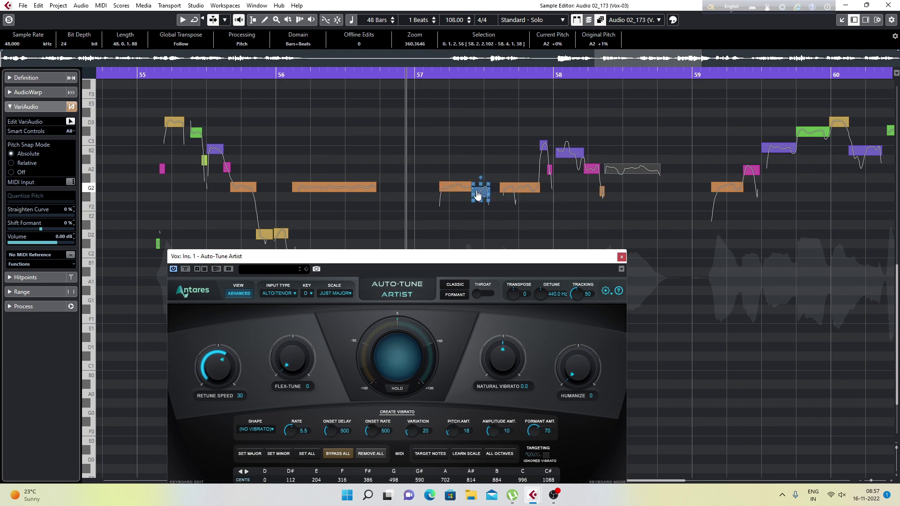
{"action": "left_click", "coordinate": [478, 190]}
{"action": "left_click", "coordinate": [454, 190]}
- Straighten the second part's pitch curve by 86 % and play back the phrase from bar 57
{"action": "left_click_drag", "start_coordinate": [480, 179], "coordinate": [492, 246]}
{"action": "key", "text": "space"}
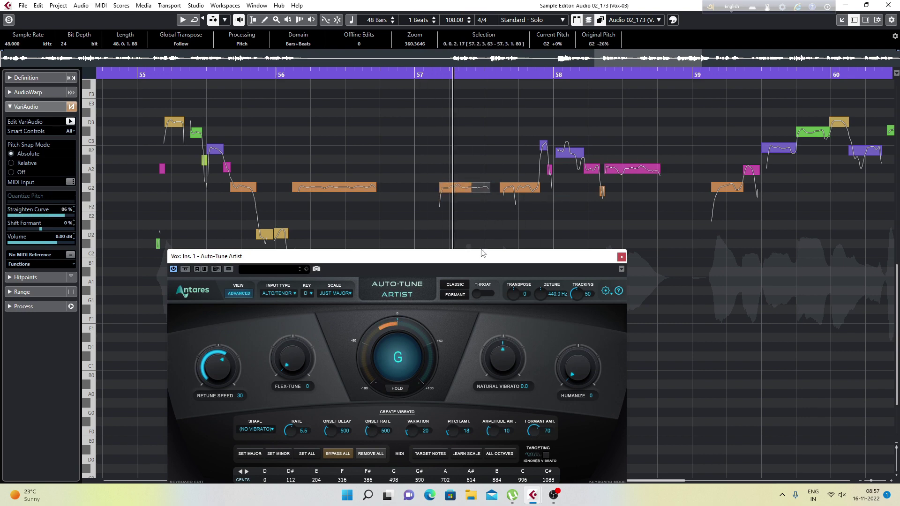
{"action": "left_click", "coordinate": [521, 189]}
{"action": "key", "text": "space"}
{"action": "key", "text": "space"}
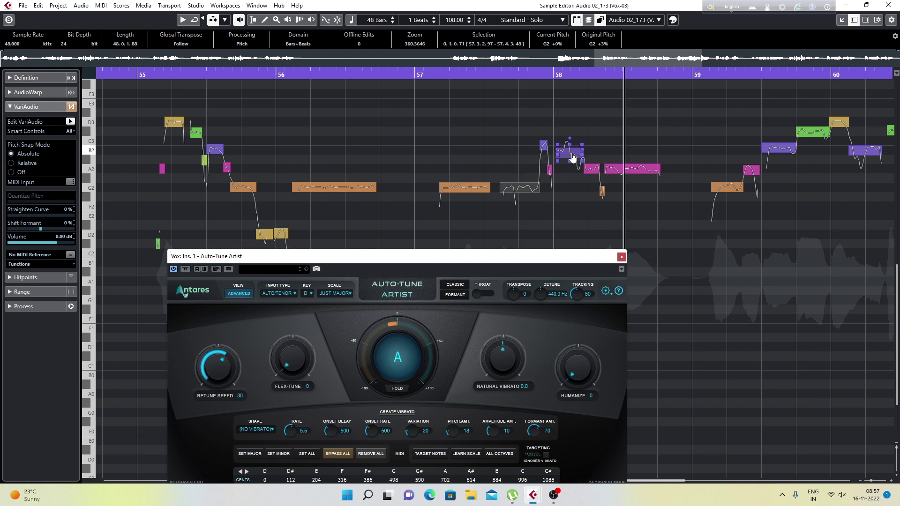
- Snap the segment just after bar 59 exactly to G2 and set its volume to -1.91 dB
{"action": "key", "text": "g"}
{"action": "key", "text": "g"}
{"action": "left_click", "coordinate": [427, 74]}
{"action": "left_click", "coordinate": [468, 189]}
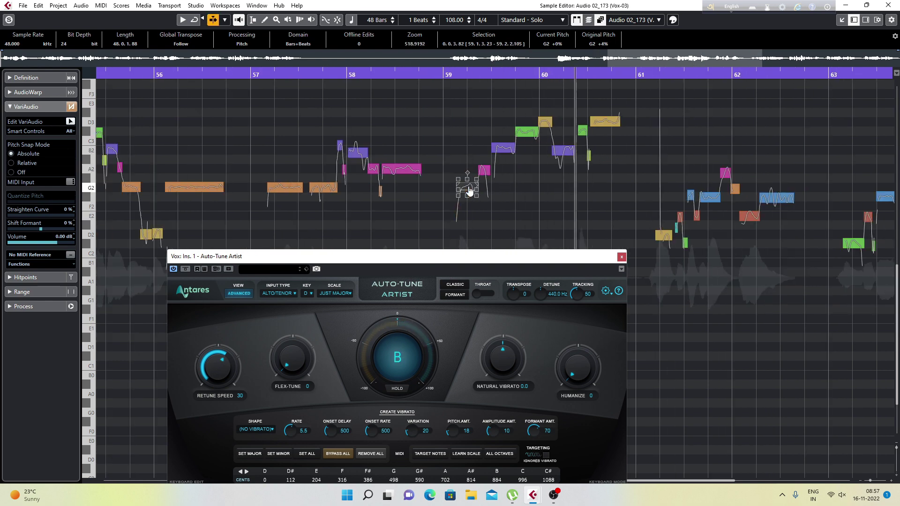
{"action": "left_click", "coordinate": [55, 244]}
- Play back from just before bar 59 to check the G2 segment's volume
{"action": "key", "text": "space"}
{"action": "key", "text": "space"}
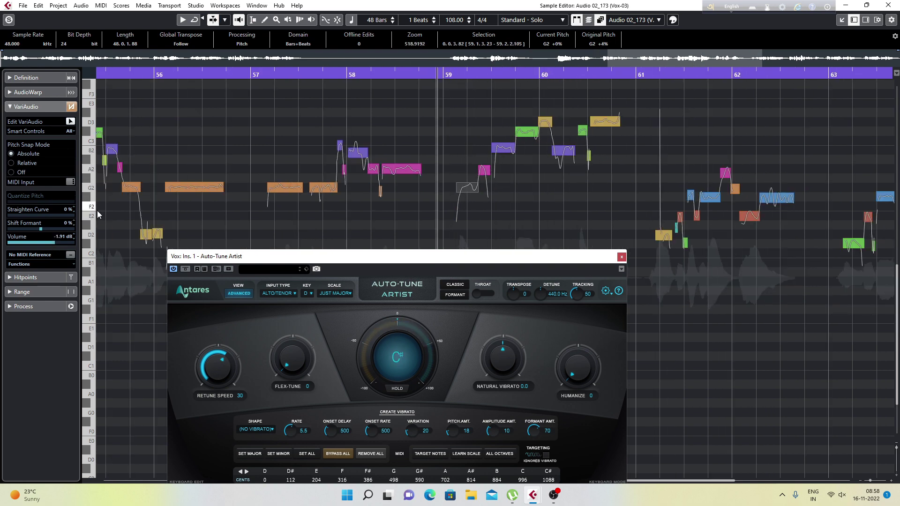
{"action": "key", "text": "space"}
{"action": "key", "text": "space"}
{"action": "key", "text": "space"}
- Snap the segment starting at 59.3 exactly to B2 and play back the phrase
{"action": "left_click", "coordinate": [503, 148]}
{"action": "key", "text": "space"}
{"action": "key", "text": "space"}
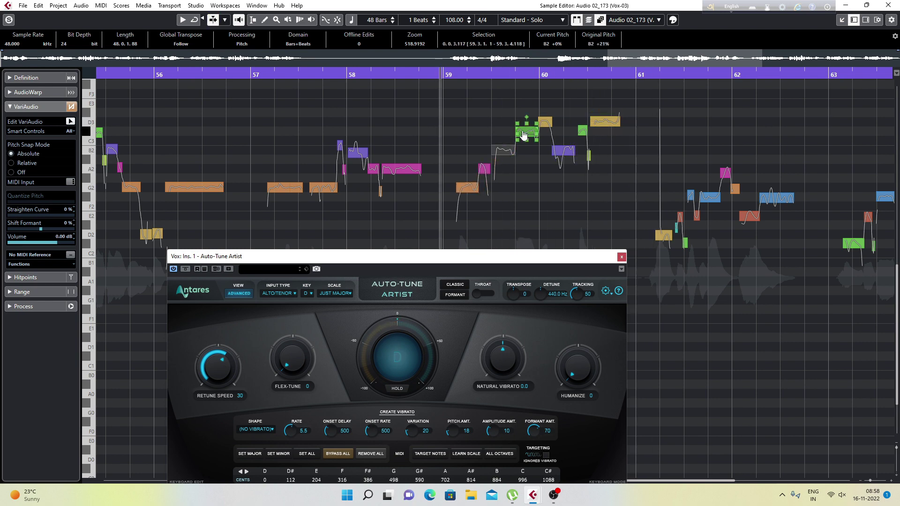
- Straighten the pitch curve of the F#2 segment after 62.2 by 72 % and play back from just after bar 61
{"action": "key", "text": "g"}
{"action": "left_click_drag", "start_coordinate": [628, 76], "coordinate": [604, 84]}
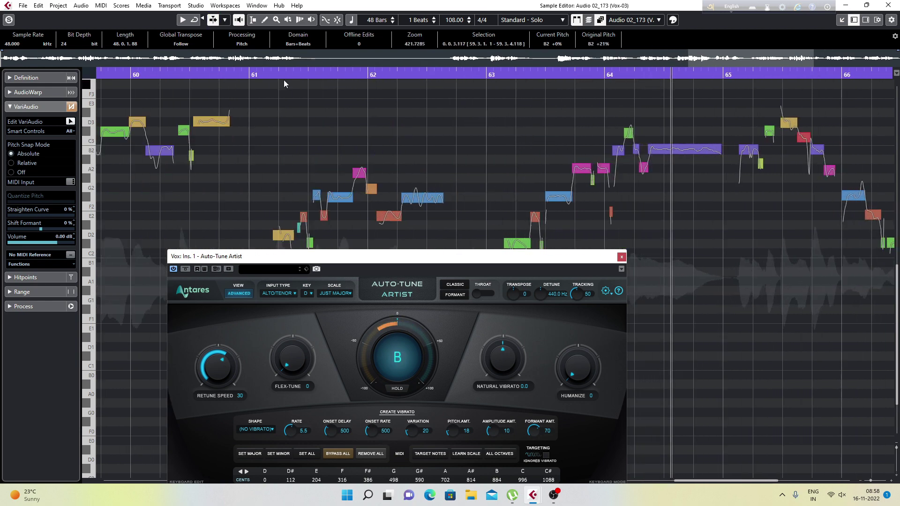
{"action": "left_click", "coordinate": [283, 77]}
{"action": "key", "text": "space"}
{"action": "left_click", "coordinate": [421, 199]}
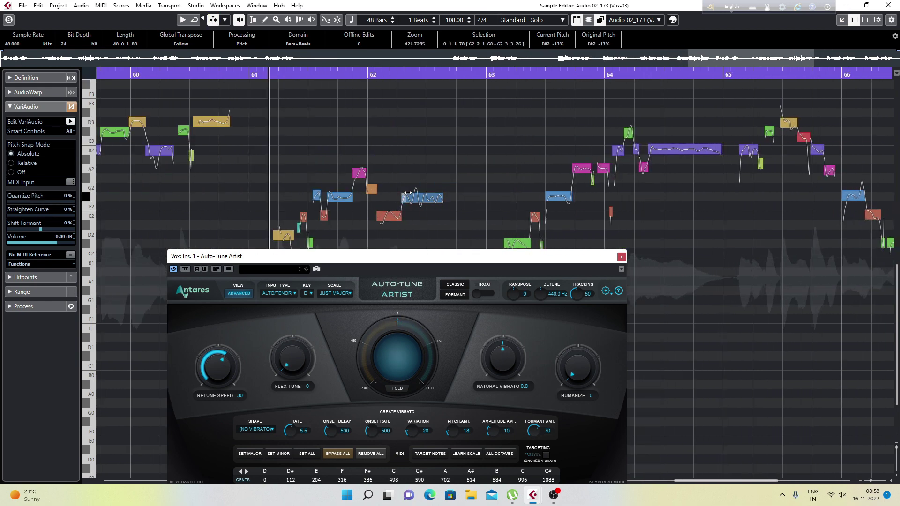
{"action": "left_click_drag", "start_coordinate": [422, 190], "coordinate": [423, 223]}
{"action": "key", "text": "space"}
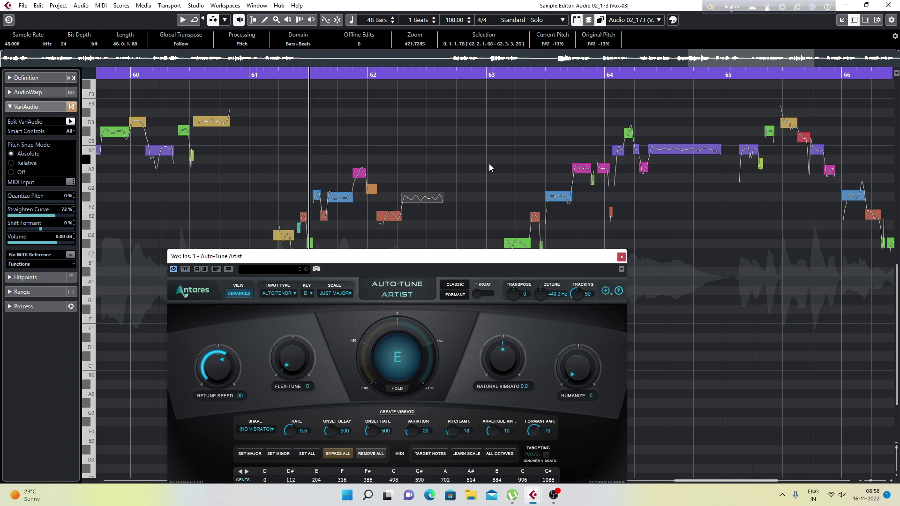
- Move the Auto-Tune window lower to clear the segments, stop playback and bring bar 66 into close view
{"action": "left_click_drag", "start_coordinate": [550, 259], "coordinate": [544, 289]}
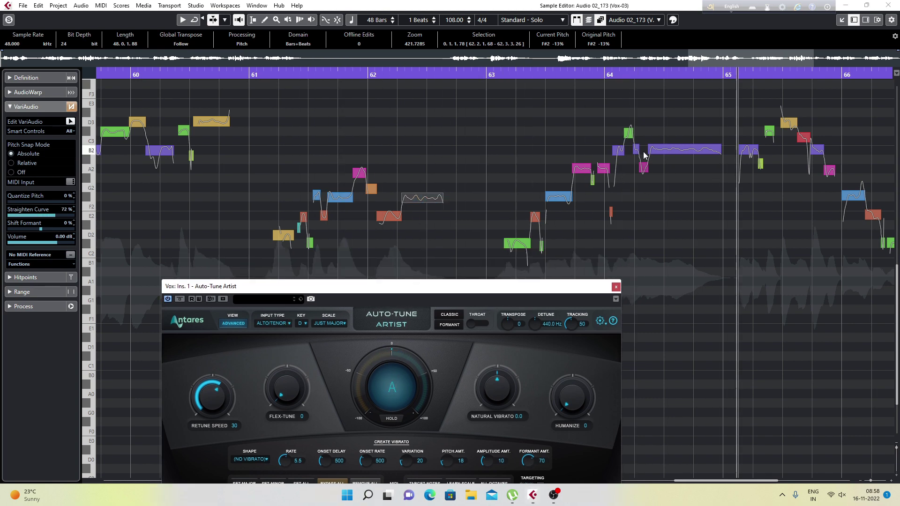
{"action": "key", "text": "g"}
{"action": "key", "text": "space"}
{"action": "left_click_drag", "start_coordinate": [568, 74], "coordinate": [571, 97]}
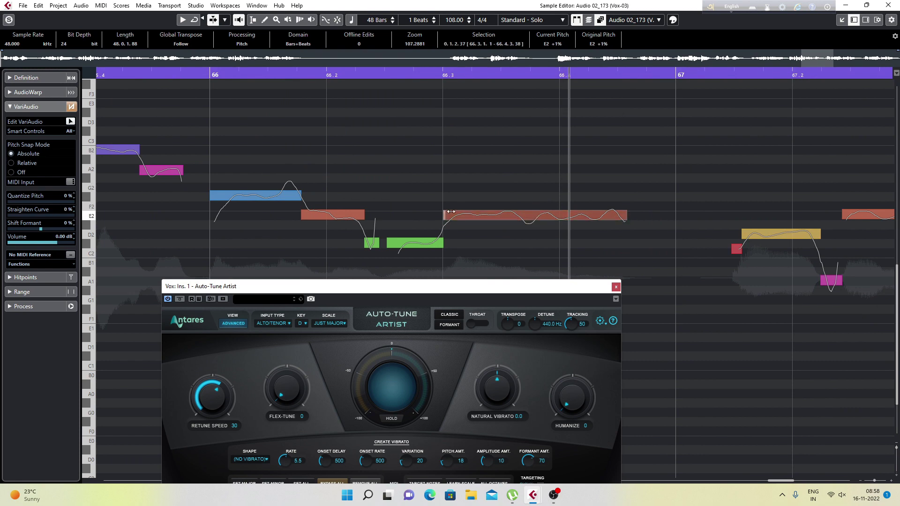
- Split the long E2 segment after 66.4, straighten its end piece by 83 % and its main part by 72 %, and play back
{"action": "left_click", "coordinate": [601, 221]}
{"action": "left_click", "coordinate": [596, 220]}
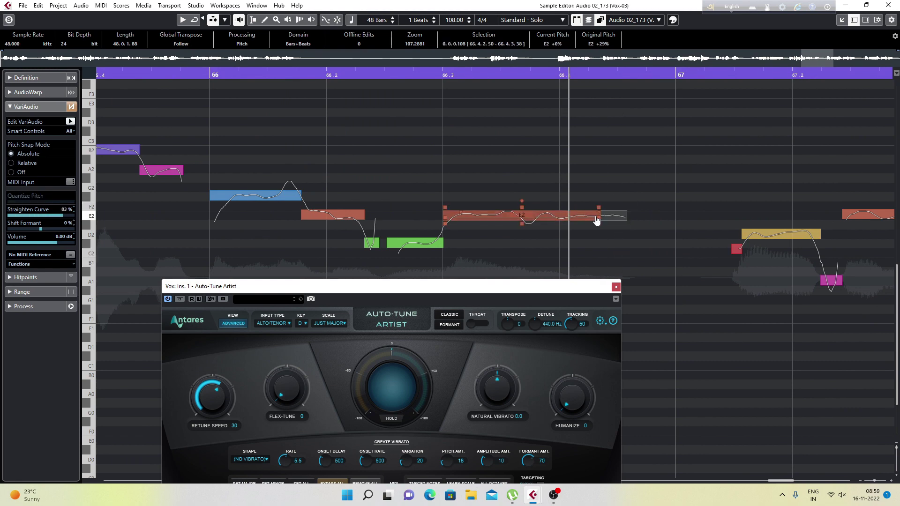
{"action": "left_click_drag", "start_coordinate": [529, 211], "coordinate": [530, 261]}
{"action": "left_click_drag", "start_coordinate": [281, 74], "coordinate": [280, 67]}
{"action": "key", "text": "space"}
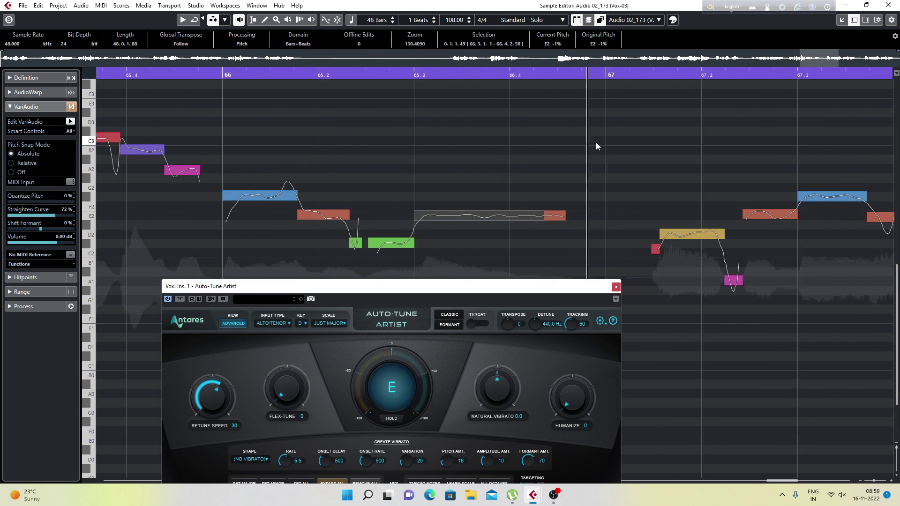
- Stop playback and straighten the pitch curve of the long D2 segment after 68.2
{"action": "key", "text": "g"}
{"action": "key", "text": "g"}
{"action": "key", "text": "space"}
{"action": "left_click", "coordinate": [741, 237]}
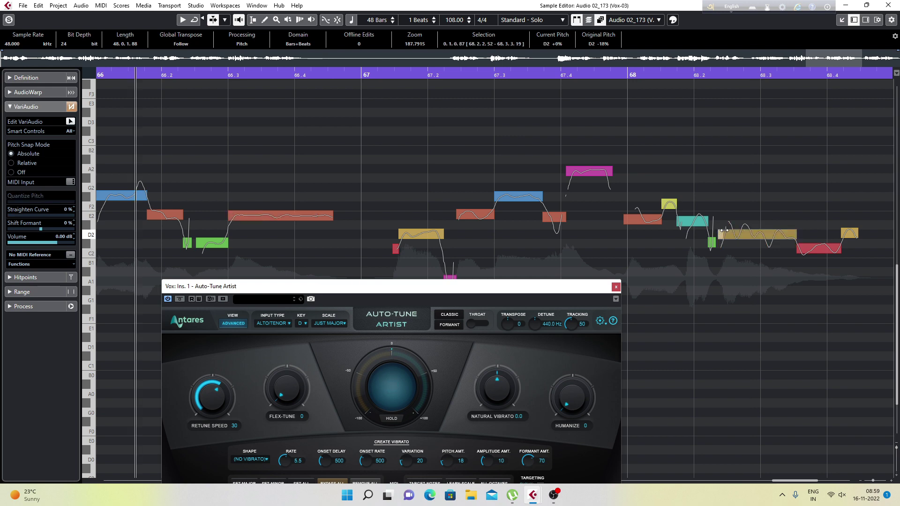
{"action": "left_click_drag", "start_coordinate": [757, 221], "coordinate": [759, 246]}
- Snap the segment between 68.3 and 68.4 to D2
{"action": "left_click", "coordinate": [816, 248]}
{"action": "key", "text": "space"}
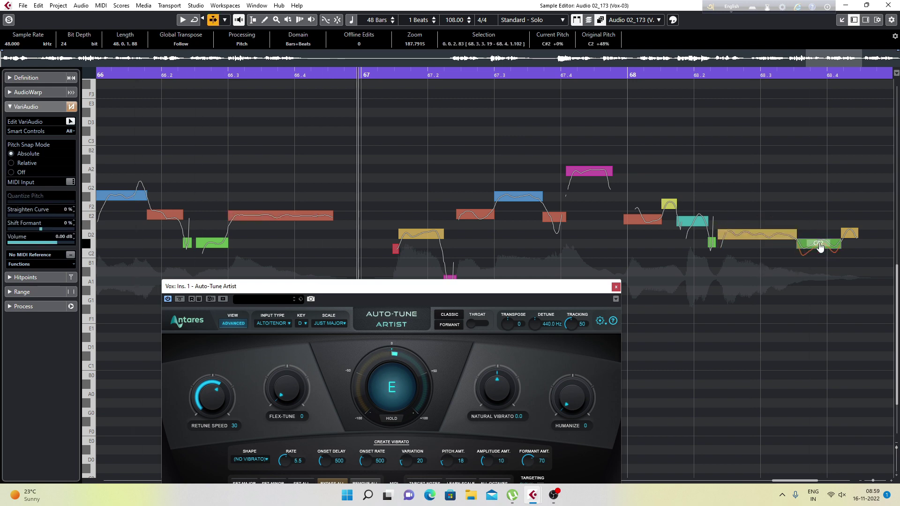
{"action": "key", "text": "space"}
{"action": "left_click_drag", "start_coordinate": [817, 246], "coordinate": [815, 237]}
- Straighten the two closing D2 segments around 68.4, and the longer D2 segment before them by 91 %
{"action": "left_click_drag", "start_coordinate": [850, 233], "coordinate": [851, 235]}
{"action": "left_click_drag", "start_coordinate": [850, 229], "coordinate": [856, 276]}
{"action": "left_click", "coordinate": [826, 234]}
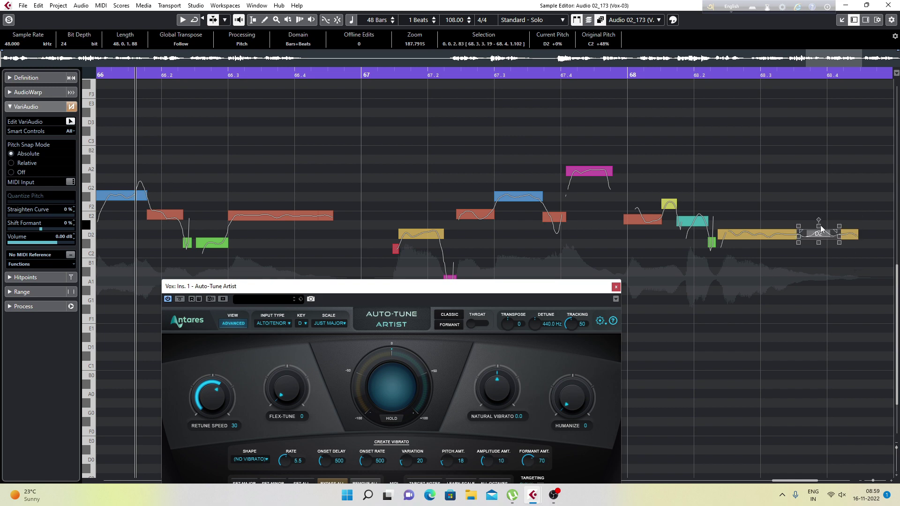
{"action": "left_click_drag", "start_coordinate": [819, 226], "coordinate": [821, 262]}
{"action": "left_click", "coordinate": [815, 262]}
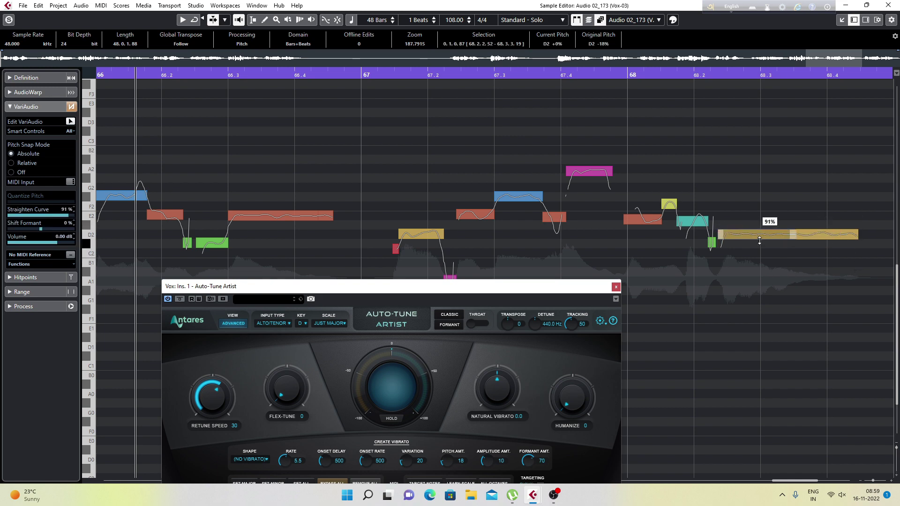
- Snap the segment spanning 68.2 to E2 and the short one before it to F#2, and play back
{"action": "left_click", "coordinate": [695, 224]}
{"action": "left_click_drag", "start_coordinate": [695, 223], "coordinate": [669, 197]}
{"action": "key", "text": "space"}
{"action": "key", "text": "space"}
- Snap the C#2 segment near the end of bar 70 to D2
{"action": "key", "text": "g"}
{"action": "key", "text": "g"}
{"action": "key", "text": "g"}
{"action": "key", "text": "g"}
{"action": "key", "text": "g"}
{"action": "key", "text": "g"}
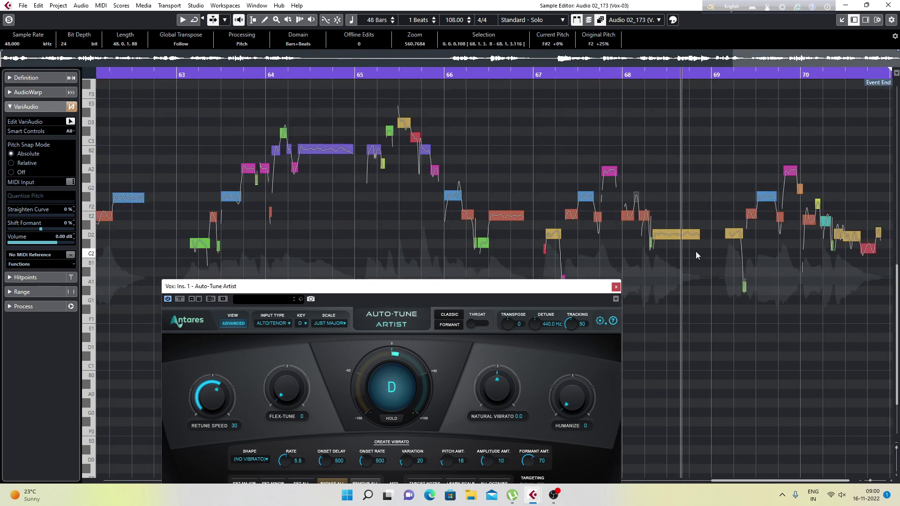
{"action": "left_click_drag", "start_coordinate": [868, 249], "coordinate": [878, 238]}
- Straighten the first D2 segment after 70.2 by 53 % and straighten the D2 segment that follows it
{"action": "left_click_drag", "start_coordinate": [886, 73], "coordinate": [889, 108]}
{"action": "left_click", "coordinate": [473, 235]}
{"action": "left_click_drag", "start_coordinate": [463, 242], "coordinate": [460, 255]}
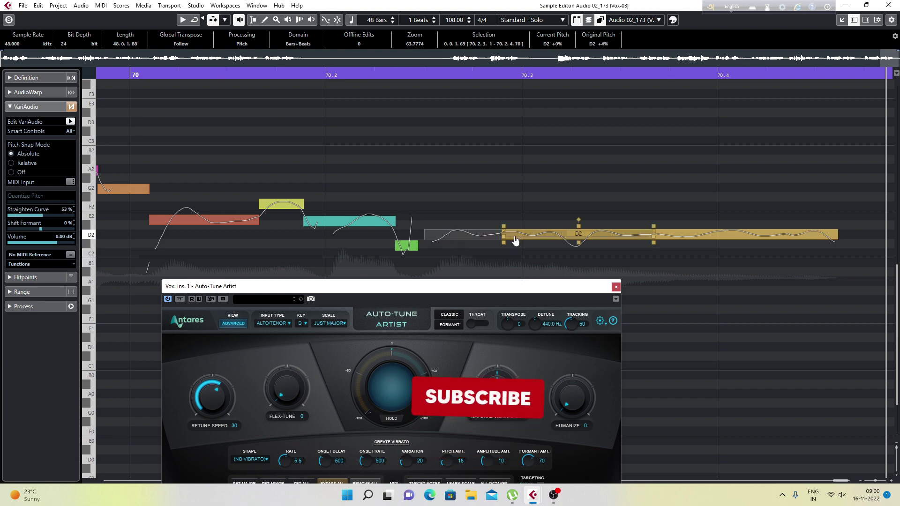
{"action": "left_click", "coordinate": [515, 240]}
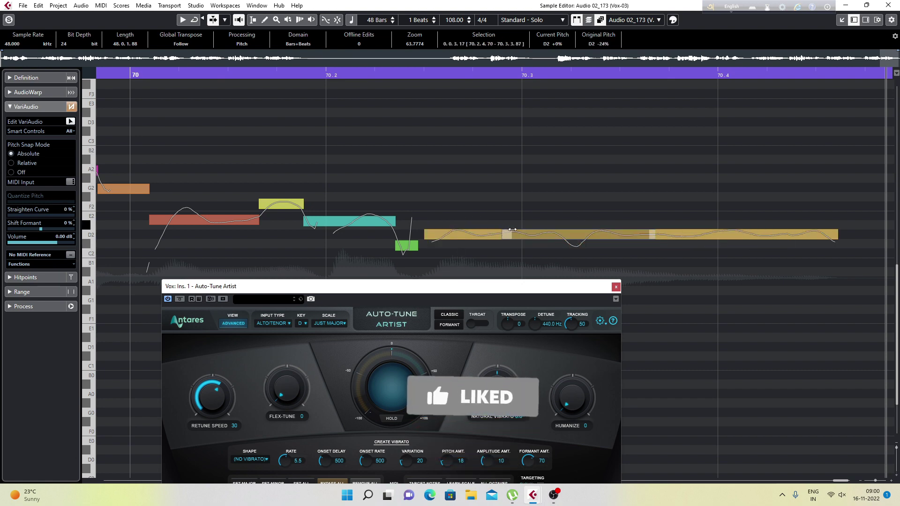
{"action": "left_click_drag", "start_coordinate": [577, 241], "coordinate": [581, 261]}
- Straighten the last two D2 segments around 70.4 and set the straightening of the first D2 segment after 70.2 to 81 %
{"action": "left_click", "coordinate": [698, 236]}
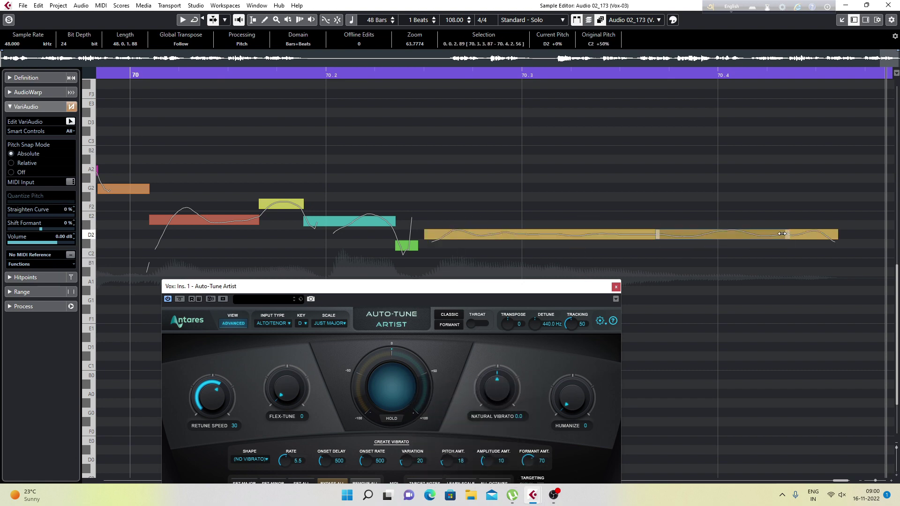
{"action": "left_click", "coordinate": [811, 233]}
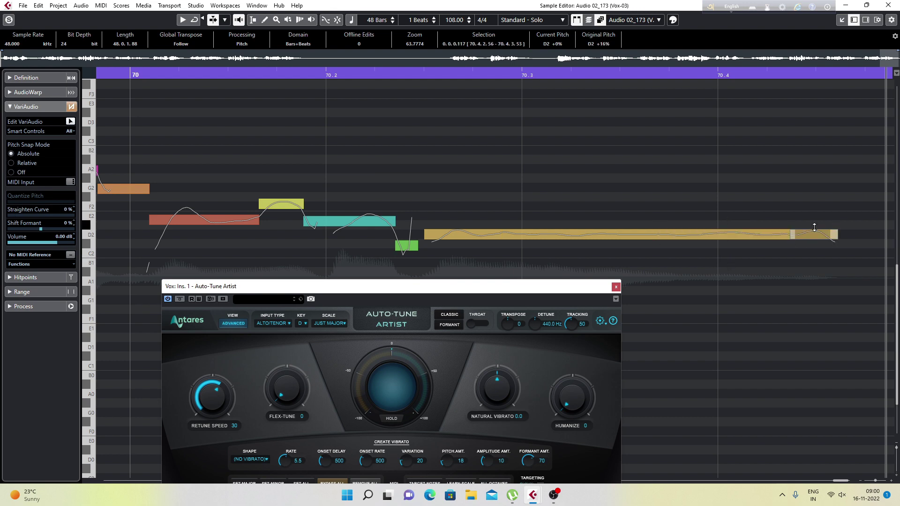
{"action": "left_click_drag", "start_coordinate": [813, 227], "coordinate": [814, 261]}
{"action": "left_click", "coordinate": [462, 235]}
{"action": "left_click_drag", "start_coordinate": [464, 227], "coordinate": [467, 250]}
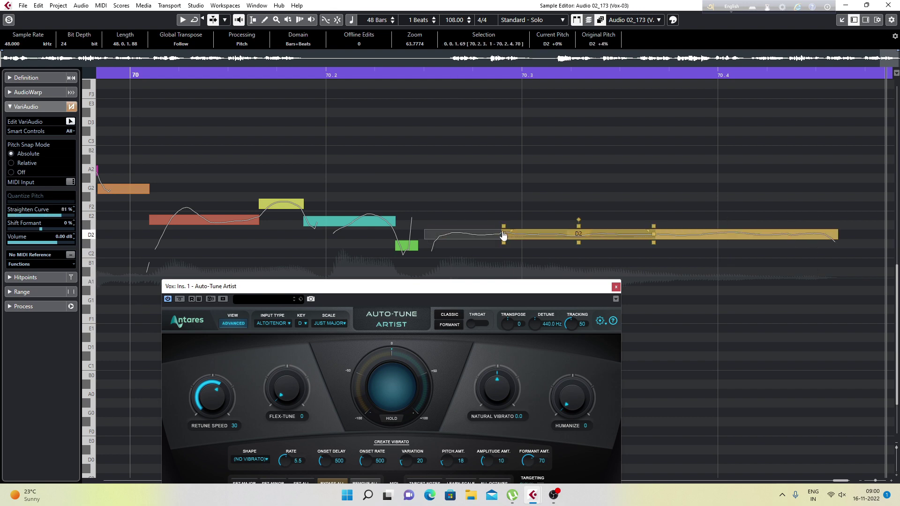
- Play back the vocal from late in bar 68 to check the closing phrase
{"action": "left_click", "coordinate": [506, 232]}
{"action": "left_click", "coordinate": [512, 165]}
{"action": "key", "text": "space"}
{"action": "key", "text": "g"}
{"action": "key", "text": "g"}
{"action": "key", "text": "g"}
{"action": "key", "text": "g"}
{"action": "key", "text": "g"}
{"action": "key", "text": "g"}
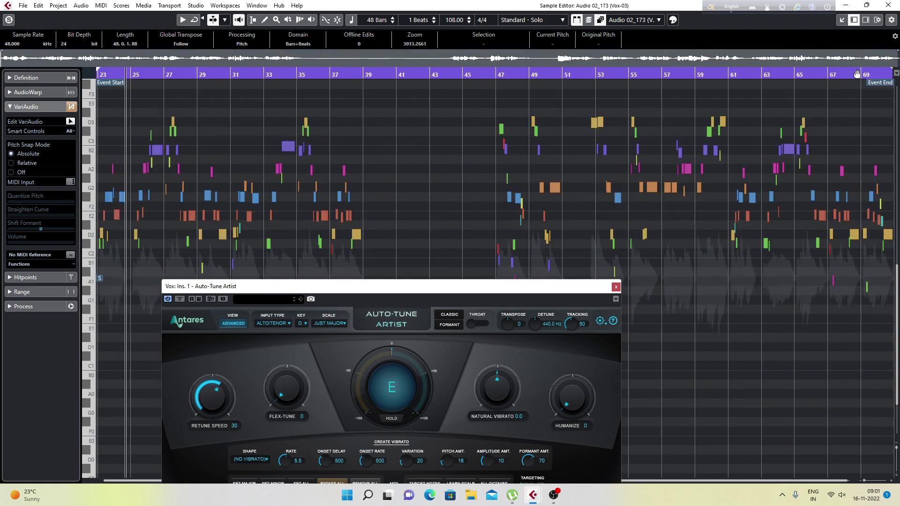
{"action": "left_click", "coordinate": [857, 74]}
- Snap the segment spanning 70.2 to E2 and the short one before it to F#2, and straighten the first closing D2 segment by 86 %
{"action": "key", "text": "h"}
{"action": "key", "text": "h"}
{"action": "key", "text": "h"}
{"action": "key", "text": "h"}
{"action": "left_click_drag", "start_coordinate": [747, 225], "coordinate": [728, 199]}
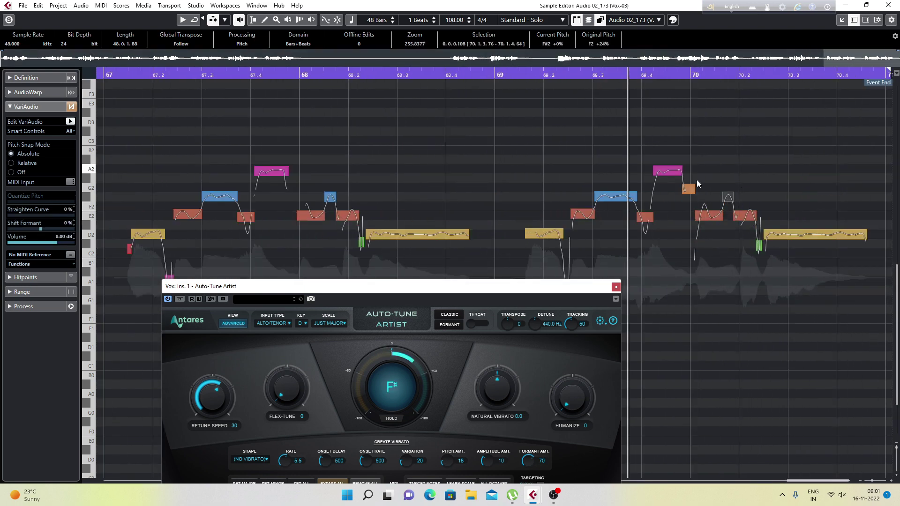
{"action": "left_click_drag", "start_coordinate": [774, 227], "coordinate": [775, 252]}
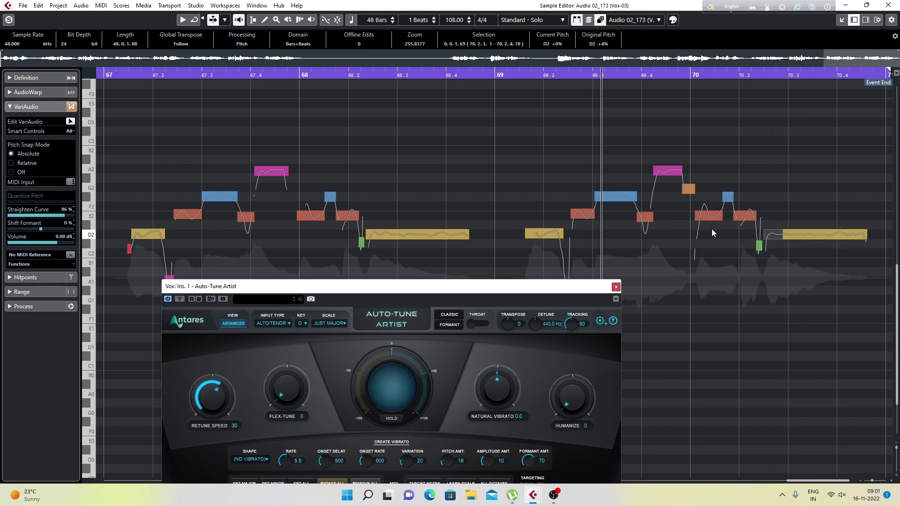
- Return to the project window, unsolo the Vox track and play the full mix from the start of the vocal event
{"action": "left_click", "coordinate": [842, 20]}
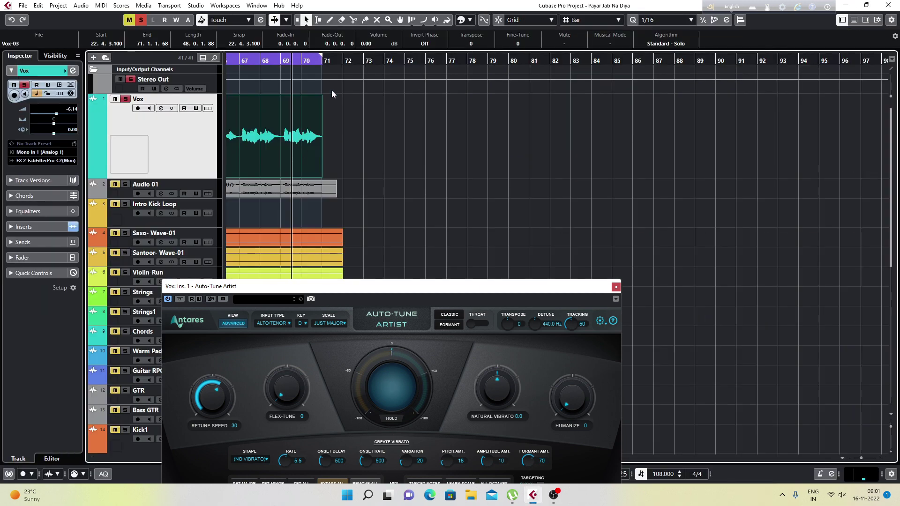
{"action": "key", "text": "g"}
{"action": "key", "text": "g"}
{"action": "key", "text": "g"}
{"action": "key", "text": "g"}
{"action": "key", "text": "g"}
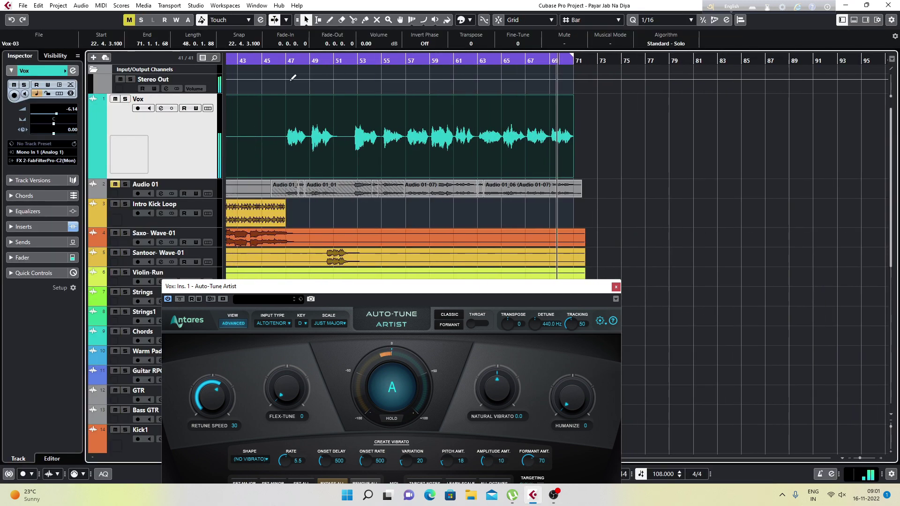
{"action": "left_click", "coordinate": [285, 61]}
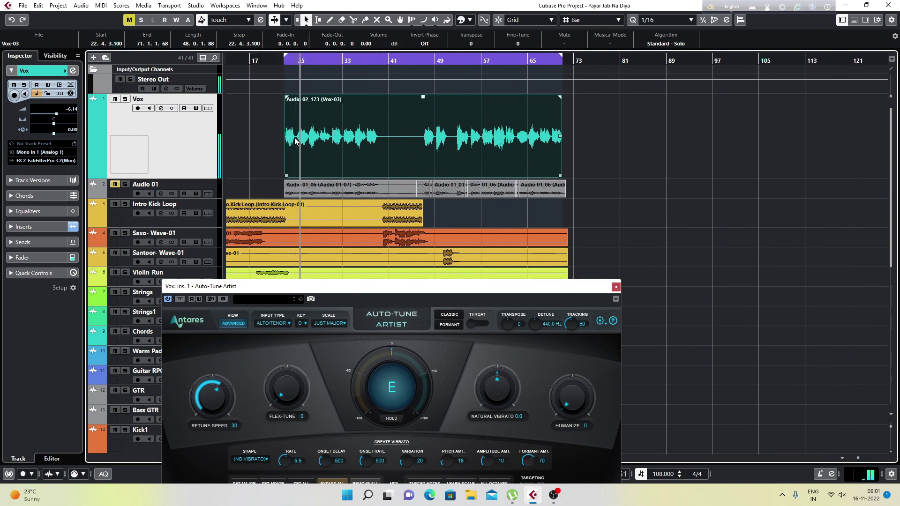
- Open the Vox event in the Sample Editor again and show the VariAudio segments from bar 24 onward
{"action": "double_click", "coordinate": [335, 152]}
{"action": "left_click", "coordinate": [879, 189]}
{"action": "left_click", "coordinate": [44, 108]}
{"action": "left_click_drag", "start_coordinate": [107, 74], "coordinate": [107, 100]}
{"action": "scroll", "coordinate": [214, 187], "scroll_direction": "down", "scroll_amount": 4}
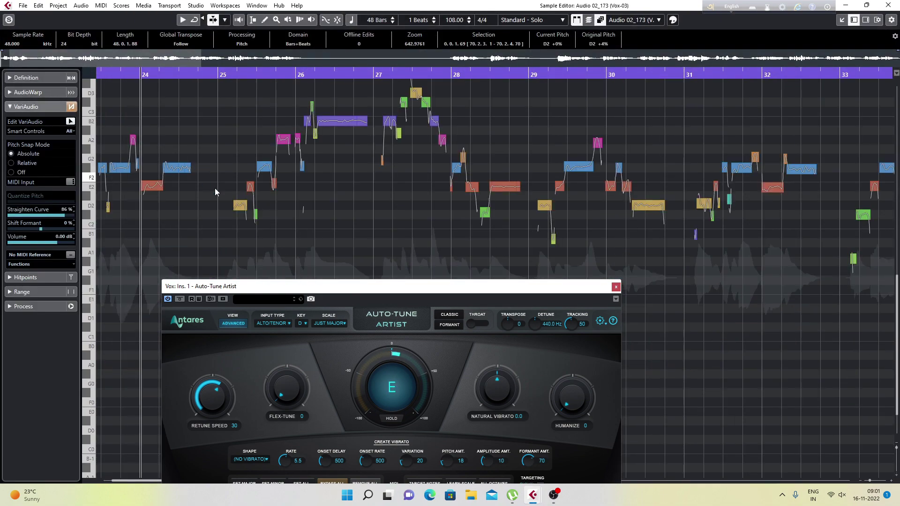
{"action": "scroll", "coordinate": [340, 227], "scroll_direction": "up", "scroll_amount": 1}
- Set the volume of the short B2 segment just after bar 26 to -3.35 dB and play back the phrase
{"action": "key", "text": "space"}
{"action": "left_click_drag", "start_coordinate": [287, 74], "coordinate": [287, 94]}
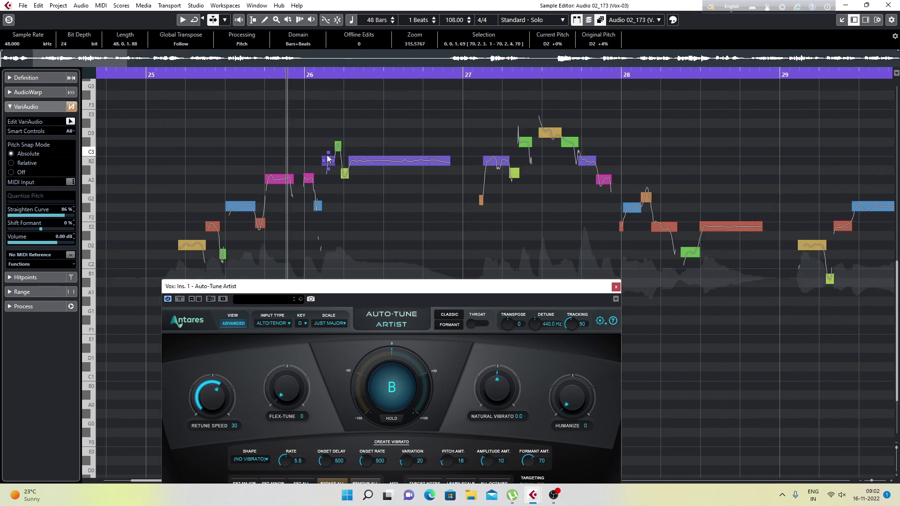
{"action": "left_click", "coordinate": [328, 160]}
{"action": "left_click_drag", "start_coordinate": [62, 243], "coordinate": [52, 244]}
{"action": "key", "text": "space"}
{"action": "key", "text": "space"}
{"action": "key", "text": "space"}
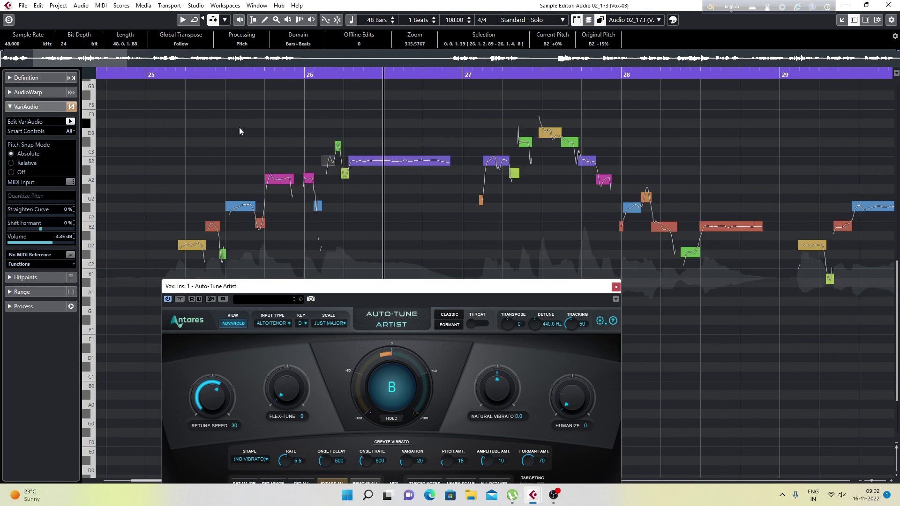
- Play back from mid bar 25 and bar 27, and set the volume of the B2 segment late in bar 27 to -3.83 dB
{"action": "left_click", "coordinate": [230, 74]}
{"action": "key", "text": "g"}
{"action": "key", "text": "g"}
{"action": "key", "text": "g"}
{"action": "key", "text": "g"}
{"action": "key", "text": "g"}
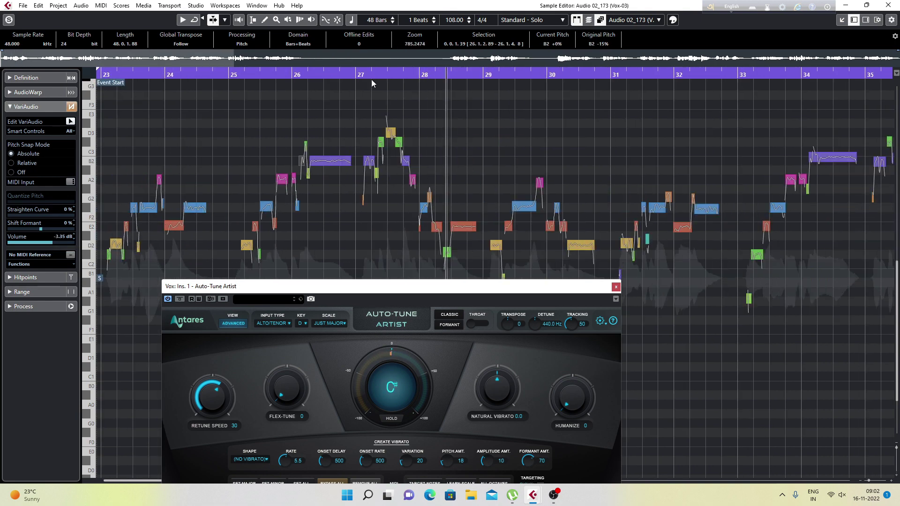
{"action": "left_click", "coordinate": [372, 74]}
{"action": "left_click", "coordinate": [392, 74]}
{"action": "left_click", "coordinate": [398, 141]}
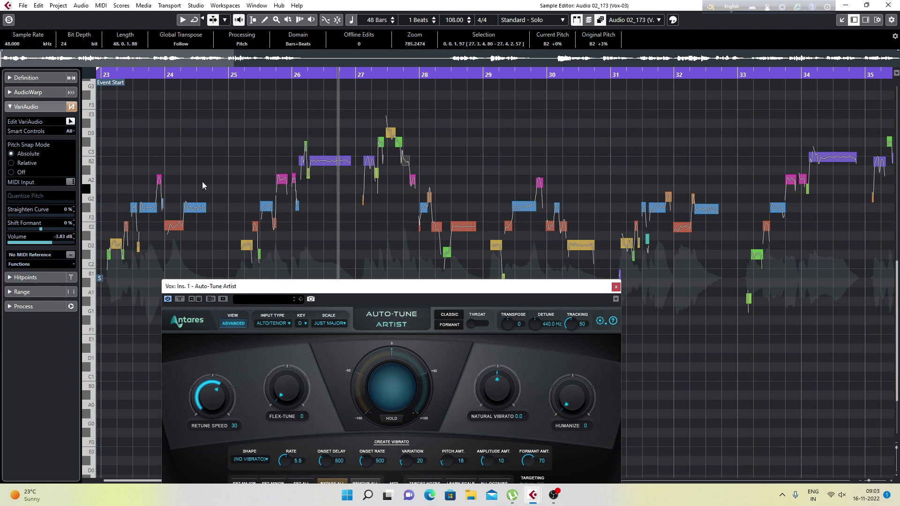
- Play back from just after bar 26 and from mid bar 27 to check the B2 segment's volume
{"action": "left_click", "coordinate": [303, 77]}
{"action": "key", "text": "space"}
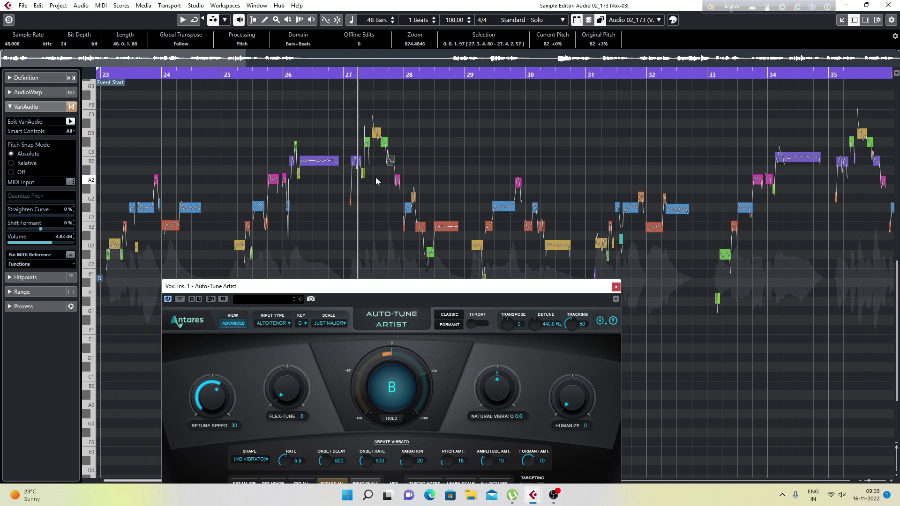
{"action": "key", "text": "space"}
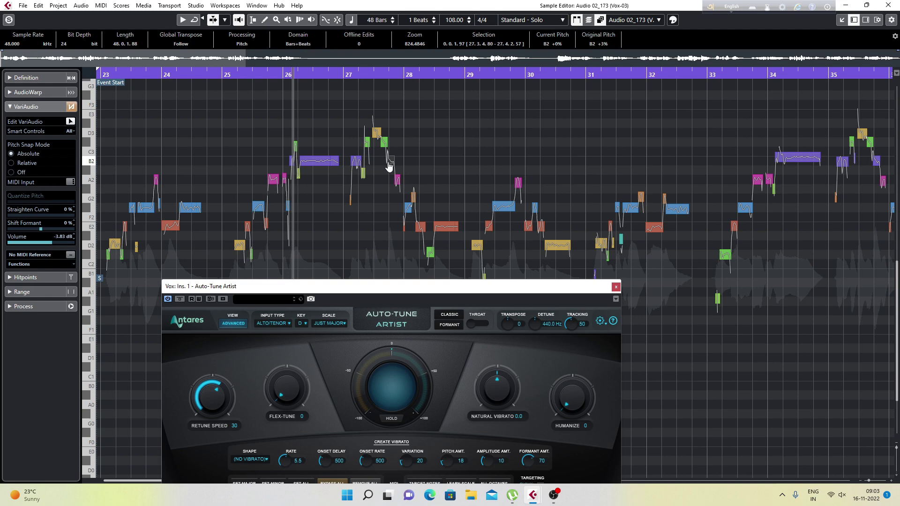
{"action": "left_click", "coordinate": [368, 73]}
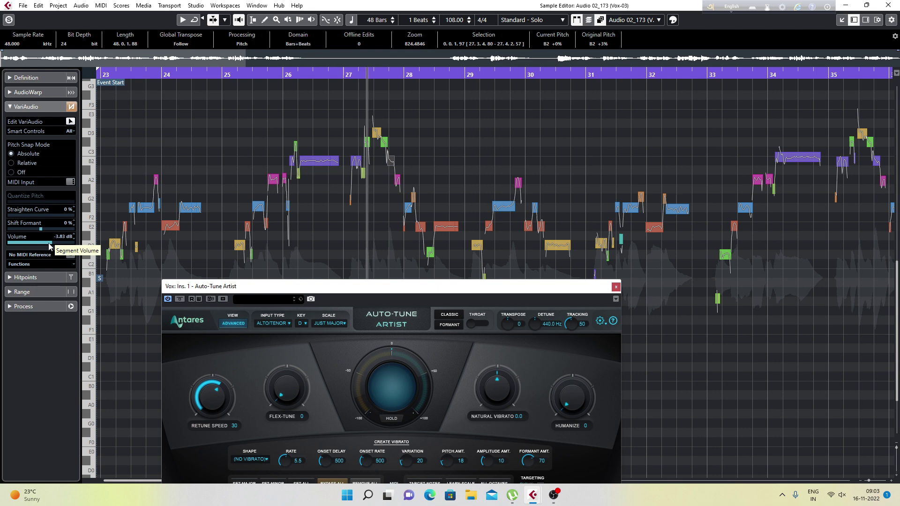
{"action": "key", "text": "space"}
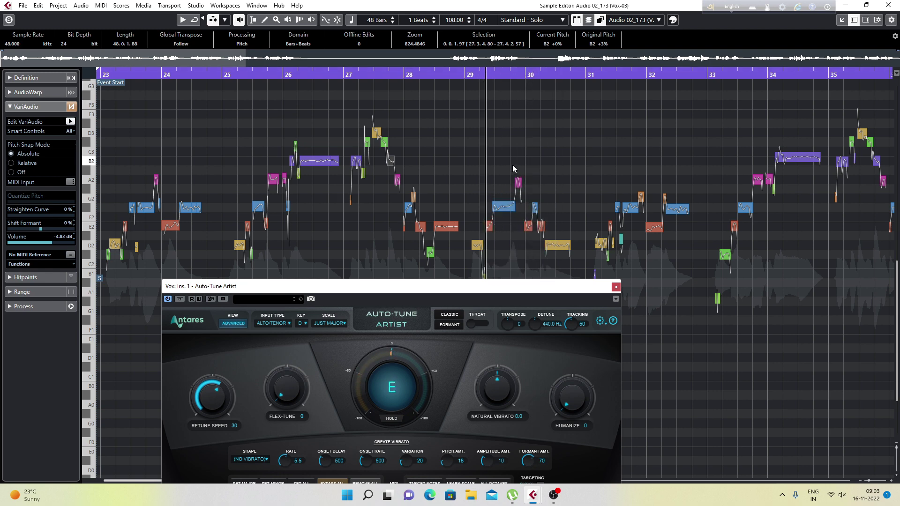
- Set the volume of the F#2 segment after 29.2 to -2.39 dB
{"action": "left_click", "coordinate": [512, 209]}
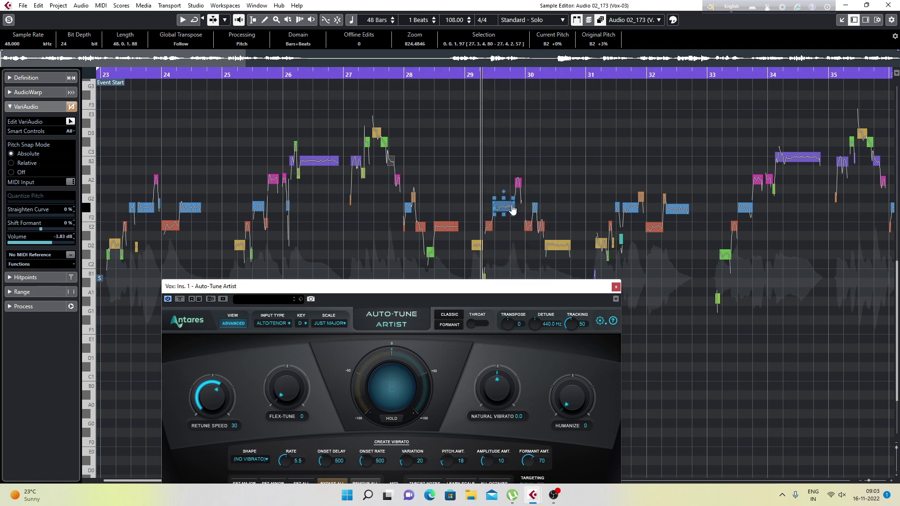
{"action": "left_click", "coordinate": [512, 210]}
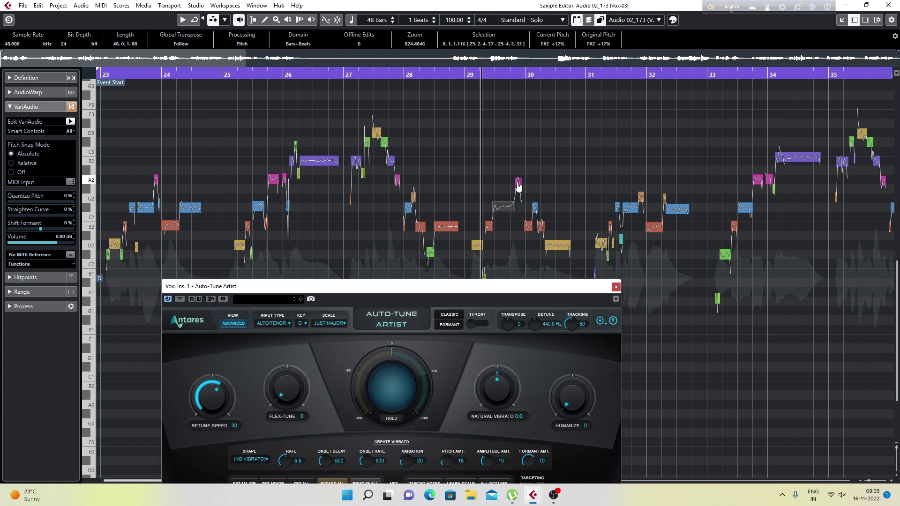
{"action": "left_click", "coordinate": [497, 207]}
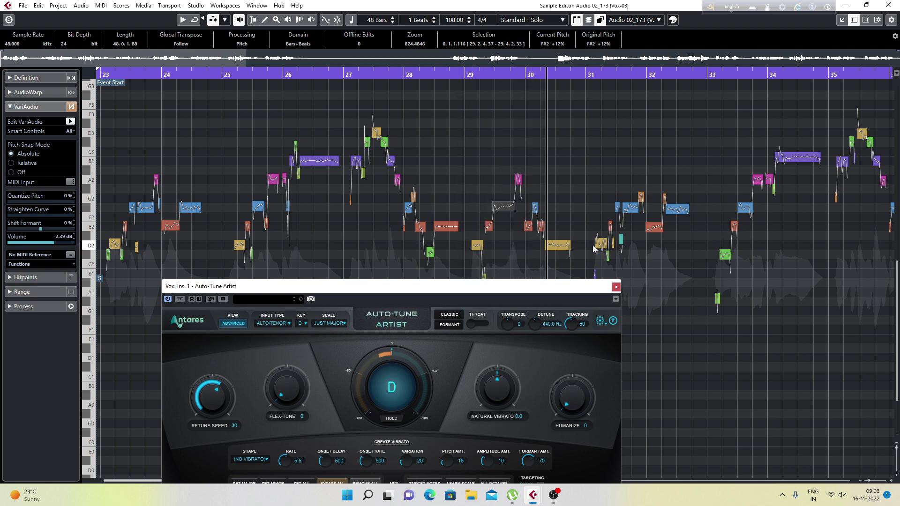
- Check the G2 segment after bar 50 and the B2 segment in the middle of bar 49
{"action": "key", "text": "g"}
{"action": "key", "text": "g"}
{"action": "key", "text": "g"}
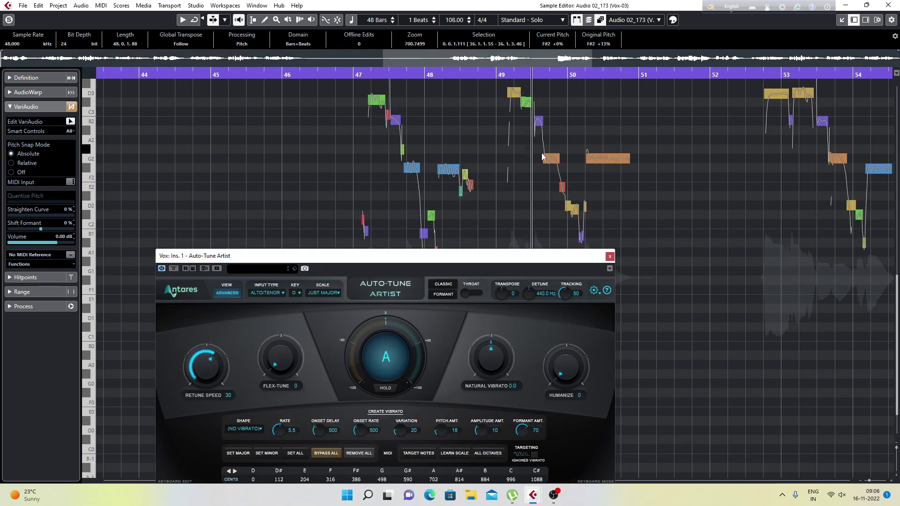
{"action": "left_click", "coordinate": [607, 159]}
{"action": "left_click", "coordinate": [538, 121]}
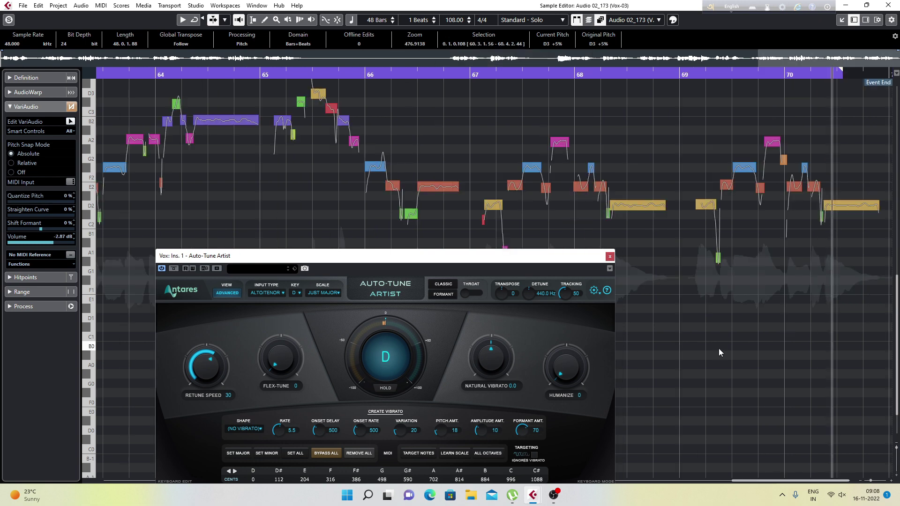
- Stop playback and close the Auto-Tune Artist window
{"action": "key", "text": "KP_0"}
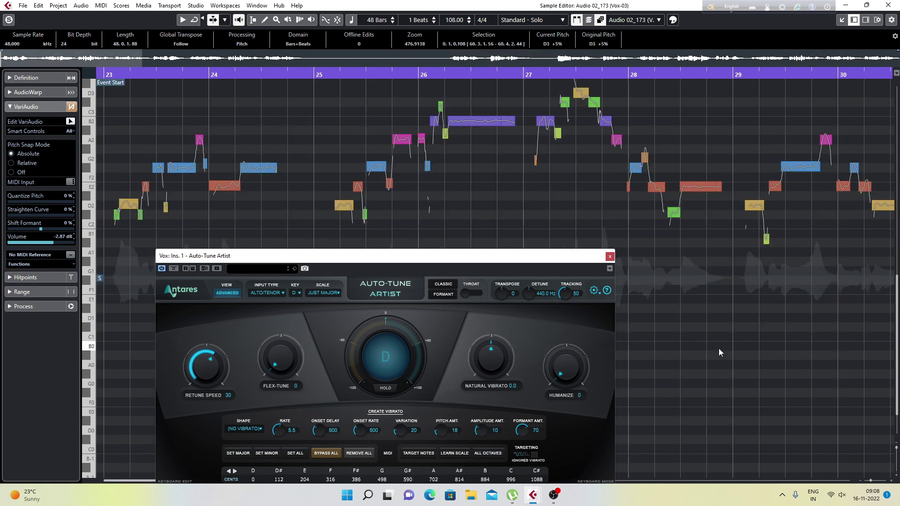
{"action": "key", "text": "KP_0"}
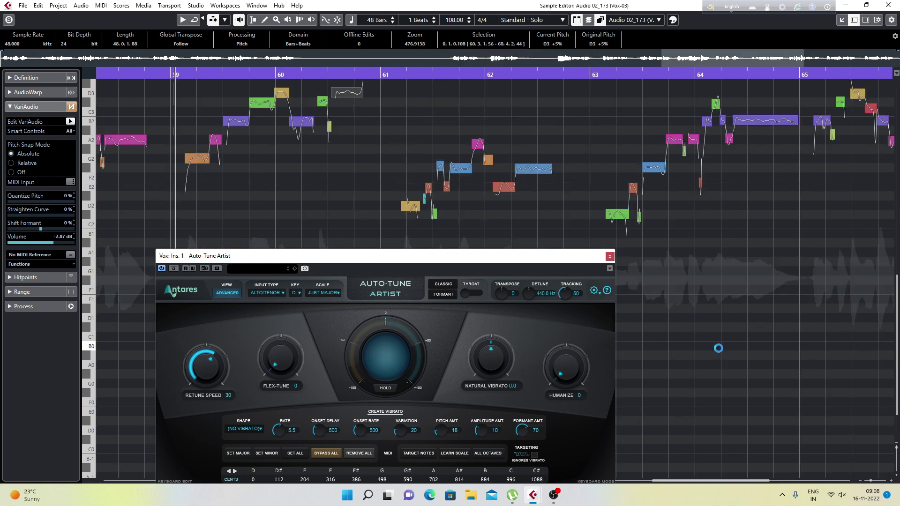
{"action": "left_click", "coordinate": [609, 256]}
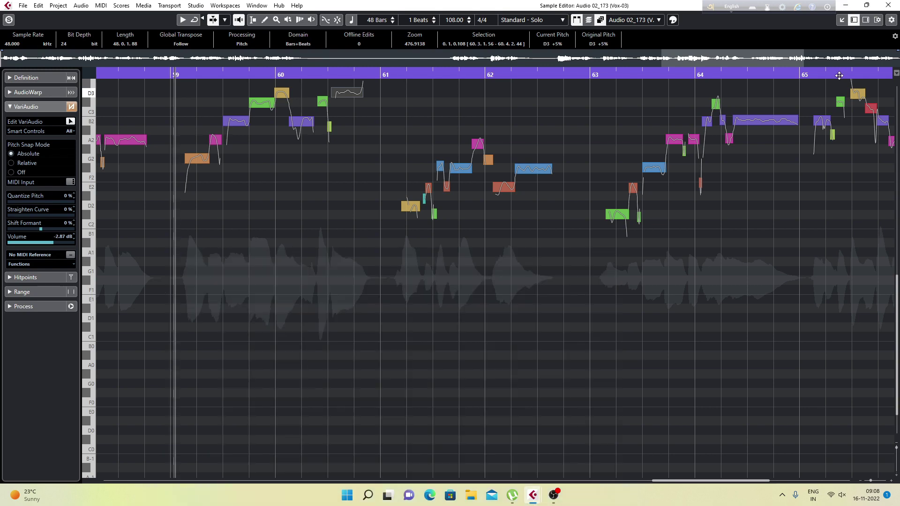
- Return from the Sample Editor to the project window and split off the silent start of the Vox event at 23.1.2.46
{"action": "left_click", "coordinate": [842, 21]}
{"action": "left_click", "coordinate": [854, 19]}
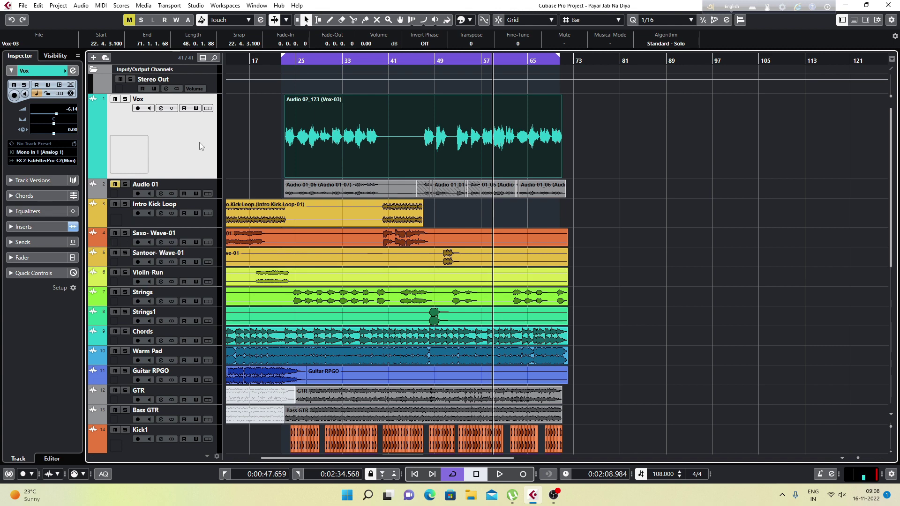
{"action": "left_click", "coordinate": [285, 61]}
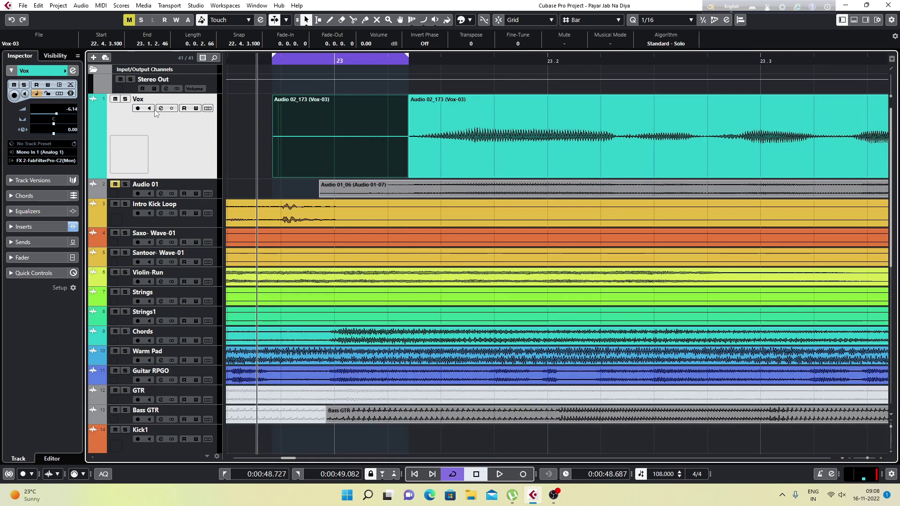
- Solo the Vox track, listen to the silent piece around bar 23 and delete it
{"action": "left_click", "coordinate": [125, 100]}
{"action": "key", "text": "space"}
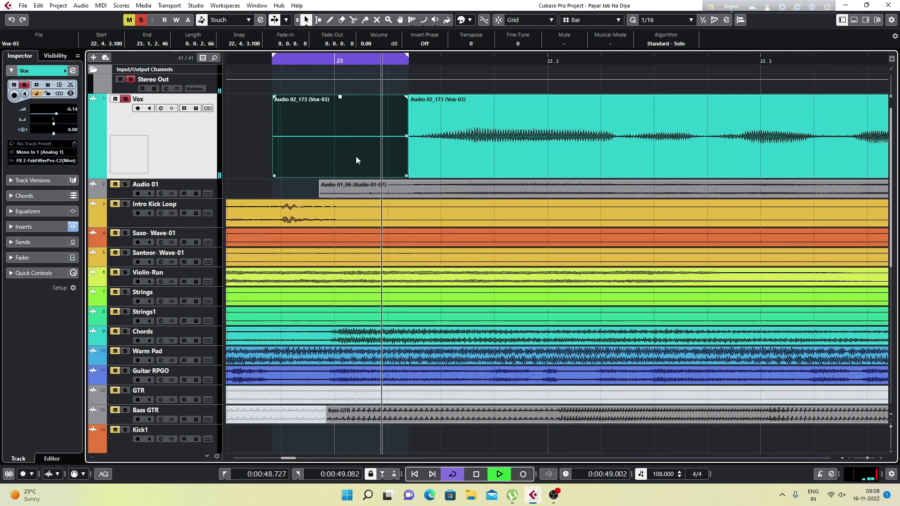
{"action": "key", "text": "space"}
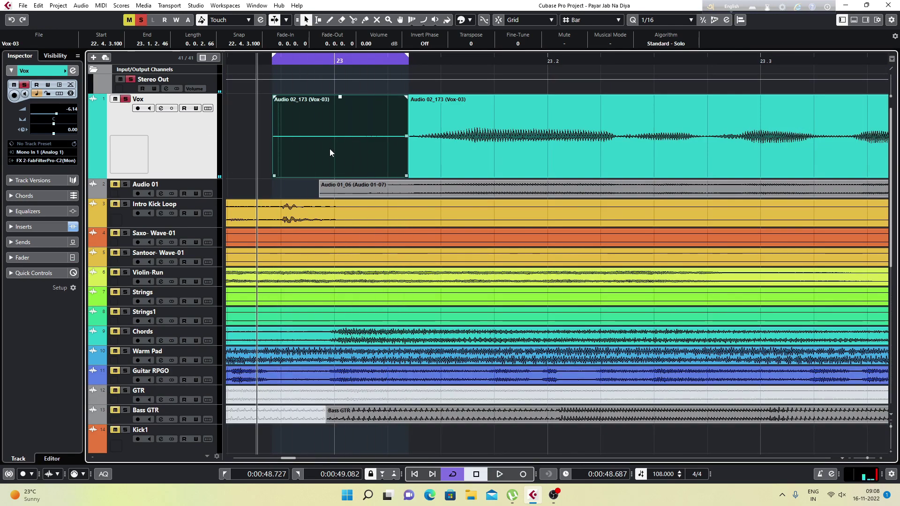
{"action": "key", "text": "Delete"}
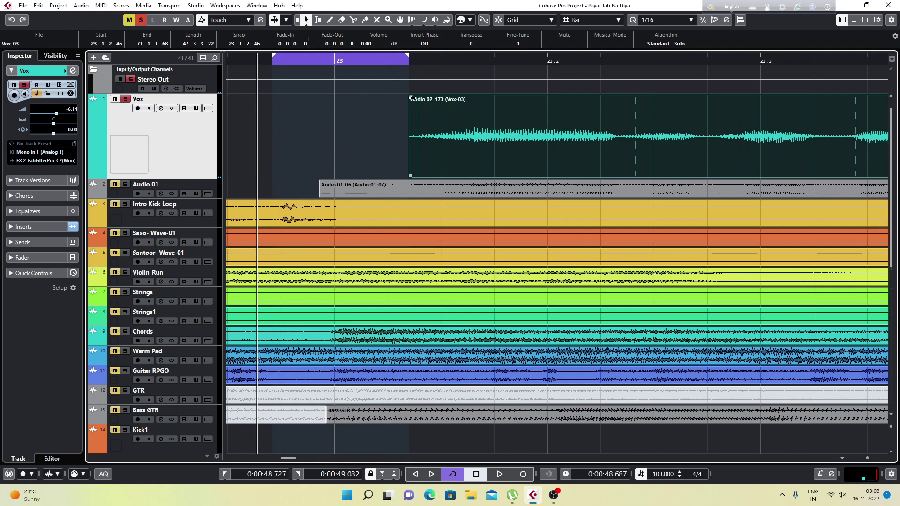
- Add a 0.0.0.15 fade-in to the start of the vocal event at 23.1.2.46
{"action": "left_click_drag", "start_coordinate": [411, 99], "coordinate": [416, 99]}
{"action": "key", "text": "g"}
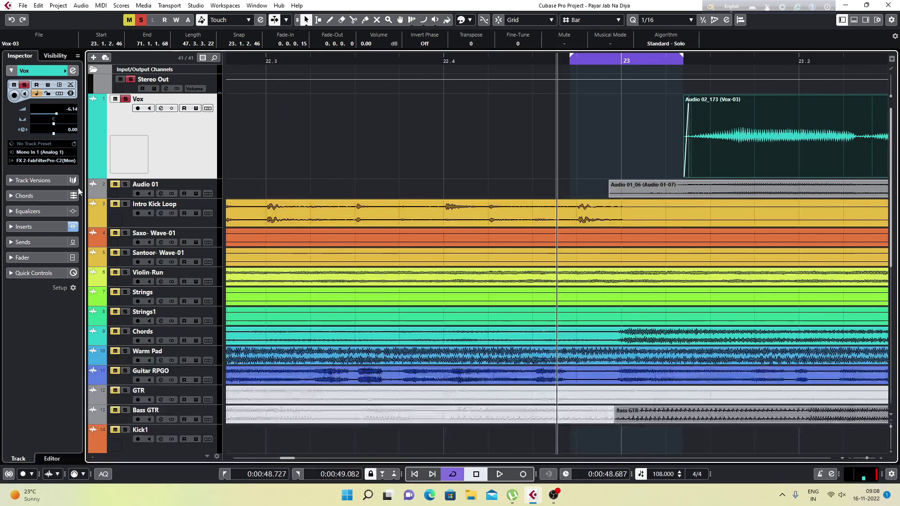
{"action": "key", "text": "g"}
{"action": "key", "text": "g"}
{"action": "key", "text": "g"}
{"action": "key", "text": "g"}
{"action": "key", "text": "g"}
{"action": "key", "text": "g"}
{"action": "key", "text": "g"}
{"action": "key", "text": "g"}
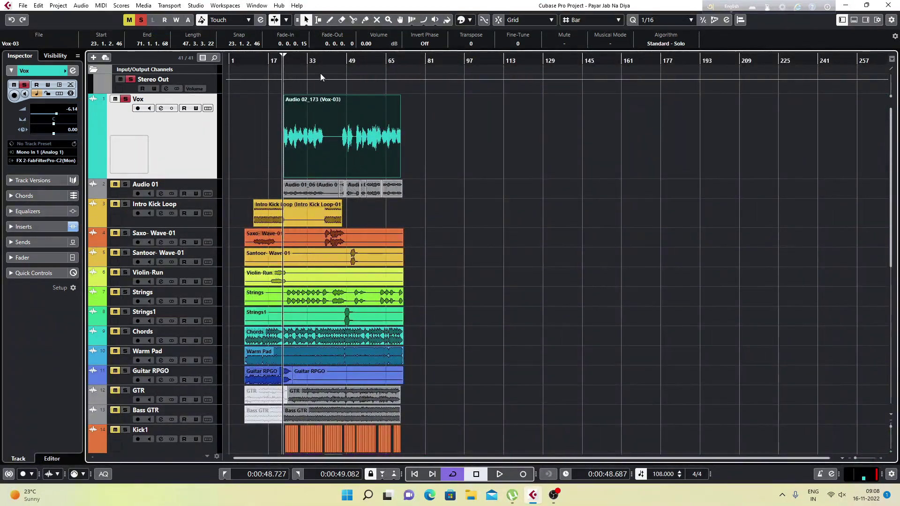
- Cut the silent gap before bar 25 out of the Vox event and give the preceding phrase a 0.0.0.56 fade-out
{"action": "left_click_drag", "start_coordinate": [289, 63], "coordinate": [289, 91]}
{"action": "left_click_drag", "start_coordinate": [233, 62], "coordinate": [233, 89]}
{"action": "key", "text": "space"}
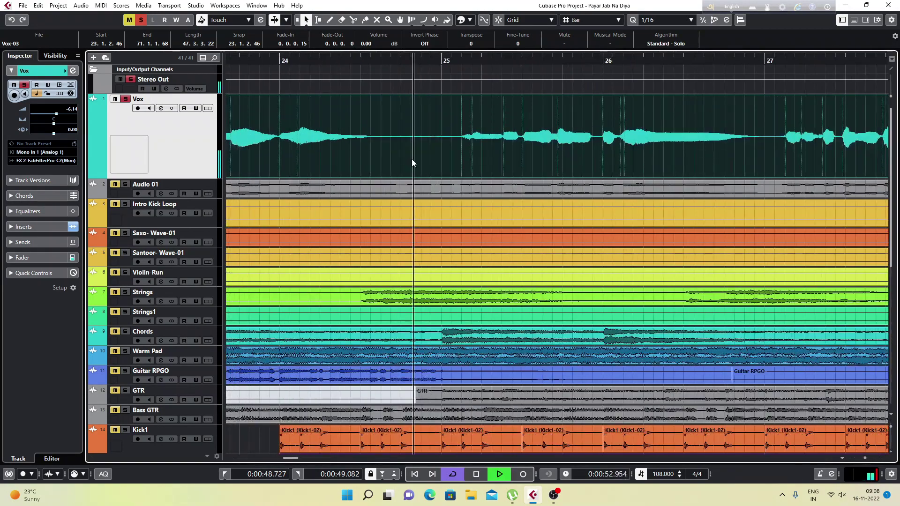
{"action": "key", "text": "space"}
{"action": "left_click", "coordinate": [372, 141], "text": "alt"}
{"action": "left_click", "coordinate": [433, 141], "text": "alt"}
{"action": "left_click", "coordinate": [381, 132]}
{"action": "key", "text": "Delete"}
{"action": "left_click_drag", "start_coordinate": [372, 97], "coordinate": [368, 97]}
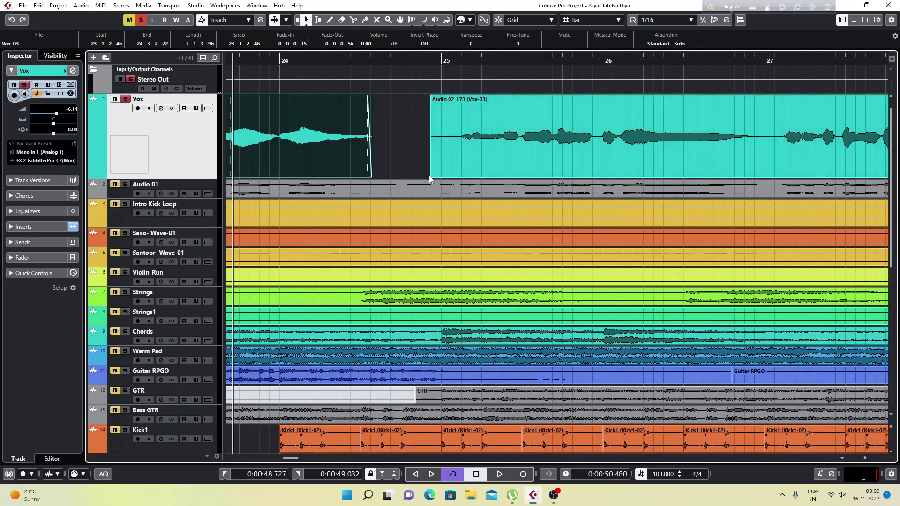
- Add a 0.0.2.43 fade-in to the Vox event starting at 24.4.3.107 and play it back
{"action": "left_click_drag", "start_coordinate": [432, 97], "coordinate": [454, 98]}
{"action": "key", "text": "space"}
{"action": "key", "text": "g"}
{"action": "key", "text": "g"}
{"action": "key", "text": "g"}
{"action": "key", "text": "g"}
{"action": "key", "text": "g"}
{"action": "key", "text": "g"}
{"action": "key", "text": "g"}
{"action": "key", "text": "g"}
{"action": "key", "text": "g"}
{"action": "key", "text": "g"}
{"action": "key", "text": "g"}
{"action": "key", "text": "g"}
{"action": "key", "text": "g"}
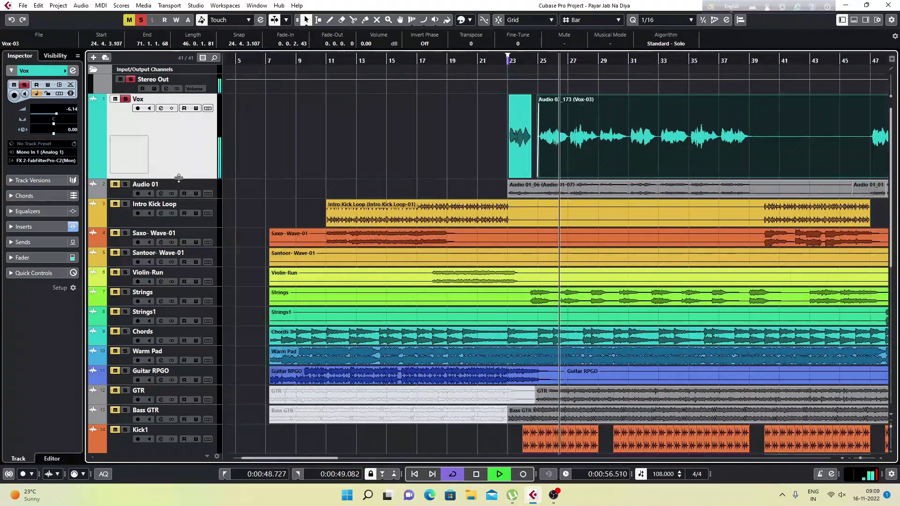
- Make the Vox track taller and play the vocal on to the phrase ending in bar 28
{"action": "left_click_drag", "start_coordinate": [179, 179], "coordinate": [179, 206]}
{"action": "key", "text": "g"}
{"action": "key", "text": "g"}
{"action": "key", "text": "h"}
{"action": "key", "text": "h"}
{"action": "key", "text": "h"}
{"action": "key", "text": "h"}
{"action": "key", "text": "h"}
{"action": "key", "text": "h"}
{"action": "key", "text": "h"}
{"action": "left_click", "coordinate": [466, 63]}
{"action": "scroll", "coordinate": [416, 206], "scroll_direction": "right", "scroll_amount": 5}
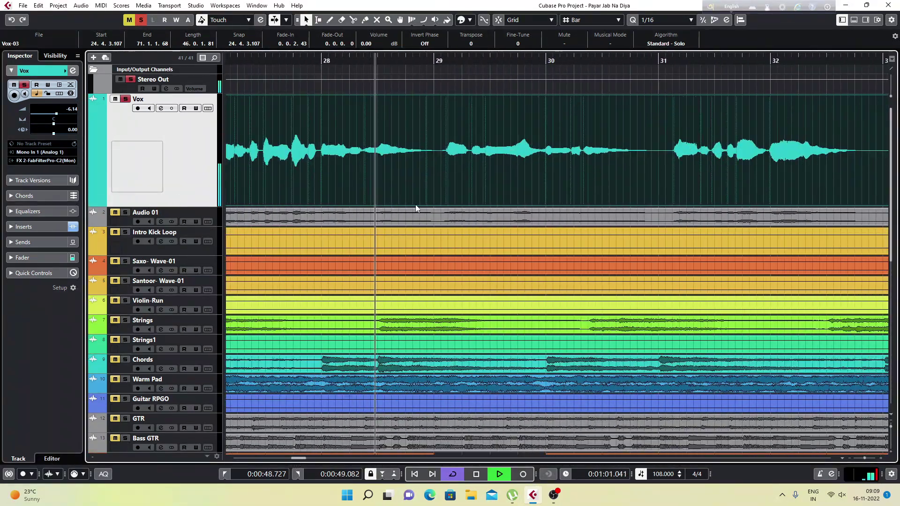
- Split the Vox event just before bar 29, trim the earlier part's end to 28.4.3.73 and add a short fade-out
{"action": "left_click", "coordinate": [413, 63]}
{"action": "key", "text": "h"}
{"action": "key", "text": "h"}
{"action": "key", "text": "h"}
{"action": "key", "text": "h"}
{"action": "key", "text": "space"}
{"action": "left_click", "coordinate": [507, 169], "text": "alt"}
{"action": "left_click_drag", "start_coordinate": [504, 204], "coordinate": [470, 203]}
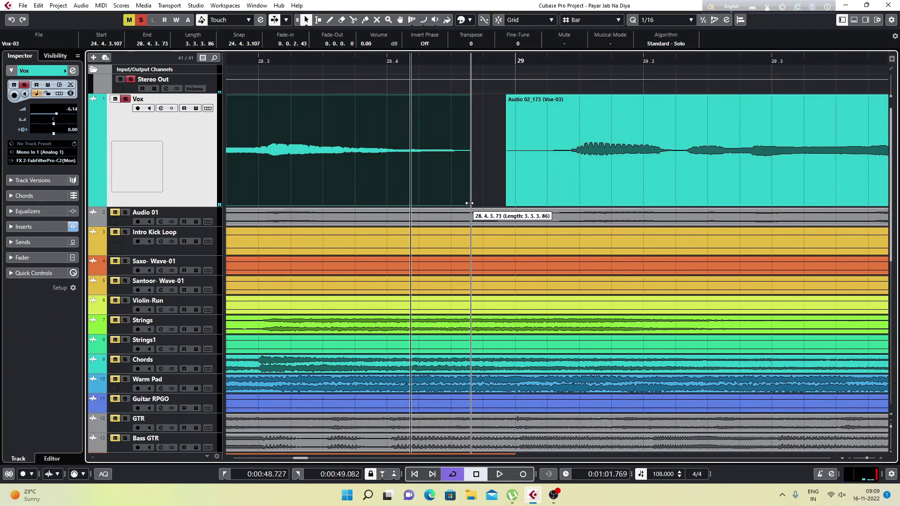
{"action": "left_click_drag", "start_coordinate": [470, 97], "coordinate": [458, 97]}
- Trim the start of the following Vox event to 29.1.1.117 and add a 0.0.0.64 fade-in
{"action": "left_click_drag", "start_coordinate": [508, 203], "coordinate": [547, 204]}
{"action": "left_click_drag", "start_coordinate": [548, 97], "coordinate": [564, 97]}
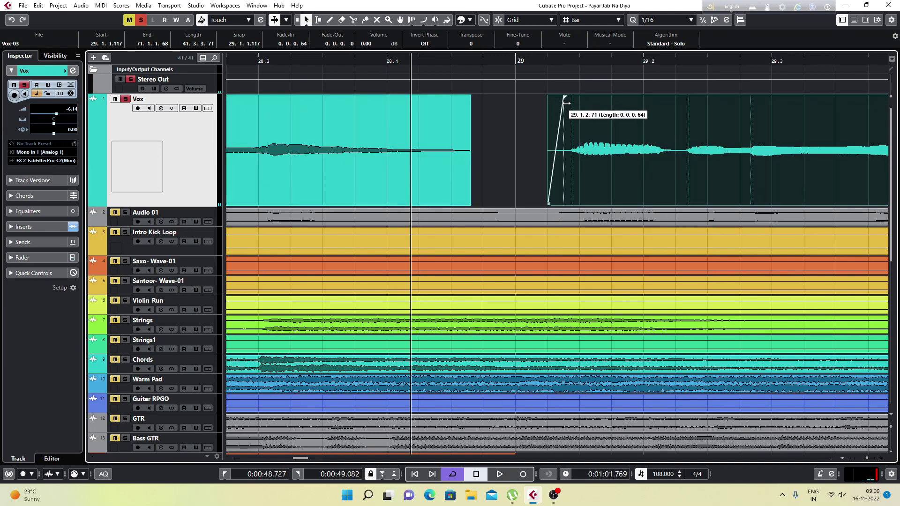
{"action": "key", "text": "space"}
- Split the Vox event before bar 31, trim the earlier part's end to 30.4.1.81 and add a 0.0.1.1 fade-out
{"action": "key", "text": "g"}
{"action": "key", "text": "g"}
{"action": "key", "text": "g"}
{"action": "key", "text": "g"}
{"action": "key", "text": "g"}
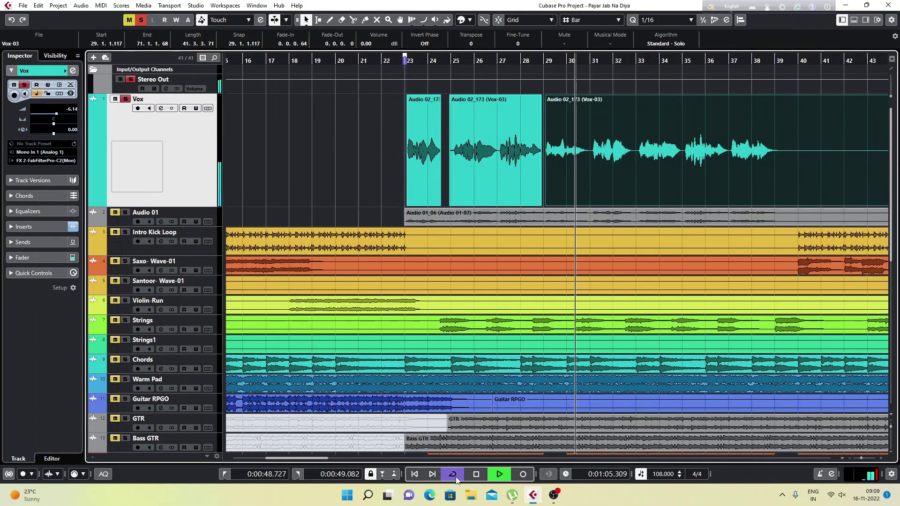
{"action": "left_click", "coordinate": [576, 62]}
{"action": "key", "text": "h"}
{"action": "key", "text": "h"}
{"action": "key", "text": "h"}
{"action": "key", "text": "h"}
{"action": "key", "text": "space"}
{"action": "left_click", "coordinate": [632, 197], "text": "alt"}
{"action": "left_click_drag", "start_coordinate": [631, 204], "coordinate": [619, 203]}
{"action": "left_click_drag", "start_coordinate": [618, 97], "coordinate": [612, 97]}
{"action": "key", "text": "space"}
{"action": "key", "text": "space"}
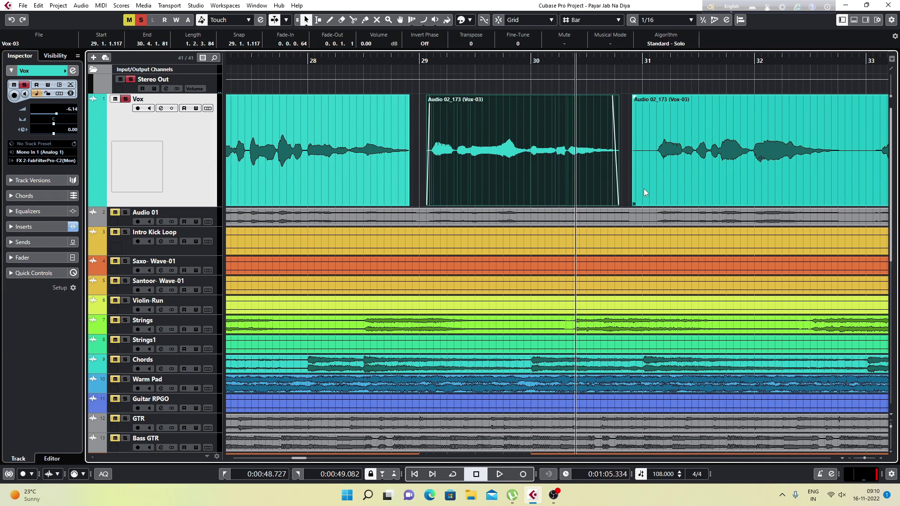
- Listen to the soloed vocal from bar 30 through bar 36
{"action": "key", "text": "space"}
{"action": "key", "text": "g"}
{"action": "key", "text": "g"}
{"action": "key", "text": "g"}
{"action": "key", "text": "g"}
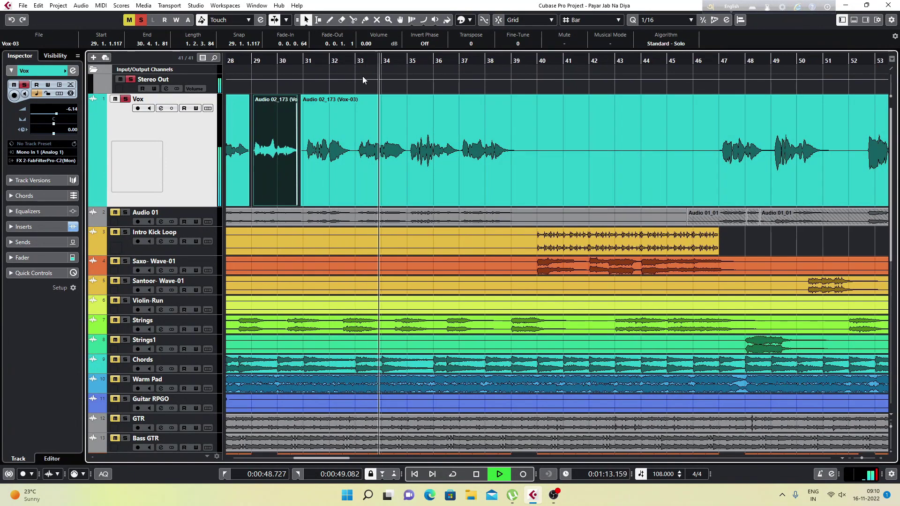
{"action": "key", "text": "h"}
{"action": "key", "text": "h"}
{"action": "key", "text": "h"}
{"action": "key", "text": "g"}
{"action": "key", "text": "g"}
{"action": "key", "text": "g"}
{"action": "key", "text": "g"}
{"action": "key", "text": "g"}
{"action": "key", "text": "g"}
{"action": "key", "text": "g"}
{"action": "key", "text": "g"}
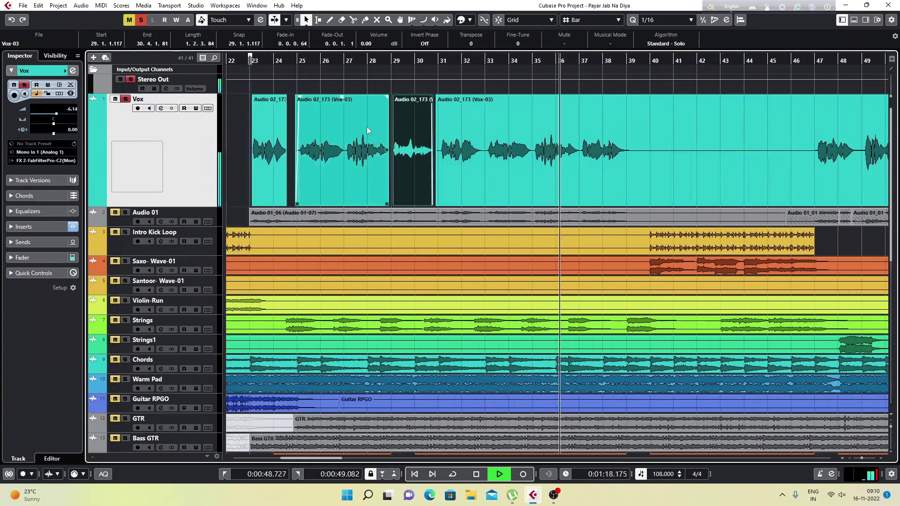
- Compare the vocal phrases around bars 25 to 27 with those around bars 33 and 34 by alternating playback
{"action": "left_click", "coordinate": [352, 60]}
{"action": "left_click", "coordinate": [463, 60]}
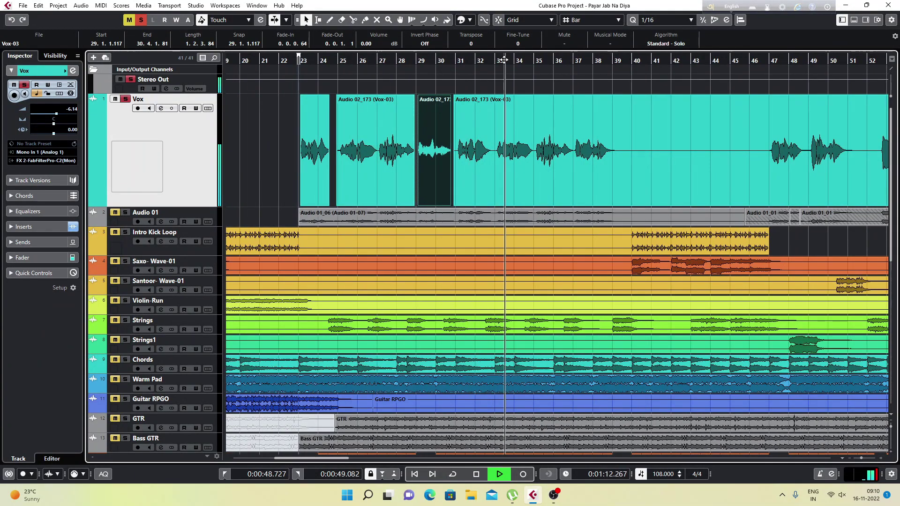
{"action": "left_click", "coordinate": [353, 60]}
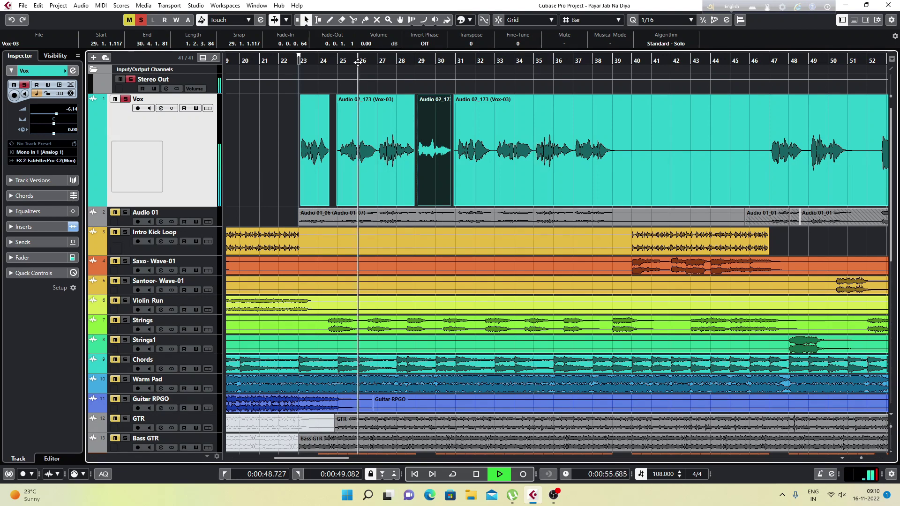
{"action": "left_click", "coordinate": [496, 60]}
{"action": "left_click", "coordinate": [348, 60]}
{"action": "left_click", "coordinate": [518, 60]}
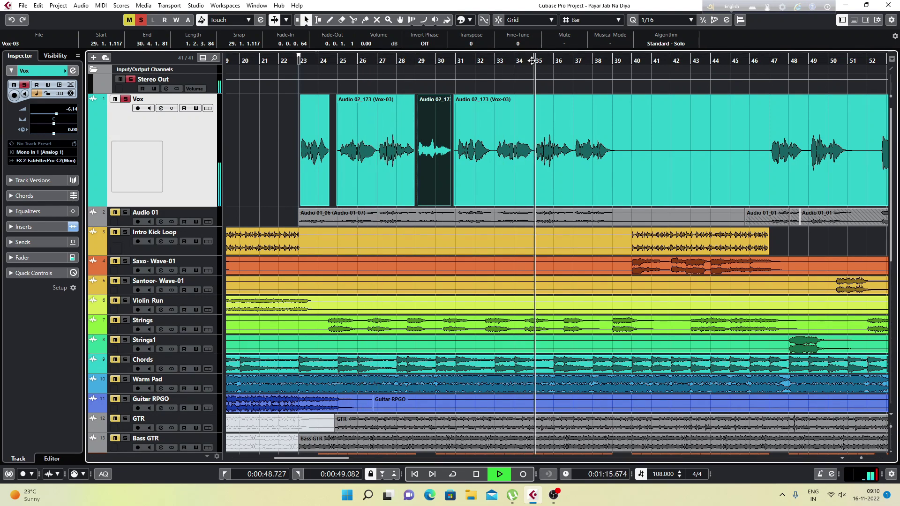
- Split the Vox event just after bar 39, trim the earlier part's end to 38.4.4.83 and add a 0.0.1.46 fade-out
{"action": "key", "text": "g"}
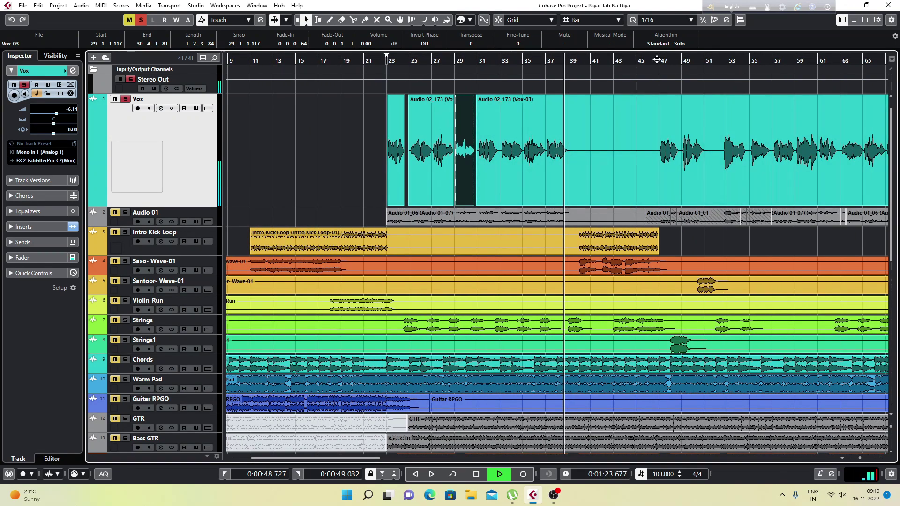
{"action": "left_click", "coordinate": [656, 58]}
{"action": "left_click", "coordinate": [563, 58]}
{"action": "key", "text": "h"}
{"action": "key", "text": "h"}
{"action": "key", "text": "h"}
{"action": "key", "text": "space"}
{"action": "left_click", "coordinate": [585, 153], "text": "alt"}
{"action": "left_click_drag", "start_coordinate": [584, 203], "coordinate": [576, 203]}
{"action": "left_click_drag", "start_coordinate": [575, 97], "coordinate": [570, 98]}
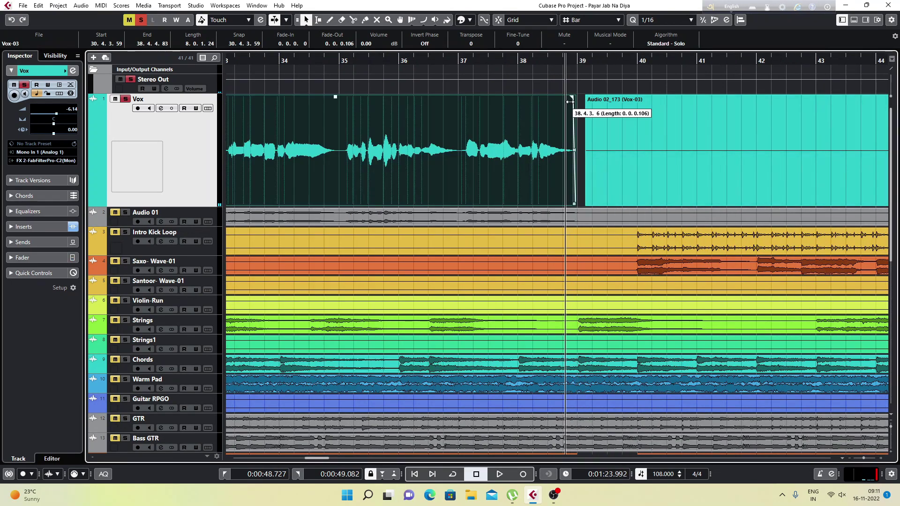
- Skip the long vocal pause after bar 39 and play back the phrase in bars 47 and 48
{"action": "key", "text": "space"}
{"action": "key", "text": "g"}
{"action": "key", "text": "g"}
{"action": "key", "text": "g"}
{"action": "key", "text": "g"}
{"action": "key", "text": "g"}
{"action": "key", "text": "g"}
{"action": "key", "text": "g"}
{"action": "key", "text": "g"}
{"action": "key", "text": "g"}
{"action": "key", "text": "g"}
{"action": "left_click", "coordinate": [486, 60]}
{"action": "key", "text": "h"}
{"action": "key", "text": "h"}
{"action": "key", "text": "h"}
{"action": "key", "text": "h"}
{"action": "key", "text": "h"}
{"action": "key", "text": "h"}
{"action": "key", "text": "h"}
{"action": "key", "text": "h"}
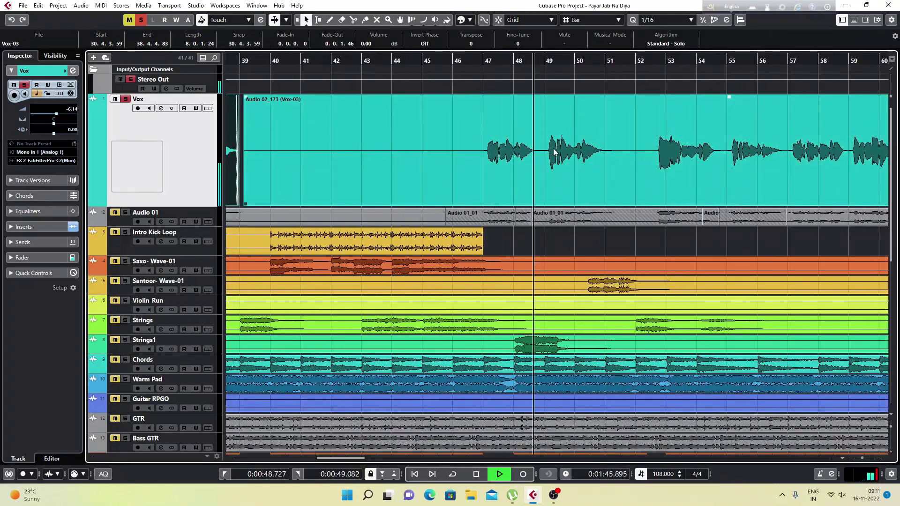
- Split the Vox event before bar 49, trim the earlier part's end to 48.3.3.59 and add a 0.0.0.84 fade-out
{"action": "left_click_drag", "start_coordinate": [524, 60], "coordinate": [520, 87]}
{"action": "key", "text": "space"}
{"action": "left_click", "coordinate": [637, 155], "text": "alt"}
{"action": "left_click_drag", "start_coordinate": [635, 200], "coordinate": [588, 196]}
{"action": "left_click_drag", "start_coordinate": [589, 97], "coordinate": [583, 98]}
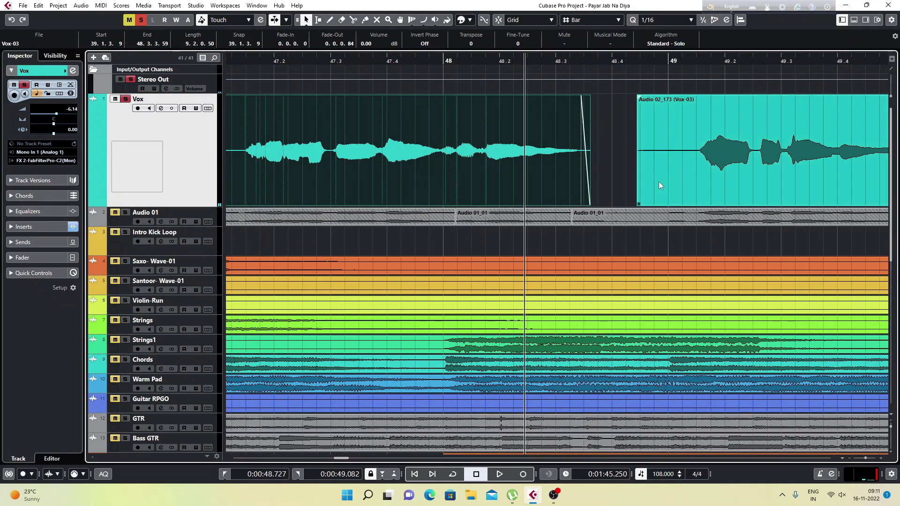
- Trim the start of the following Vox event to 49.1.1.90 and add a 0.0.1.12 fade-in
{"action": "left_click_drag", "start_coordinate": [638, 198], "coordinate": [679, 198]}
{"action": "left_click_drag", "start_coordinate": [679, 97], "coordinate": [694, 97]}
{"action": "key", "text": "space"}
- Split the Vox event after bar 51, trim the earlier part's end to 50.4.4.82, add a 0.0.1.115 fade-out and replay from bar 50
{"action": "key", "text": "g"}
{"action": "key", "text": "g"}
{"action": "key", "text": "g"}
{"action": "key", "text": "g"}
{"action": "key", "text": "g"}
{"action": "key", "text": "g"}
{"action": "key", "text": "h"}
{"action": "key", "text": "h"}
{"action": "key", "text": "h"}
{"action": "key", "text": "h"}
{"action": "key", "text": "h"}
{"action": "key", "text": "h"}
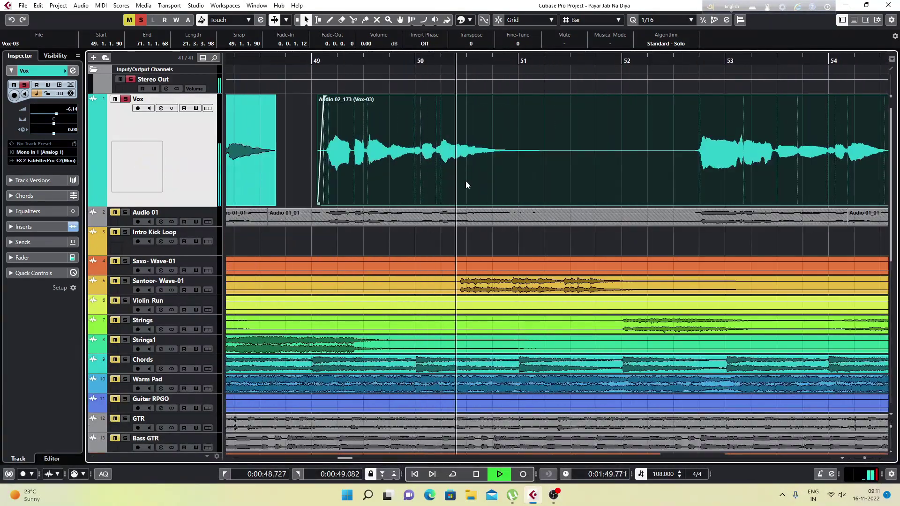
{"action": "left_click", "coordinate": [541, 158], "text": "alt"}
{"action": "left_click_drag", "start_coordinate": [540, 202], "coordinate": [515, 202]}
{"action": "left_click_drag", "start_coordinate": [514, 97], "coordinate": [504, 99]}
{"action": "left_click", "coordinate": [417, 61]}
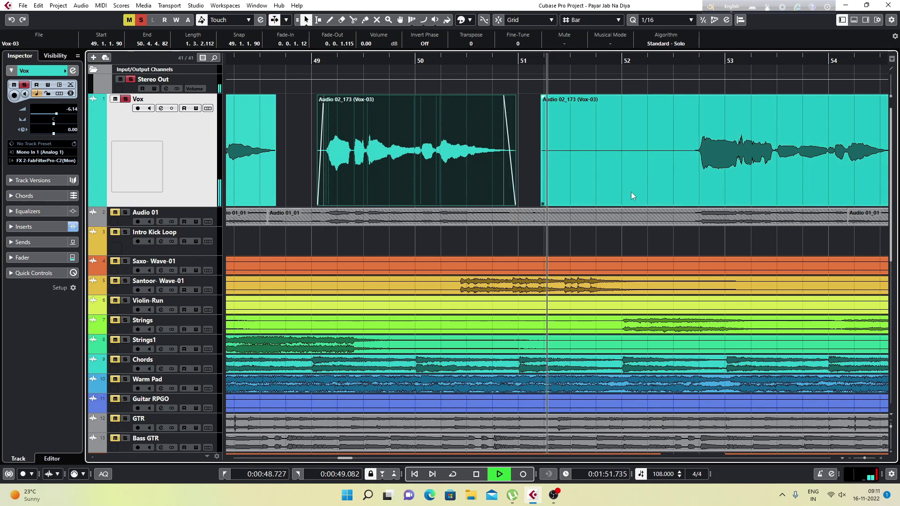
- Cut the silent gap before bar 55 in the Vox track, start the following event at 55.1.1.36 and add a 0.0.1.24 fade-in
{"action": "key", "text": "g"}
{"action": "key", "text": "g"}
{"action": "key", "text": "g"}
{"action": "key", "text": "g"}
{"action": "key", "text": "f"}
{"action": "key", "text": "h"}
{"action": "key", "text": "h"}
{"action": "key", "text": "h"}
{"action": "key", "text": "h"}
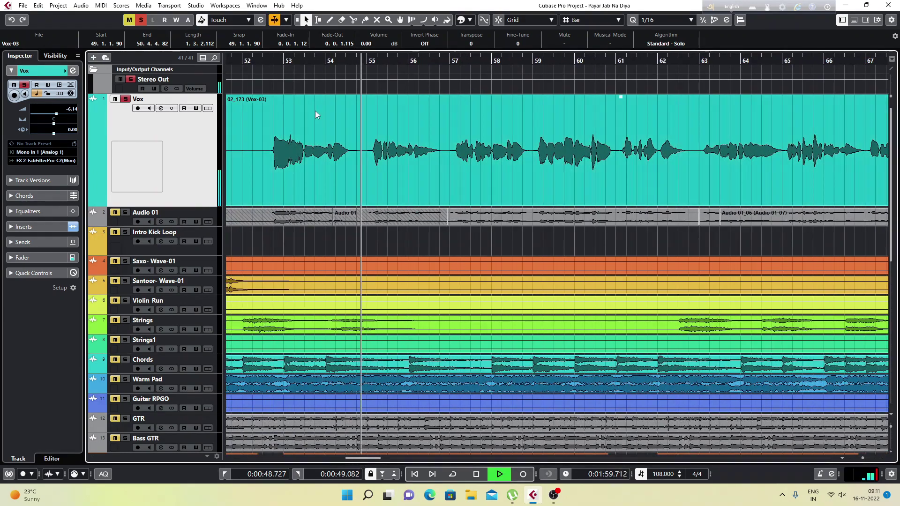
{"action": "left_click_drag", "start_coordinate": [401, 197], "coordinate": [399, 197]}
{"action": "left_click_drag", "start_coordinate": [400, 97], "coordinate": [393, 98]}
{"action": "left_click_drag", "start_coordinate": [419, 203], "coordinate": [449, 202]}
{"action": "left_click_drag", "start_coordinate": [450, 98], "coordinate": [458, 98]}
- Play through the Vox phrases between bars 60 and 65 to check the gaps between them
{"action": "key", "text": "g"}
{"action": "key", "text": "g"}
{"action": "key", "text": "g"}
{"action": "key", "text": "g"}
{"action": "key", "text": "g"}
{"action": "key", "text": "g"}
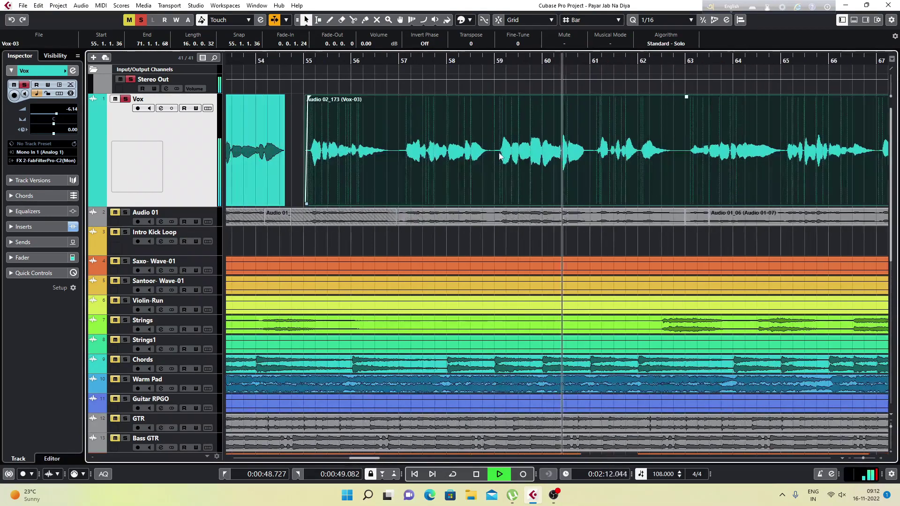
{"action": "key", "text": "h"}
{"action": "key", "text": "h"}
{"action": "key", "text": "h"}
{"action": "key", "text": "h"}
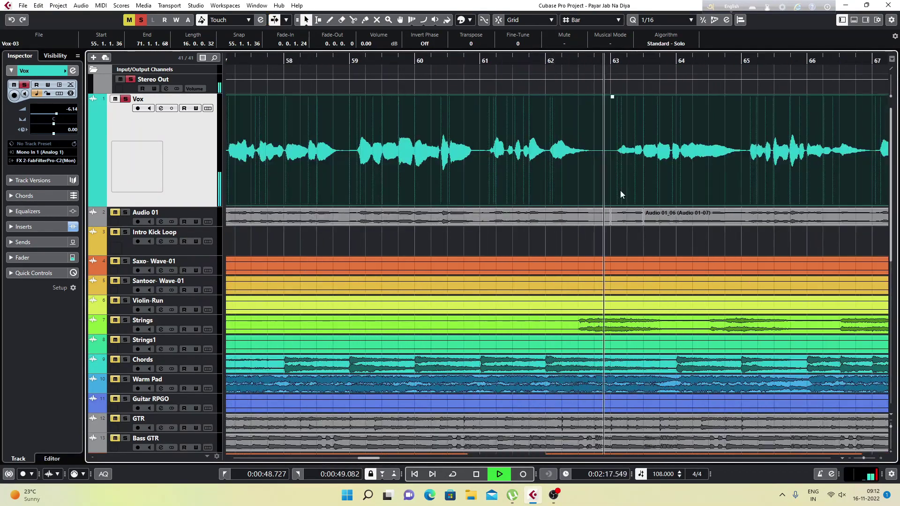
{"action": "key", "text": "g"}
{"action": "left_click_drag", "start_coordinate": [384, 458], "coordinate": [397, 459]}
{"action": "left_click_drag", "start_coordinate": [307, 61], "coordinate": [306, 117]}
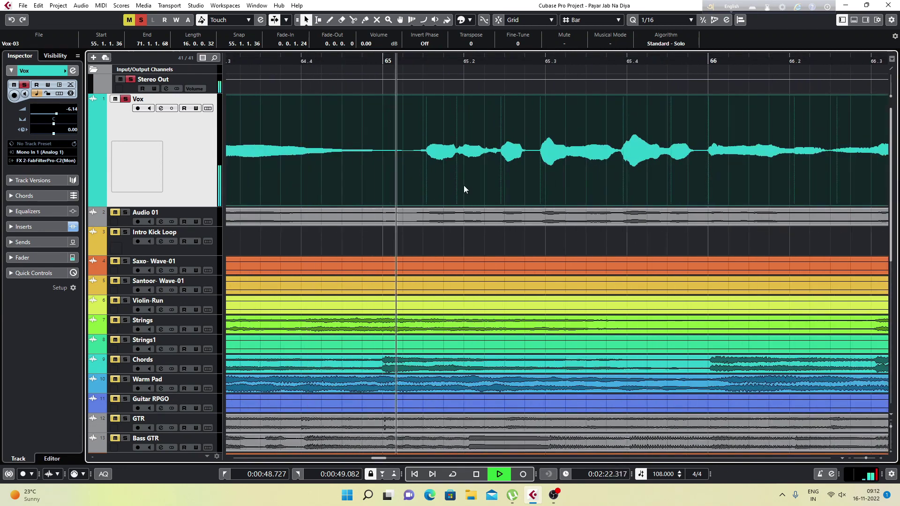
- Split the Vox event just after bar 65, trim the earlier part's end to about bar 65 and give the following part a 0.0.0.58 fade-in
{"action": "key", "text": "space"}
{"action": "left_click", "coordinate": [404, 192], "text": "alt"}
{"action": "left_click_drag", "start_coordinate": [403, 202], "coordinate": [387, 203]}
{"action": "left_click_drag", "start_coordinate": [387, 97], "coordinate": [416, 97]}
{"action": "key", "text": "space"}
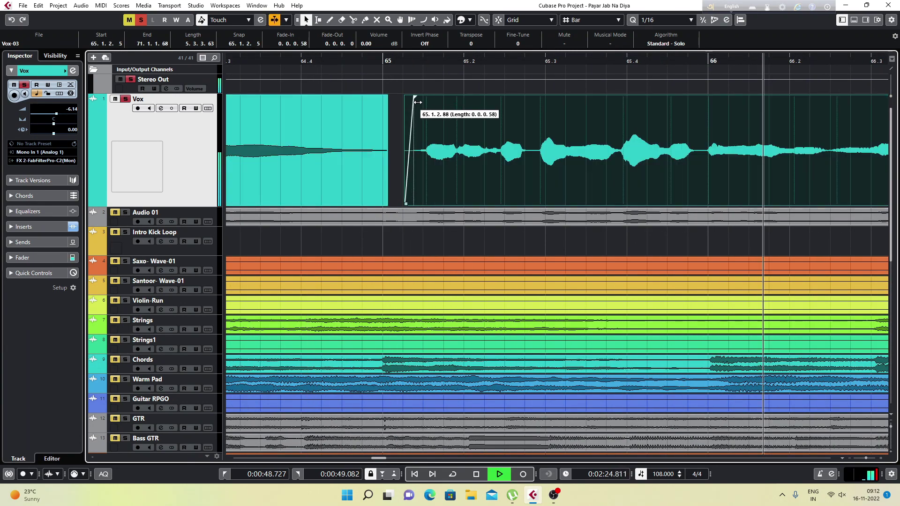
- Split the Vox event at 67.1.1.79 and add a 0.0.0.90 fade-in to the following part
{"action": "key", "text": "g"}
{"action": "key", "text": "g"}
{"action": "key", "text": "g"}
{"action": "key", "text": "g"}
{"action": "key", "text": "g"}
{"action": "key", "text": "g"}
{"action": "key", "text": "g"}
{"action": "key", "text": "g"}
{"action": "left_click_drag", "start_coordinate": [589, 61], "coordinate": [589, 99]}
{"action": "left_click", "coordinate": [654, 150], "text": "alt"}
{"action": "key", "text": "space"}
{"action": "left_click_drag", "start_coordinate": [654, 97], "coordinate": [668, 97]}
{"action": "key", "text": "space"}
- Split the Vox event at 69.1.1.49, trim the earlier part's end to just before bar 69 and add a 0.0.1.101 fade-in to the later part
{"action": "key", "text": "g"}
{"action": "key", "text": "g"}
{"action": "key", "text": "g"}
{"action": "key", "text": "g"}
{"action": "key", "text": "g"}
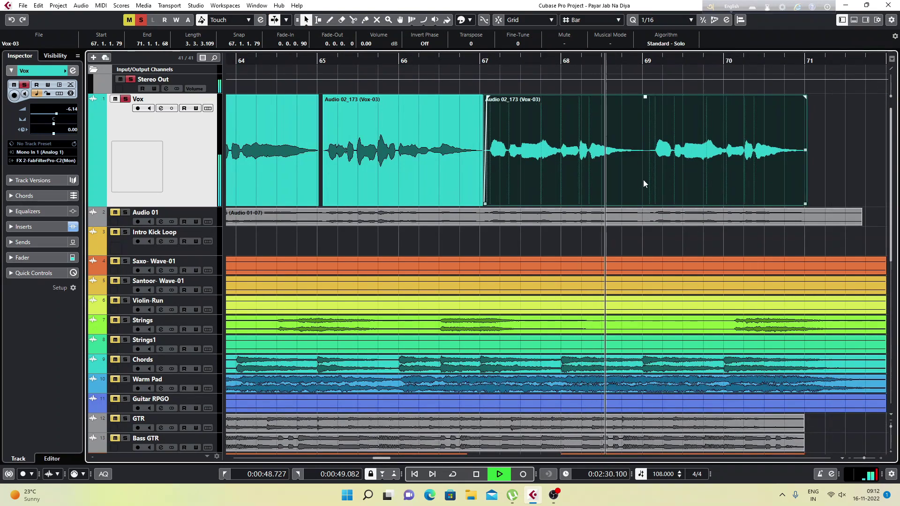
{"action": "key", "text": "space"}
{"action": "left_click", "coordinate": [644, 155], "text": "alt"}
{"action": "left_click_drag", "start_coordinate": [643, 203], "coordinate": [637, 203]}
{"action": "key", "text": "space"}
{"action": "left_click_drag", "start_coordinate": [637, 98], "coordinate": [654, 97]}
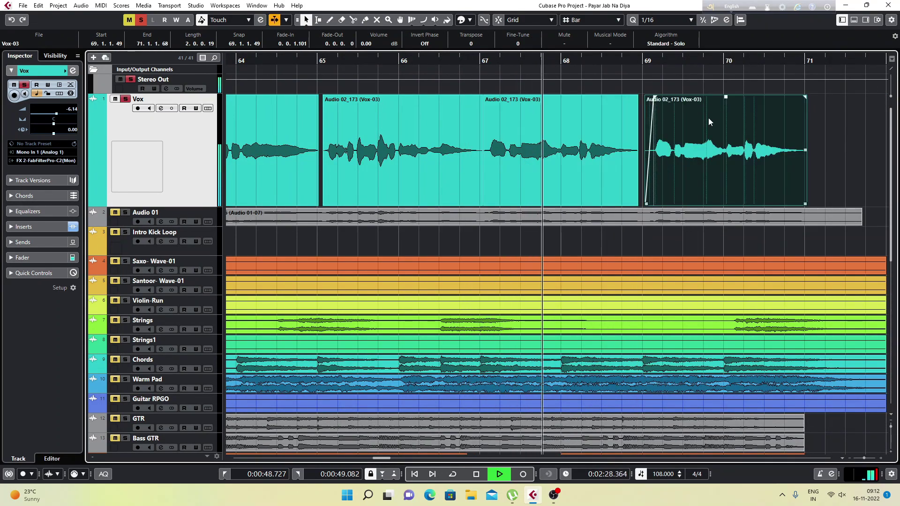
- Add a short fade-out to the end of the last Vox event near bar 71
{"action": "left_click_drag", "start_coordinate": [805, 97], "coordinate": [799, 98]}
{"action": "key", "text": "g"}
{"action": "key", "text": "g"}
{"action": "key", "text": "g"}
{"action": "key", "text": "g"}
{"action": "key", "text": "g"}
{"action": "key", "text": "g"}
{"action": "key", "text": "g"}
{"action": "key", "text": "g"}
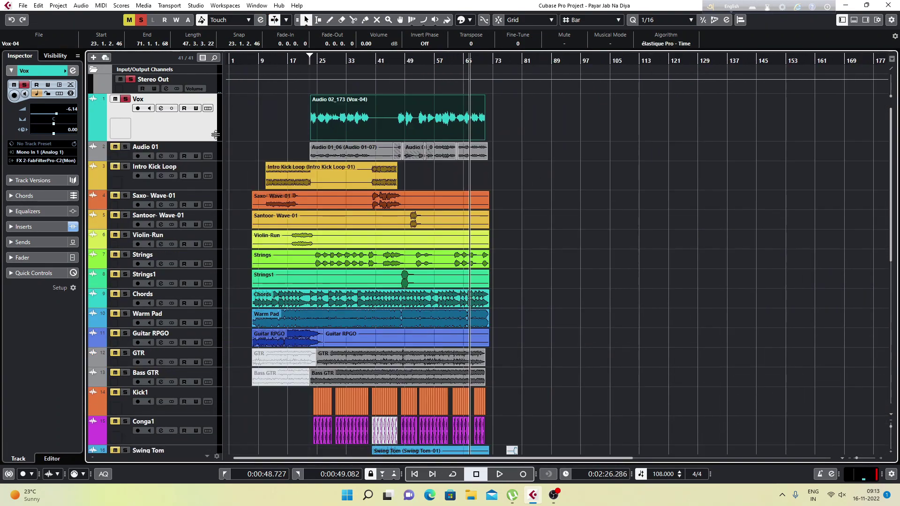
- Move the playback position to bar 23 and inspect the Vox channel's inserts and sends
{"action": "left_click_drag", "start_coordinate": [315, 68], "coordinate": [312, 83]}
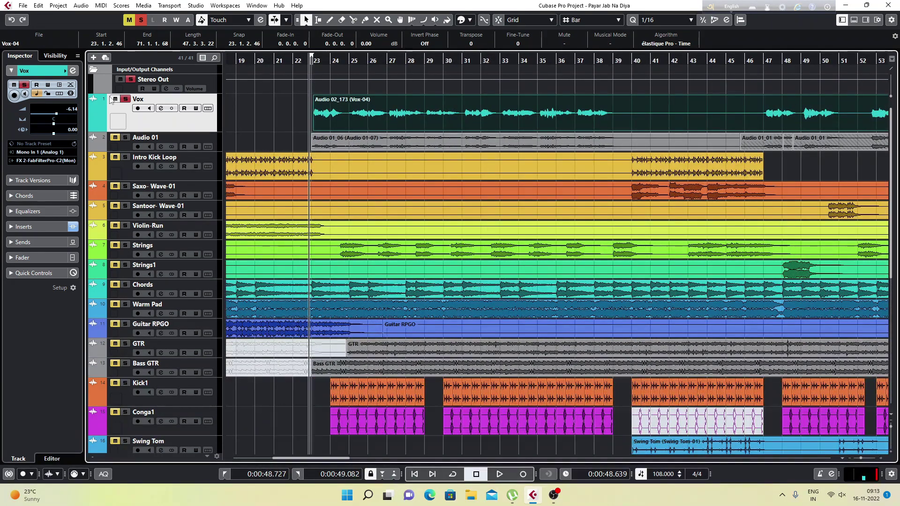
{"action": "left_click", "coordinate": [161, 109]}
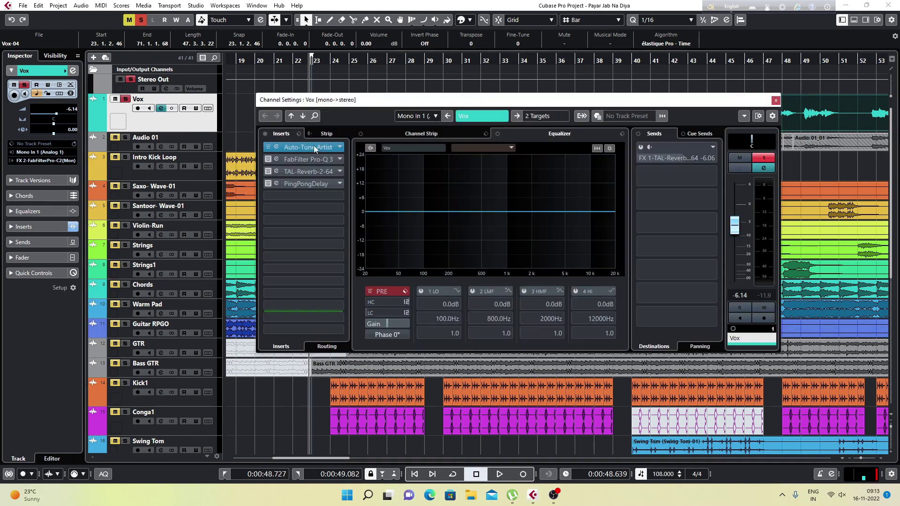
{"action": "left_click", "coordinate": [775, 101]}
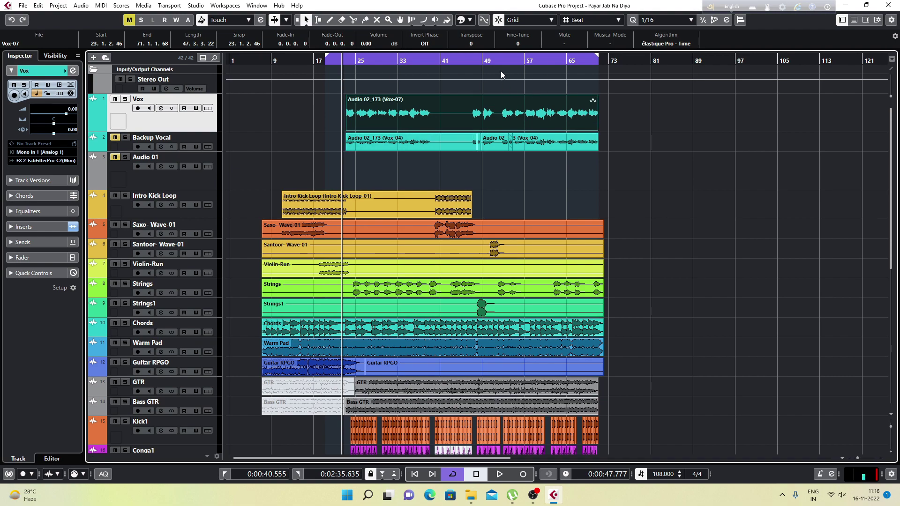
- Start playback from bar 53 and enlarge the Vox track's height to examine its waveform
{"action": "left_click", "coordinate": [479, 62]}
{"action": "key", "text": "h"}
{"action": "key", "text": "h"}
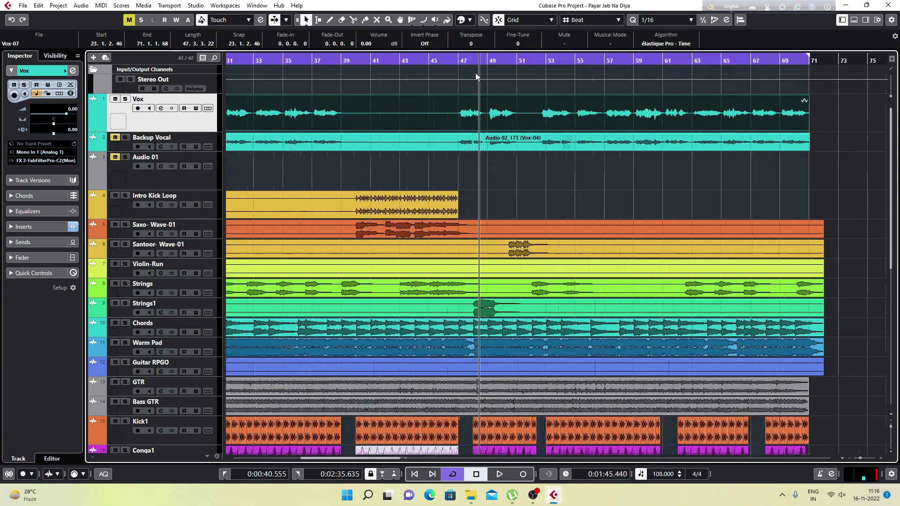
{"action": "key", "text": "g"}
{"action": "key", "text": "g"}
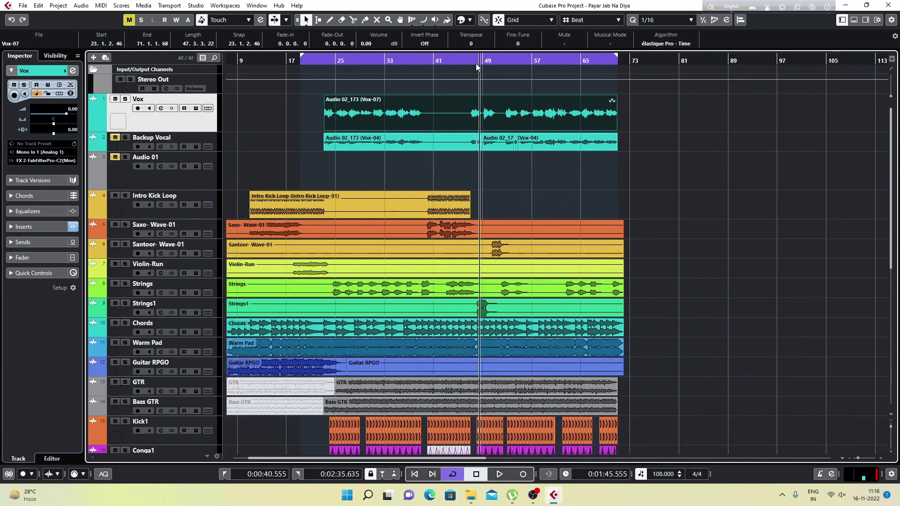
{"action": "left_click", "coordinate": [474, 60]}
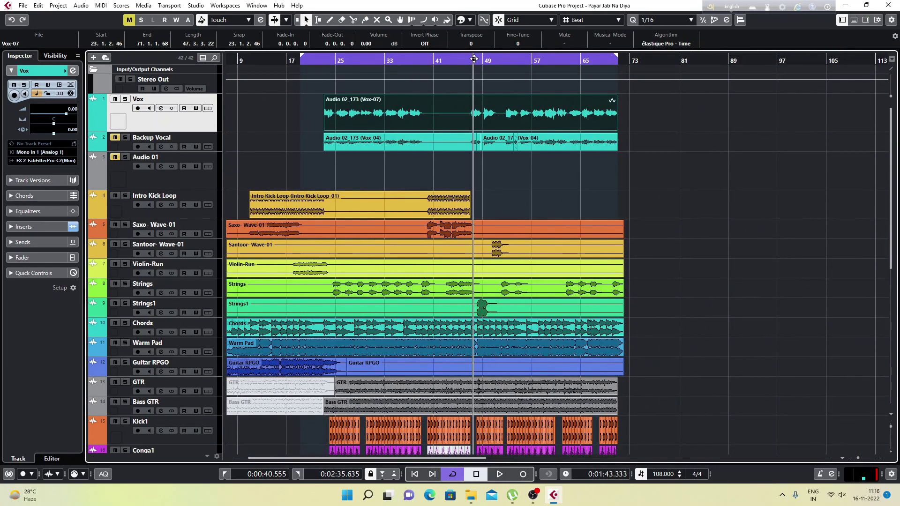
{"action": "left_click", "coordinate": [503, 57]}
{"action": "left_click", "coordinate": [506, 60]}
{"action": "key", "text": "space"}
{"action": "key", "text": "alt+Down"}
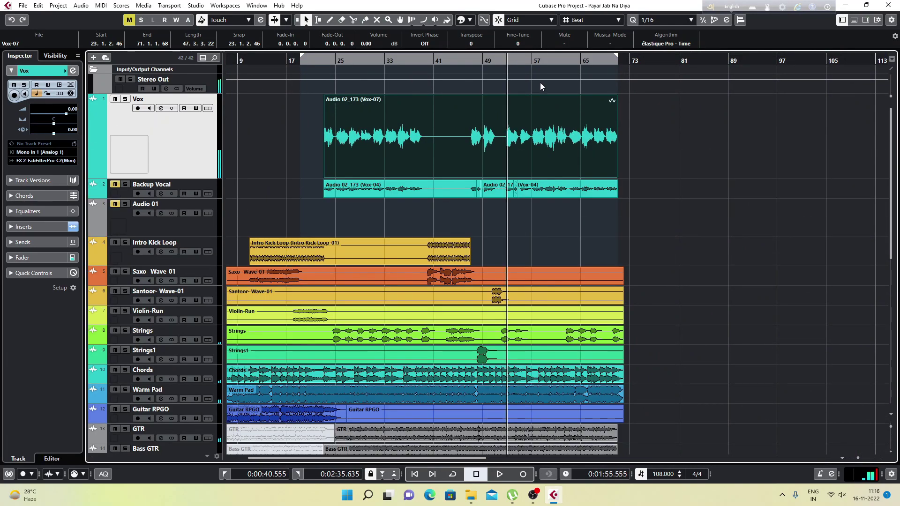
- Select the Vox range from 52.3.4.37 to 62.3.2.69, set the locators to it and enable cycle playback
{"action": "key", "text": "2"}
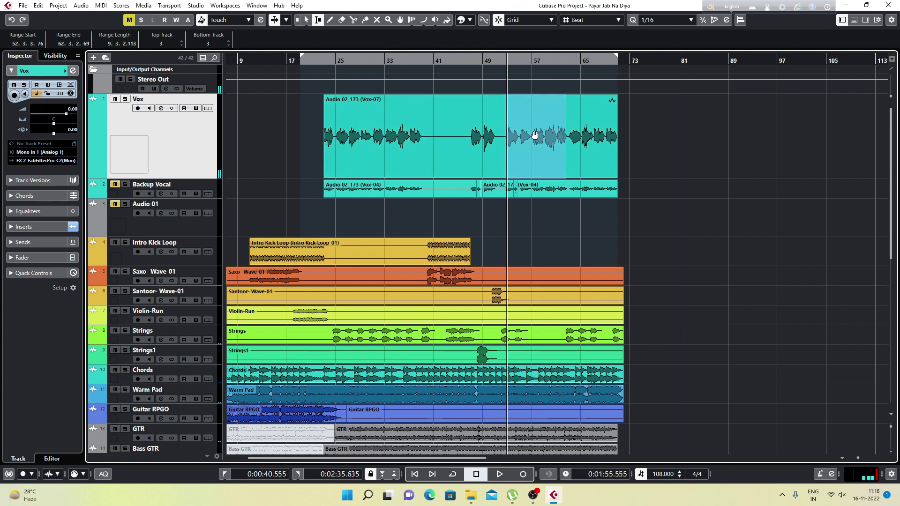
{"action": "key", "text": "p"}
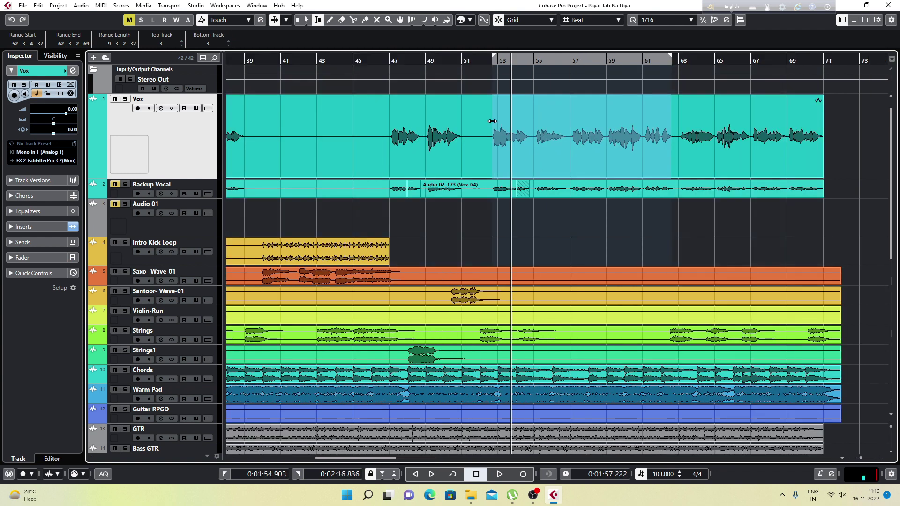
{"action": "left_click", "coordinate": [451, 473]}
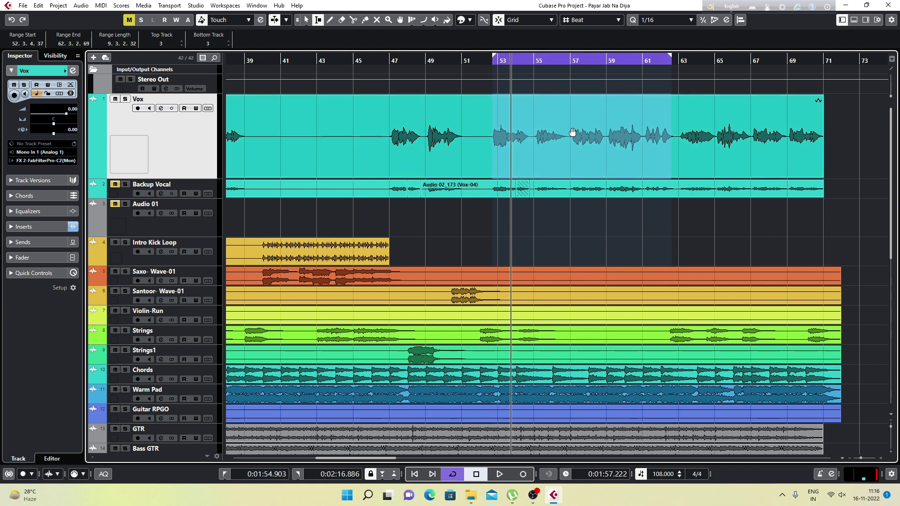
{"action": "key", "text": "1"}
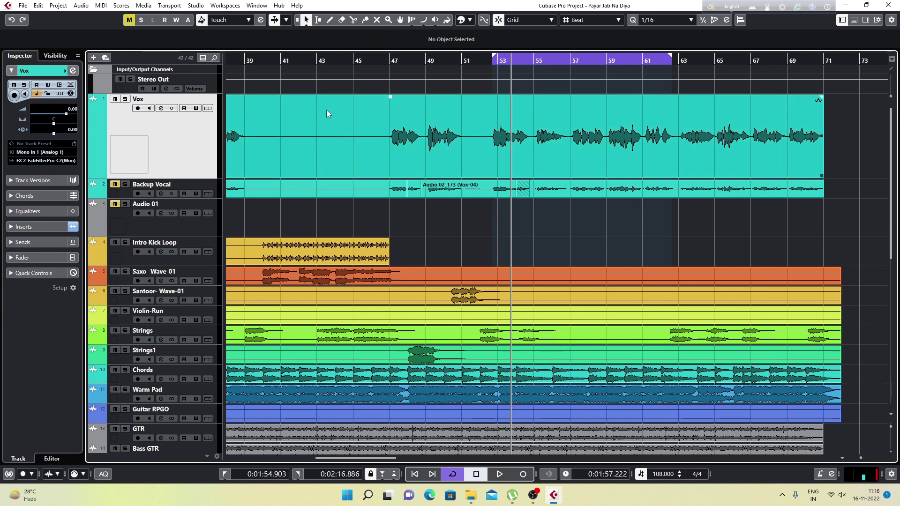
- Add FabFilter Pro-Q 3 to the second insert slot of the Vox channel
{"action": "left_click", "coordinate": [162, 108]}
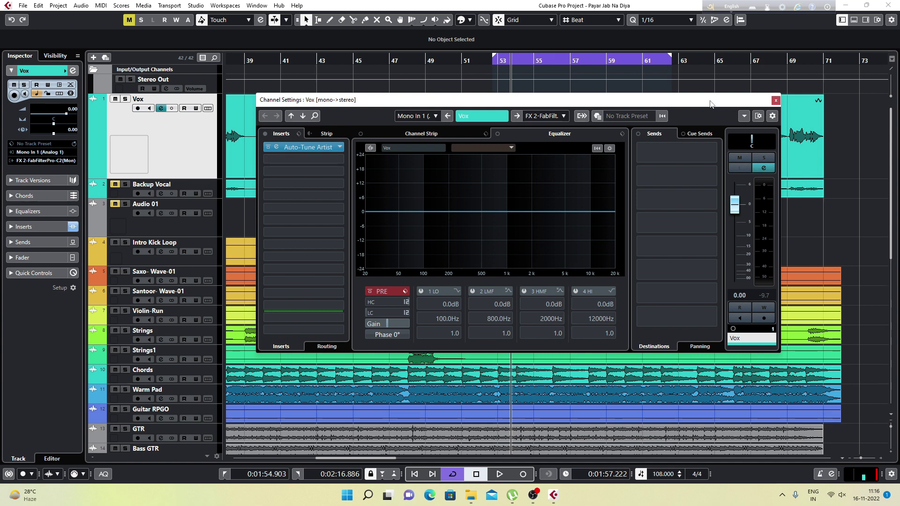
{"action": "left_click", "coordinate": [300, 160]}
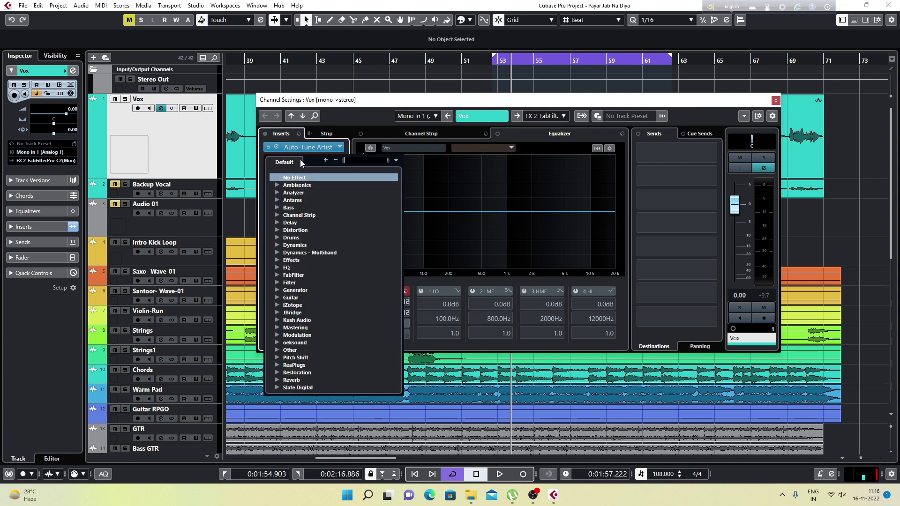
{"action": "type", "text": "pro"}
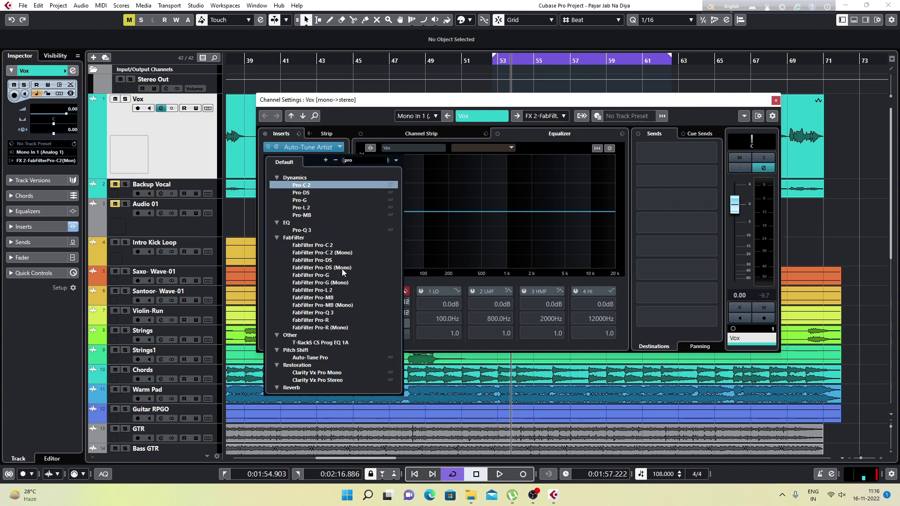
{"action": "left_click", "coordinate": [322, 317]}
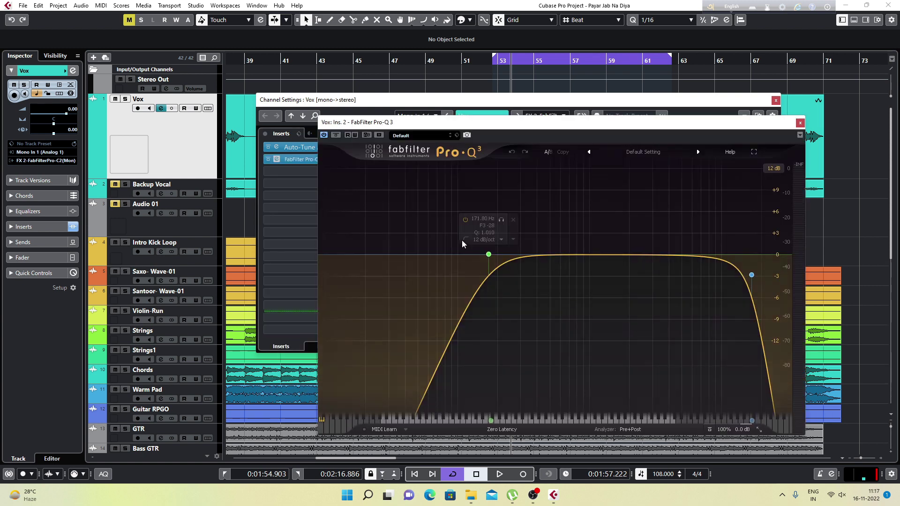
- Load the Clean preset in Pro-Q 3 and add a 12 dB/oct low cut at 135.83 Hz
{"action": "left_click", "coordinate": [648, 153]}
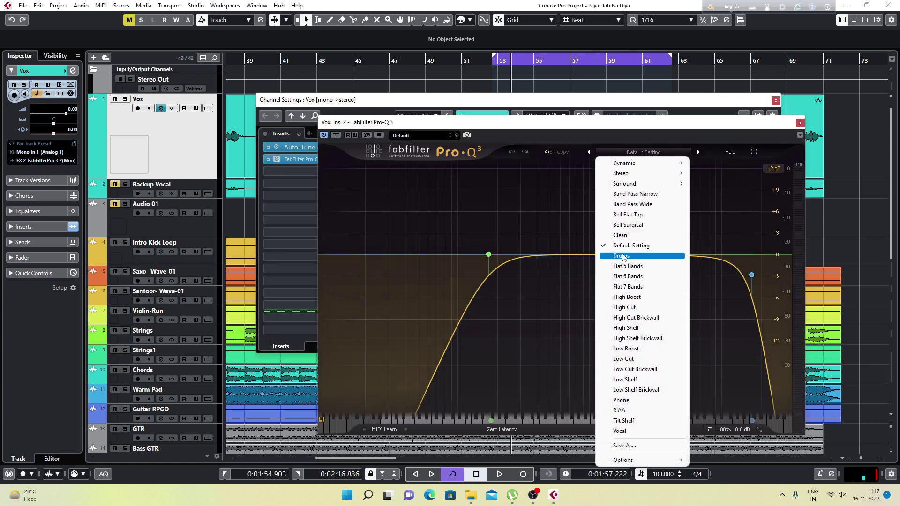
{"action": "left_click", "coordinate": [620, 236]}
{"action": "left_click_drag", "start_coordinate": [582, 127], "coordinate": [460, 91]}
{"action": "left_click", "coordinate": [775, 101]}
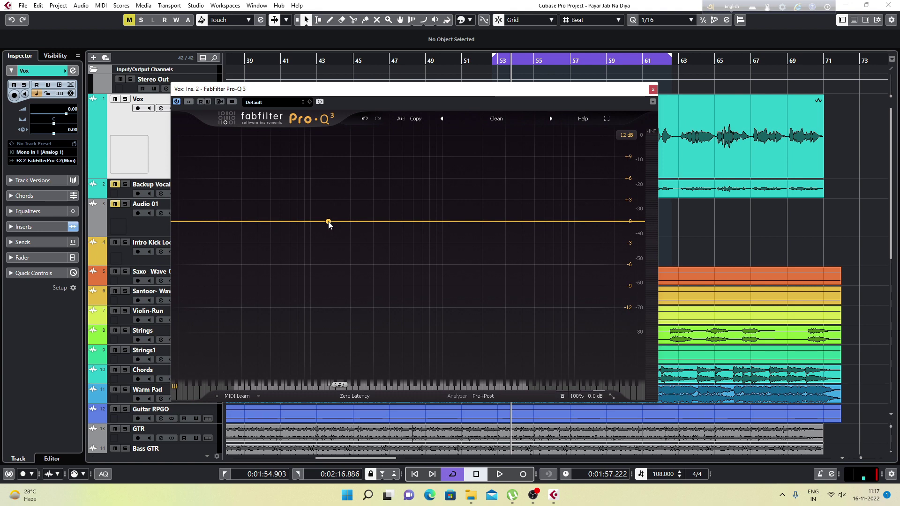
{"action": "left_click", "coordinate": [328, 222]}
- Play the looped section, lower the Vox level to -3.35 dB and solo the track
{"action": "key", "text": "space"}
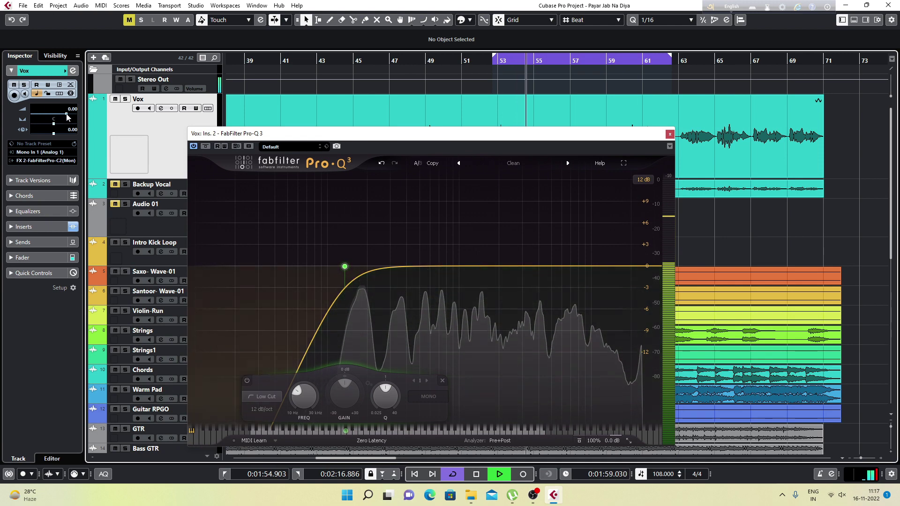
{"action": "left_click_drag", "start_coordinate": [66, 115], "coordinate": [60, 115]}
{"action": "left_click", "coordinate": [125, 99]}
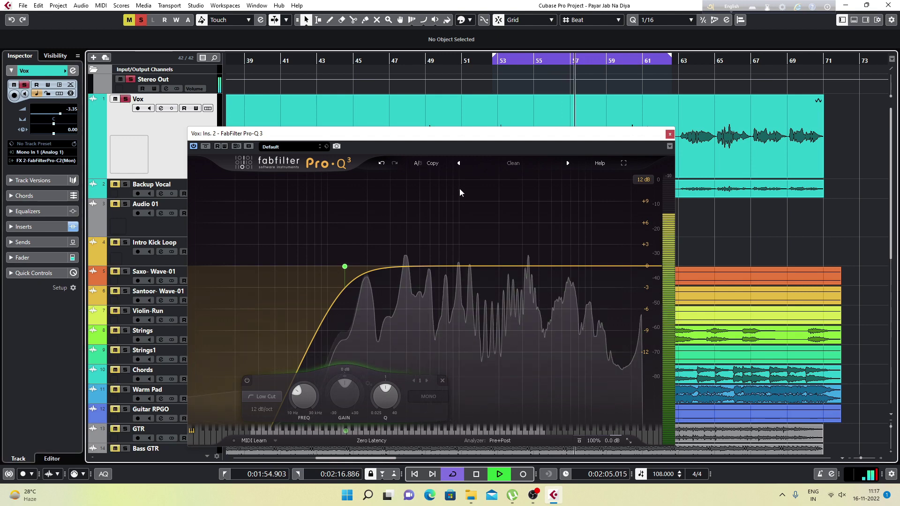
{"action": "key", "text": "space"}
- Replay the soloed vocal loop and nudge the low cut's frequency slightly higher
{"action": "mouse_move", "coordinate": [344, 251]}
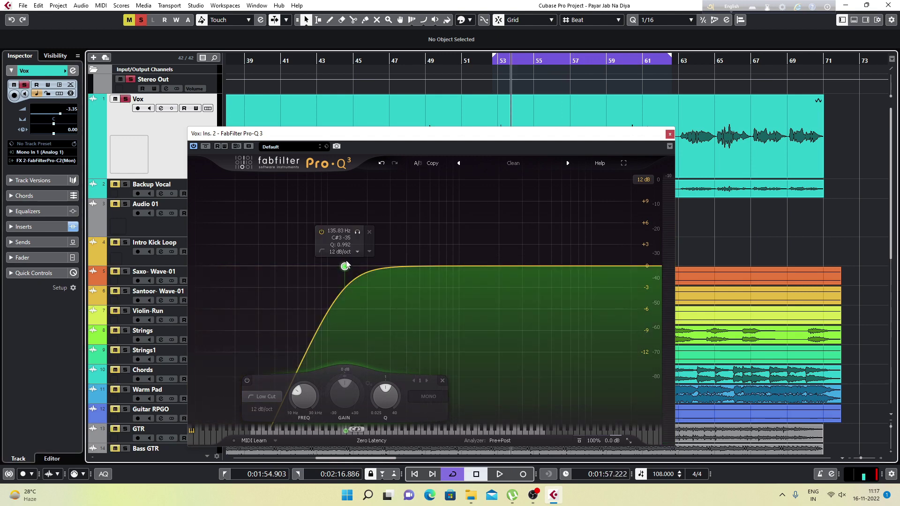
{"action": "key", "text": "space"}
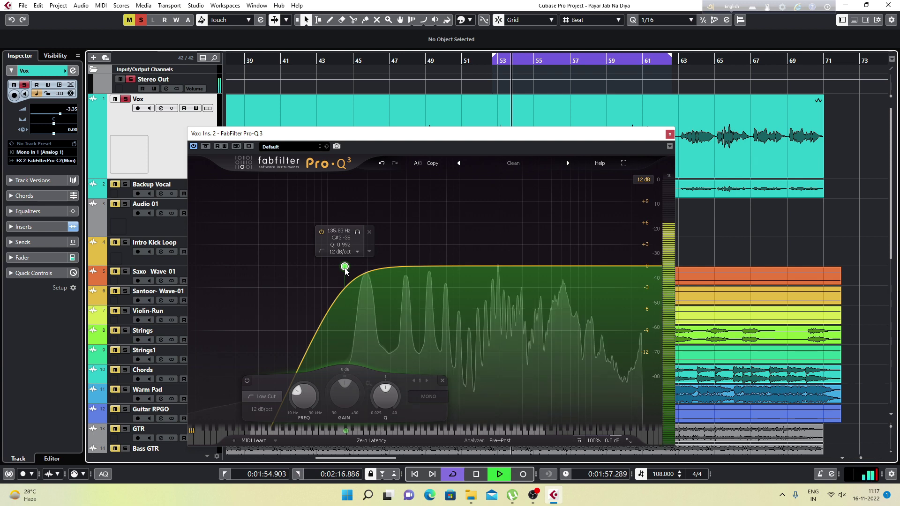
{"action": "left_click_drag", "start_coordinate": [345, 271], "coordinate": [347, 273]}
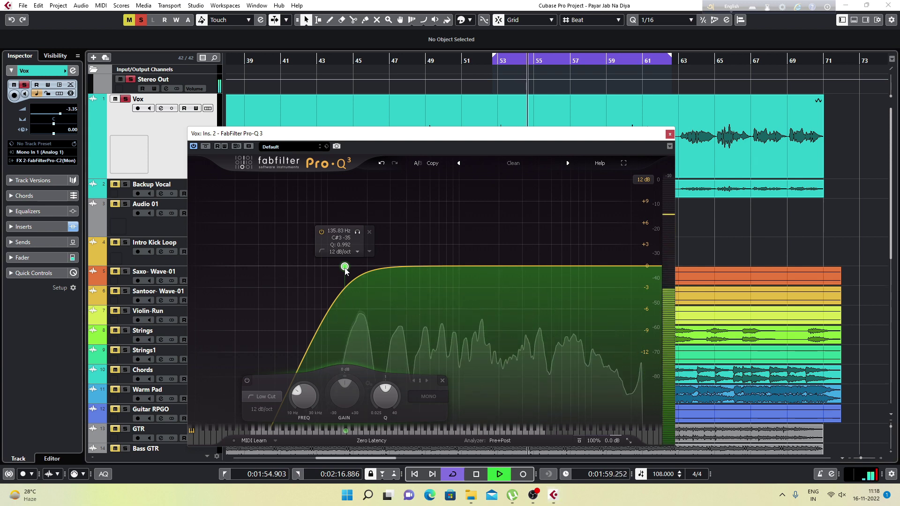
{"action": "key", "text": "space"}
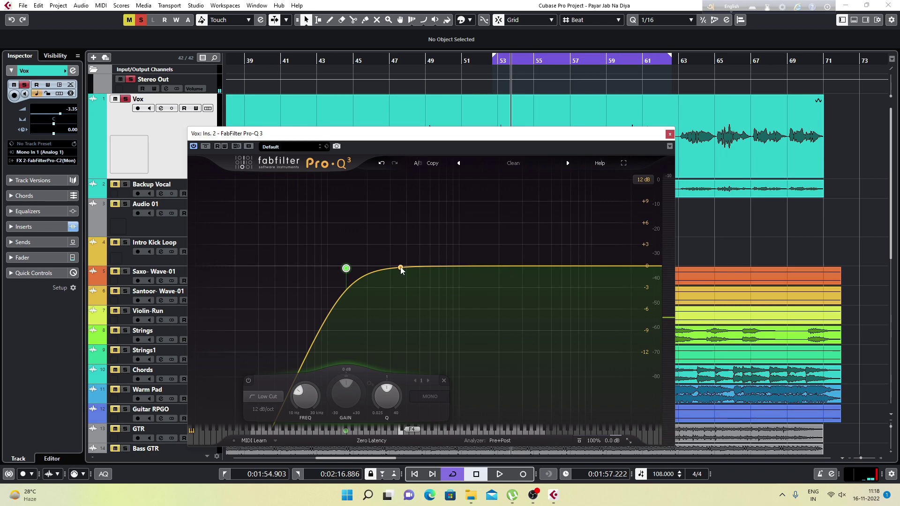
- Add a bell band at 312.80 Hz with 0.00 dB gain, Q 1.680 and a slight dynamic cut, and audition it over the loop
{"action": "left_click_drag", "start_coordinate": [401, 270], "coordinate": [389, 288]}
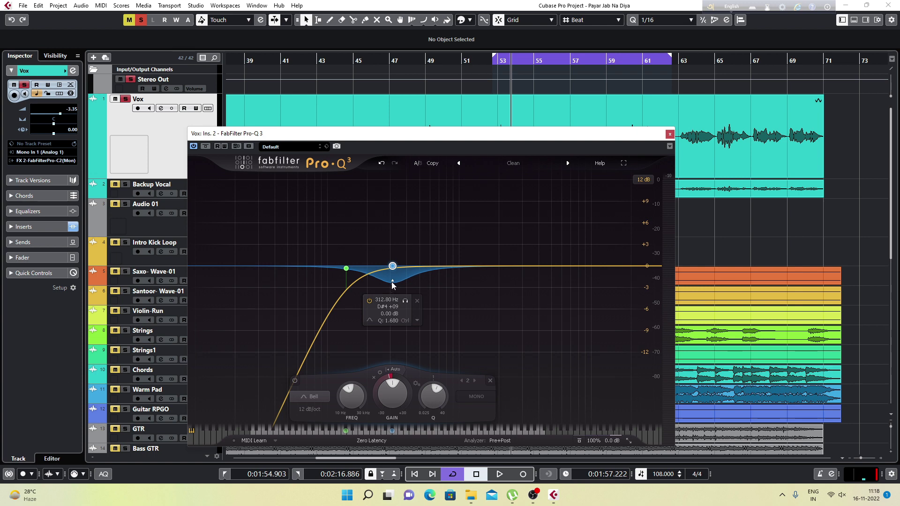
{"action": "key", "text": "space"}
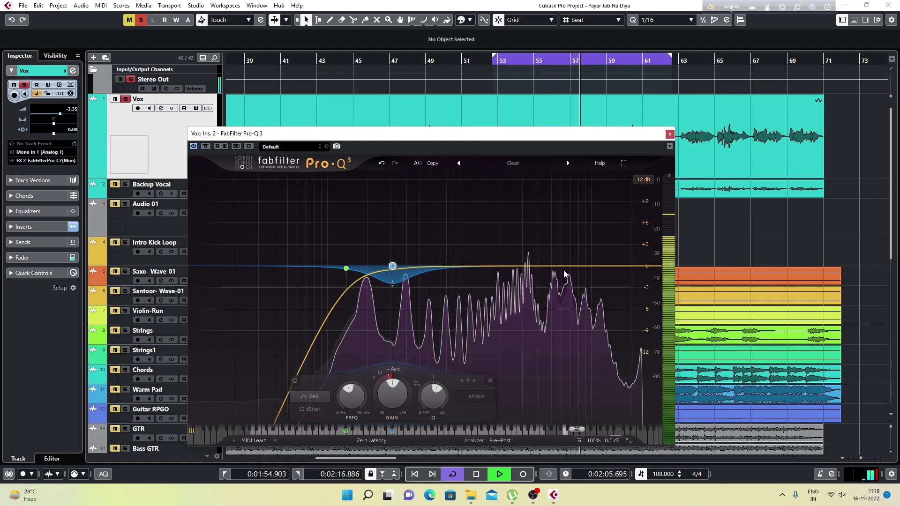
{"action": "key", "text": "space"}
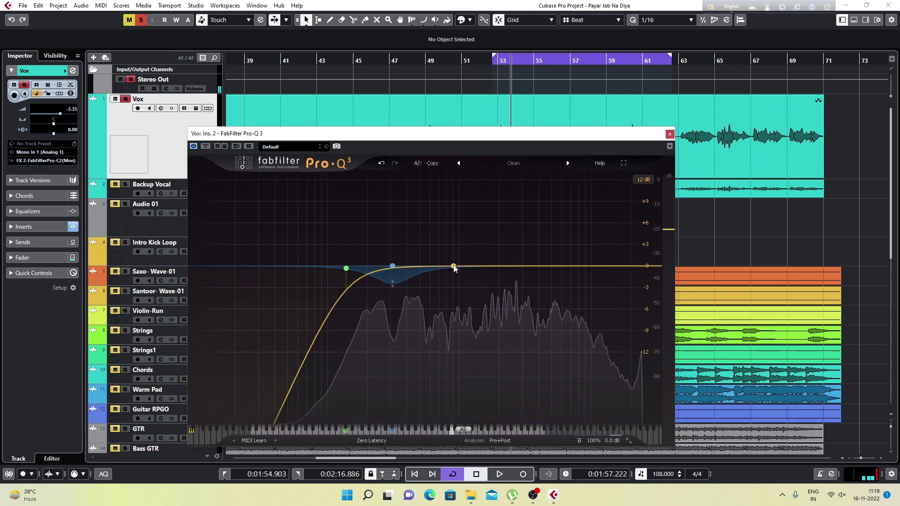
- Add a narrow bell band with Q 17.01 and sweep its boost of about 10 dB down to about 720 Hz over the loop
{"action": "left_click_drag", "start_coordinate": [453, 268], "coordinate": [457, 248]}
{"action": "scroll", "coordinate": [457, 248], "scroll_direction": "up", "scroll_amount": 10}
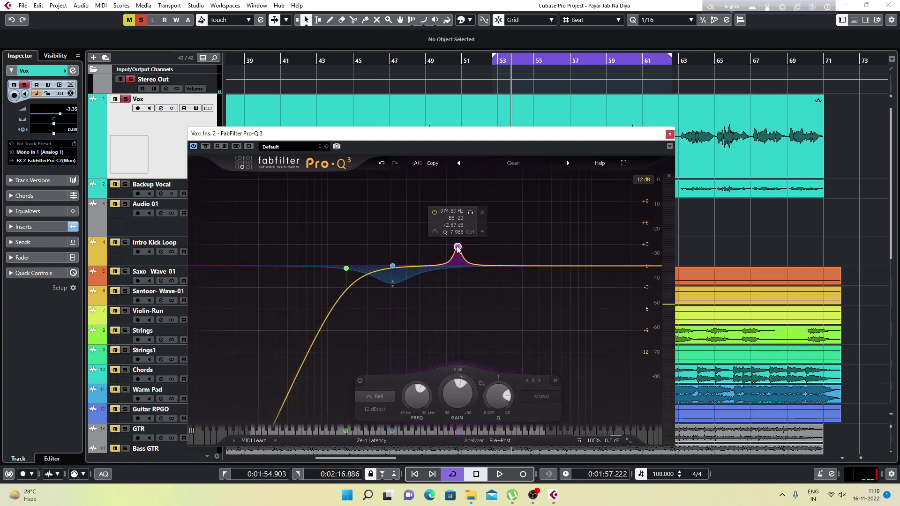
{"action": "left_click_drag", "start_coordinate": [458, 249], "coordinate": [446, 209]}
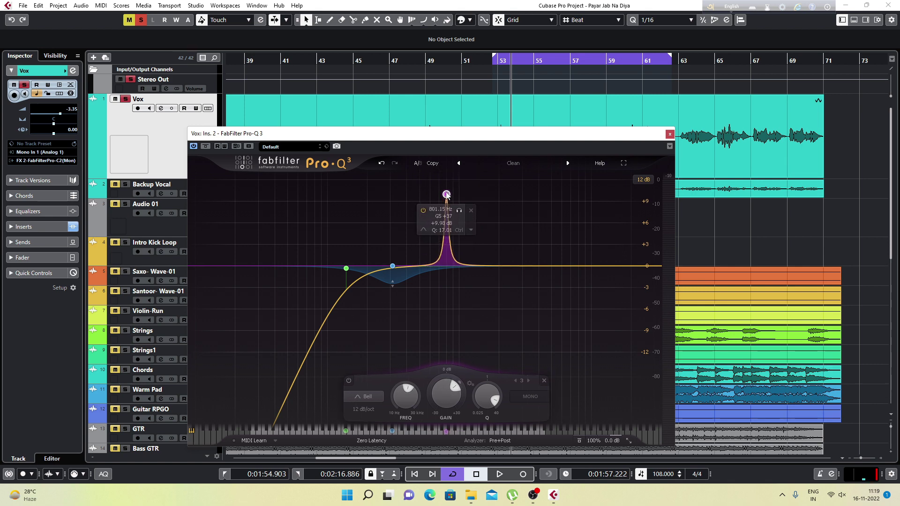
{"action": "left_click_drag", "start_coordinate": [446, 195], "coordinate": [444, 193]}
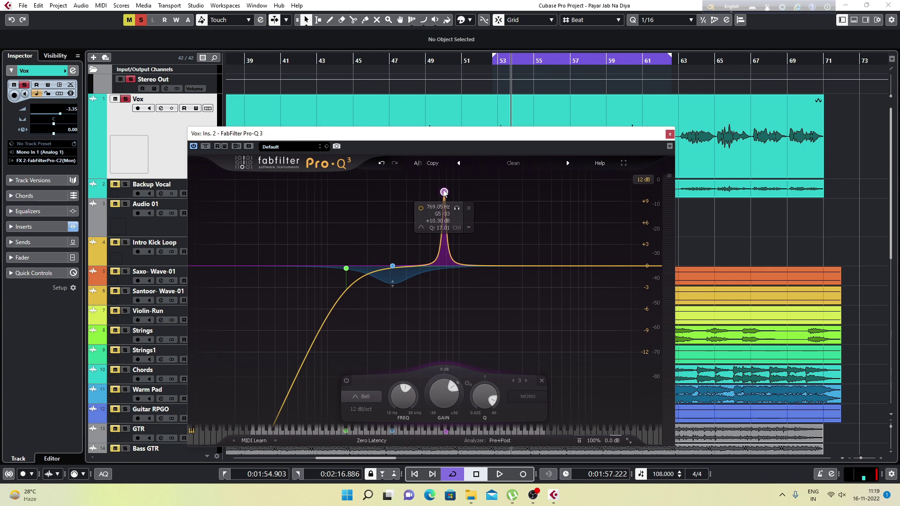
{"action": "key", "text": "space"}
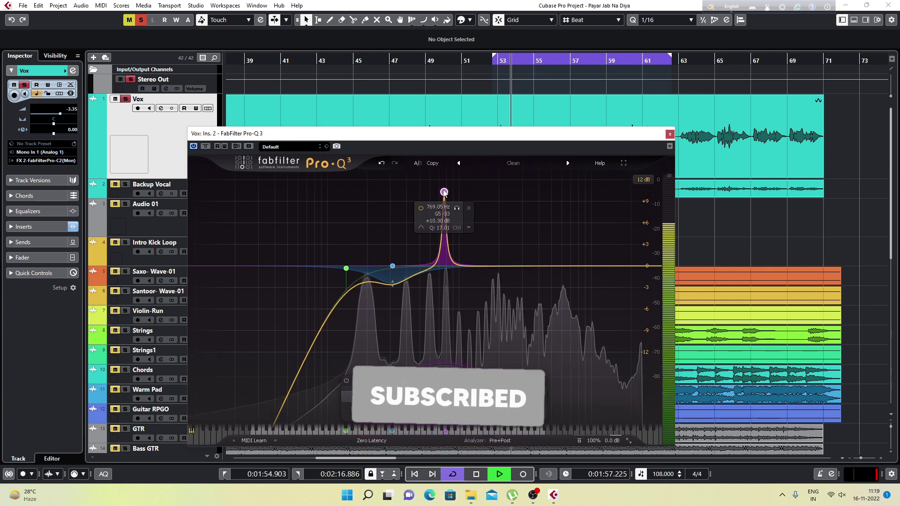
{"action": "mouse_move", "coordinate": [443, 193]}
{"action": "left_mouse_down"}
{"action": "mouse_move", "coordinate": [450, 189]}
{"action": "mouse_move", "coordinate": [440, 188]}
{"action": "left_mouse_up"}
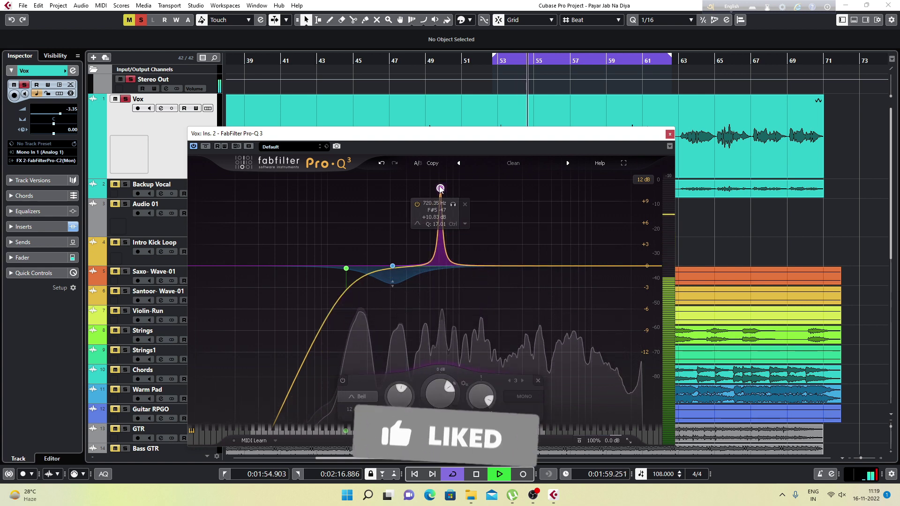
- Sweep soloed Q 40.00 bell boosts upward from about 1067 Hz to 3270 Hz, turning each resonance into a narrow cut of about 2 dB
{"action": "left_click", "coordinate": [473, 189]}
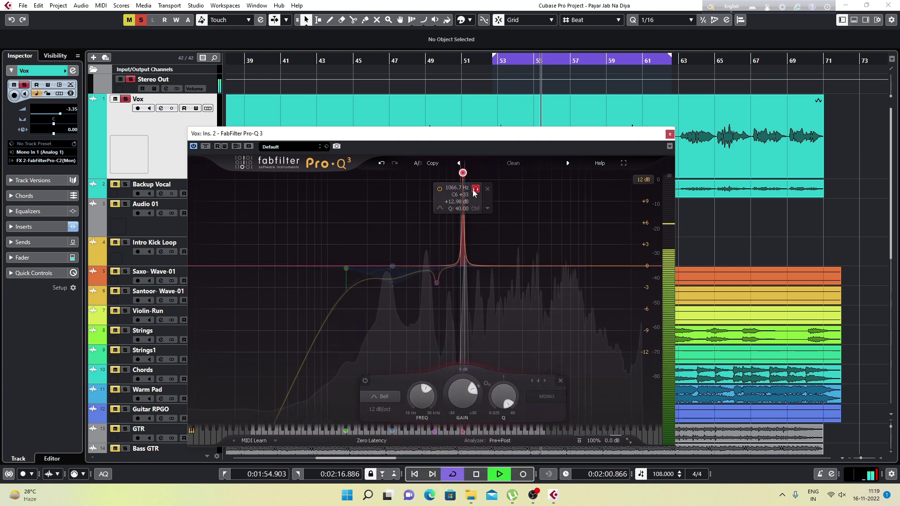
{"action": "key", "text": "space"}
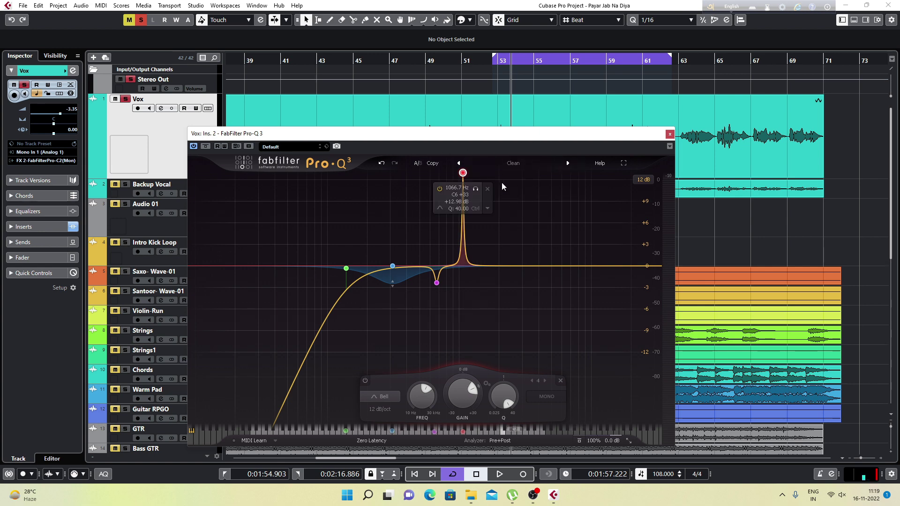
{"action": "left_click_drag", "start_coordinate": [476, 190], "coordinate": [508, 172]}
{"action": "key", "text": "space"}
{"action": "key", "text": "space"}
{"action": "left_click", "coordinate": [492, 194]}
{"action": "left_click", "coordinate": [501, 194]}
{"action": "scroll", "coordinate": [524, 234], "scroll_direction": "up", "scroll_amount": 10}
{"action": "left_click_drag", "start_coordinate": [518, 189], "coordinate": [539, 192]}
{"action": "scroll", "coordinate": [545, 220], "scroll_direction": "up", "scroll_amount": 10}
{"action": "key", "text": "space"}
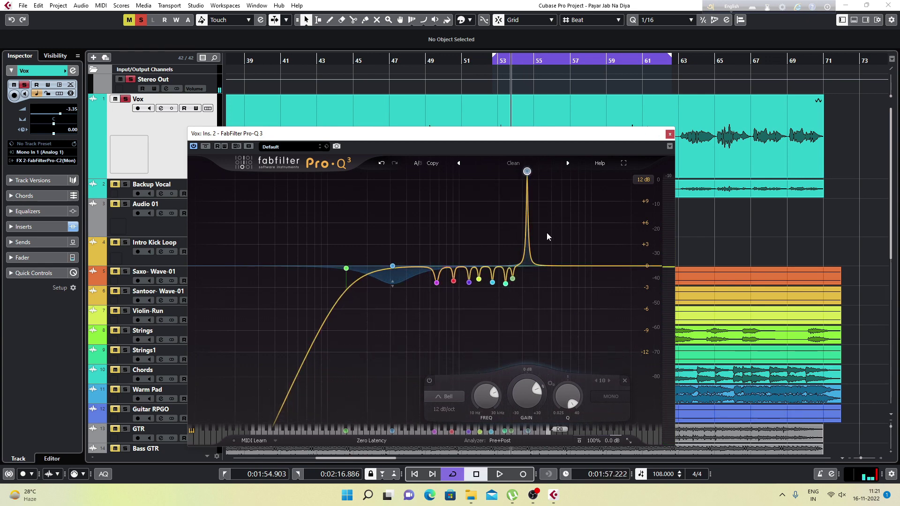
- Audition the band around 3 kHz and cut it slightly, adding further narrow cuts up to 6771.9 Hz at -1.89 dB, Q 40.00
{"action": "mouse_move", "coordinate": [515, 174]}
{"action": "mouse_move", "coordinate": [543, 194]}
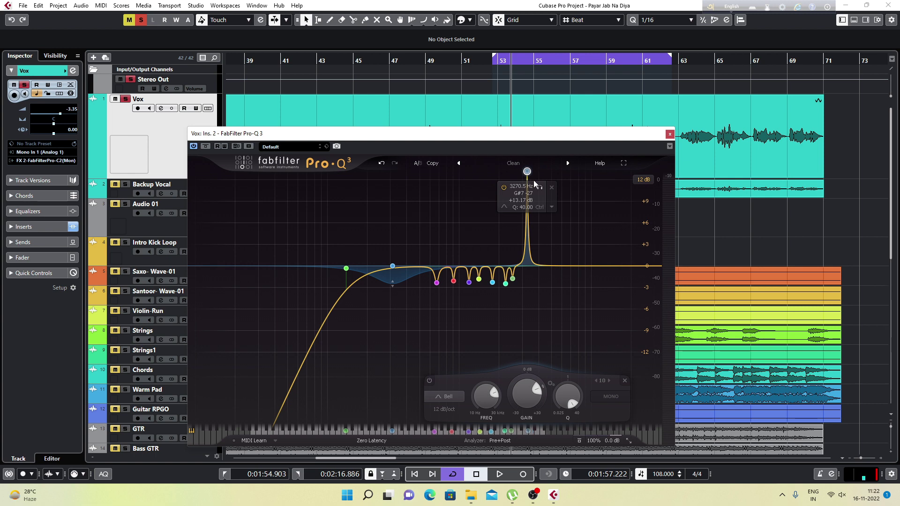
{"action": "key", "text": "space"}
{"action": "left_click_drag", "start_coordinate": [540, 190], "coordinate": [531, 190]}
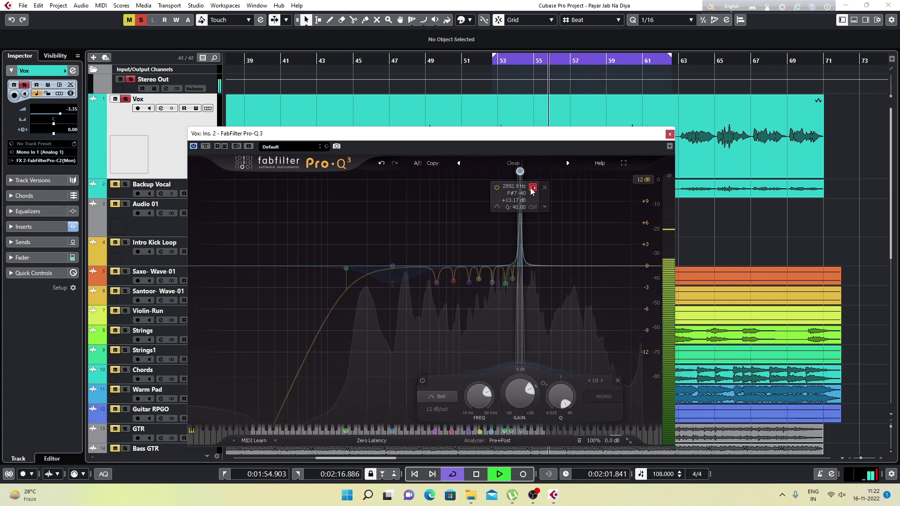
{"action": "left_click_drag", "start_coordinate": [532, 190], "coordinate": [568, 280]}
{"action": "scroll", "coordinate": [559, 247], "scroll_direction": "up", "scroll_amount": 10}
{"action": "scroll", "coordinate": [576, 179], "scroll_direction": "up", "scroll_amount": 10}
- Add a high shelf at 10882 Hz with 0.00 dB gain and Q 0.300, and close the equalizer
{"action": "scroll", "coordinate": [593, 236], "scroll_direction": "down", "scroll_amount": 5}
{"action": "mouse_move", "coordinate": [595, 265]}
{"action": "left_mouse_down"}
{"action": "mouse_move", "coordinate": [595, 251]}
{"action": "mouse_move", "coordinate": [595, 266]}
{"action": "left_mouse_up"}
{"action": "key", "text": "space"}
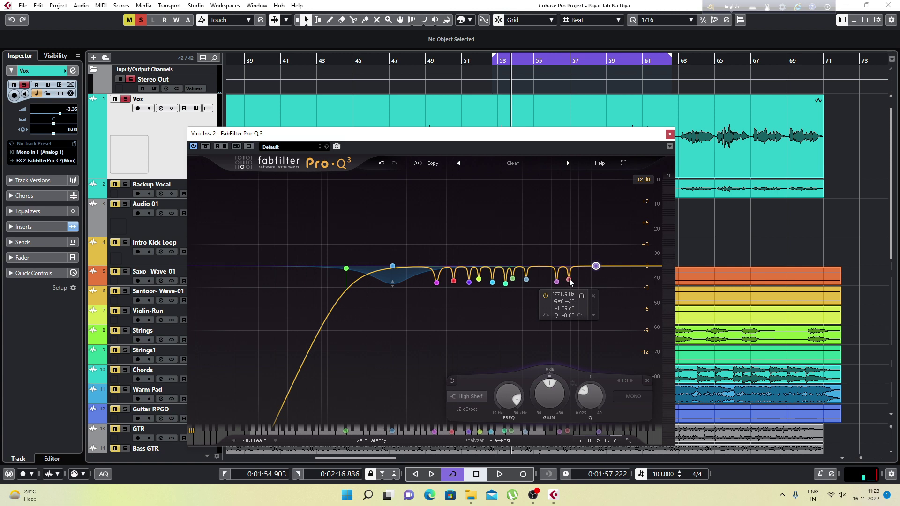
{"action": "left_click_drag", "start_coordinate": [571, 271], "coordinate": [589, 268]}
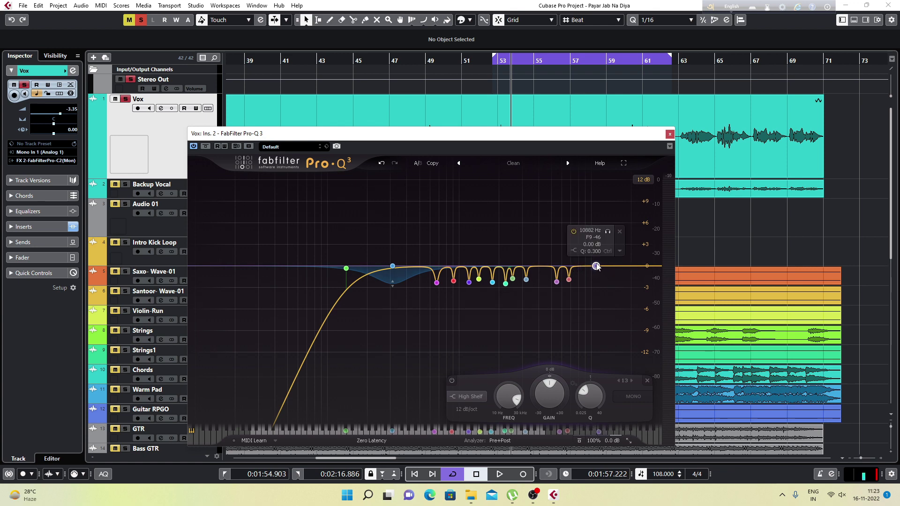
{"action": "left_click", "coordinate": [669, 134]}
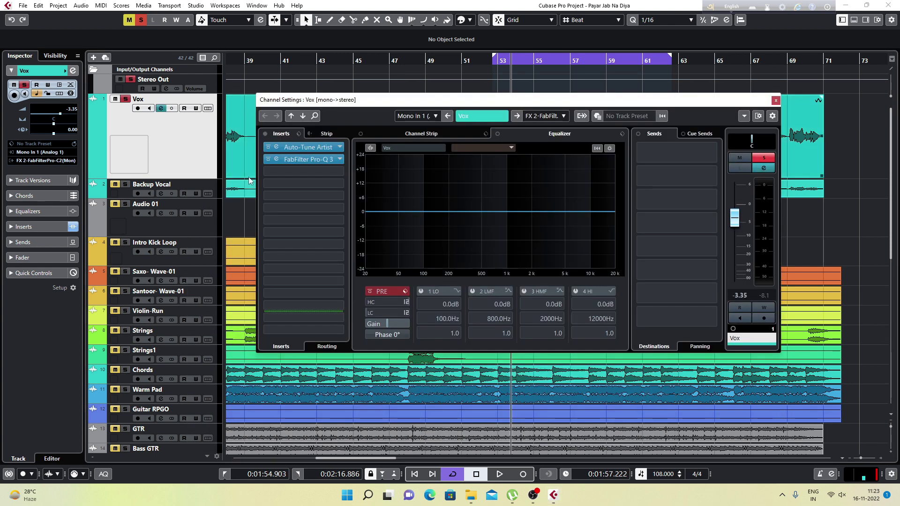
- Insert a second FabFilter Pro-Q 3 in the Vox channel's third insert slot and load its Clean preset
{"action": "left_click", "coordinate": [301, 172]}
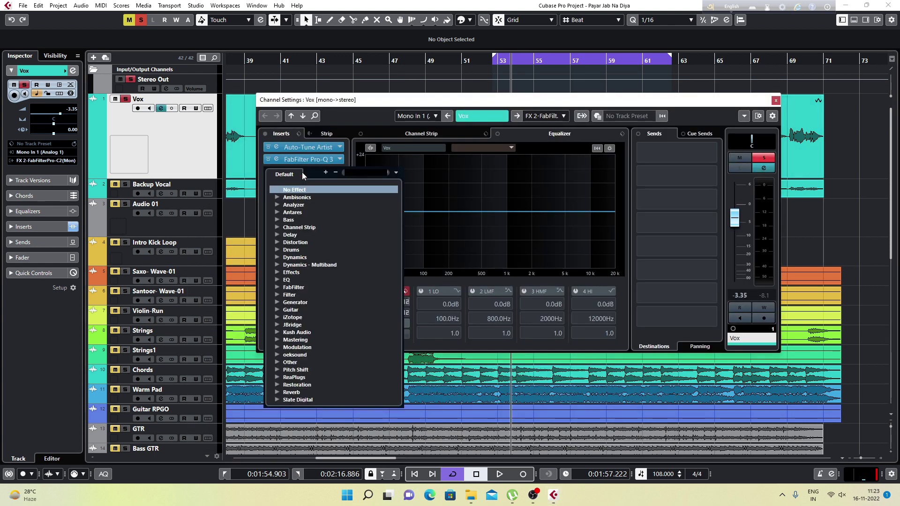
{"action": "type", "text": "pro"}
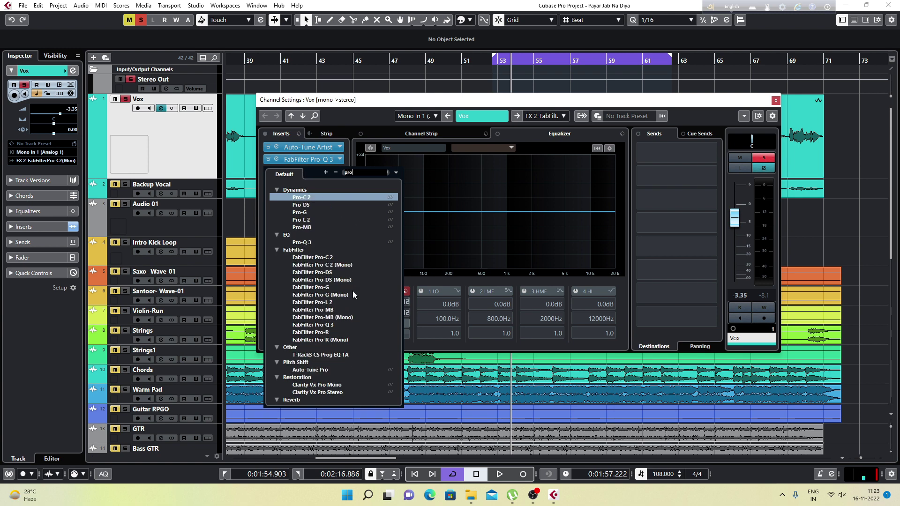
{"action": "left_click", "coordinate": [320, 332]}
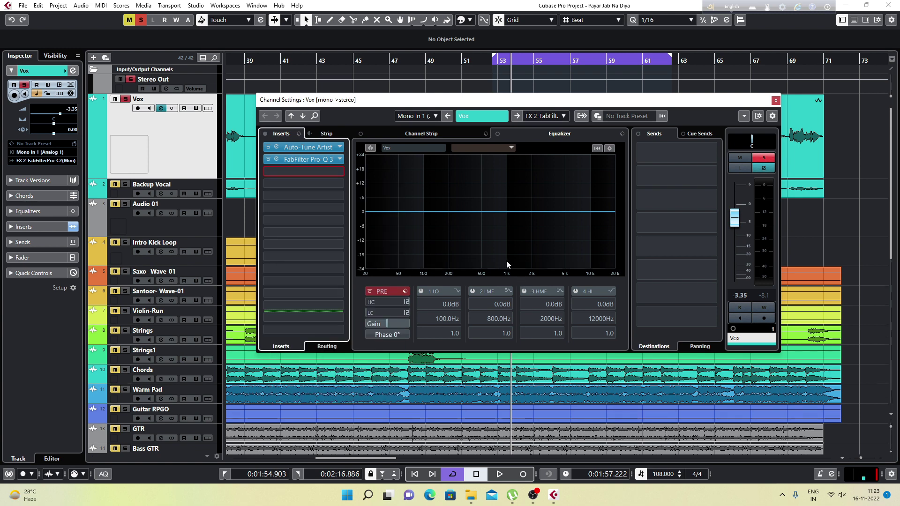
{"action": "left_click", "coordinate": [541, 106]}
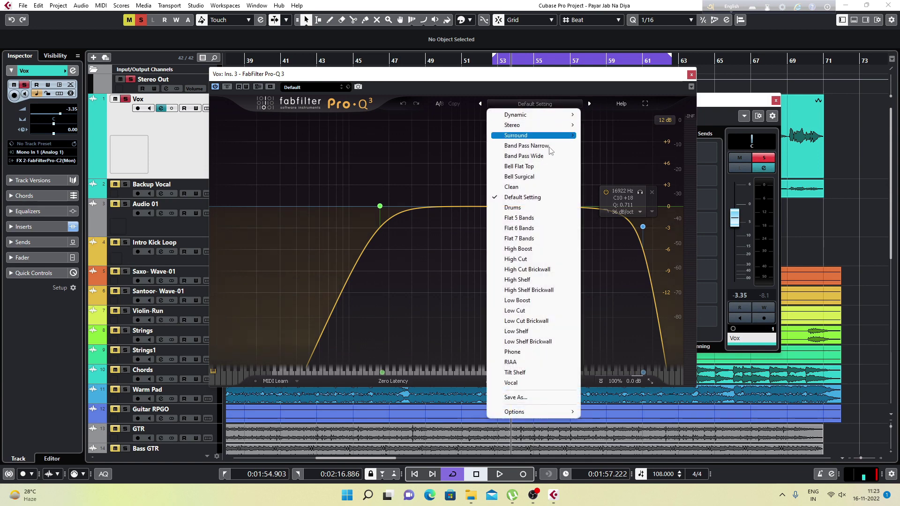
{"action": "left_click", "coordinate": [520, 189]}
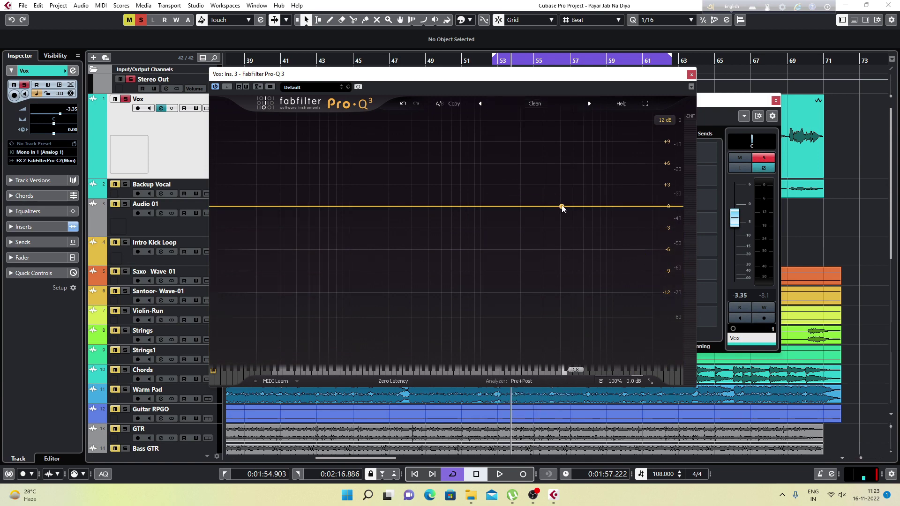
- Add narrow Q 40.00 cuts at 6343.0 Hz (-2.61 dB) and about 5045 Hz, close the equalizer and replay the vocal loop
{"action": "key", "text": "space"}
{"action": "left_click_drag", "start_coordinate": [559, 206], "coordinate": [567, 142]}
{"action": "scroll", "coordinate": [559, 190], "scroll_direction": "up", "scroll_amount": 10}
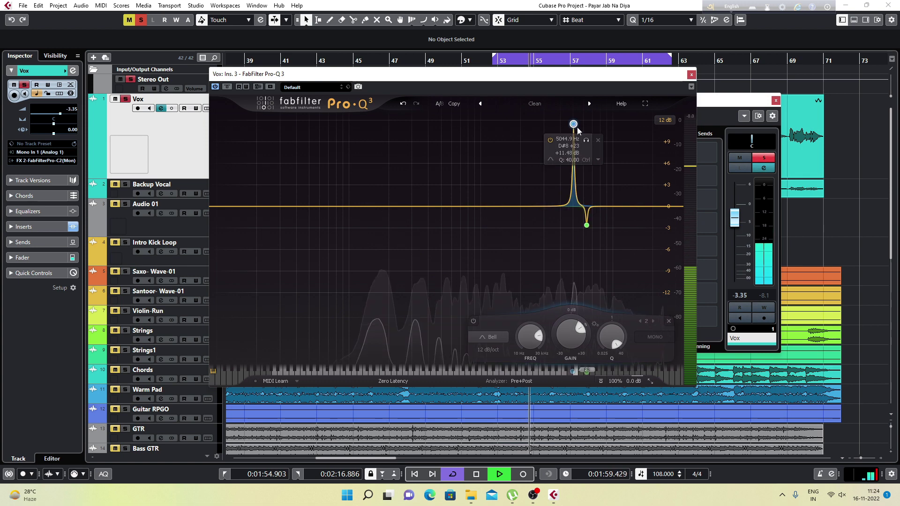
{"action": "left_click_drag", "start_coordinate": [573, 124], "coordinate": [573, 216]}
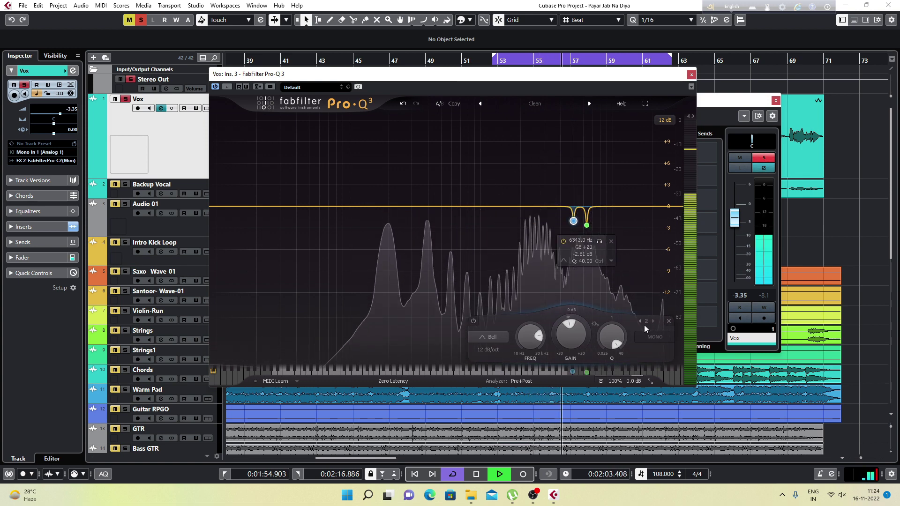
{"action": "key", "text": "space"}
{"action": "left_click", "coordinate": [692, 76]}
{"action": "key", "text": "space"}
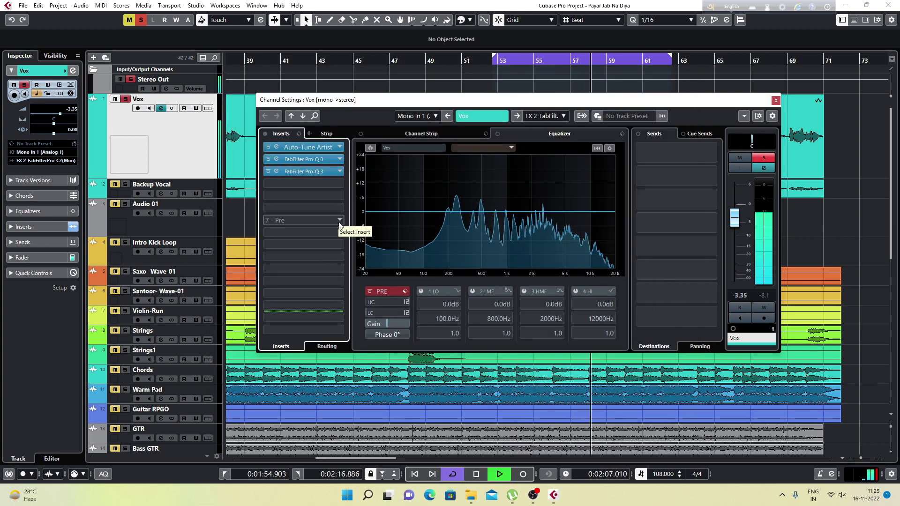
{"action": "key", "text": "space"}
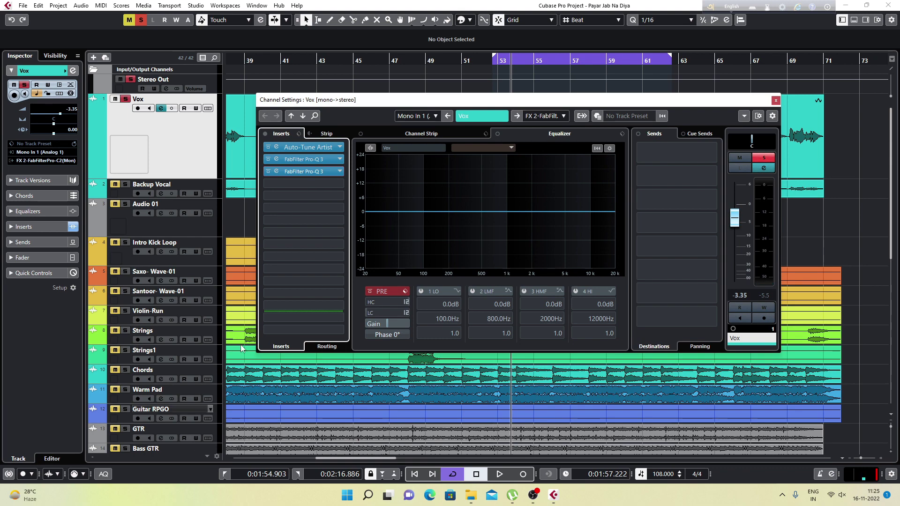
- Close the Vox channel settings and add an effect track using the Tube Compressor
{"action": "scroll", "coordinate": [207, 205], "scroll_direction": "down", "scroll_amount": 5}
{"action": "scroll", "coordinate": [207, 202], "scroll_direction": "down", "scroll_amount": 3}
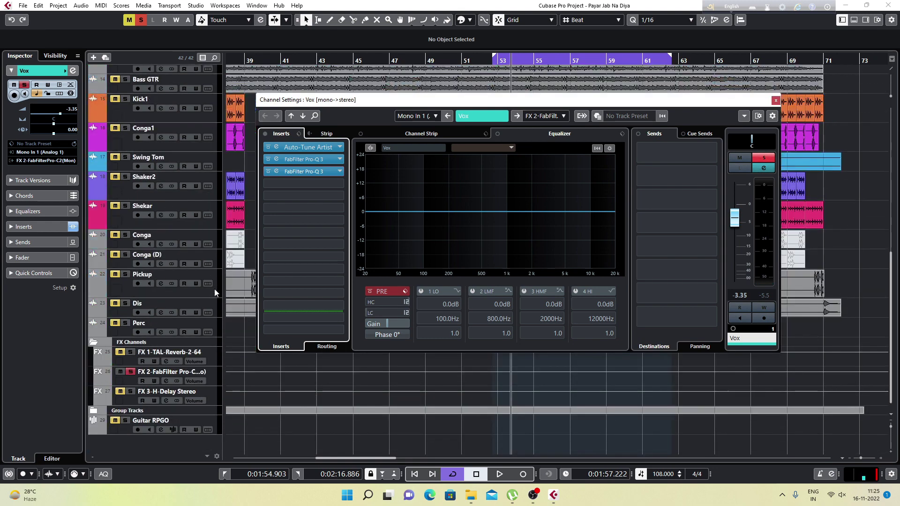
{"action": "left_click", "coordinate": [775, 100]}
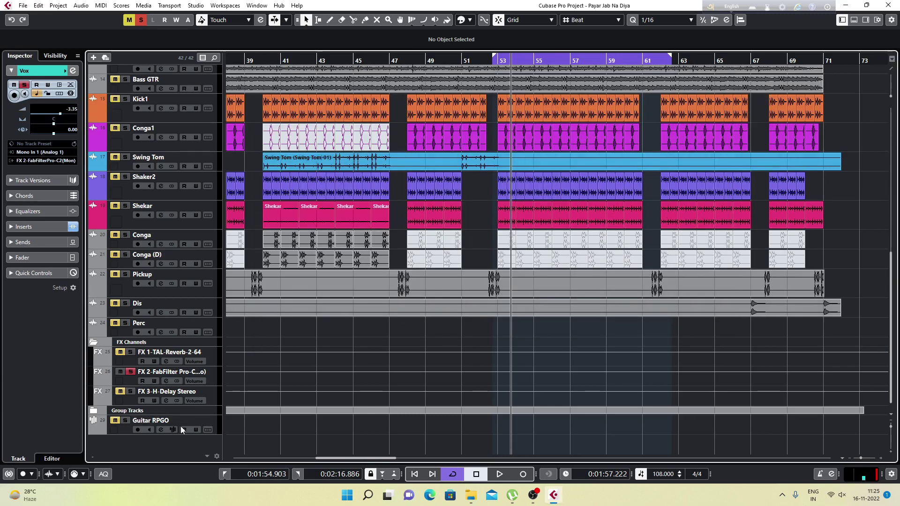
{"action": "right_click", "coordinate": [183, 455]}
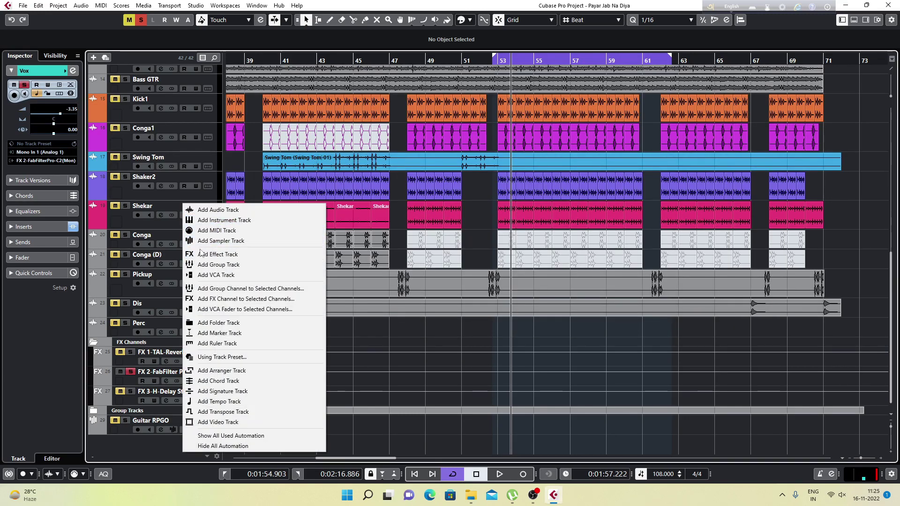
{"action": "left_click", "coordinate": [214, 256]}
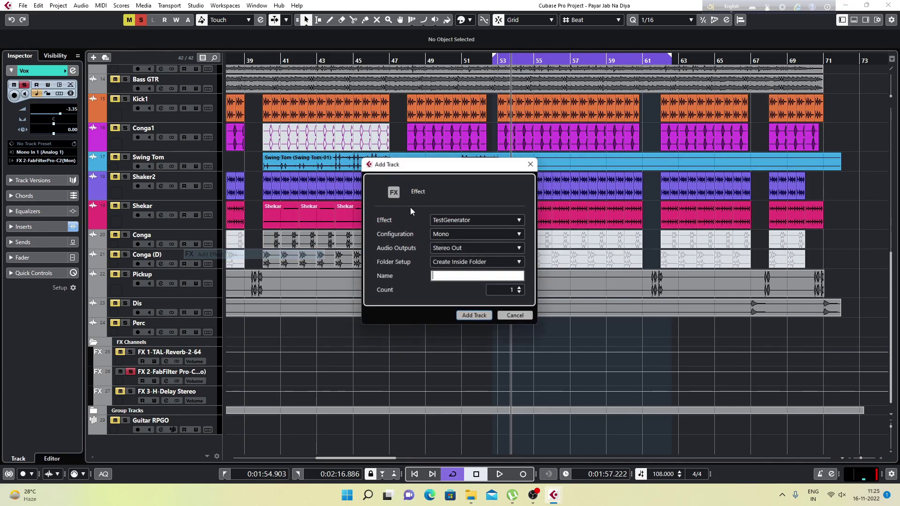
{"action": "left_click", "coordinate": [477, 221]}
{"action": "type", "text": "tube"}
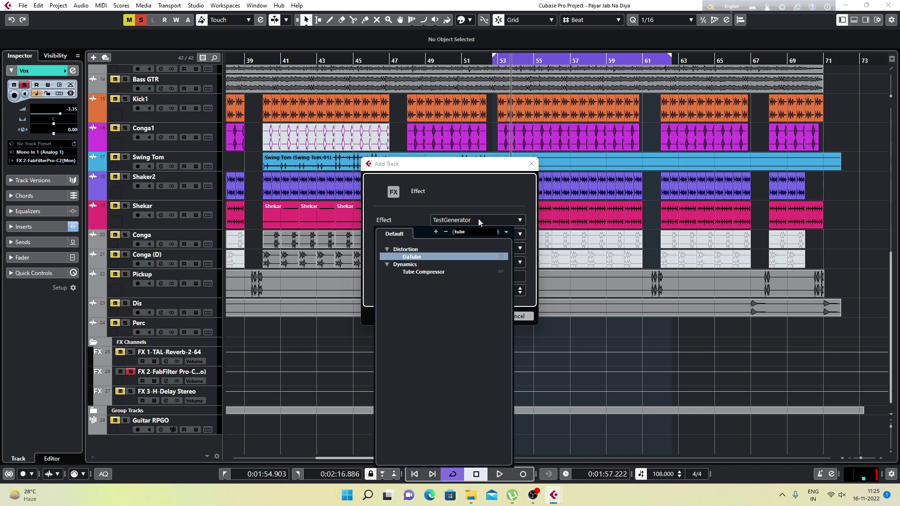
{"action": "left_click", "coordinate": [414, 271]}
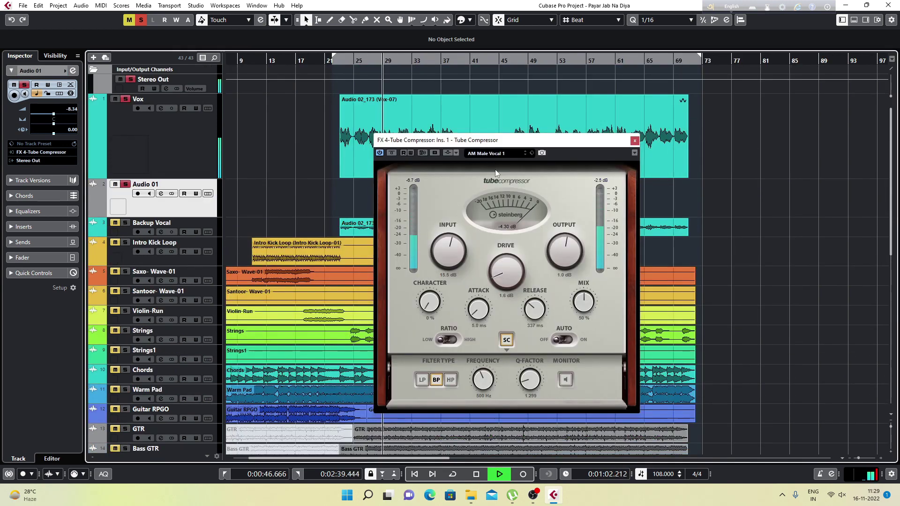
- Set the Tube Compressor's Input to 13.0 dB and Output to -2.6 dB while the song plays, and replay the vocal
{"action": "left_click_drag", "start_coordinate": [494, 139], "coordinate": [333, 111]}
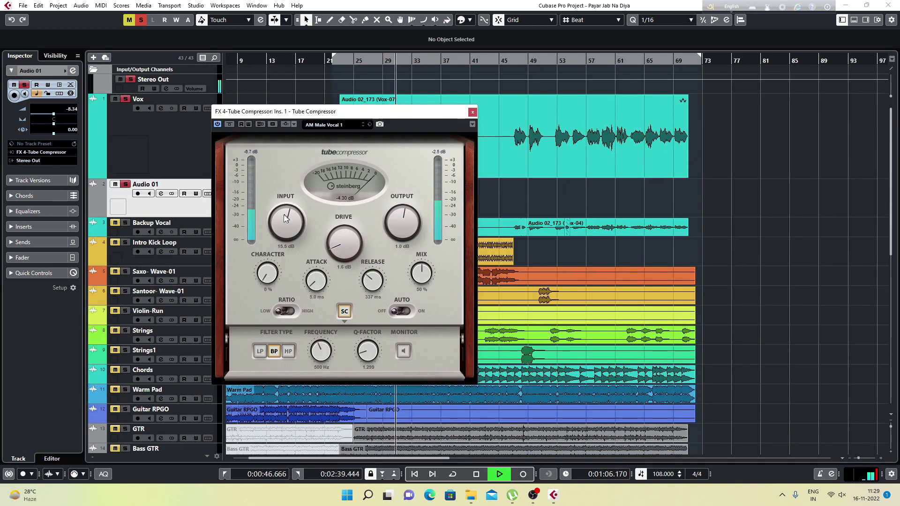
{"action": "left_click_drag", "start_coordinate": [283, 216], "coordinate": [278, 221]}
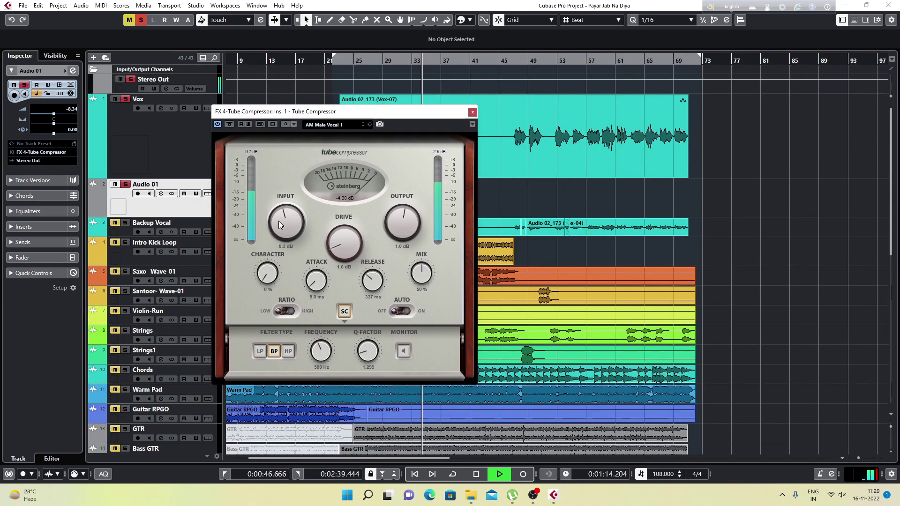
{"action": "left_click_drag", "start_coordinate": [400, 219], "coordinate": [394, 220]}
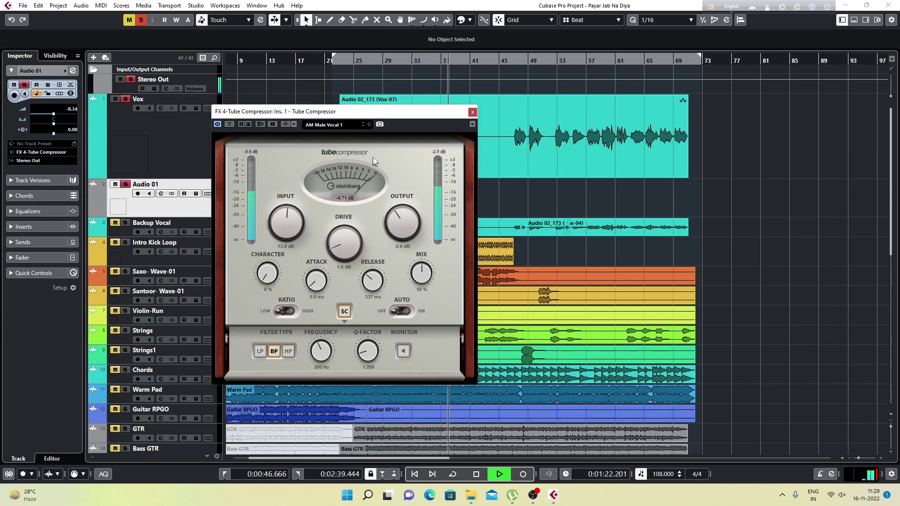
{"action": "key", "text": "space"}
{"action": "key", "text": "space"}
- Turn off the Tube Compressor's side-chain section, set Input to 17.3 dB and Output to -1.8 dB, and replay the vocal
{"action": "left_click", "coordinate": [344, 311]}
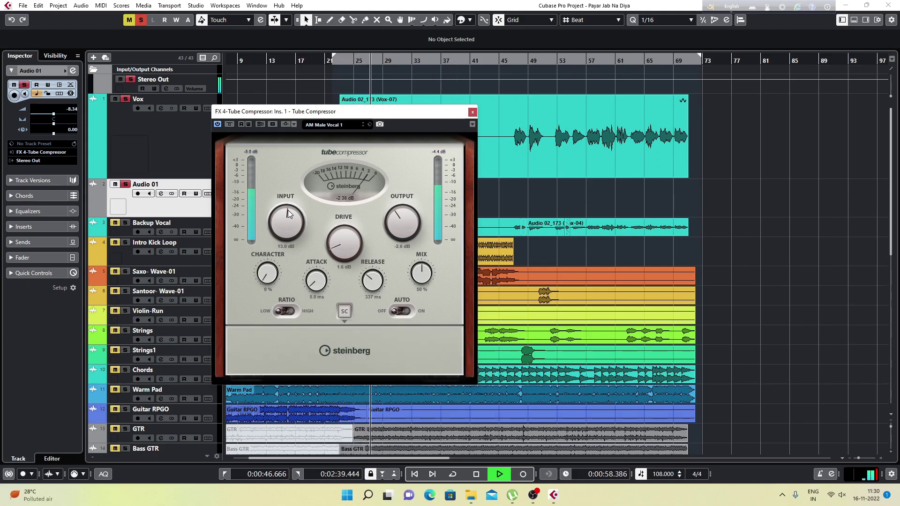
{"action": "left_click_drag", "start_coordinate": [287, 210], "coordinate": [295, 212]}
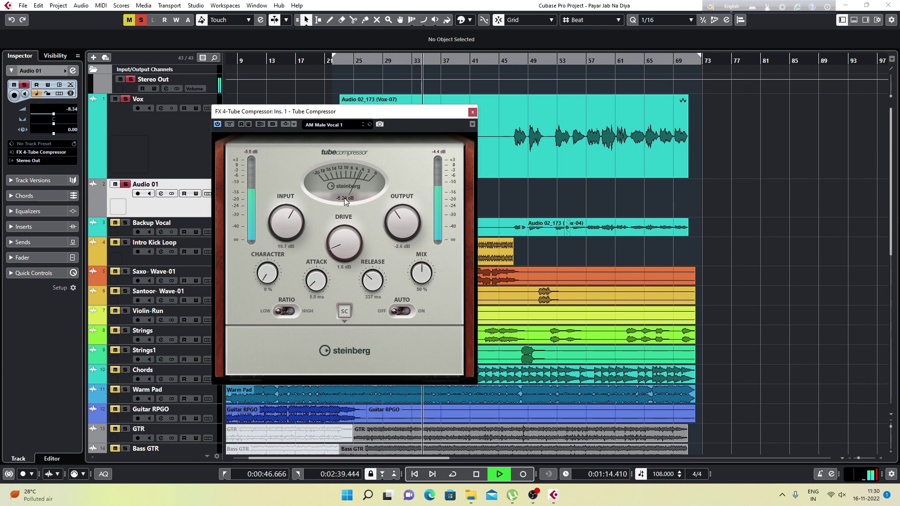
{"action": "left_click_drag", "start_coordinate": [395, 213], "coordinate": [398, 212]}
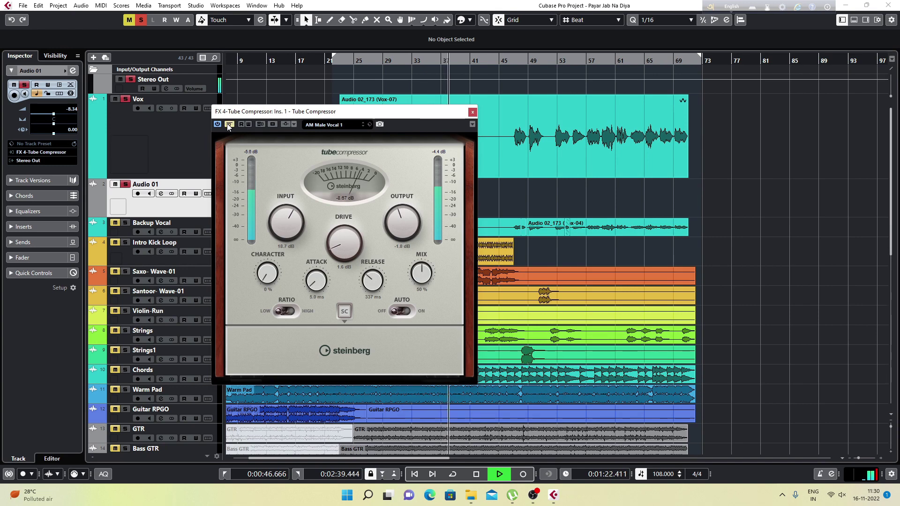
{"action": "key", "text": "space"}
{"action": "key", "text": "space"}
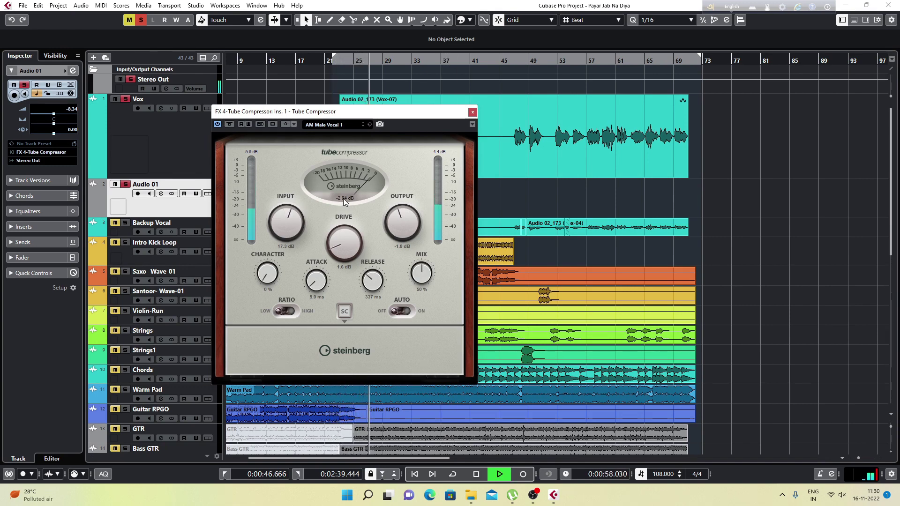
- Set the Tube Compressor's Input to 14.8 dB, replay the vocal and close the plug-in
{"action": "left_click_drag", "start_coordinate": [283, 211], "coordinate": [341, 204]}
{"action": "key", "text": "space"}
{"action": "key", "text": "space"}
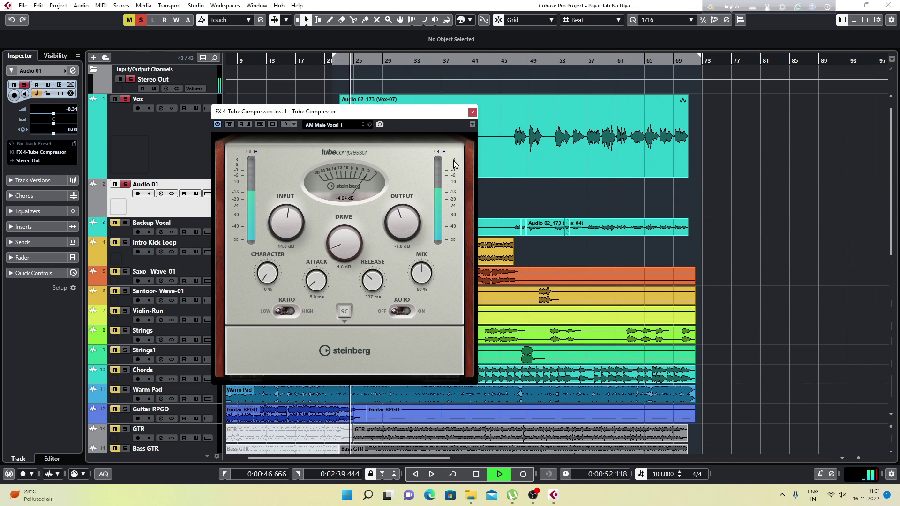
{"action": "key", "text": "space"}
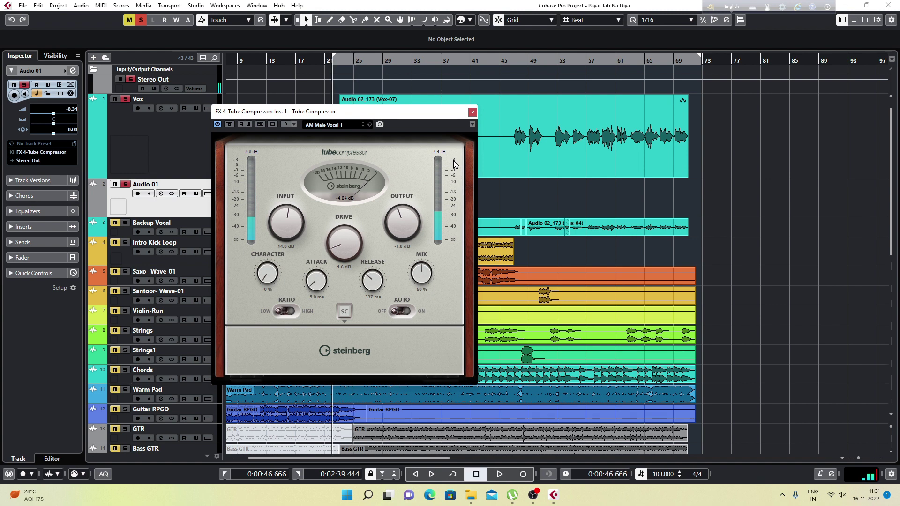
{"action": "left_click", "coordinate": [472, 112]}
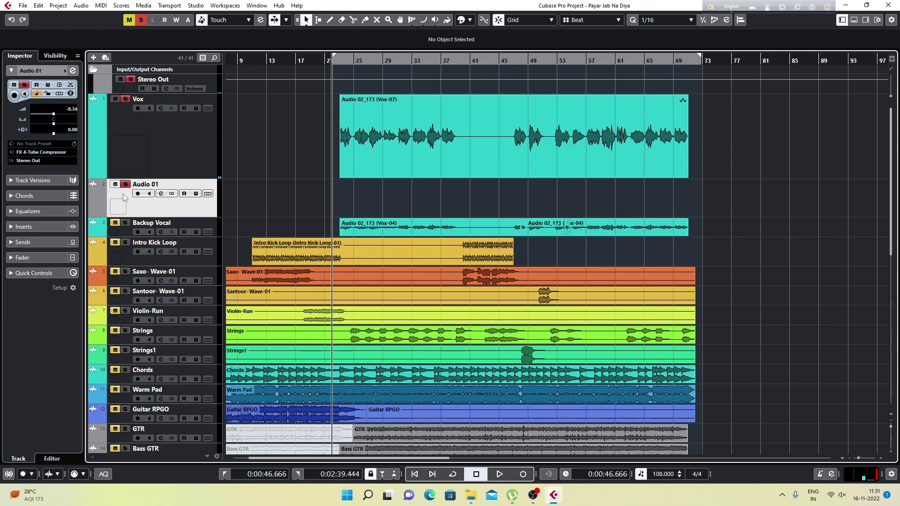
- Record the compressed vocal onto the Audio 01 track in two passes, from 0:46.666 and from about bar 46
{"action": "key", "text": "space"}
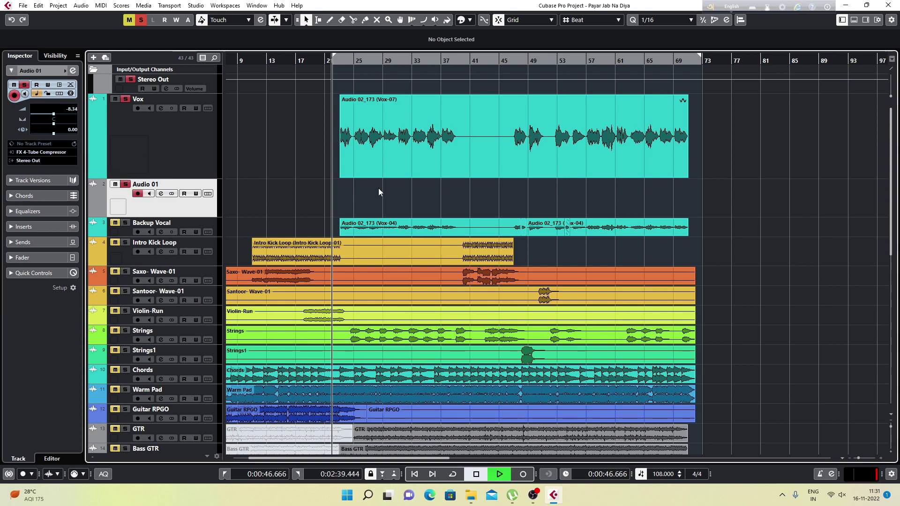
{"action": "key", "text": "KP_Multiply"}
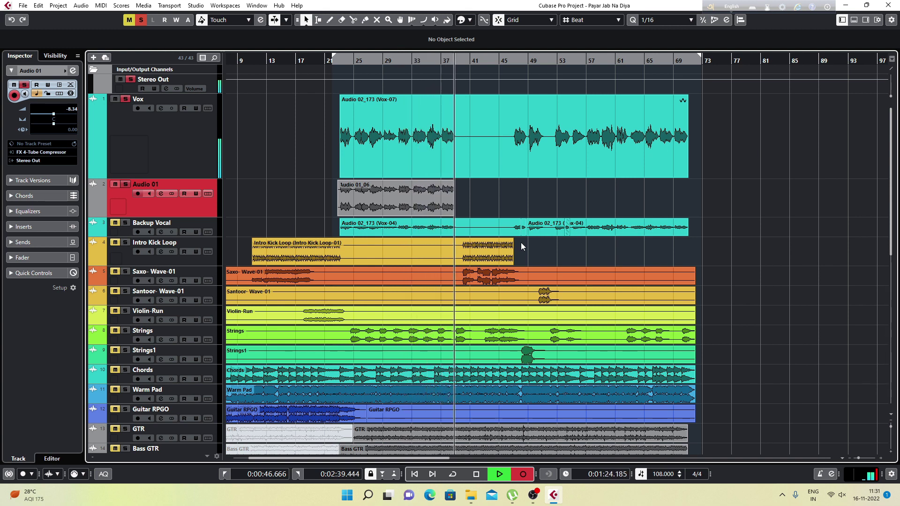
{"action": "left_click", "coordinate": [508, 60]}
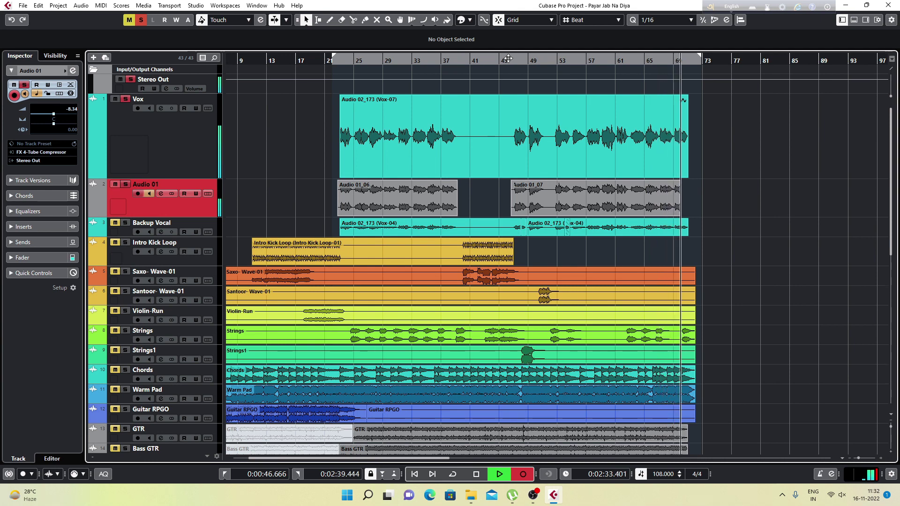
{"action": "key", "text": "space"}
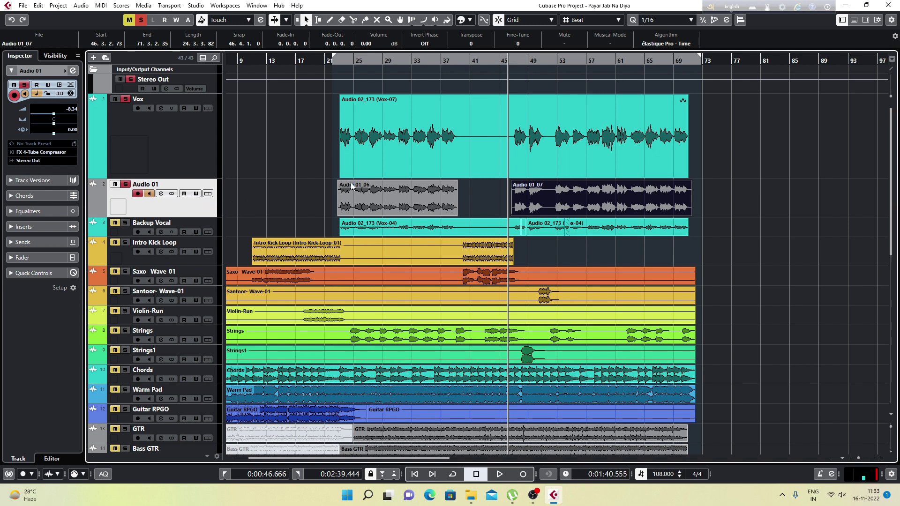
- Check the inserts and routing in the channel settings of Audio 01 and Vox
{"action": "left_click", "coordinate": [162, 194]}
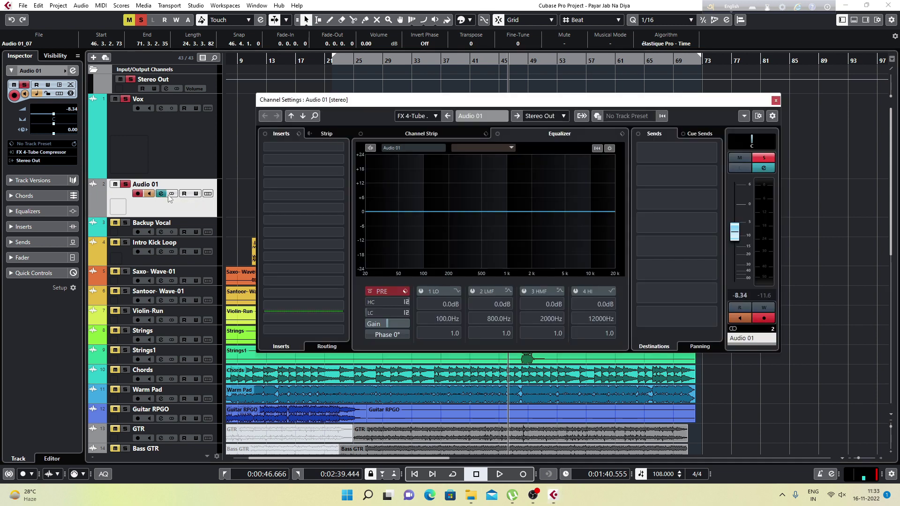
{"action": "left_click", "coordinate": [775, 100]}
{"action": "left_click", "coordinate": [163, 115]}
{"action": "left_click", "coordinate": [161, 108]}
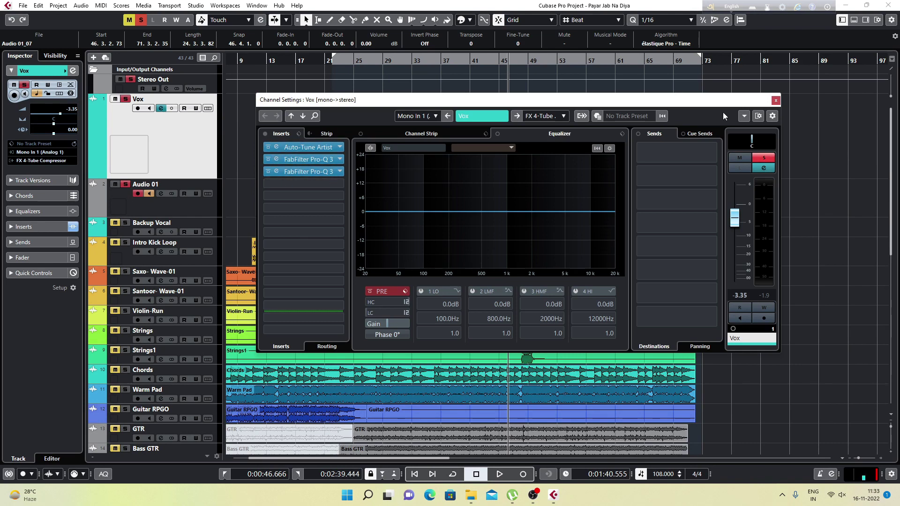
{"action": "left_click", "coordinate": [775, 101]}
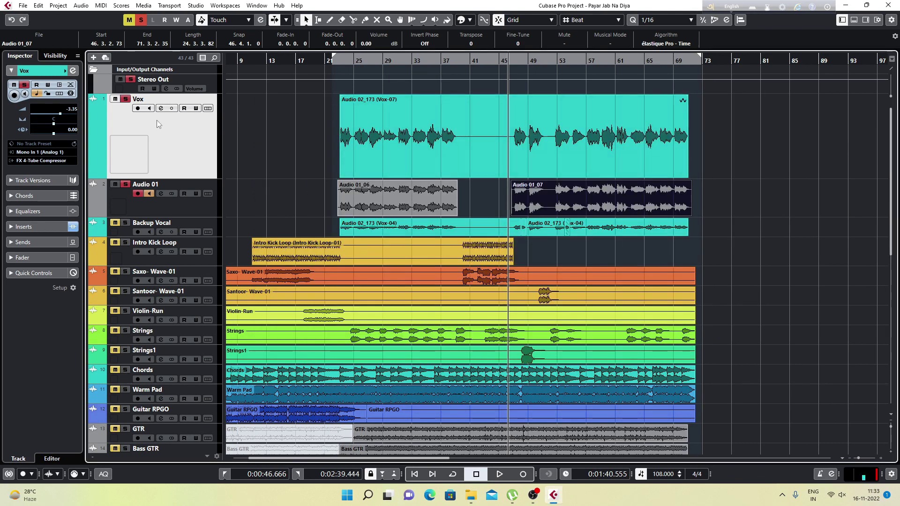
- Reduce the height of the Vox track and disable the track
{"action": "left_click_drag", "start_coordinate": [185, 178], "coordinate": [143, 134]}
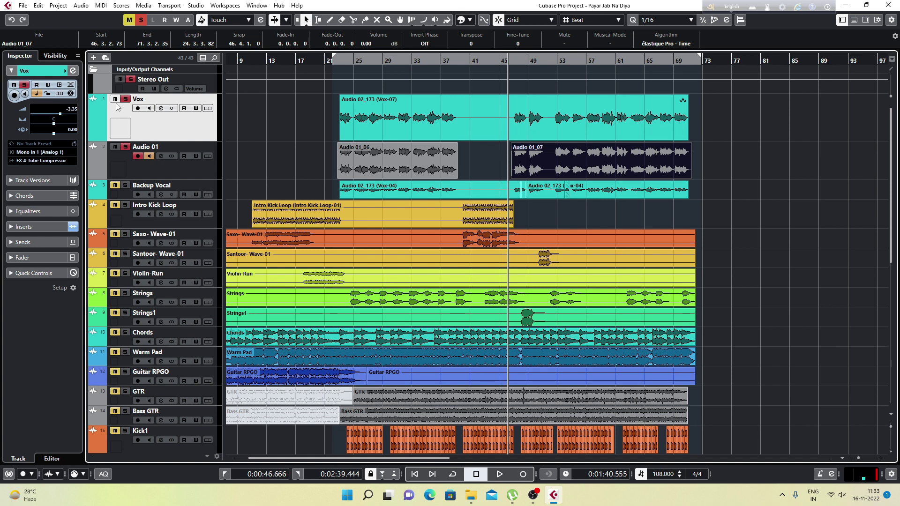
{"action": "right_click", "coordinate": [207, 128]}
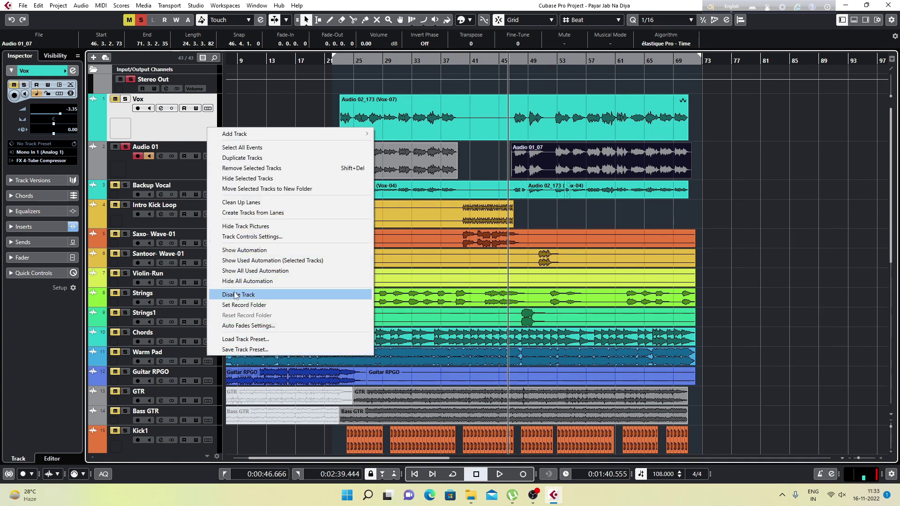
{"action": "left_click", "coordinate": [236, 294]}
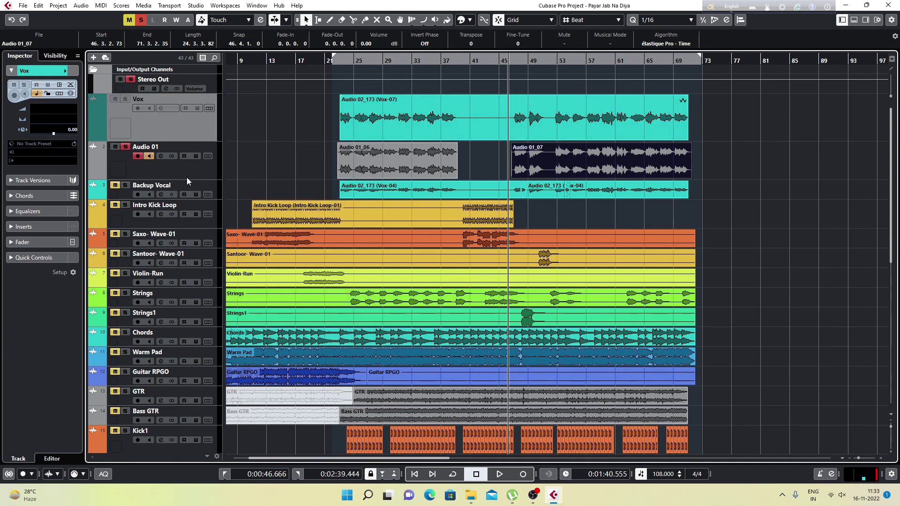
- Bounce the two recorded Audio 01 events into one event that replaces them, and slightly increase the track's height
{"action": "left_click", "coordinate": [140, 164]}
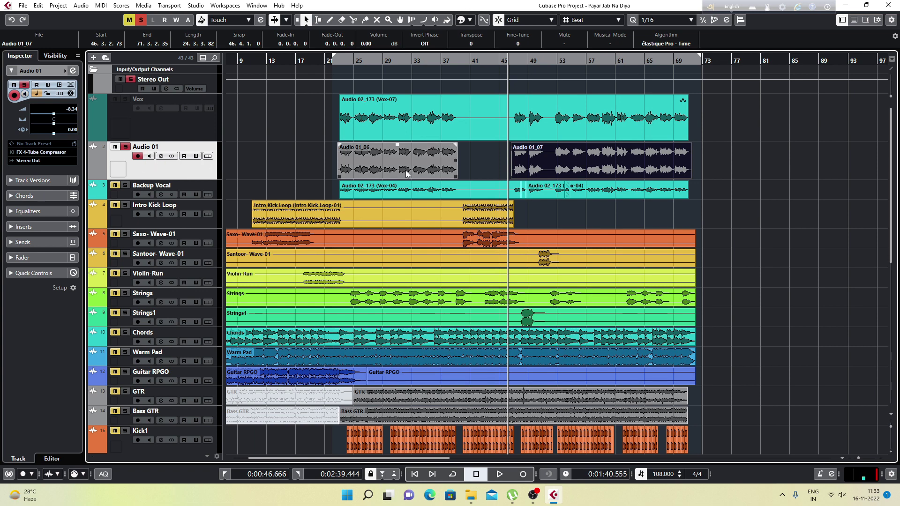
{"action": "left_click_drag", "start_coordinate": [740, 168], "coordinate": [271, 153]}
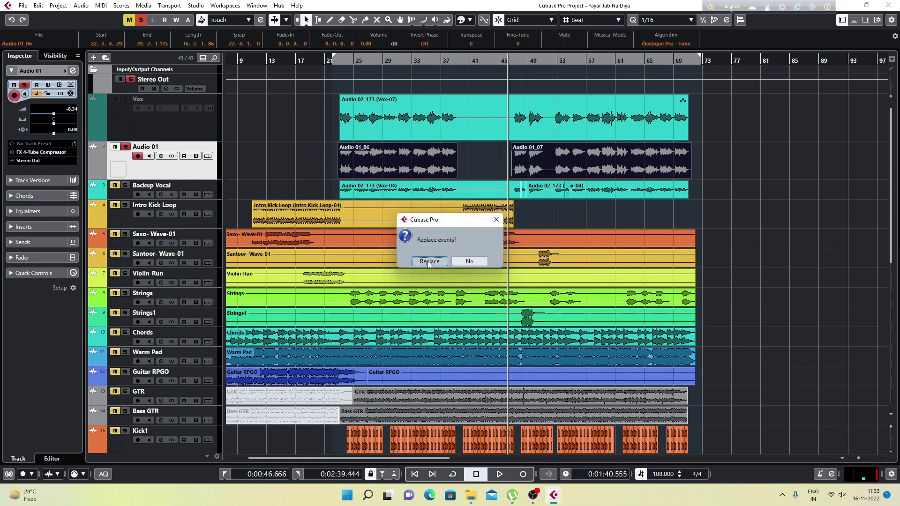
{"action": "left_click", "coordinate": [427, 260]}
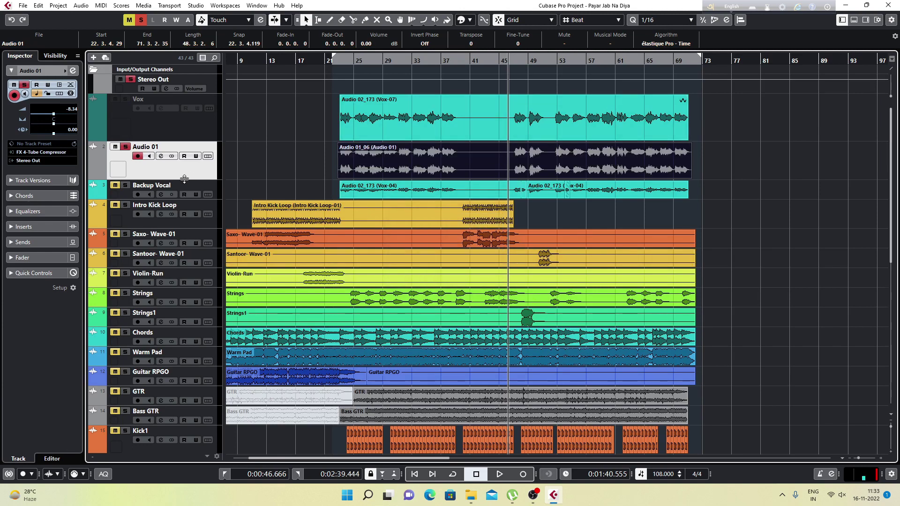
{"action": "left_click_drag", "start_coordinate": [184, 179], "coordinate": [184, 188]}
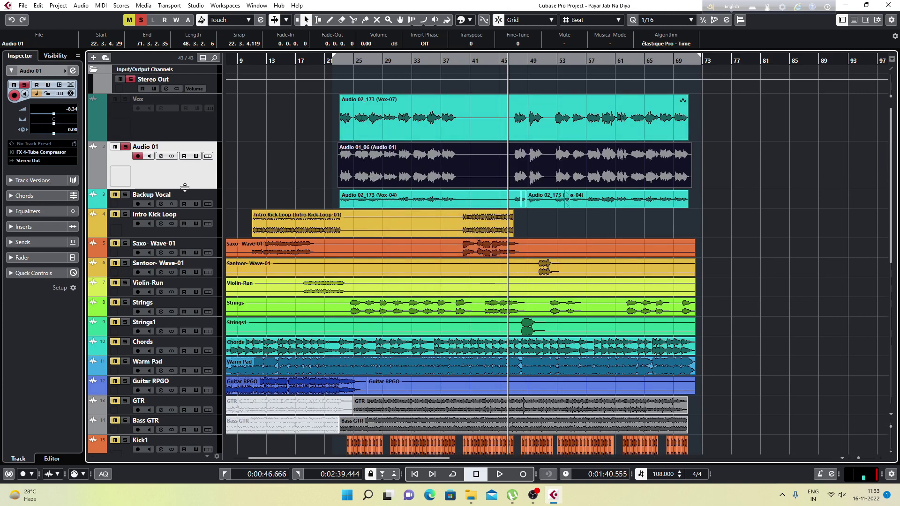
{"action": "left_click", "coordinate": [161, 157]}
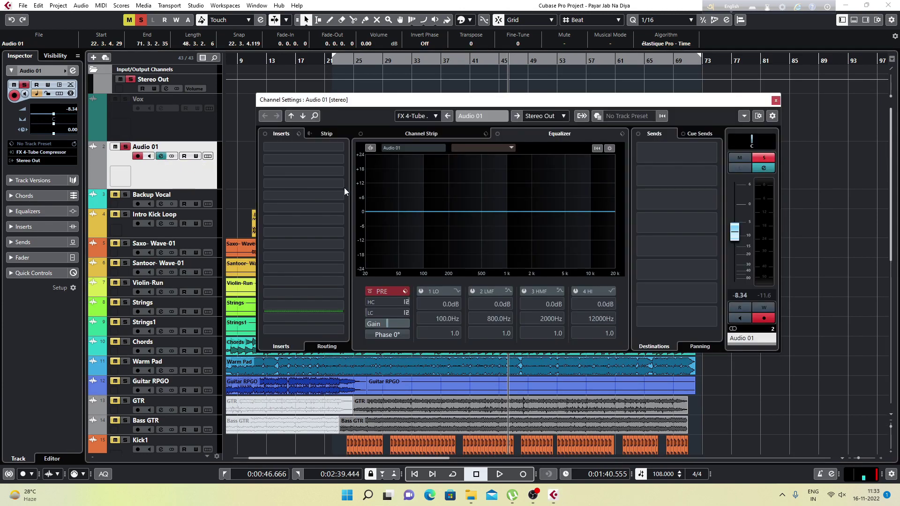
{"action": "left_click", "coordinate": [775, 100]}
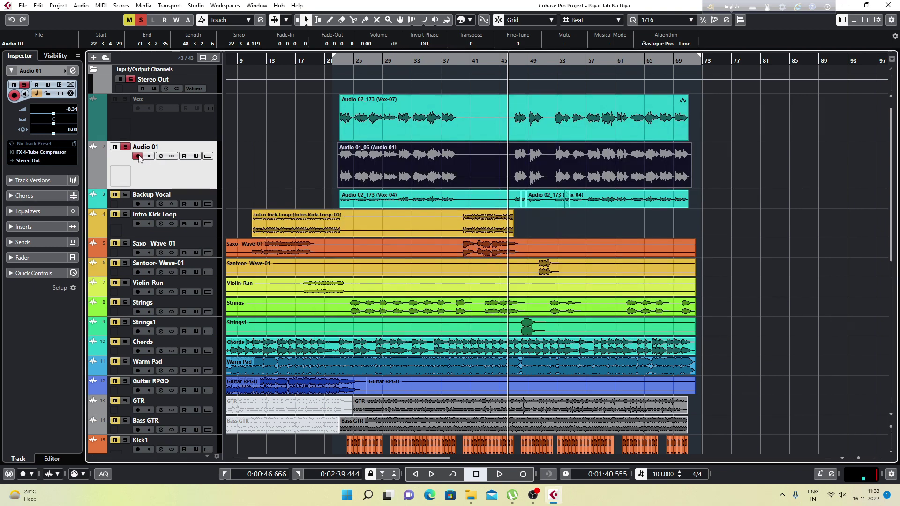
- Clear the solo and play the full mix from about bar 24, with Audio 01 unmuted and its record arming off
{"action": "left_click", "coordinate": [130, 81]}
{"action": "key", "text": "space"}
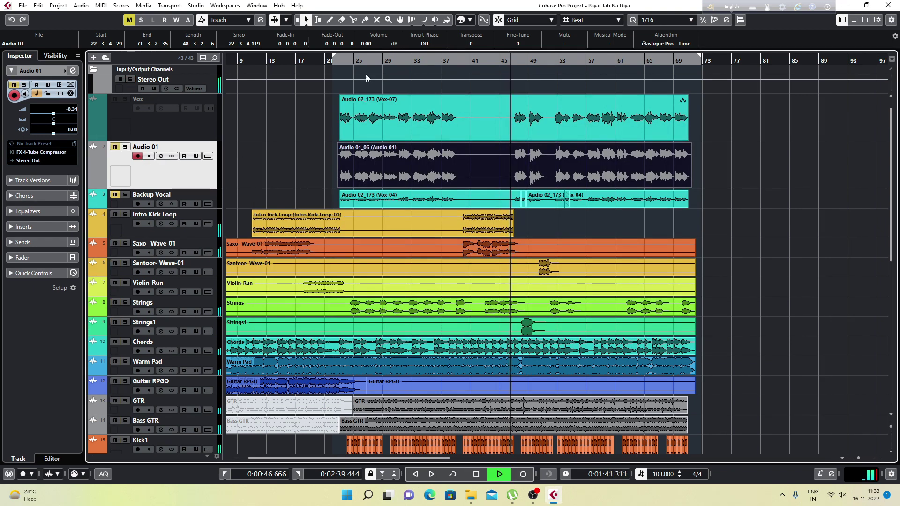
{"action": "left_click", "coordinate": [345, 61]}
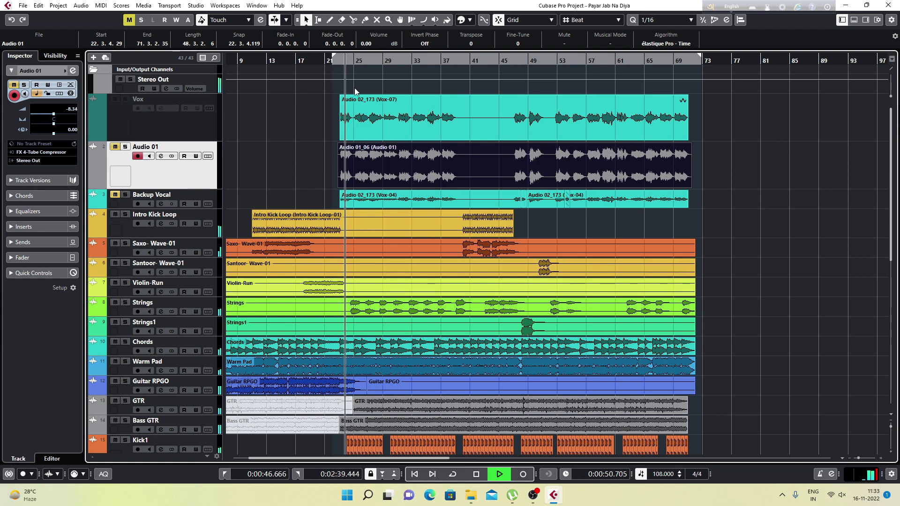
{"action": "left_click", "coordinate": [115, 146]}
{"action": "left_click", "coordinate": [137, 156]}
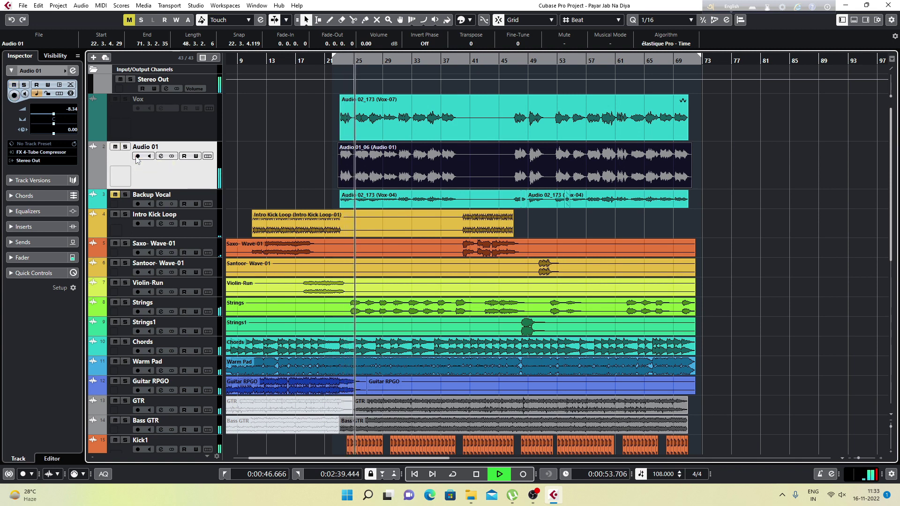
- Replay the mix from bar 23 and reset Audio 01's volume to 0.00 dB while reviewing the tracks
{"action": "left_click", "coordinate": [339, 61]}
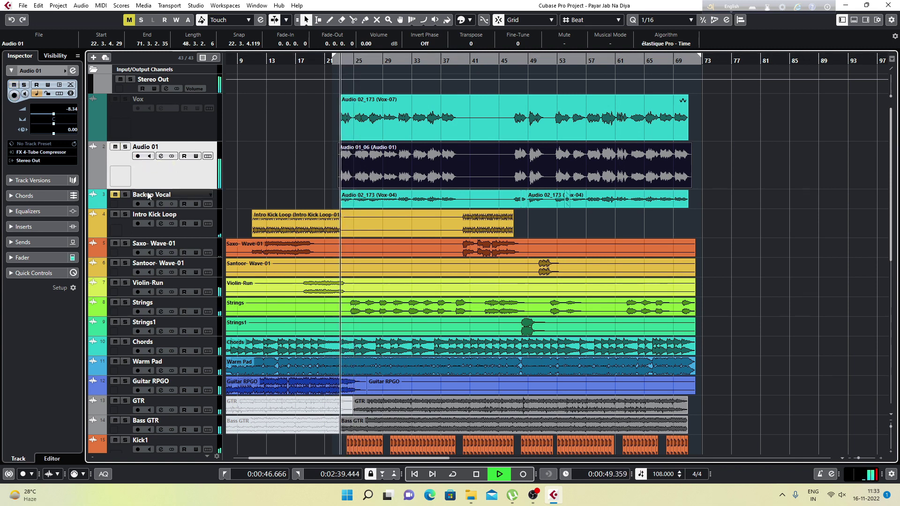
{"action": "left_click", "coordinate": [75, 111], "text": "ctrl"}
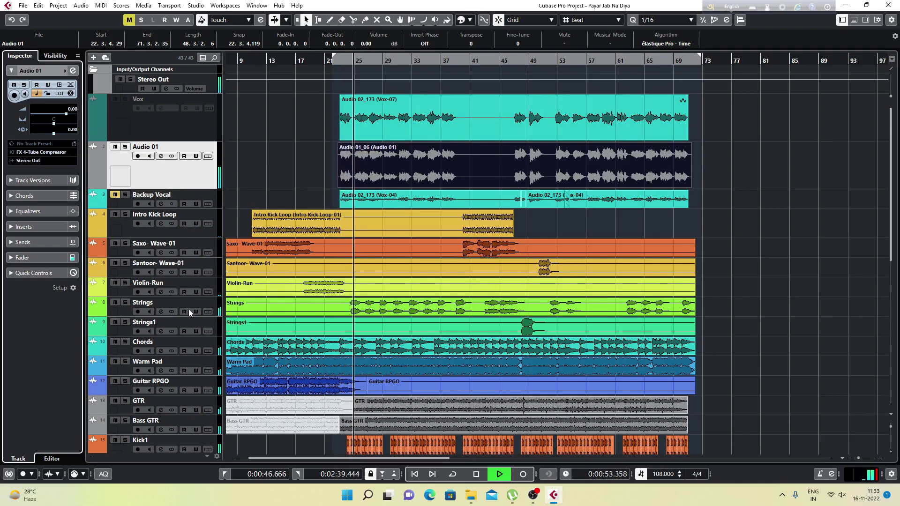
{"action": "scroll", "coordinate": [179, 335], "scroll_direction": "down", "scroll_amount": 5}
{"action": "scroll", "coordinate": [178, 334], "scroll_direction": "down", "scroll_amount": 3}
{"action": "scroll", "coordinate": [179, 334], "scroll_direction": "up", "scroll_amount": 10}
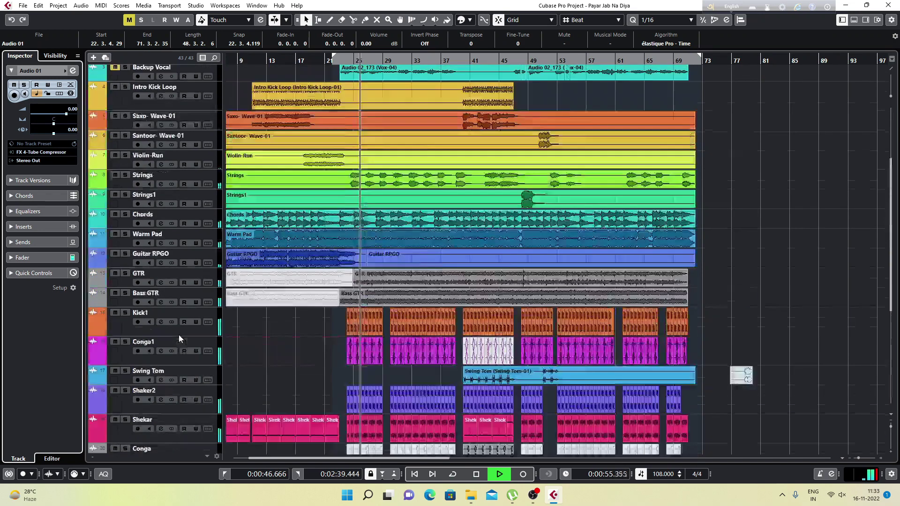
{"action": "scroll", "coordinate": [330, 262], "scroll_direction": "up", "scroll_amount": 2}
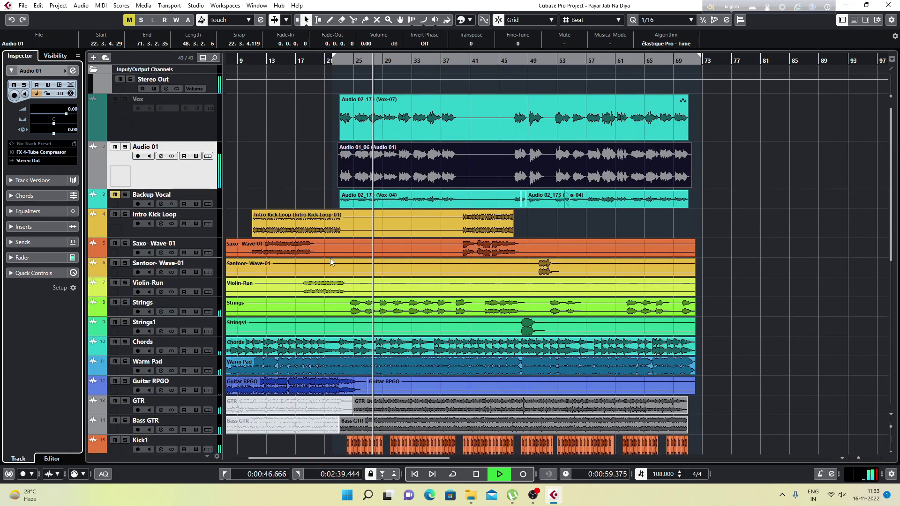
{"action": "key", "text": "space"}
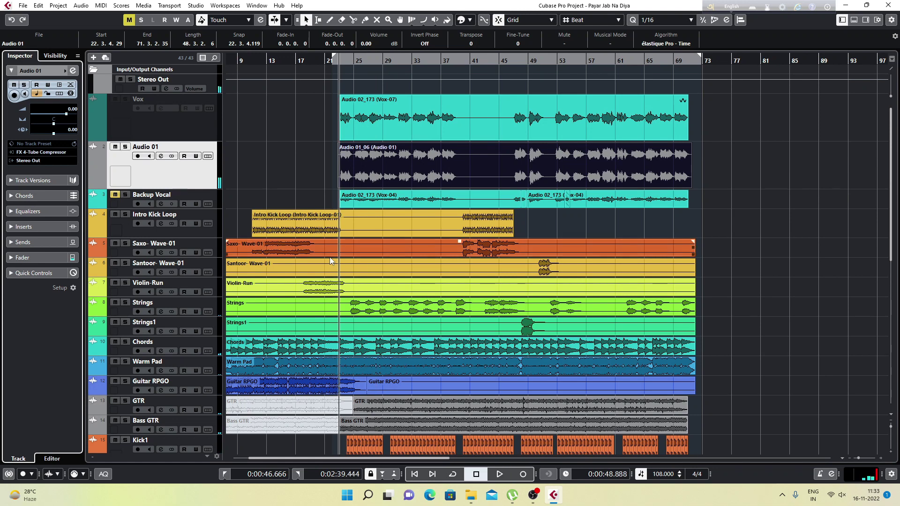
- Solo Audio 01, replay the vocal from about bar 23 and open the track's channel settings
{"action": "left_click", "coordinate": [125, 147]}
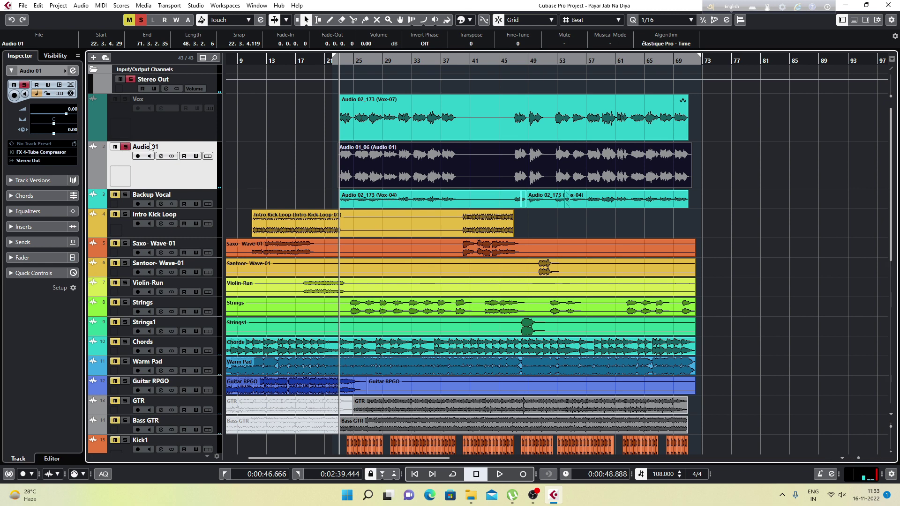
{"action": "left_click", "coordinate": [343, 60]}
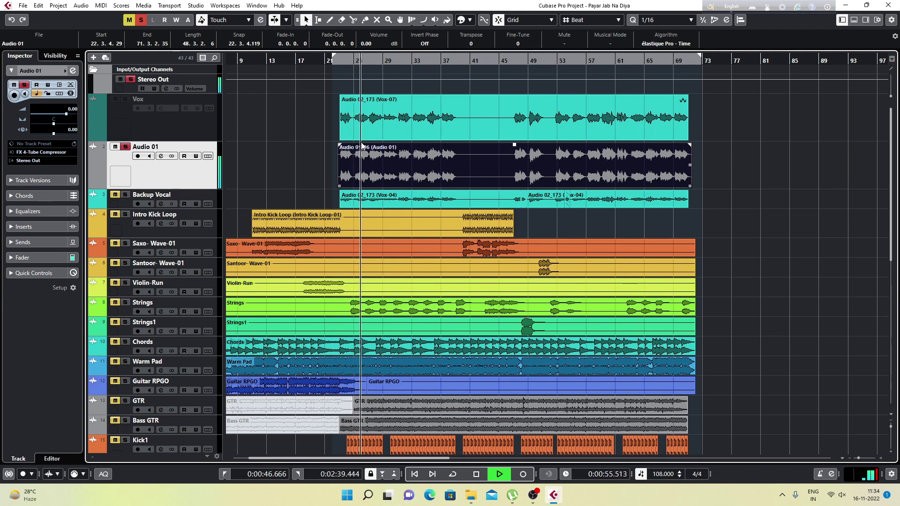
{"action": "key", "text": "space"}
{"action": "left_click", "coordinate": [161, 156]}
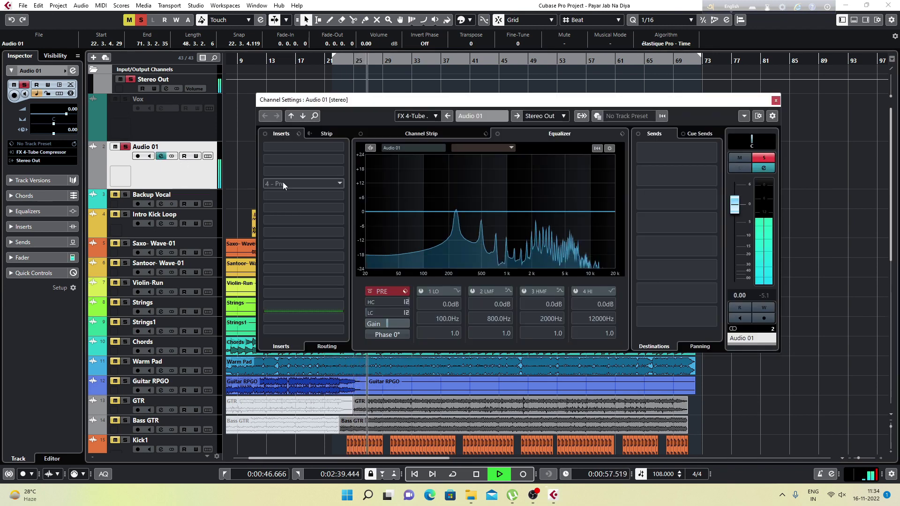
- Insert the Frequency EQ in the first insert slot of the Audio 01 channel
{"action": "left_click", "coordinate": [299, 148]}
{"action": "type", "text": "freq"}
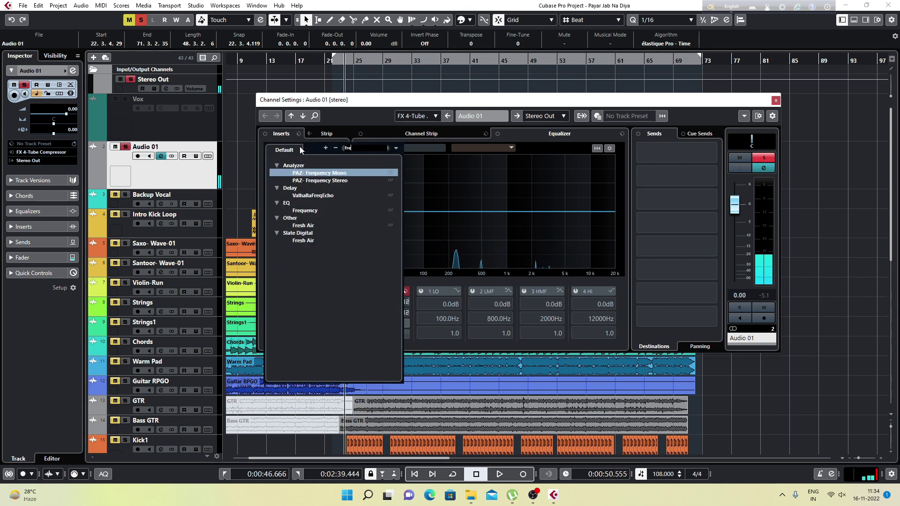
{"action": "left_click", "coordinate": [305, 211]}
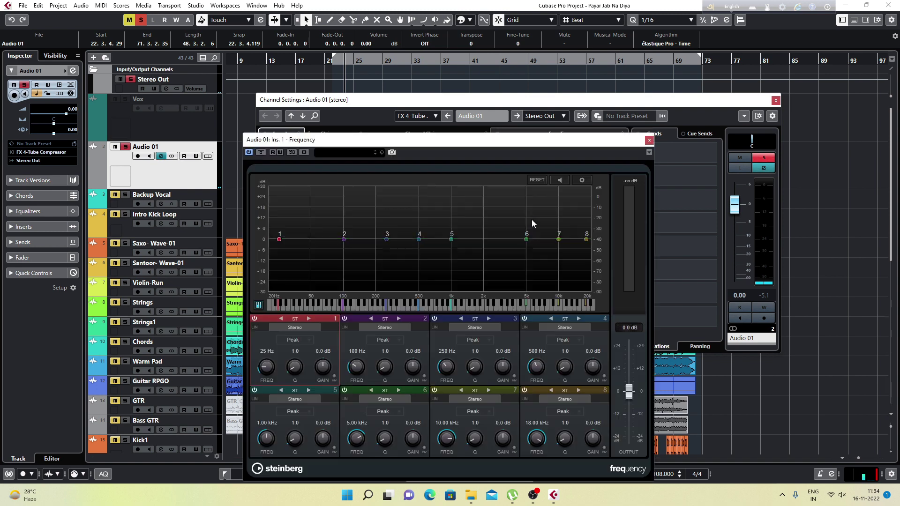
- Shape the EQ curve: band 6 about +1.9 dB at 4.53 kHz, band 2 about +2.9 dB at 154 Hz, band 5 about -2.4 dB at 601 Hz
{"action": "mouse_move", "coordinate": [523, 243]}
{"action": "left_mouse_down"}
{"action": "mouse_move", "coordinate": [524, 234]}
{"action": "mouse_move", "coordinate": [482, 233]}
{"action": "mouse_move", "coordinate": [521, 235]}
{"action": "left_mouse_up"}
{"action": "left_click_drag", "start_coordinate": [344, 239], "coordinate": [364, 233]}
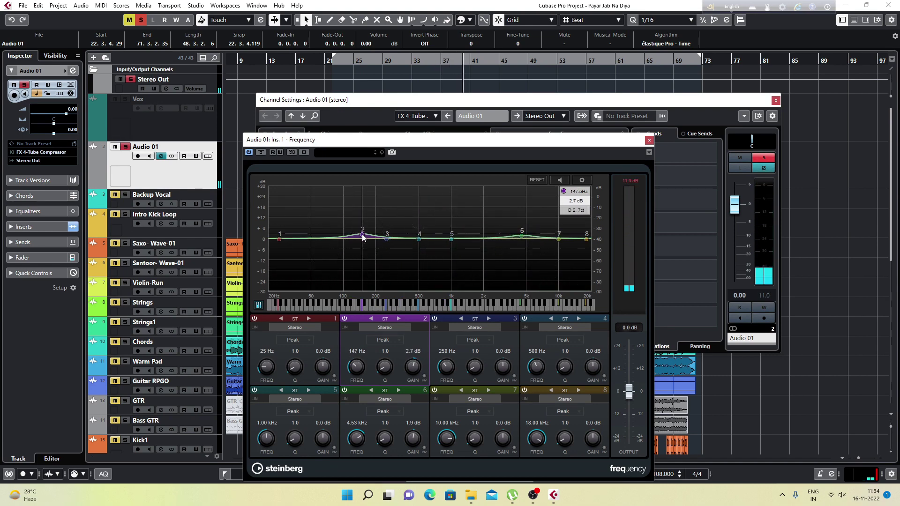
{"action": "left_click_drag", "start_coordinate": [451, 239], "coordinate": [438, 246]}
{"action": "mouse_move", "coordinate": [445, 244]}
{"action": "left_mouse_down"}
{"action": "mouse_move", "coordinate": [473, 245]}
{"action": "mouse_move", "coordinate": [429, 244]}
{"action": "left_mouse_up"}
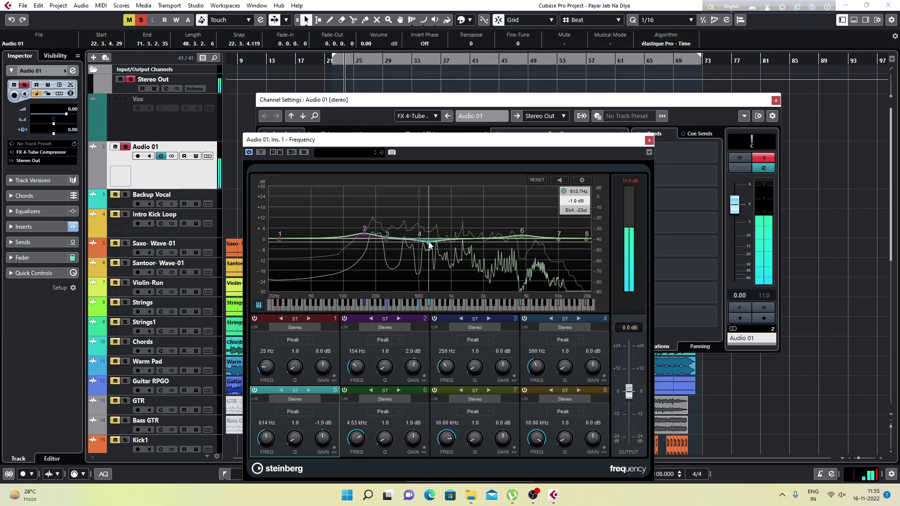
{"action": "mouse_move", "coordinate": [430, 245]}
{"action": "left_mouse_down"}
{"action": "mouse_move", "coordinate": [457, 246]}
{"action": "mouse_move", "coordinate": [427, 248]}
{"action": "left_mouse_up"}
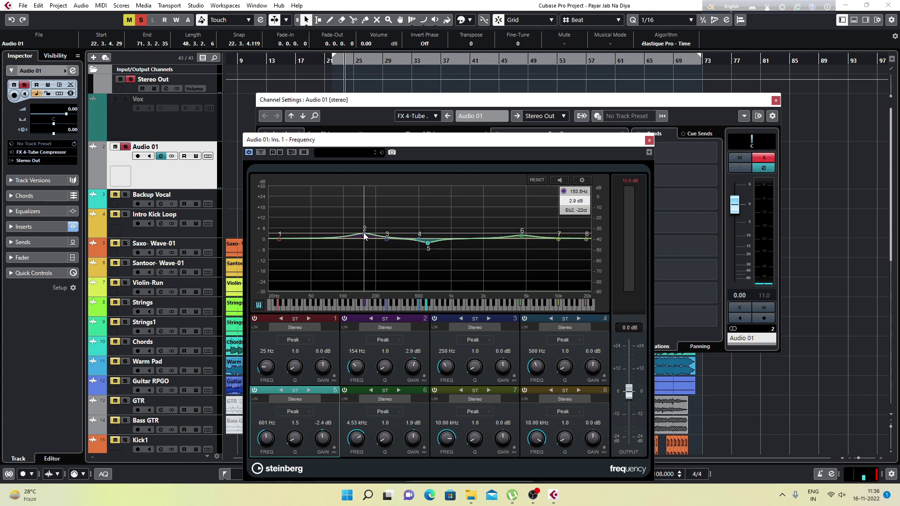
- Set band 2's boost to about 2.1 dB at 157 Hz and fine-tune band 6's gain to 1.9 dB
{"action": "left_click_drag", "start_coordinate": [364, 237], "coordinate": [365, 239]}
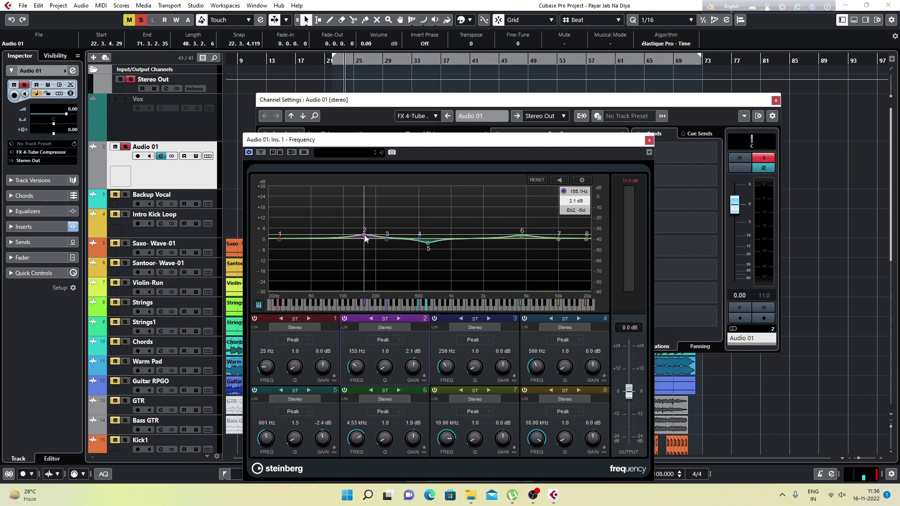
{"action": "left_click", "coordinate": [522, 238]}
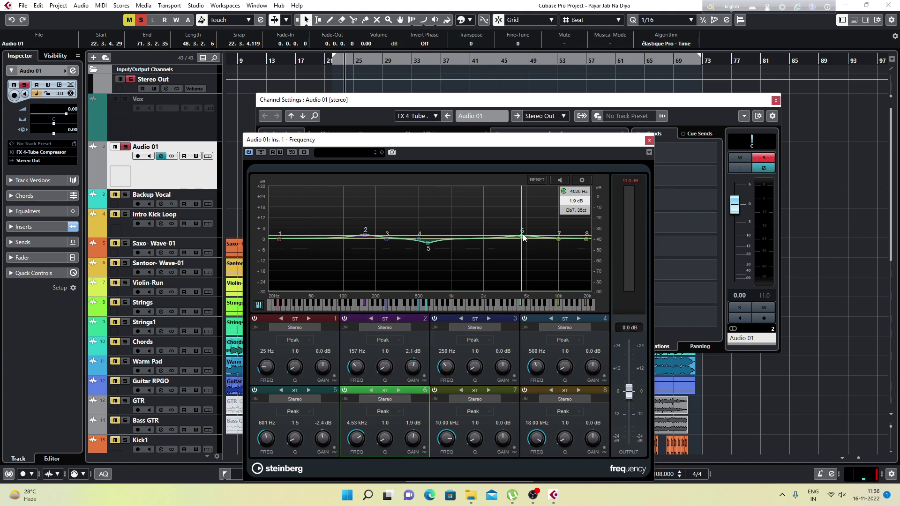
{"action": "left_click_drag", "start_coordinate": [523, 238], "coordinate": [522, 237]}
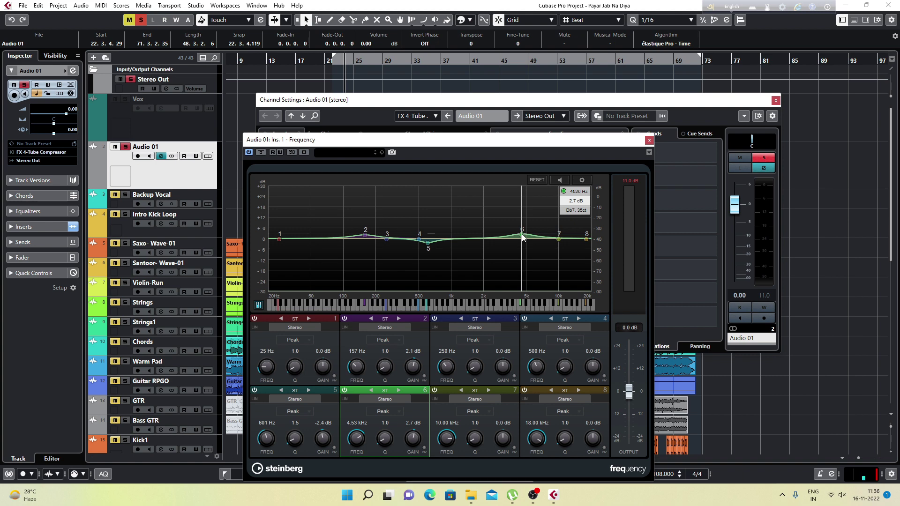
{"action": "left_click_drag", "start_coordinate": [523, 238], "coordinate": [524, 239]}
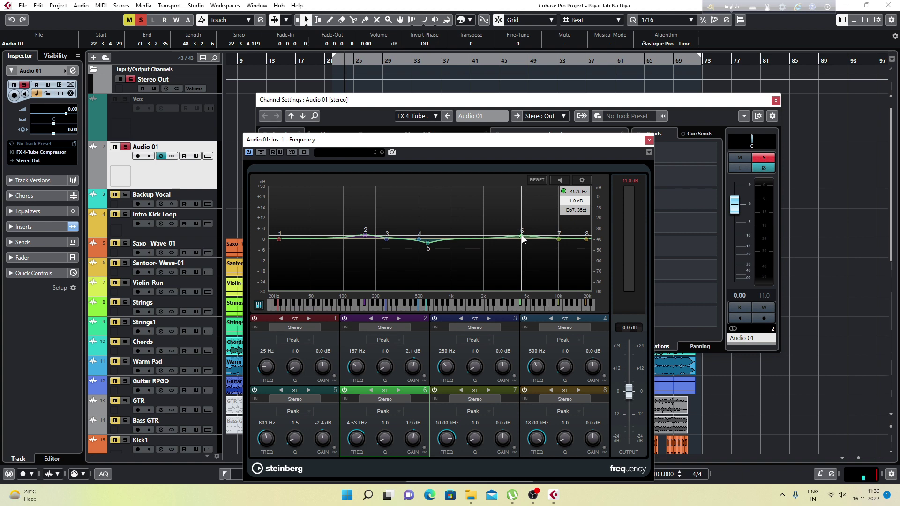
- Play the vocal and audition EQ band 6 in listen mode with the band bypassed
{"action": "key", "text": "space"}
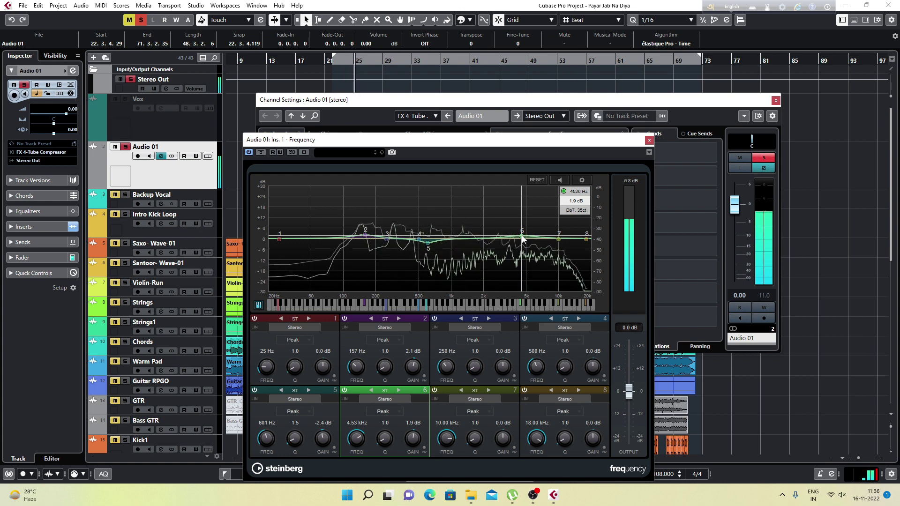
{"action": "left_click", "coordinate": [559, 180]}
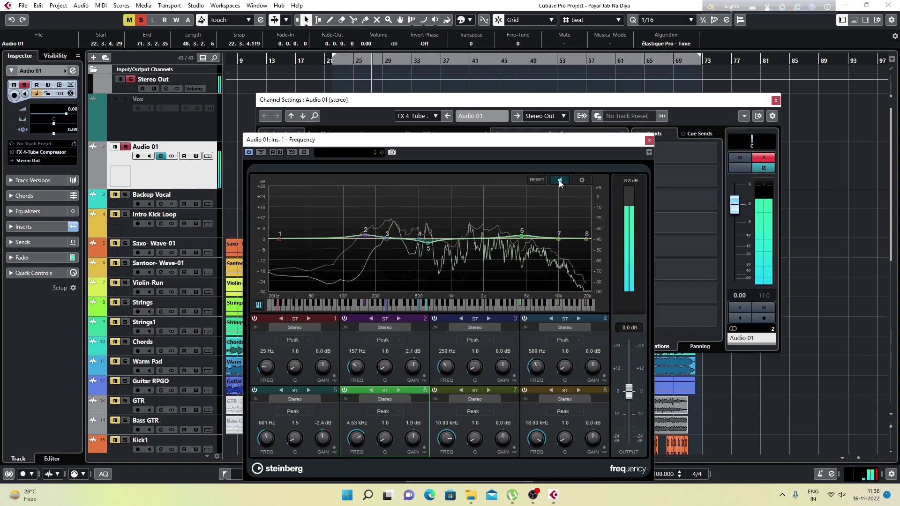
{"action": "double_click", "coordinate": [522, 235]}
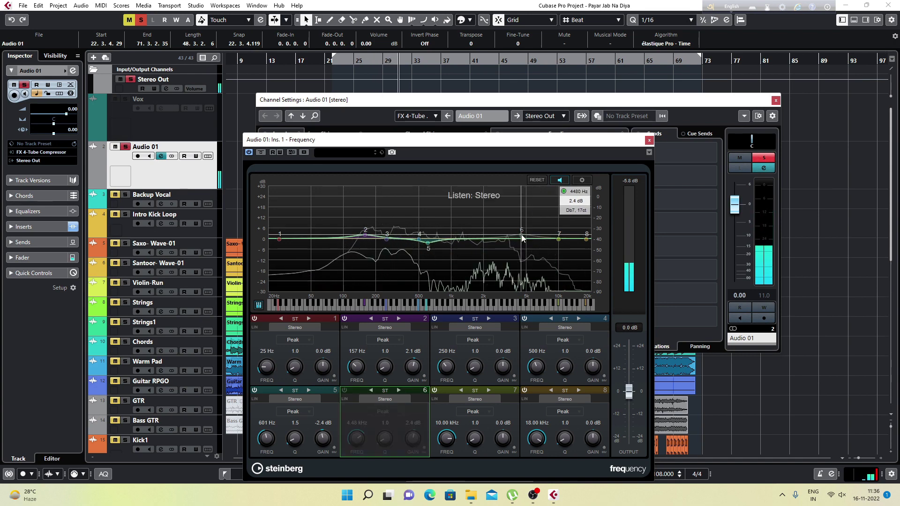
{"action": "left_click", "coordinate": [559, 180]}
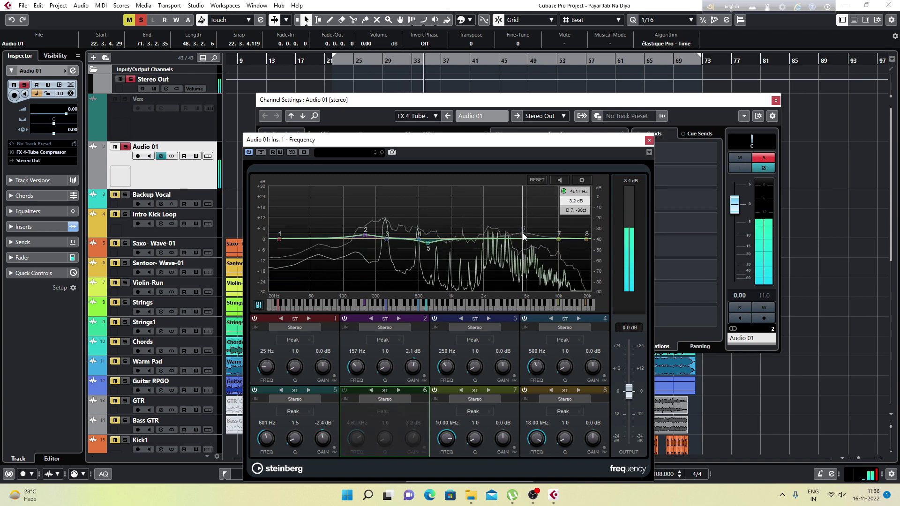
- Re-enable band 6 at about 4.81 kHz with 1.9 dB gain and a Q of 0.5, and close the Frequency EQ
{"action": "double_click", "coordinate": [521, 234]}
{"action": "left_click_drag", "start_coordinate": [521, 234], "coordinate": [524, 236]}
{"action": "scroll", "coordinate": [522, 235], "scroll_direction": "down", "scroll_amount": 5}
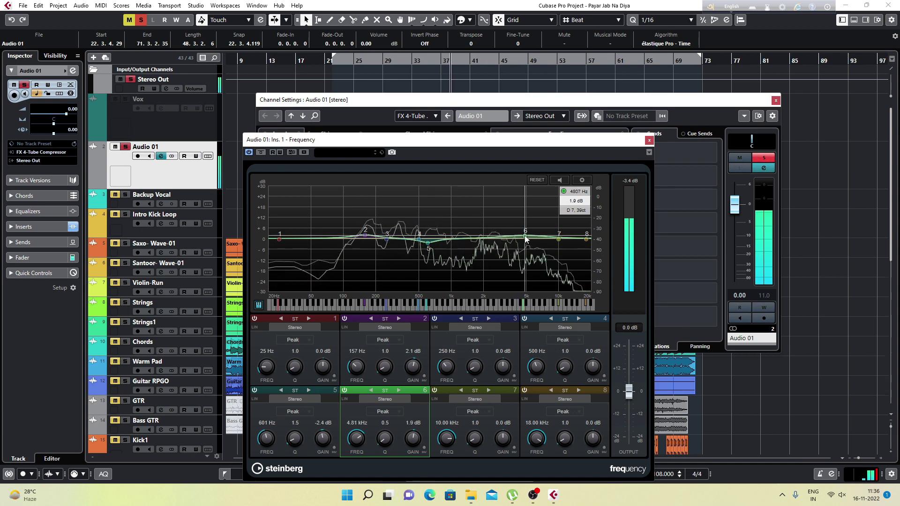
{"action": "key", "text": "space"}
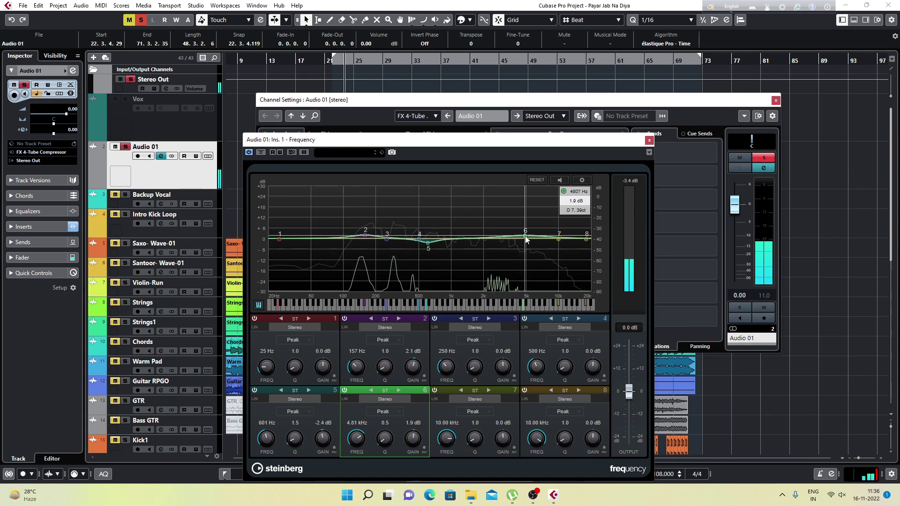
{"action": "left_click_drag", "start_coordinate": [647, 144], "coordinate": [645, 144]}
{"action": "left_click", "coordinate": [646, 141]}
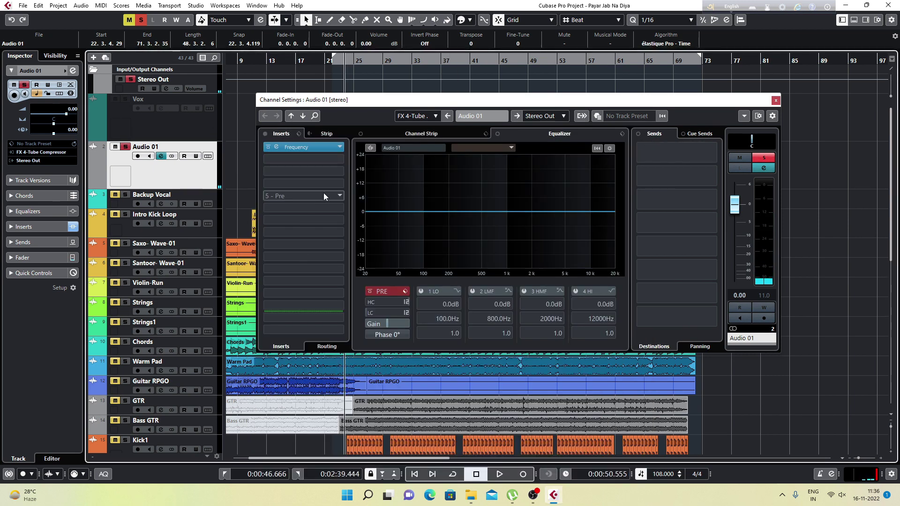
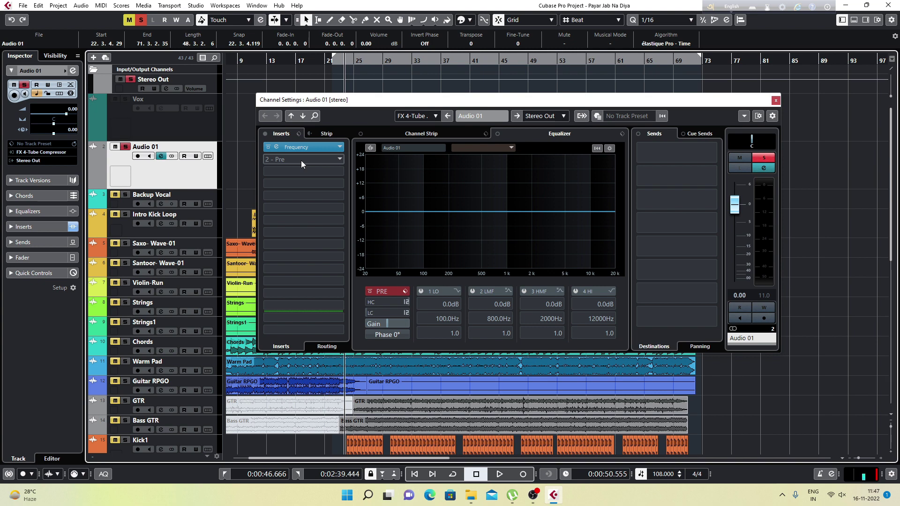
- Insert FabFilter Pro-MB in the second insert slot of Audio 01
{"action": "left_click", "coordinate": [301, 159]}
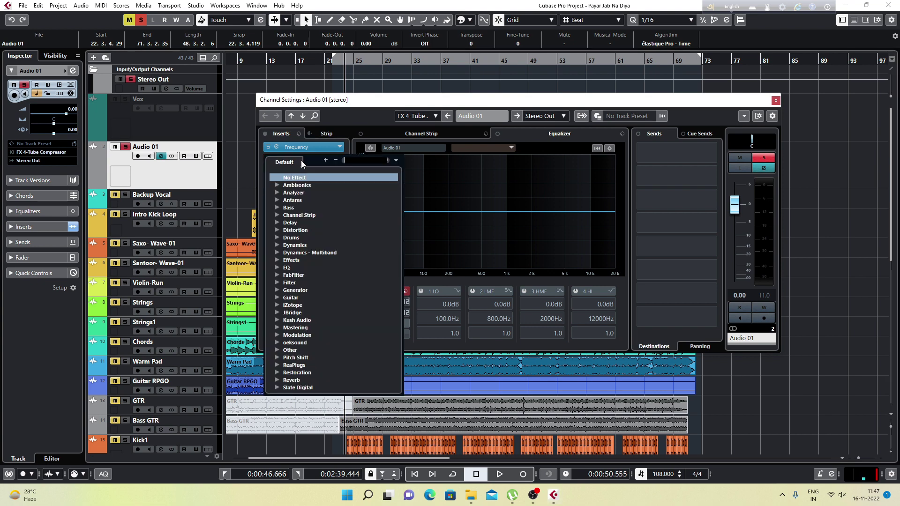
{"action": "type", "text": "pro"}
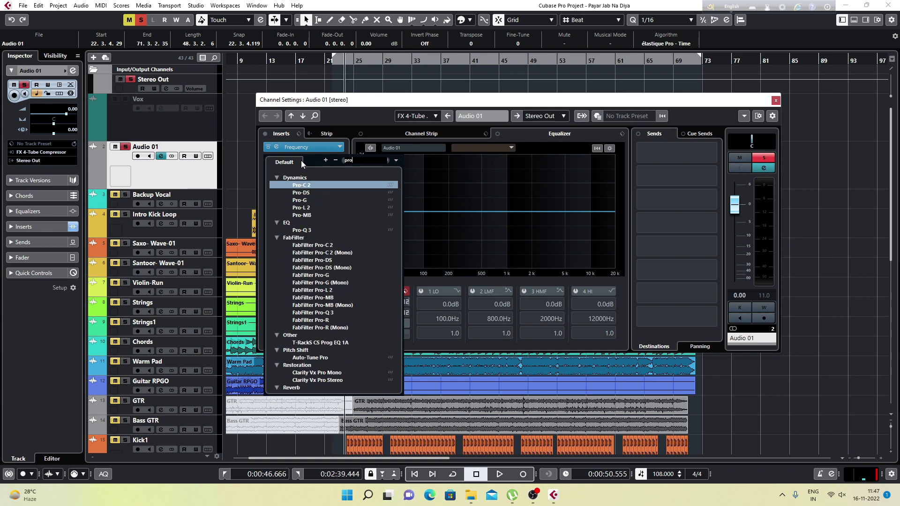
{"action": "left_click", "coordinate": [312, 298]}
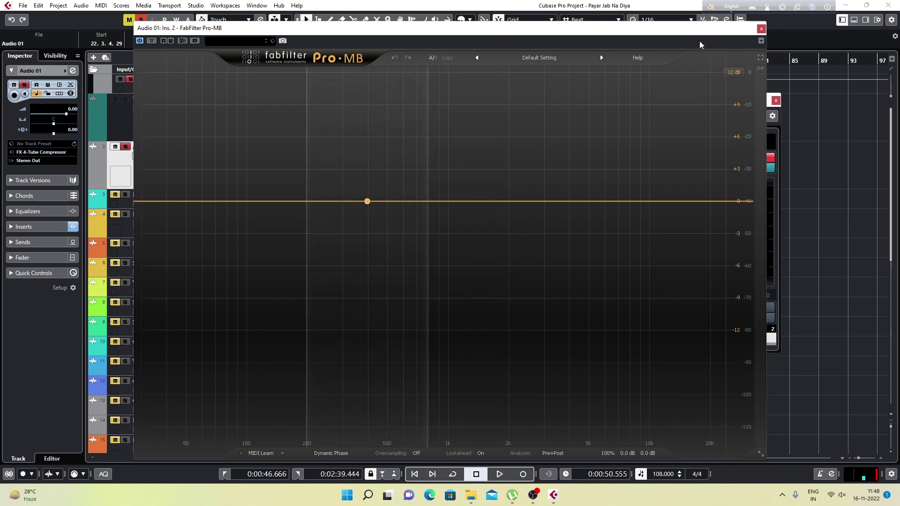
- Create a narrow Pro-MB band near 493 Hz with about -17.55 dB threshold and a shorter attack, and add a second band higher up
{"action": "key", "text": "space"}
{"action": "left_click", "coordinate": [397, 239]}
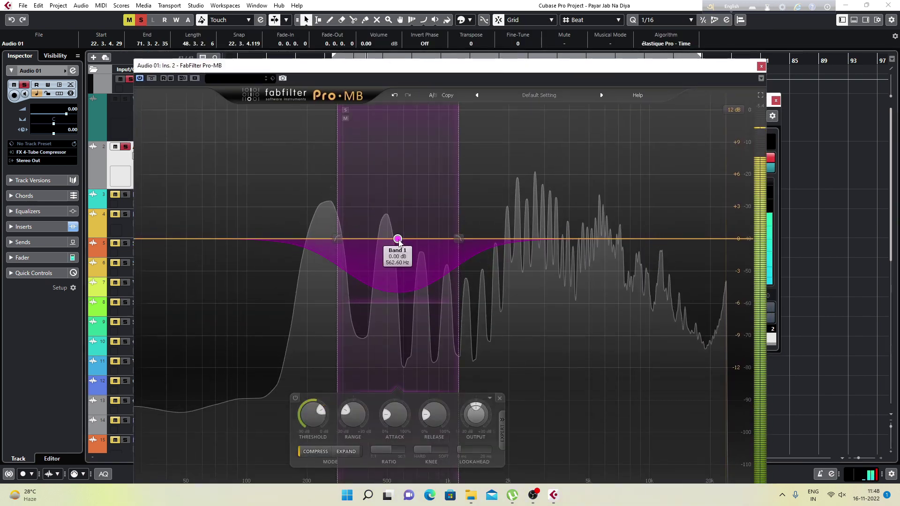
{"action": "scroll", "coordinate": [397, 281], "scroll_direction": "down", "scroll_amount": 1}
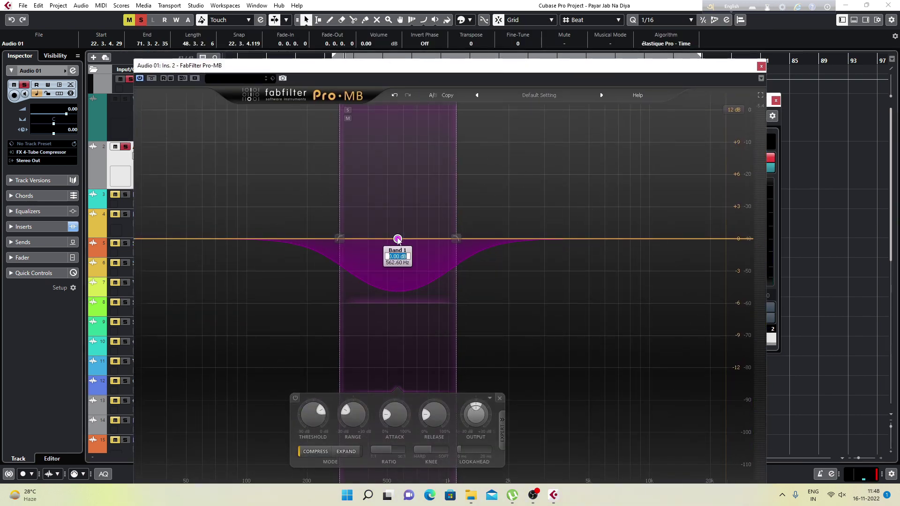
{"action": "left_click_drag", "start_coordinate": [339, 239], "coordinate": [368, 240]}
{"action": "left_click_drag", "start_coordinate": [456, 239], "coordinate": [422, 239]}
{"action": "left_click_drag", "start_coordinate": [338, 416], "coordinate": [308, 416]}
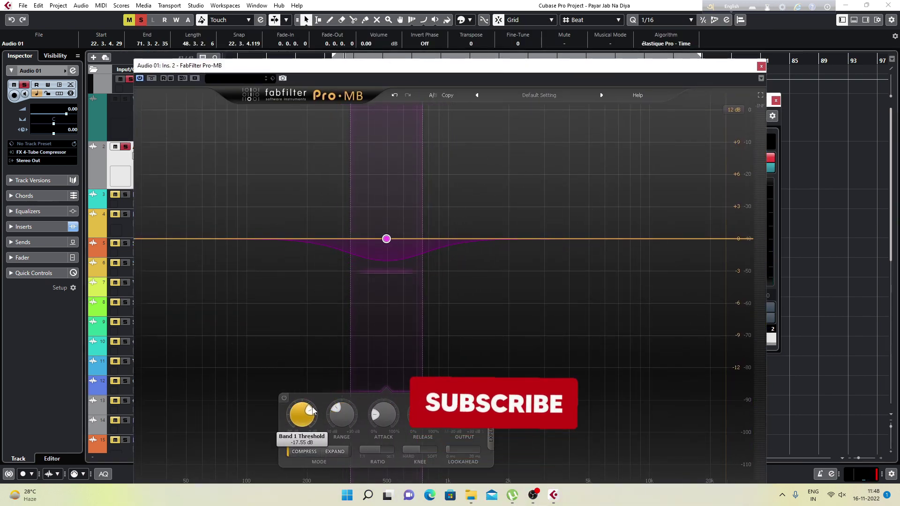
{"action": "left_click_drag", "start_coordinate": [375, 415], "coordinate": [375, 423]}
{"action": "scroll", "coordinate": [386, 238], "scroll_direction": "down", "scroll_amount": 1}
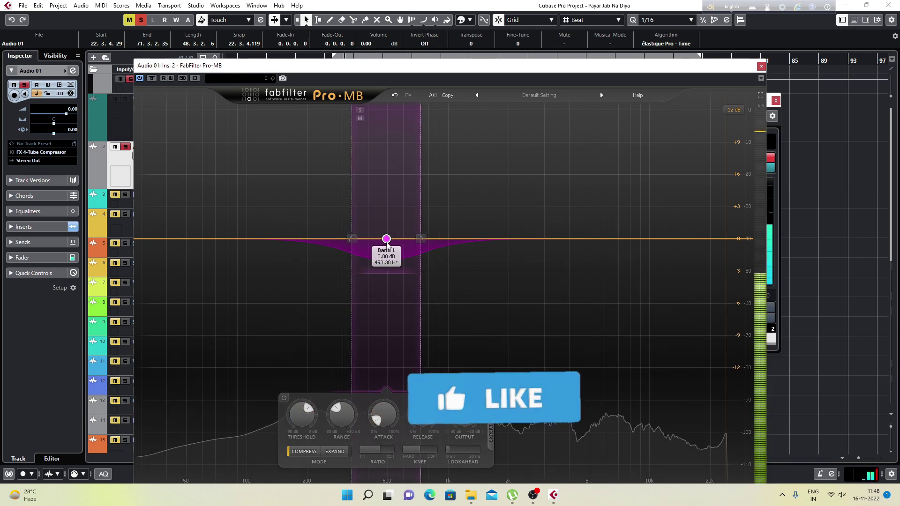
{"action": "left_click", "coordinate": [512, 239]}
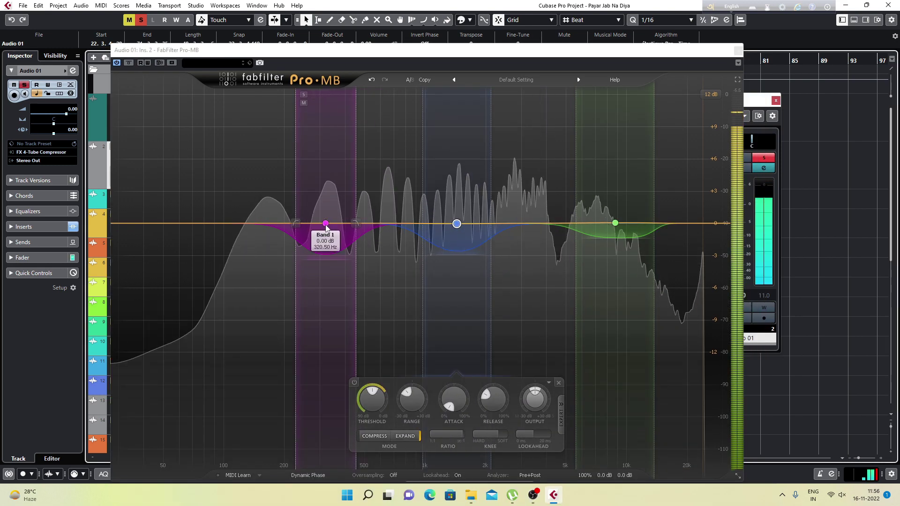
- Move band 1 to about 282 Hz with a range of about -3.83 dB, and shift band 2 slightly lower with a deeper range
{"action": "left_click", "coordinate": [314, 223]}
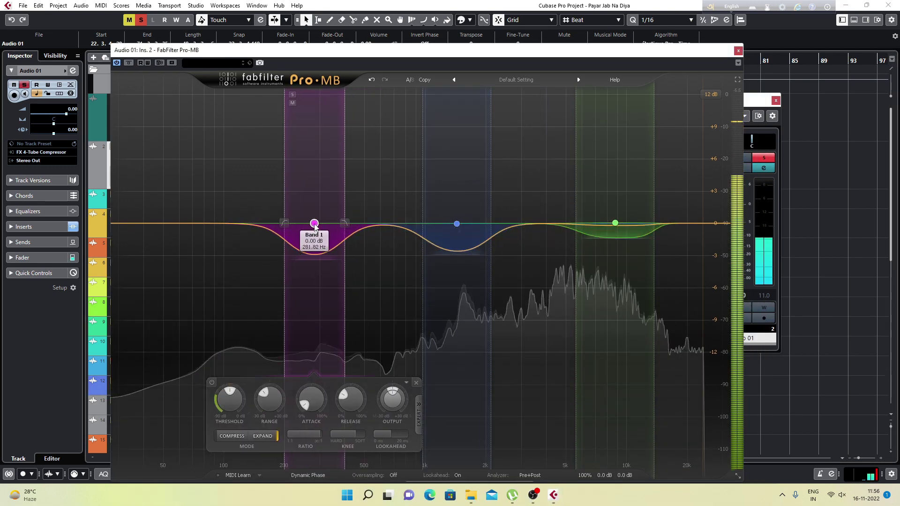
{"action": "left_click_drag", "start_coordinate": [456, 224], "coordinate": [453, 224]}
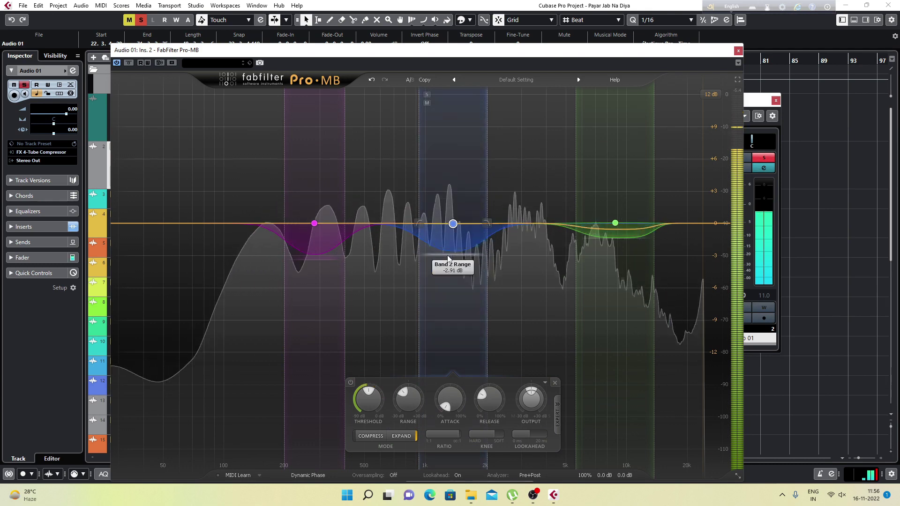
{"action": "left_click_drag", "start_coordinate": [448, 258], "coordinate": [448, 263]}
{"action": "left_click", "coordinate": [313, 256]}
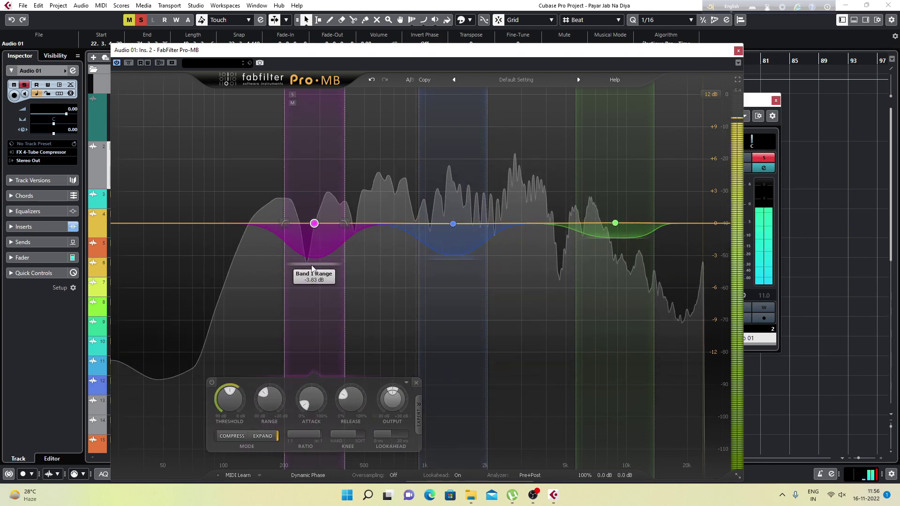
- Shift band 3 lower in frequency, audition bands 1 and 2 in solo, and close the Pro-MB window
{"action": "left_click_drag", "start_coordinate": [618, 229], "coordinate": [606, 229]}
{"action": "left_click", "coordinate": [293, 95]}
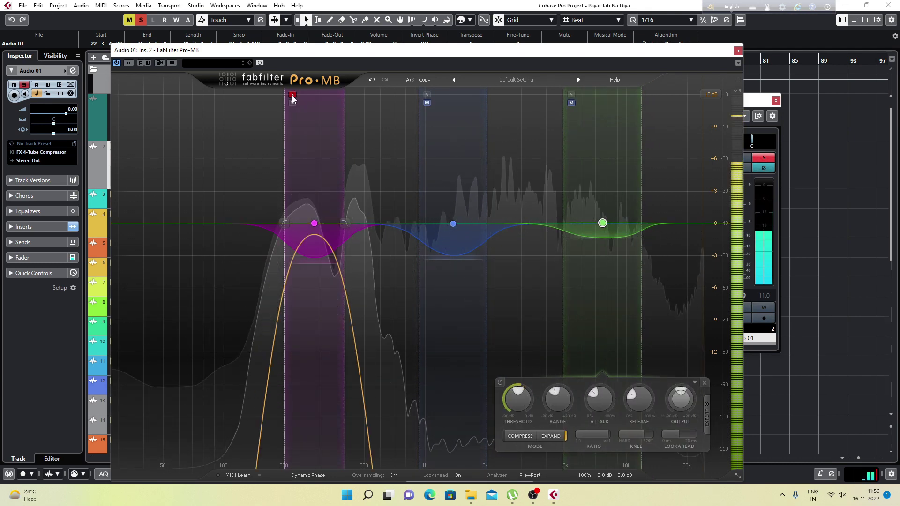
{"action": "left_click", "coordinate": [426, 95]}
{"action": "left_click", "coordinate": [427, 95]}
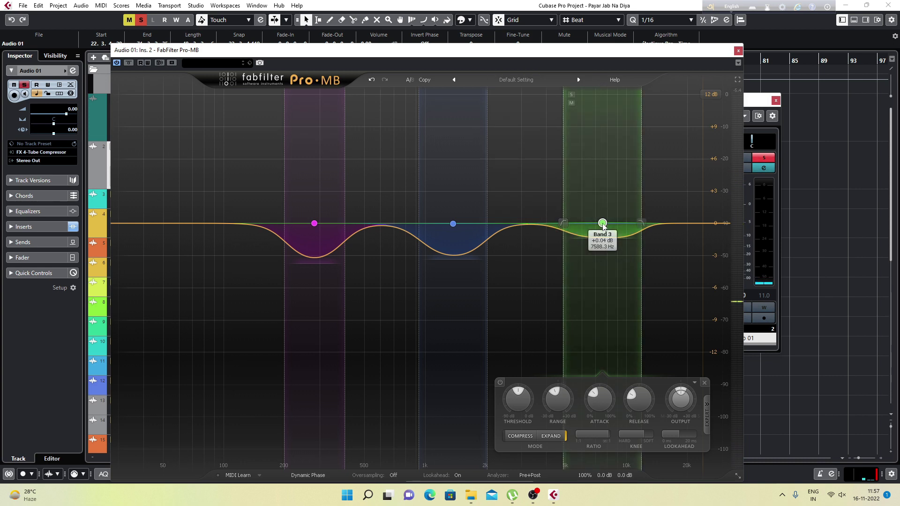
{"action": "left_click_drag", "start_coordinate": [601, 224], "coordinate": [599, 224]}
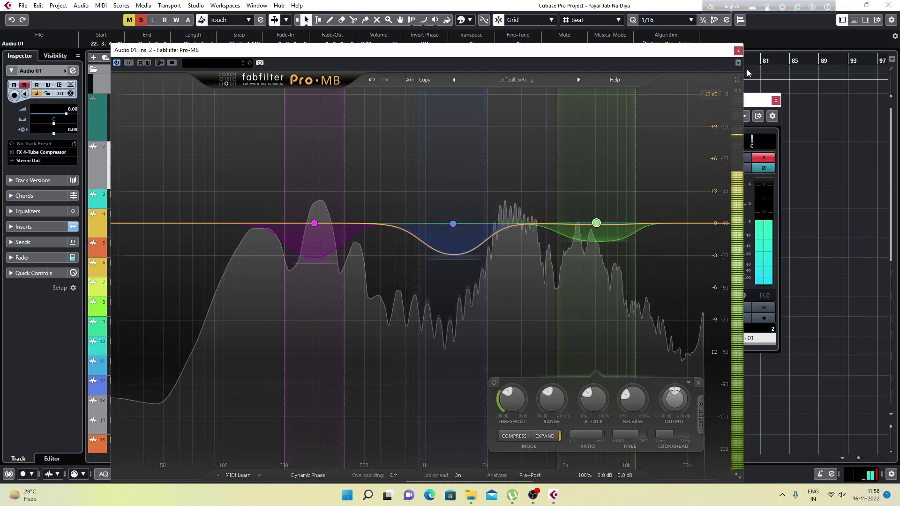
{"action": "left_click", "coordinate": [737, 51]}
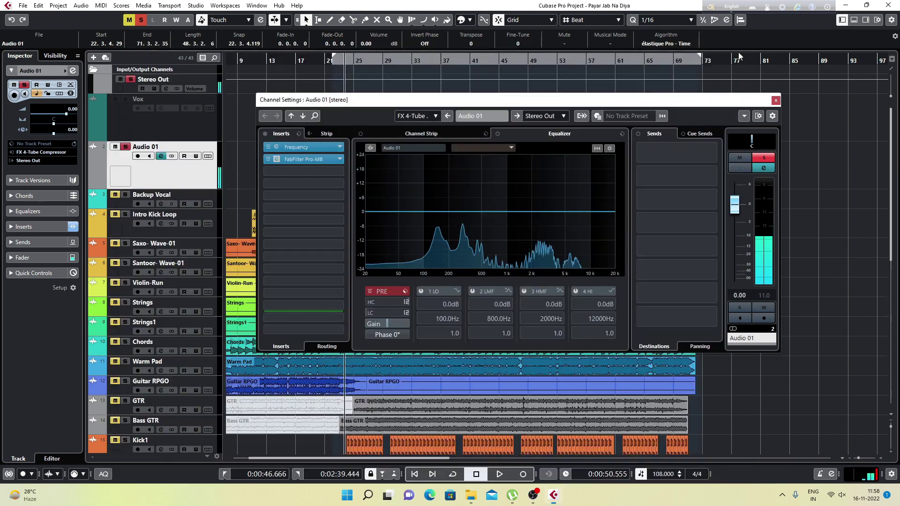
- Insert the NX Stereo plug-in in the third insert slot of Audio 01
{"action": "left_click", "coordinate": [297, 171]}
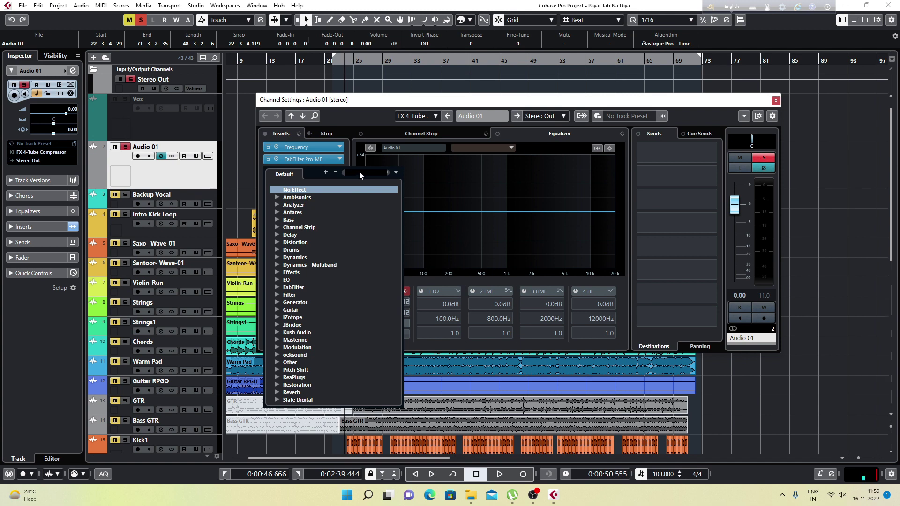
{"action": "type", "text": "nx"}
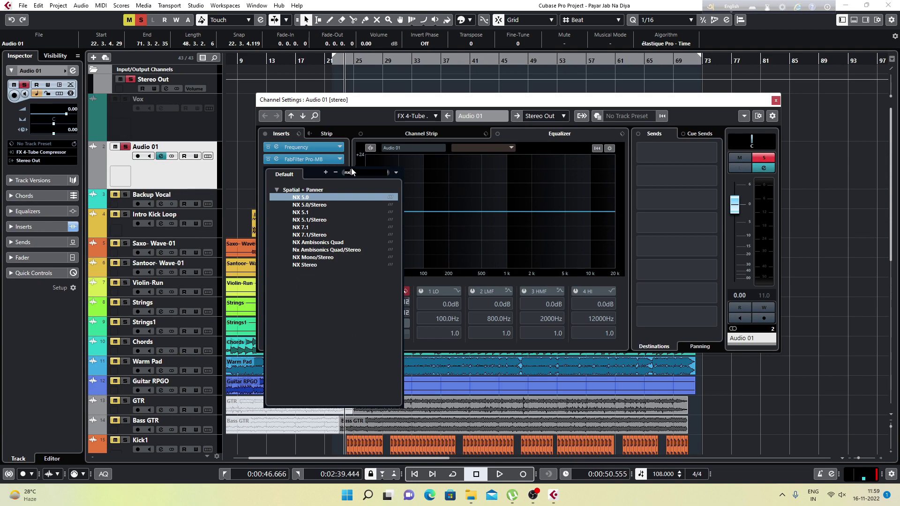
{"action": "left_click", "coordinate": [304, 265]}
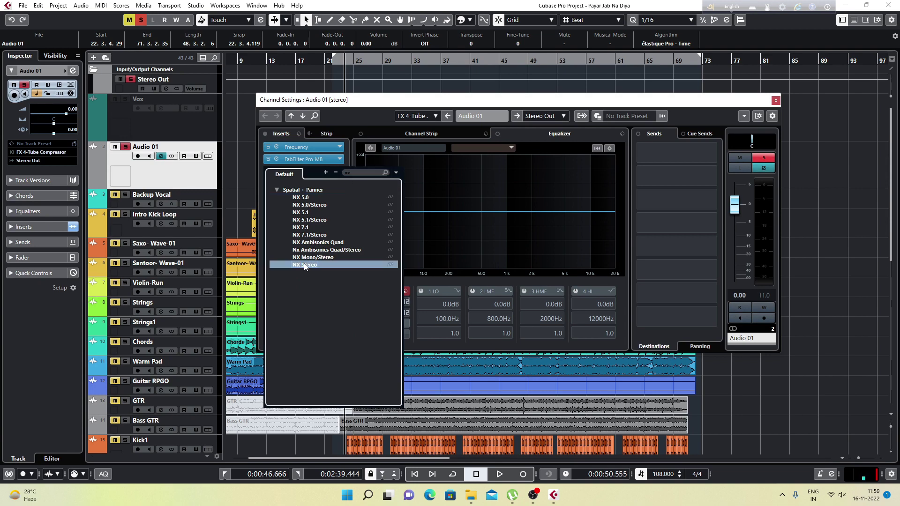
- Widen the front speaker spread in NX Stereo during playback, and close the plug-in window
{"action": "key", "text": "space"}
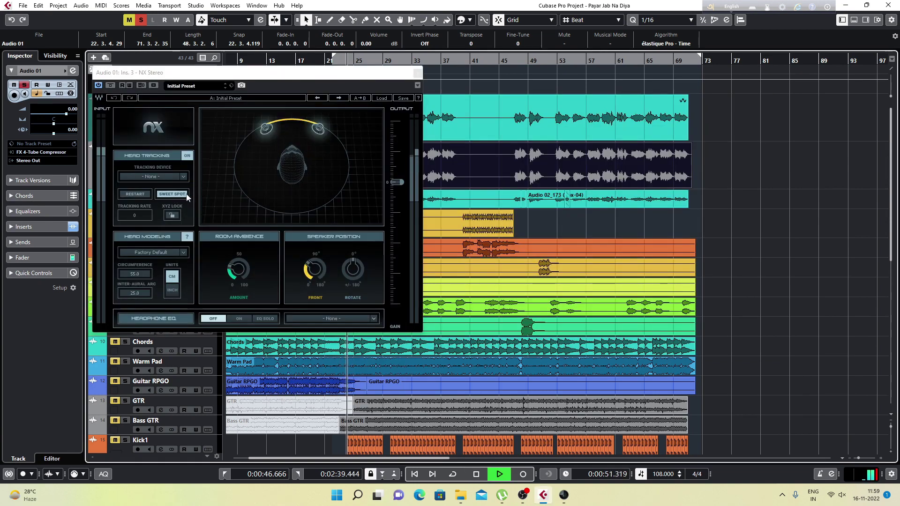
{"action": "left_click", "coordinate": [262, 132]}
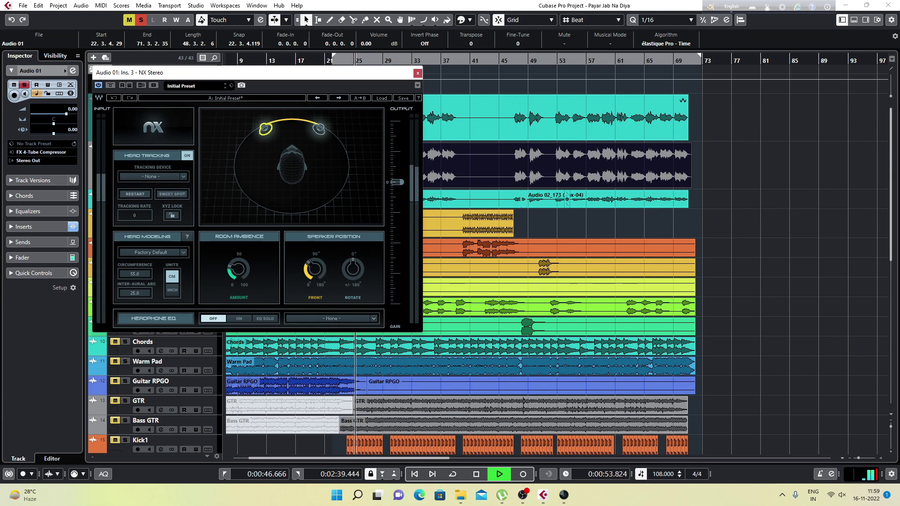
{"action": "left_click_drag", "start_coordinate": [262, 131], "coordinate": [259, 133]}
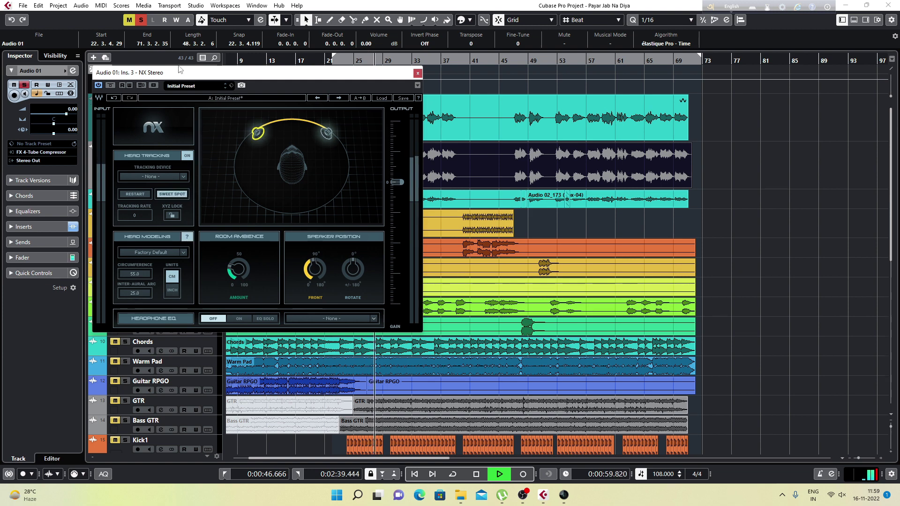
{"action": "left_click_drag", "start_coordinate": [178, 72], "coordinate": [361, 73]}
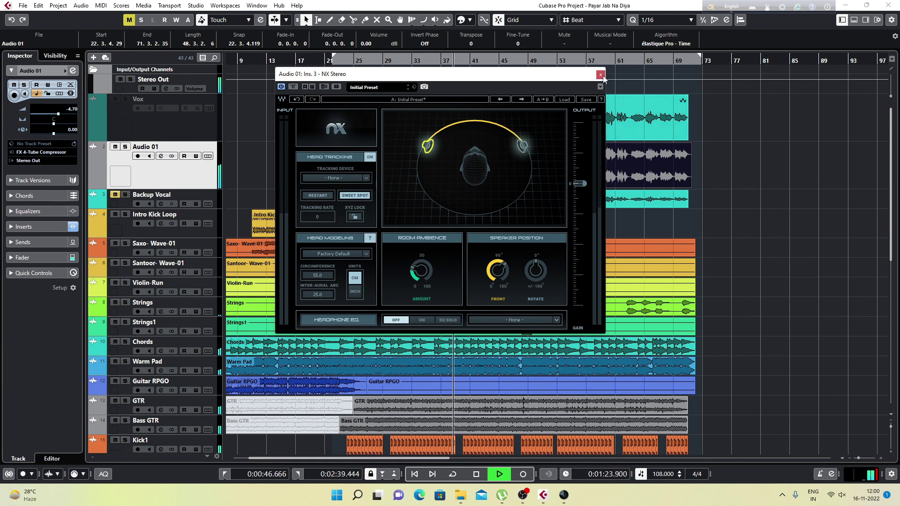
{"action": "key", "text": "space"}
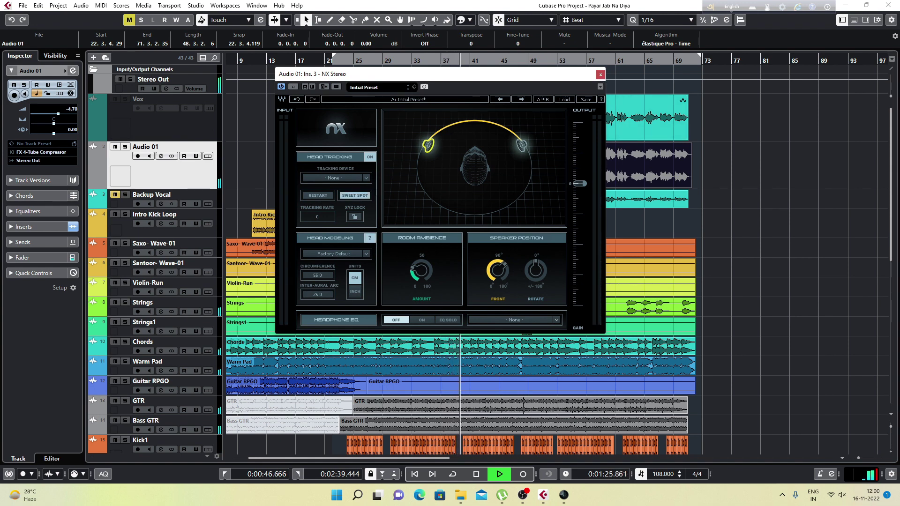
{"action": "left_click", "coordinate": [600, 74]}
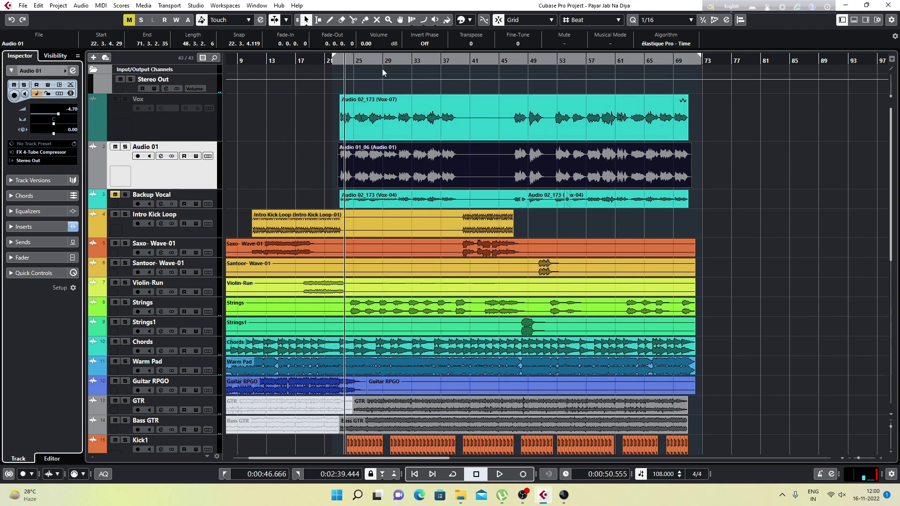
- Play the mix, solo the Audio 01 track, and relocate playback further into the vocal clip
{"action": "key", "text": "space"}
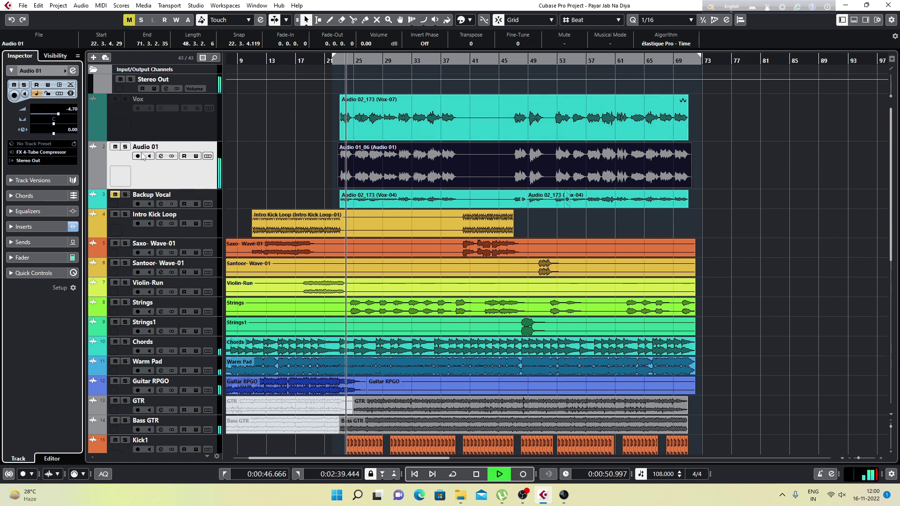
{"action": "key", "text": "s"}
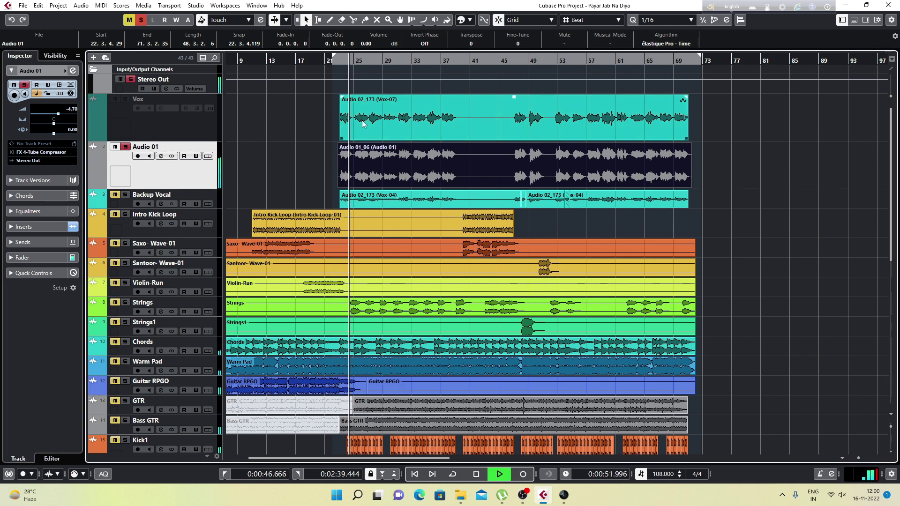
{"action": "left_click", "coordinate": [371, 60]}
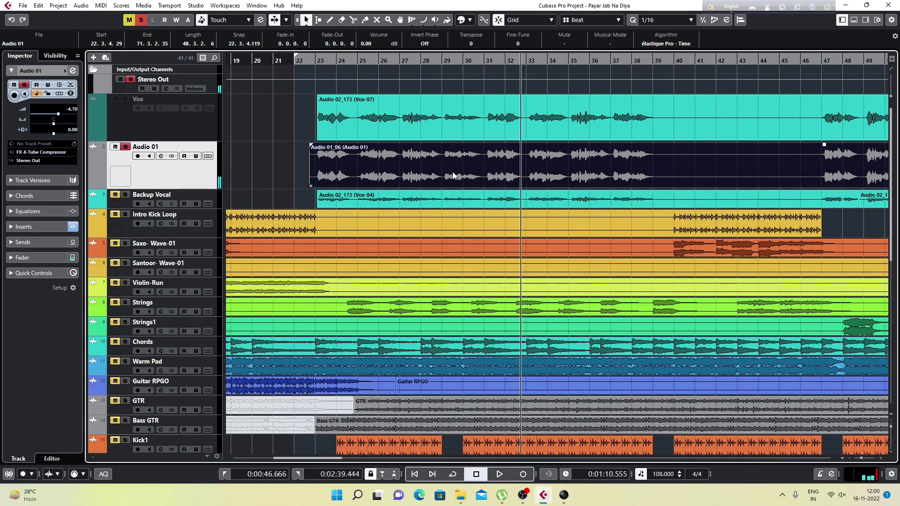
- Audition the soloed vocal and set the playback start to about bar 33
{"action": "key", "text": "g"}
{"action": "key", "text": "g"}
{"action": "key", "text": "g"}
{"action": "key", "text": "g"}
{"action": "key", "text": "g"}
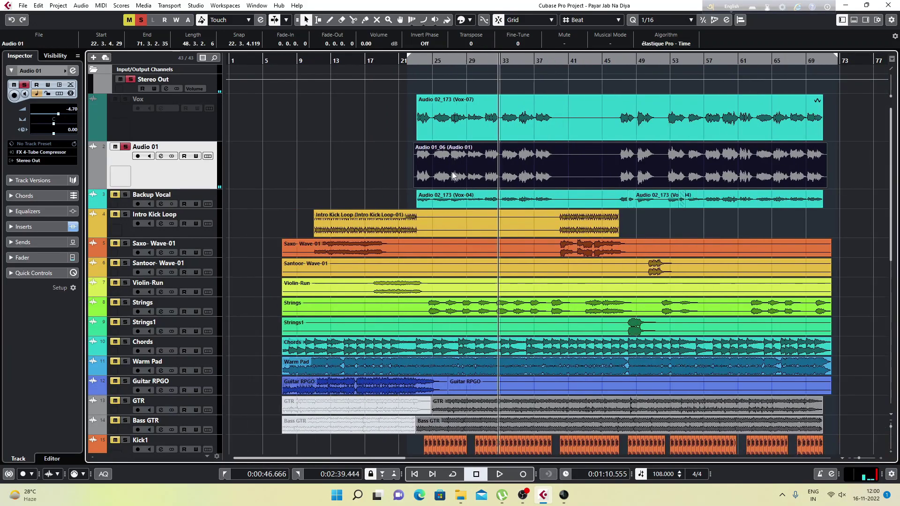
{"action": "left_click", "coordinate": [563, 112]}
{"action": "key", "text": "space"}
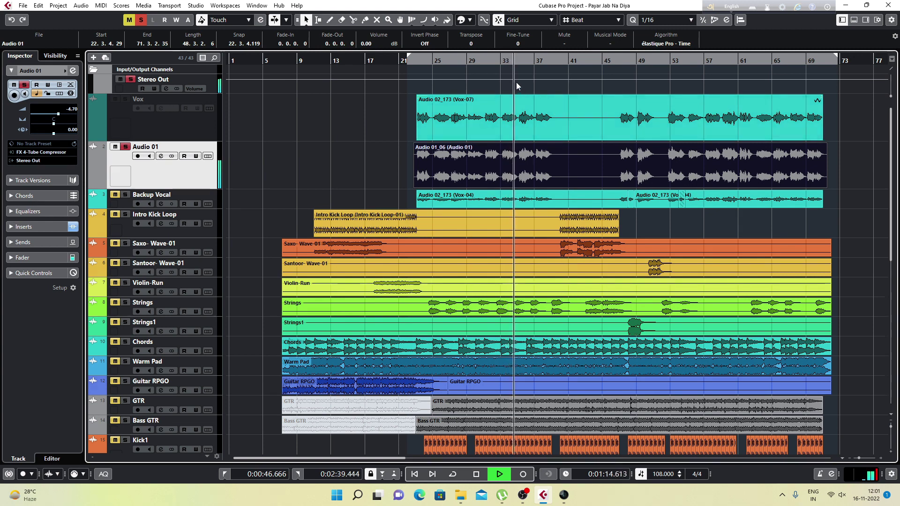
{"action": "left_click", "coordinate": [503, 59]}
{"action": "left_click", "coordinate": [499, 62]}
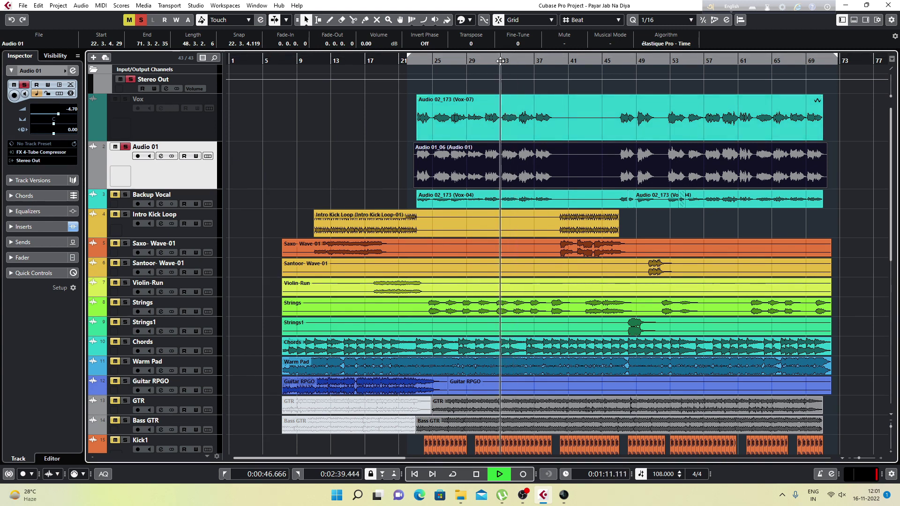
{"action": "key", "text": "space"}
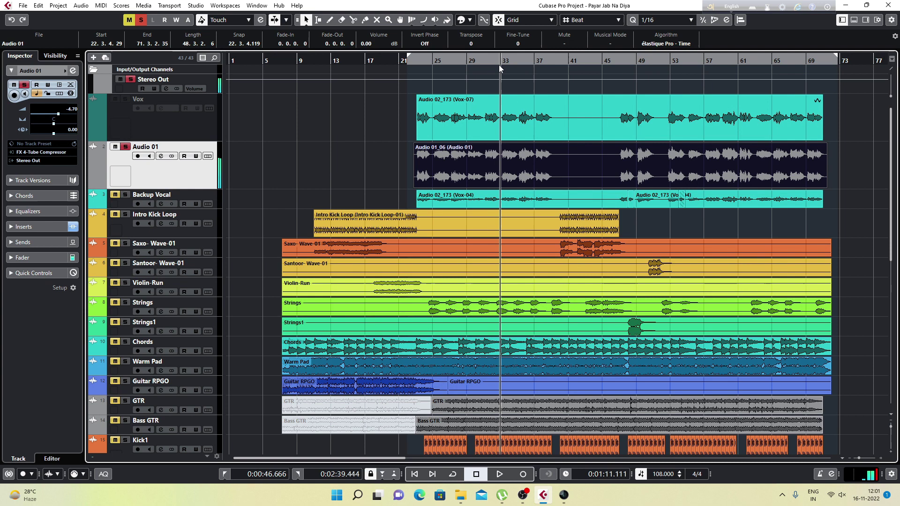
- Insert FabFilter Pro-DS in the fourth insert slot of Audio 01
{"action": "left_click", "coordinate": [161, 157]}
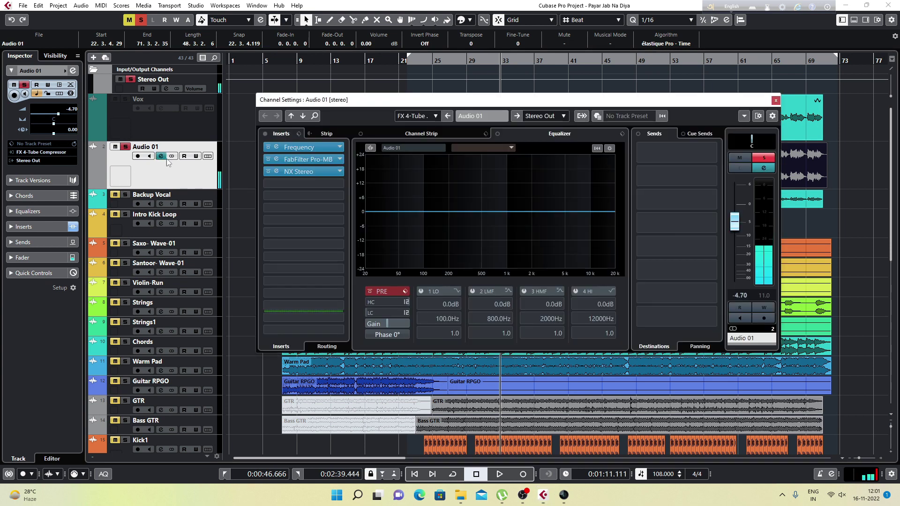
{"action": "left_click", "coordinate": [291, 183]}
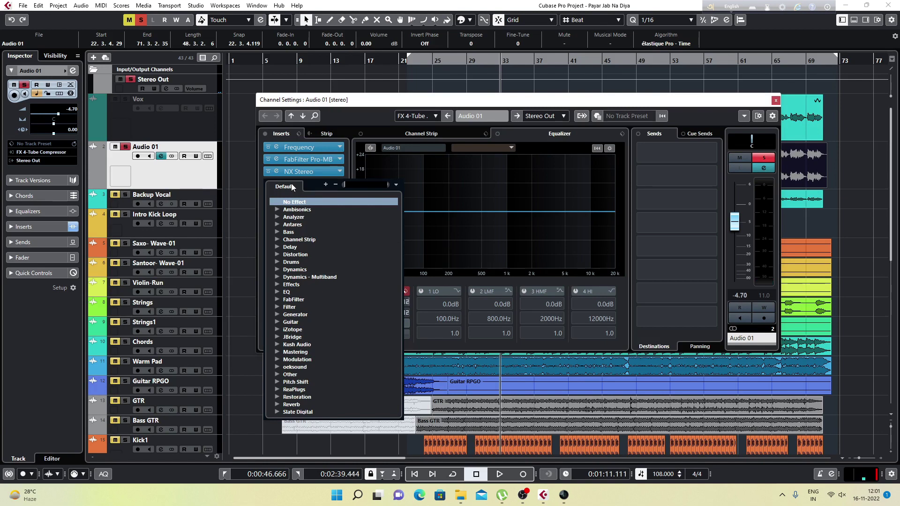
{"action": "type", "text": "pro"}
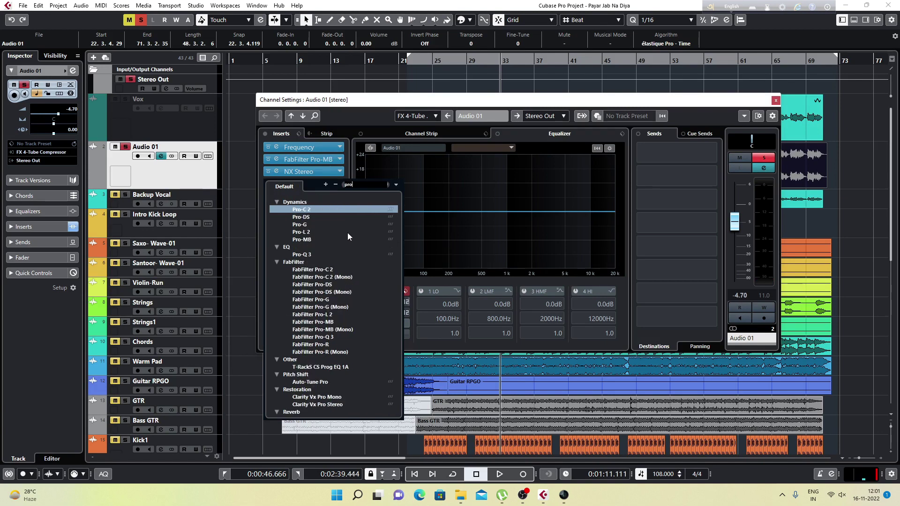
{"action": "left_click", "coordinate": [313, 285]}
- Audition the Pro-DS de-essing on the soloed vocal, including the sibilance trigger signal alone, and close the plug-in window
{"action": "key", "text": "space"}
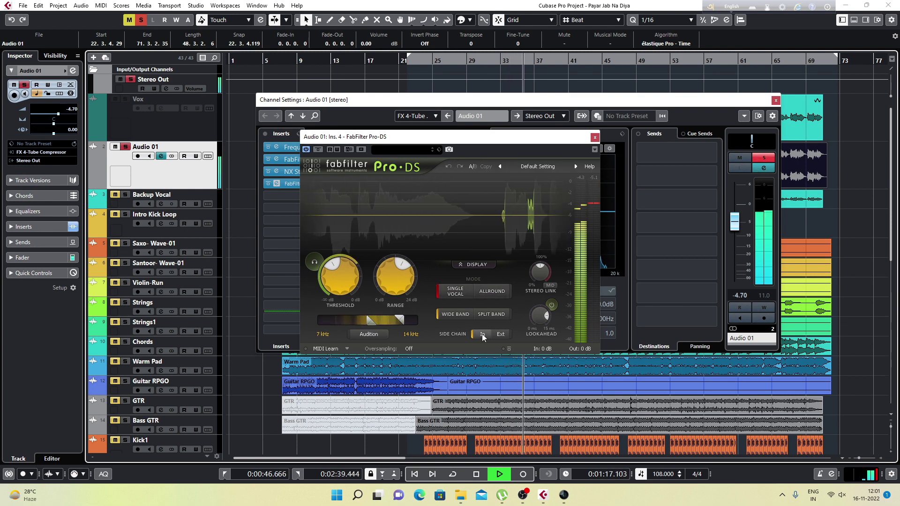
{"action": "mouse_move", "coordinate": [482, 337]}
{"action": "key", "text": "space"}
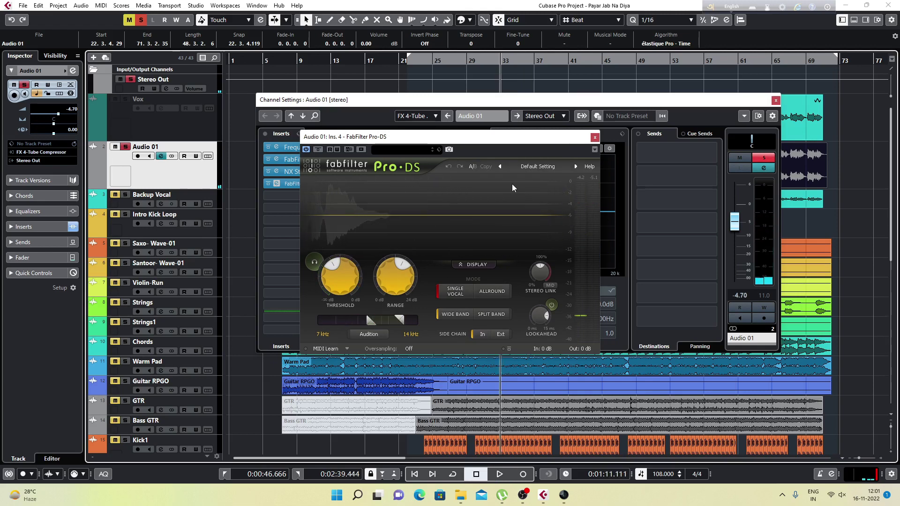
{"action": "left_click", "coordinate": [314, 262]}
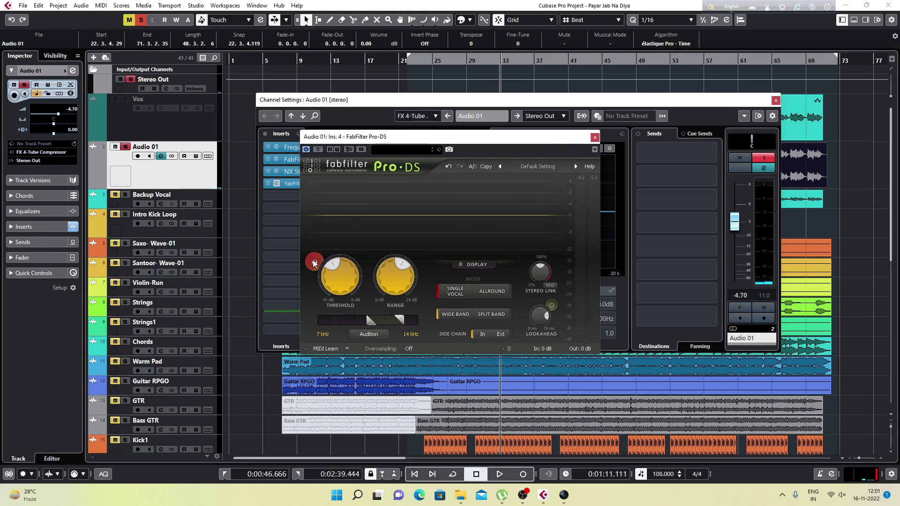
{"action": "key", "text": "space"}
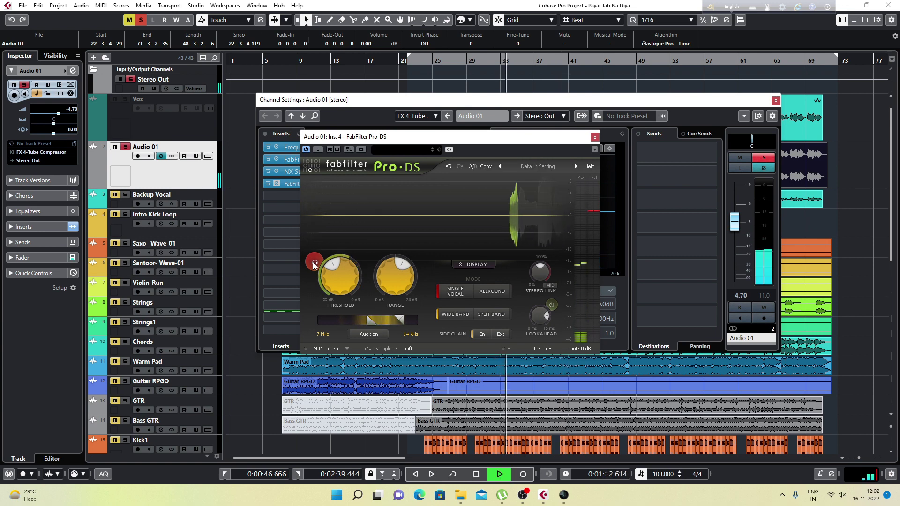
{"action": "left_click", "coordinate": [313, 263]}
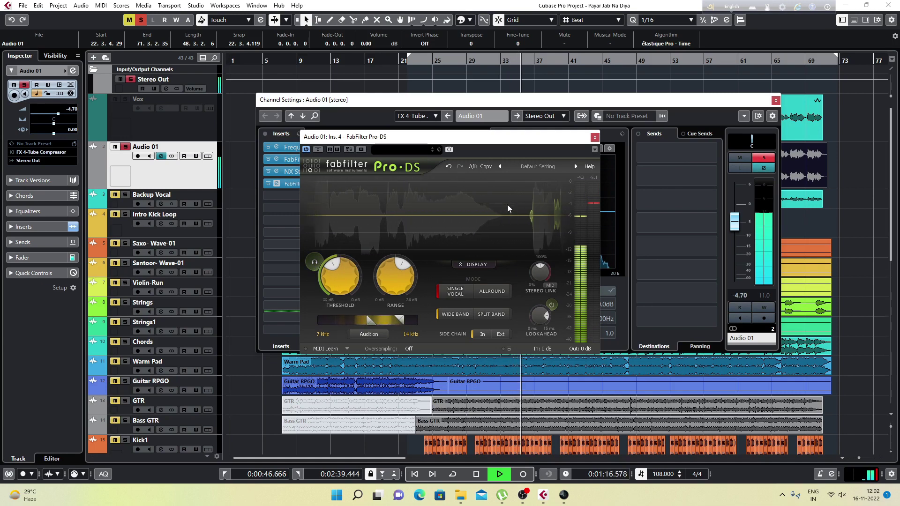
{"action": "left_click", "coordinate": [594, 138]}
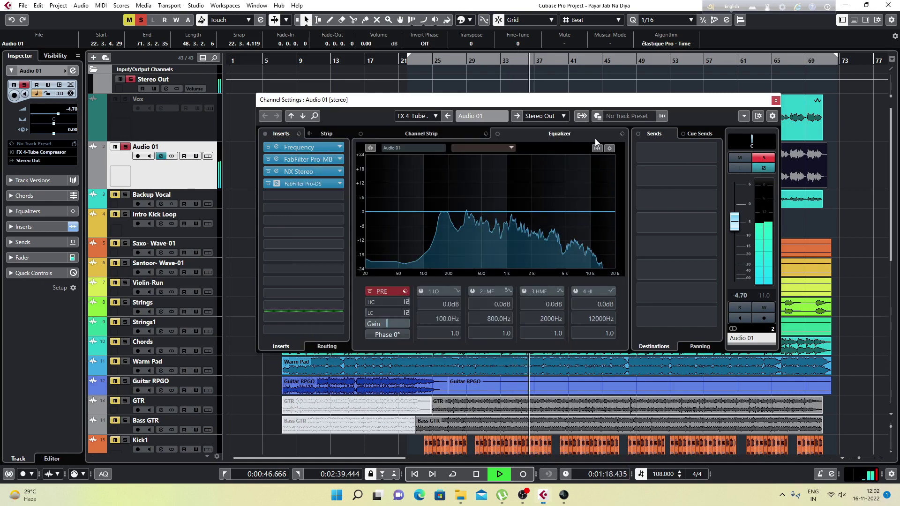
{"action": "key", "text": "space"}
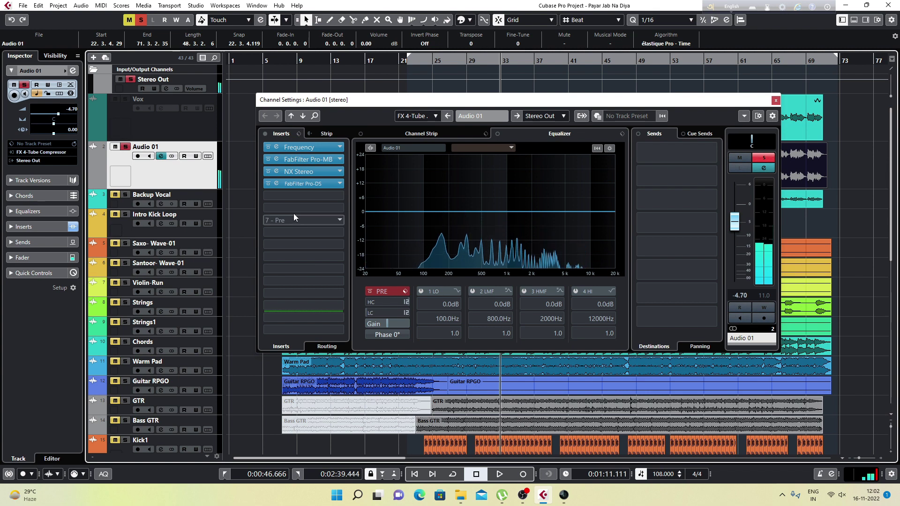
- Insert the Limiter plug-in in the fifth insert slot of Audio 01
{"action": "left_click", "coordinate": [286, 194]}
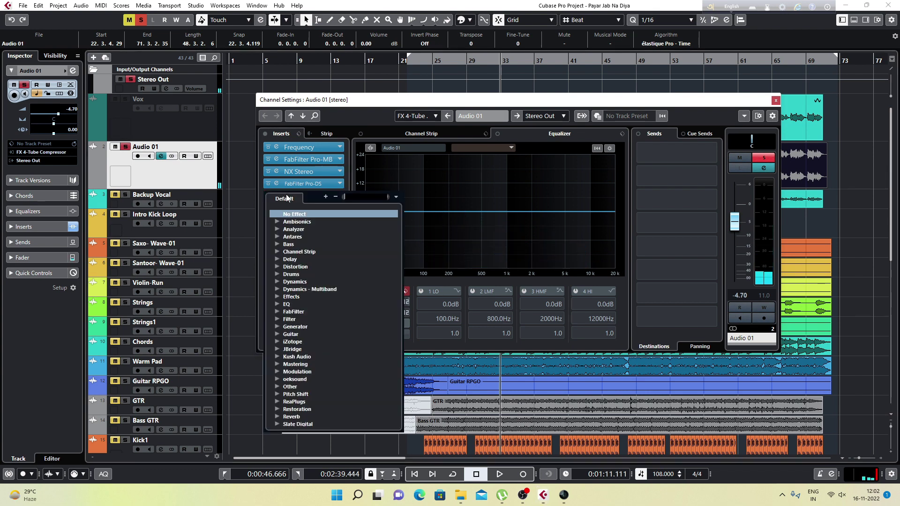
{"action": "type", "text": "limi"}
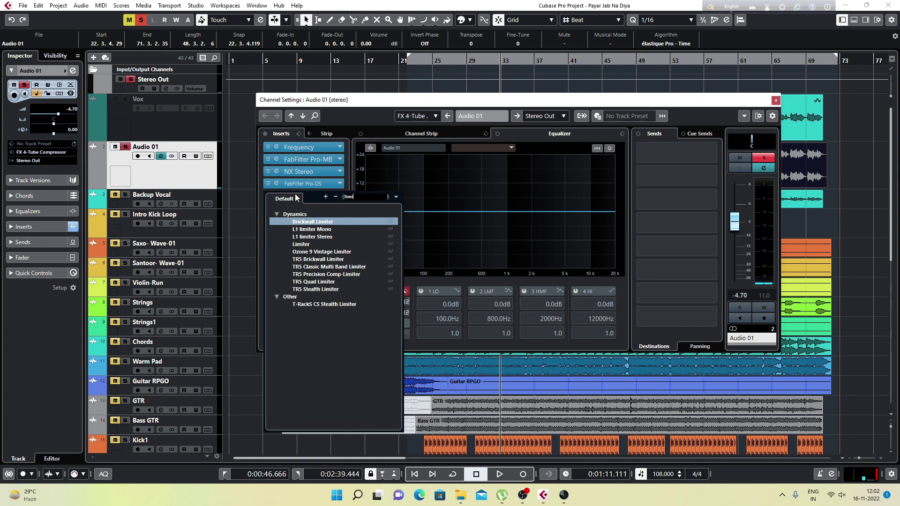
{"action": "left_click", "coordinate": [303, 244]}
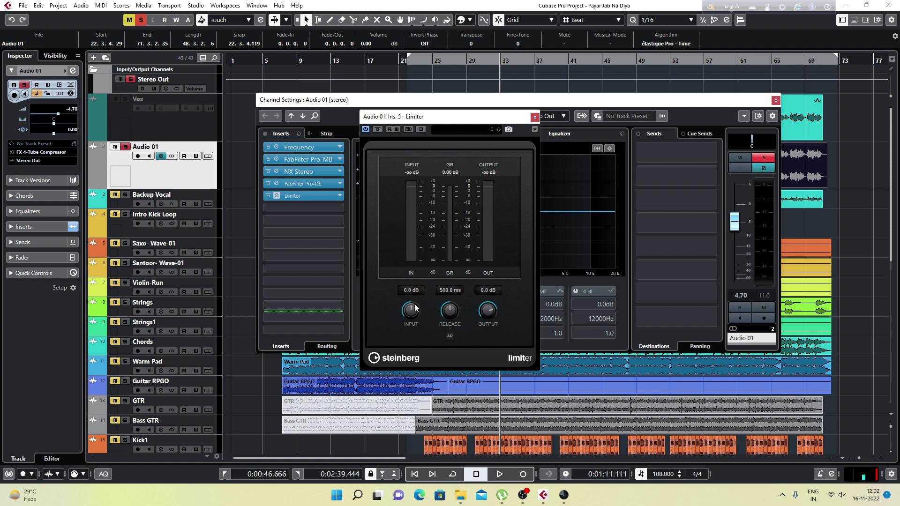
- Raise the Limiter input to about 7.4 dB and lower its output to about -8.6 dB during playback, closing its window
{"action": "key", "text": "space"}
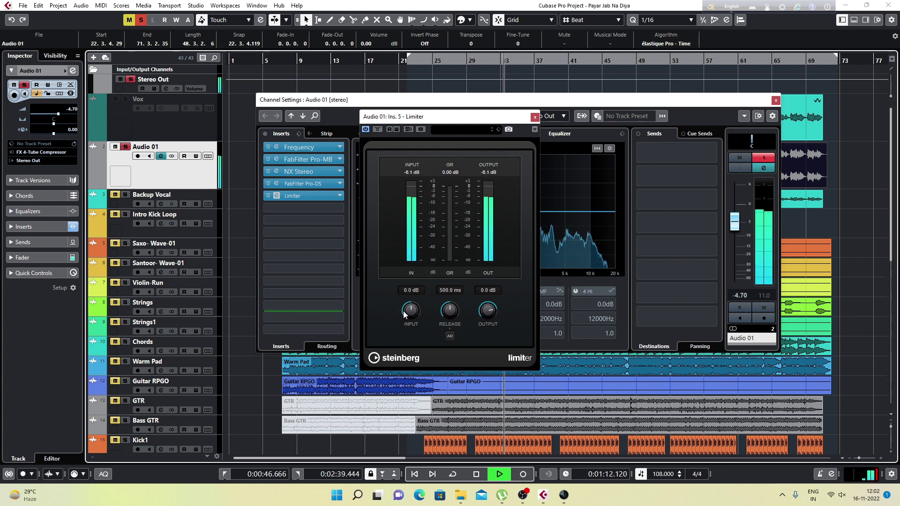
{"action": "left_click_drag", "start_coordinate": [406, 313], "coordinate": [411, 299]}
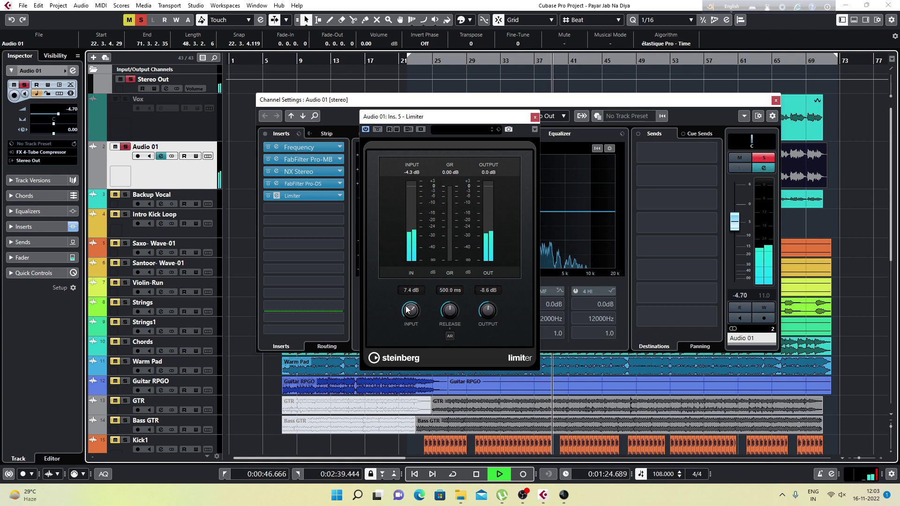
{"action": "left_click_drag", "start_coordinate": [407, 307], "coordinate": [405, 306]}
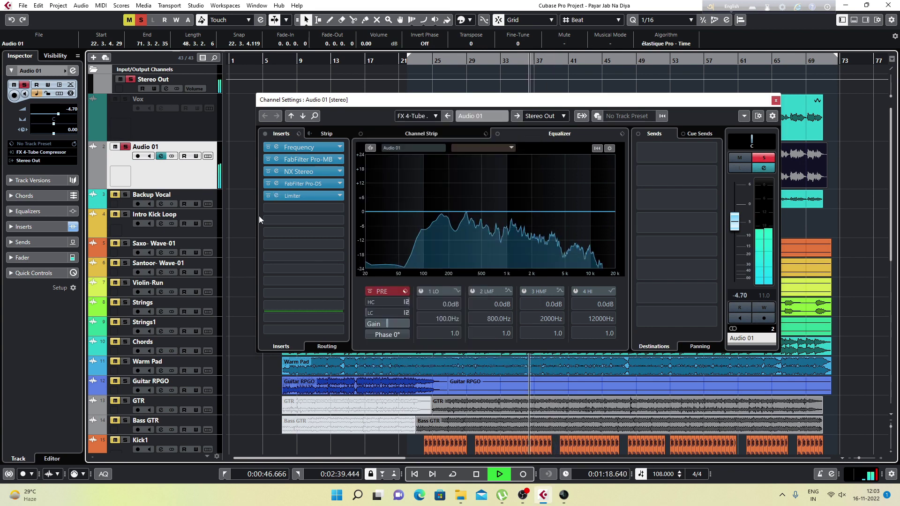
{"action": "key", "text": "space"}
- Insert the Fresh Air plug-in in the sixth insert slot of Audio 01
{"action": "left_click", "coordinate": [293, 209]}
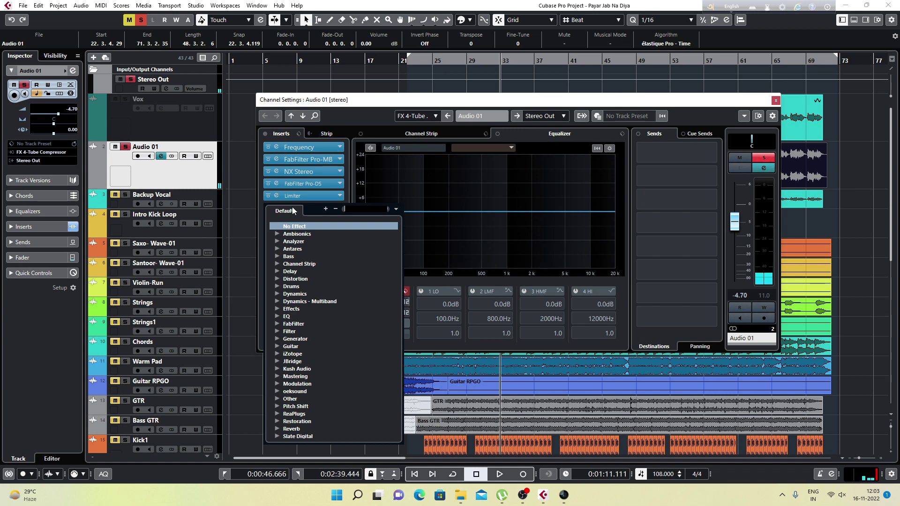
{"action": "type", "text": "fres"}
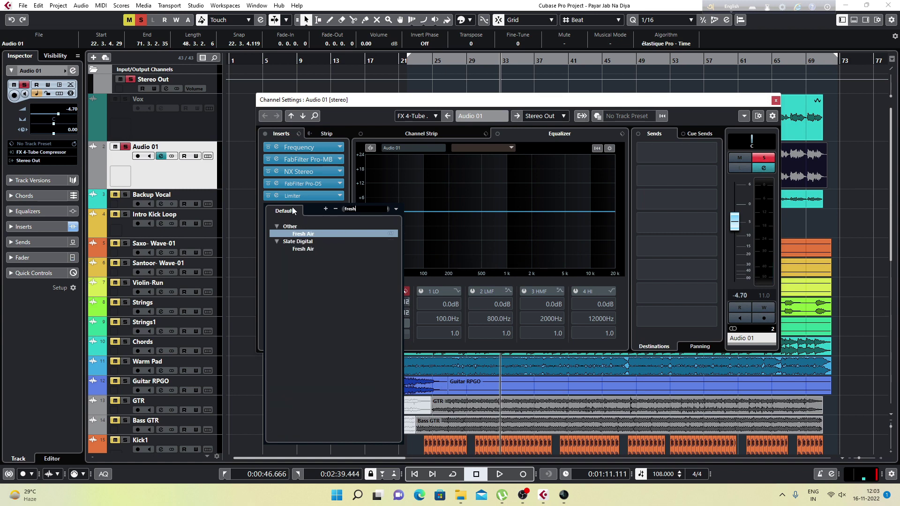
{"action": "type", "text": "h"}
{"action": "left_click", "coordinate": [309, 234]}
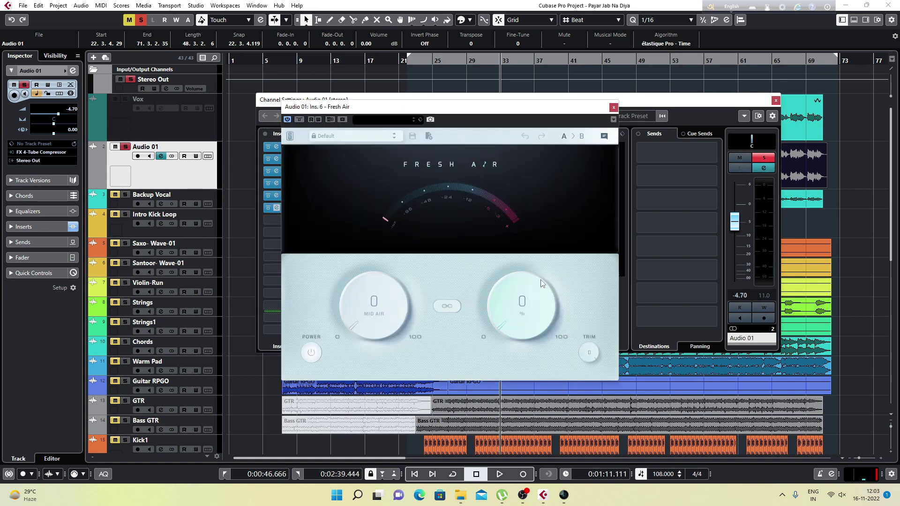
- Set Fresh Air's High Air to 18 and Mid Air to 17 while the vocal plays
{"action": "key", "text": "space"}
{"action": "left_click_drag", "start_coordinate": [498, 323], "coordinate": [499, 290]}
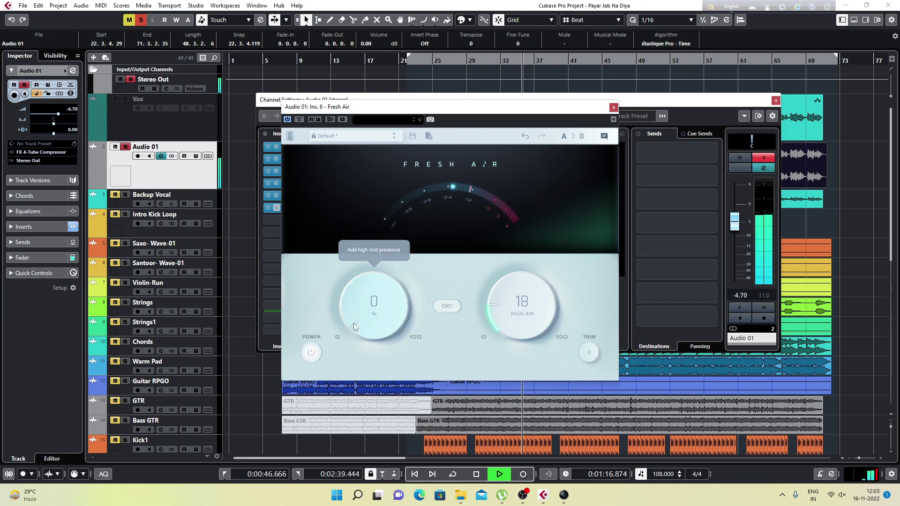
{"action": "left_click_drag", "start_coordinate": [354, 323], "coordinate": [348, 285]}
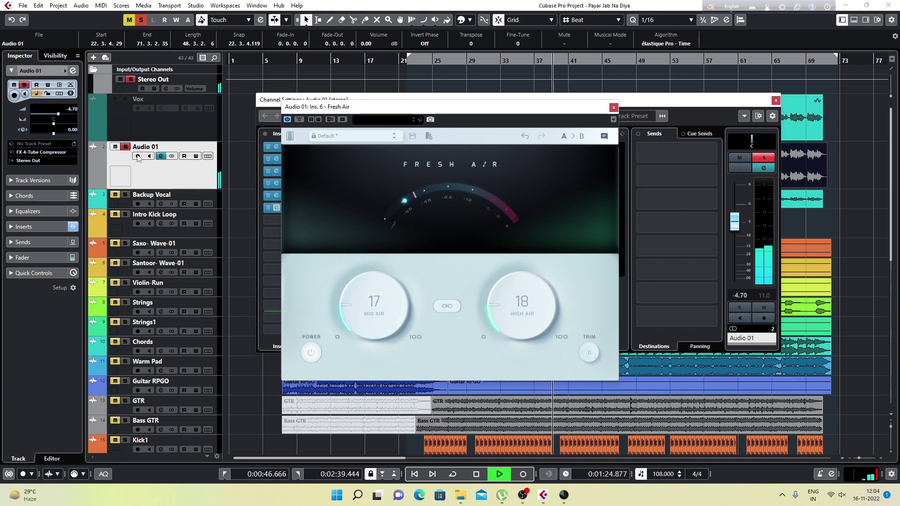
- Take Audio 01 out of solo and replay the full mix from about bar 33
{"action": "left_click", "coordinate": [125, 146]}
{"action": "key", "text": "space"}
{"action": "key", "text": "space"}
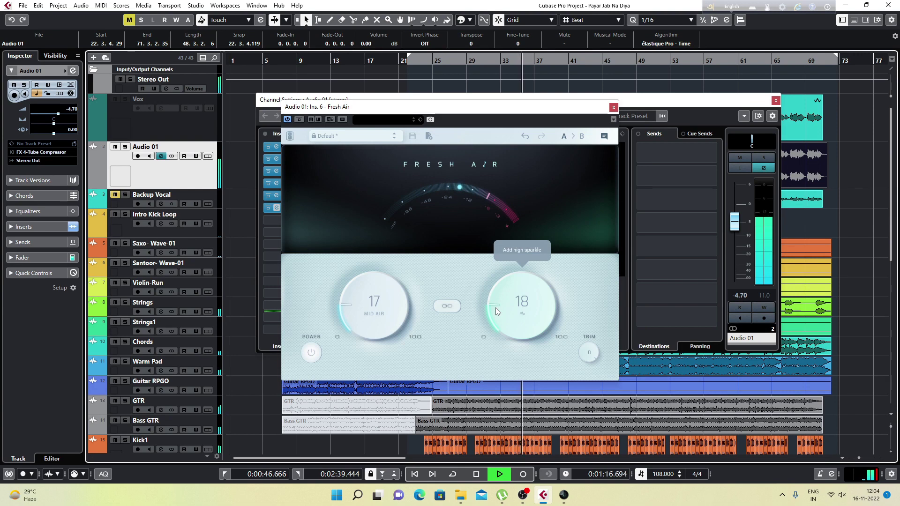
- Lower Fresh Air's High Air to 15, compare the mix with the plug-in bypassed and active, and close its window
{"action": "left_click_drag", "start_coordinate": [496, 308], "coordinate": [497, 314]}
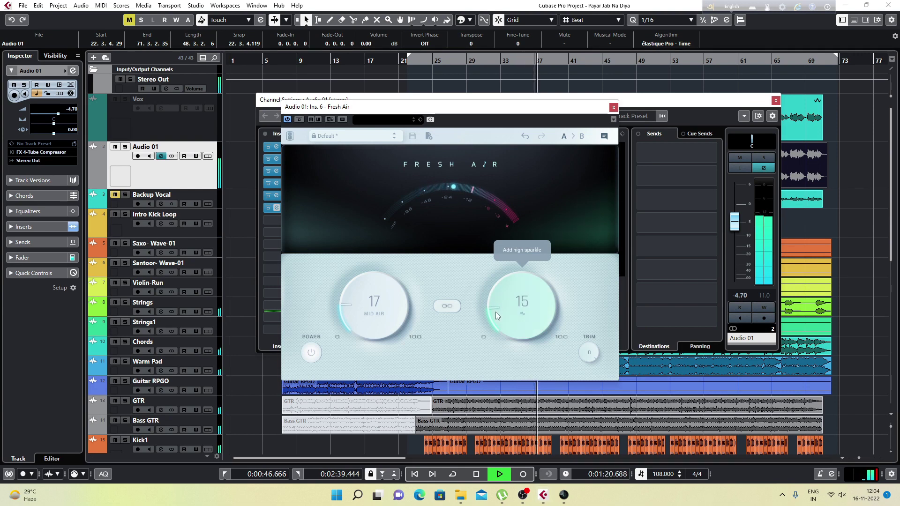
{"action": "left_click", "coordinate": [298, 120]}
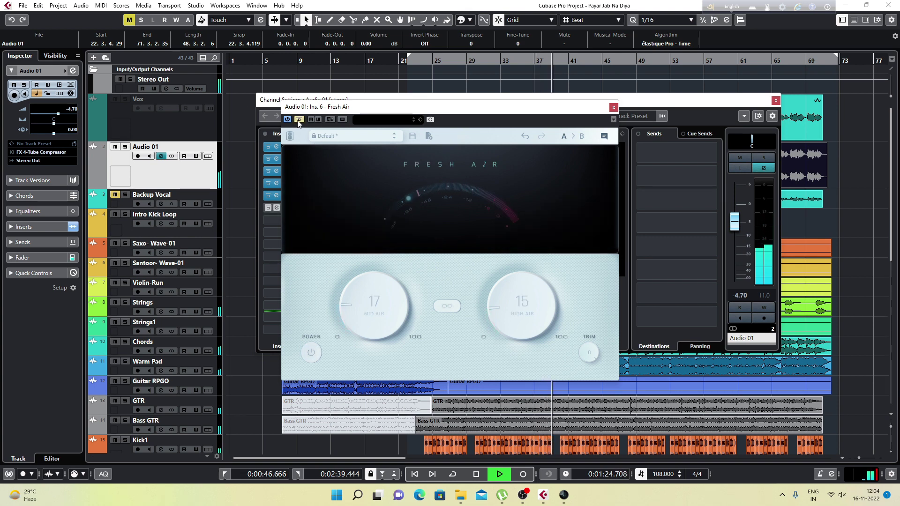
{"action": "left_click", "coordinate": [298, 120]}
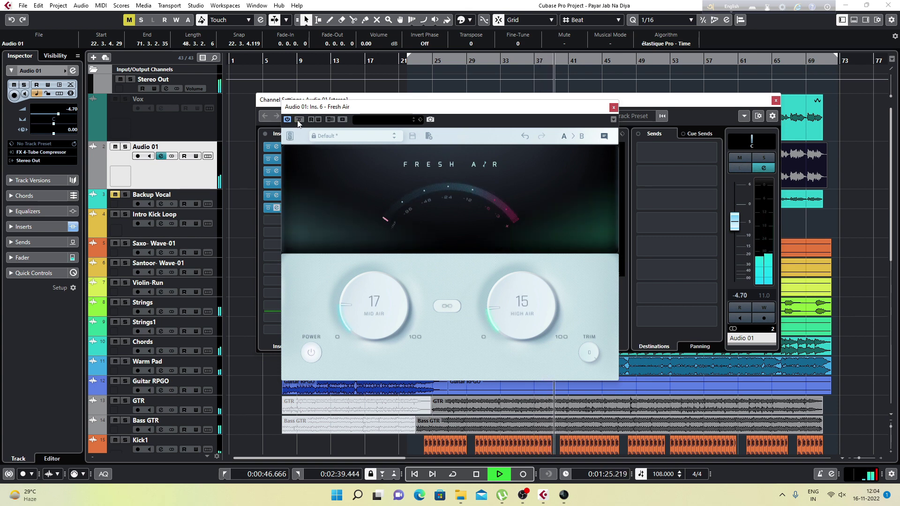
{"action": "key", "text": "space"}
{"action": "left_click", "coordinate": [613, 109]}
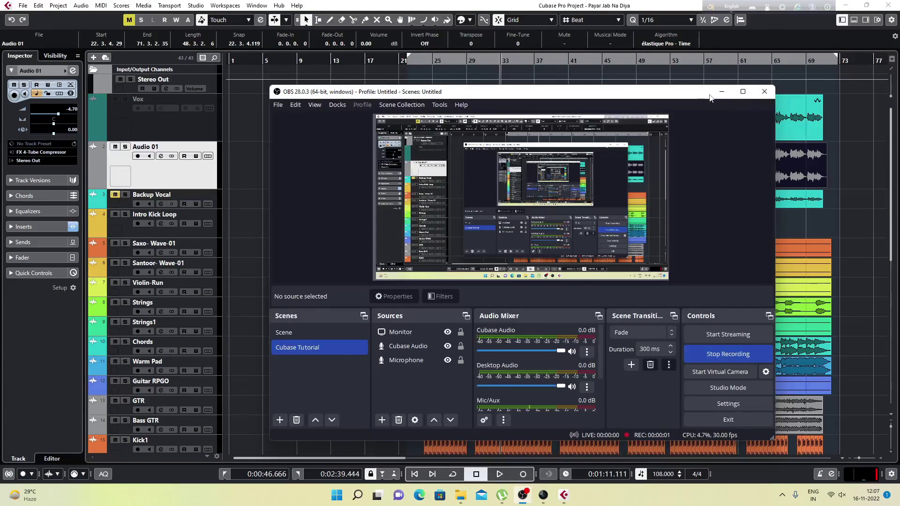
- Add a stereo effect track with ValhallaVintageVerb, output to Stereo Out and created inside the folder
{"action": "left_click", "coordinate": [720, 94]}
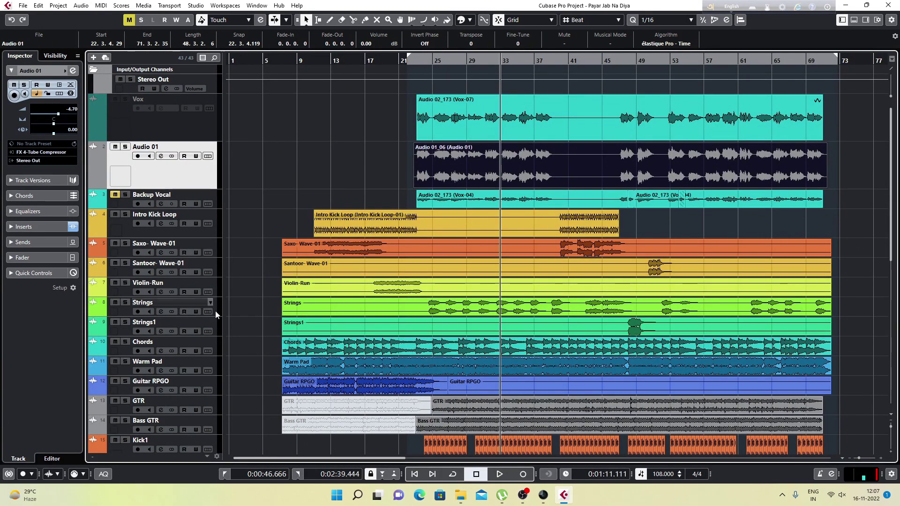
{"action": "scroll", "coordinate": [215, 310], "scroll_direction": "down", "scroll_amount": 6}
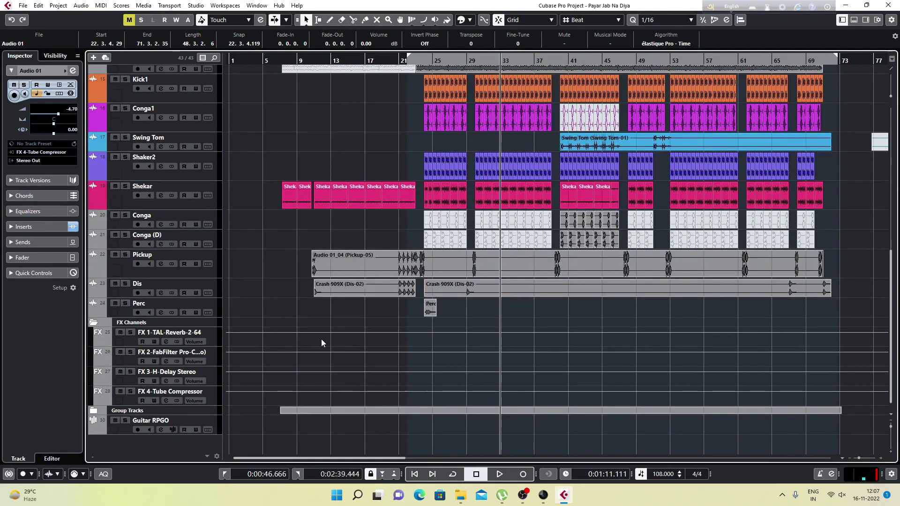
{"action": "right_click", "coordinate": [163, 444]}
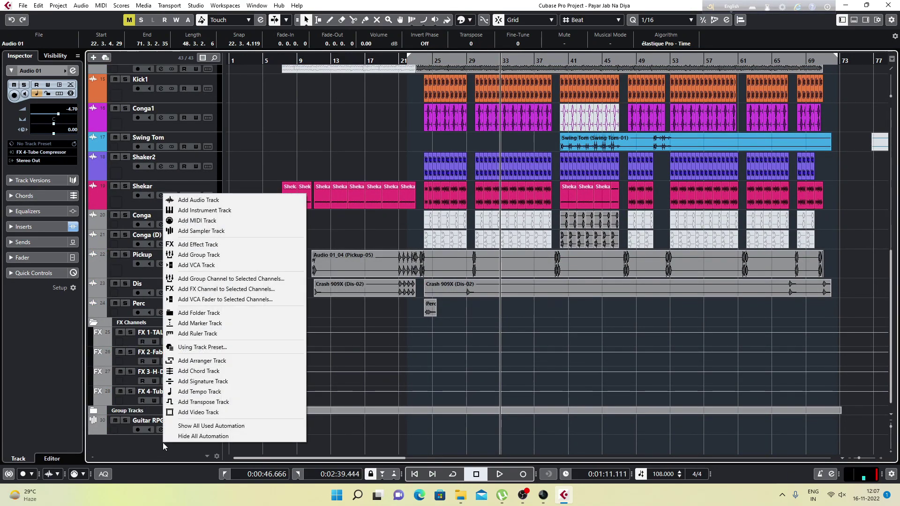
{"action": "left_click", "coordinate": [193, 245]}
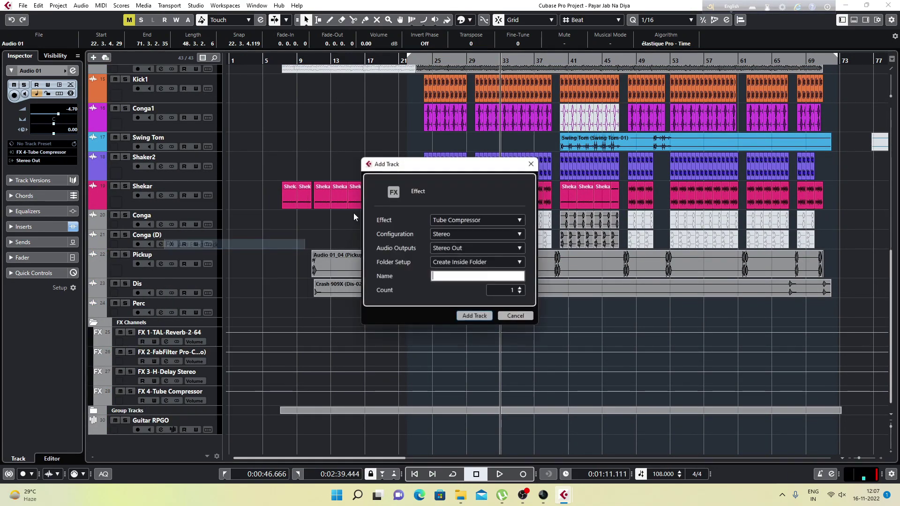
{"action": "left_click", "coordinate": [483, 221]}
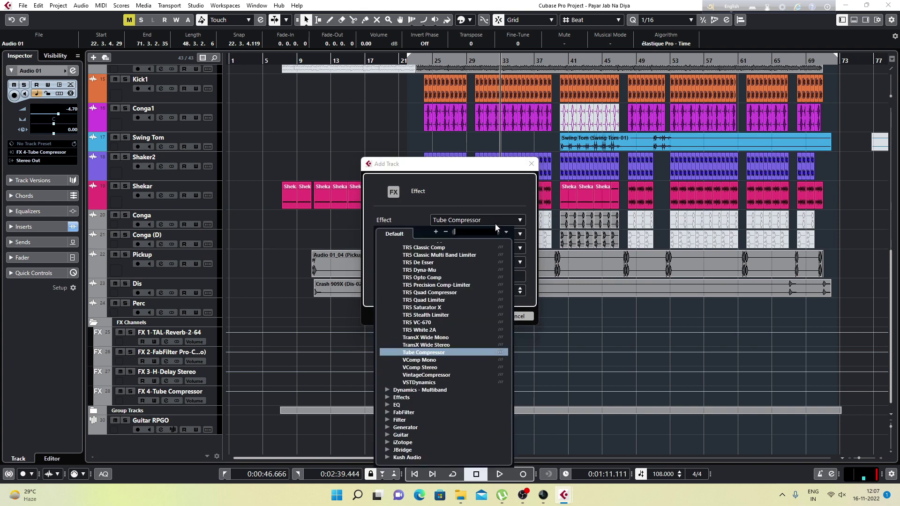
{"action": "type", "text": "val"}
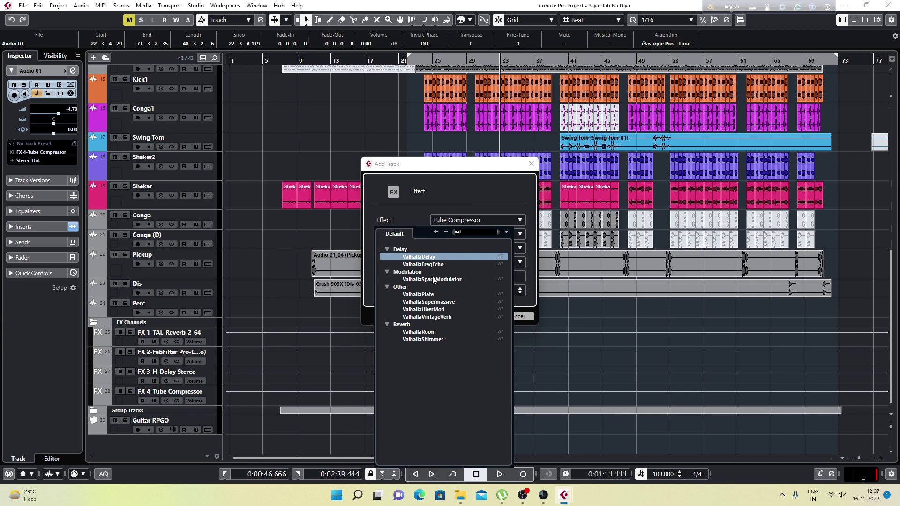
{"action": "left_click", "coordinate": [436, 317]}
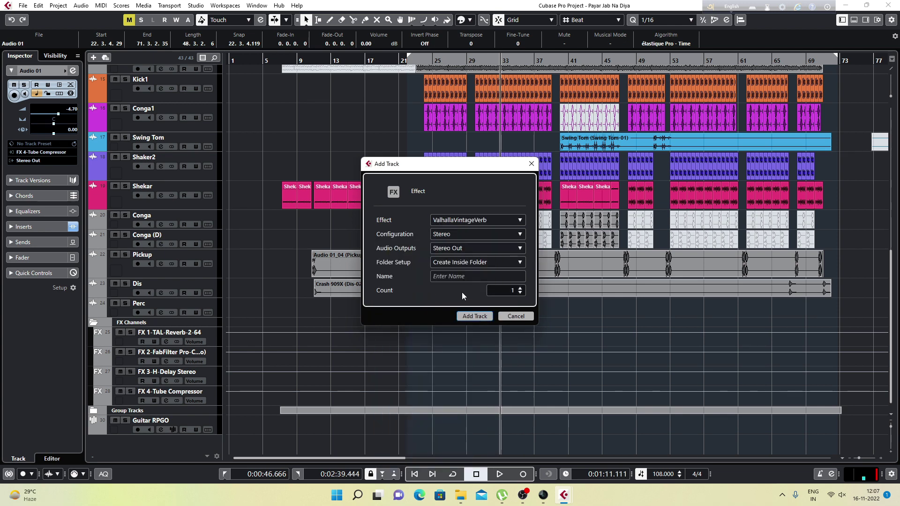
{"action": "left_click", "coordinate": [464, 316]}
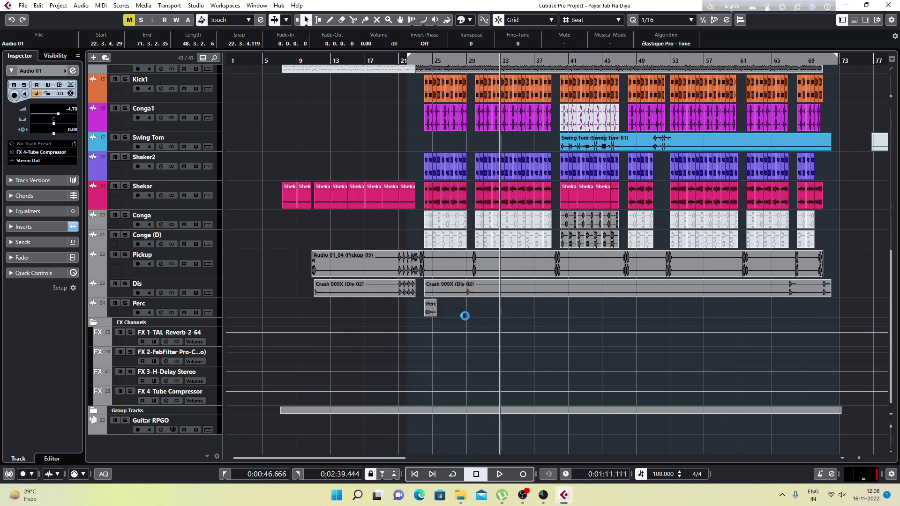
- Route the first send of Audio 01 to FX 5-ValhallaVintageVerb, activate it and set its level to about -5.31 dB
{"action": "left_click_drag", "start_coordinate": [625, 97], "coordinate": [541, 104]}
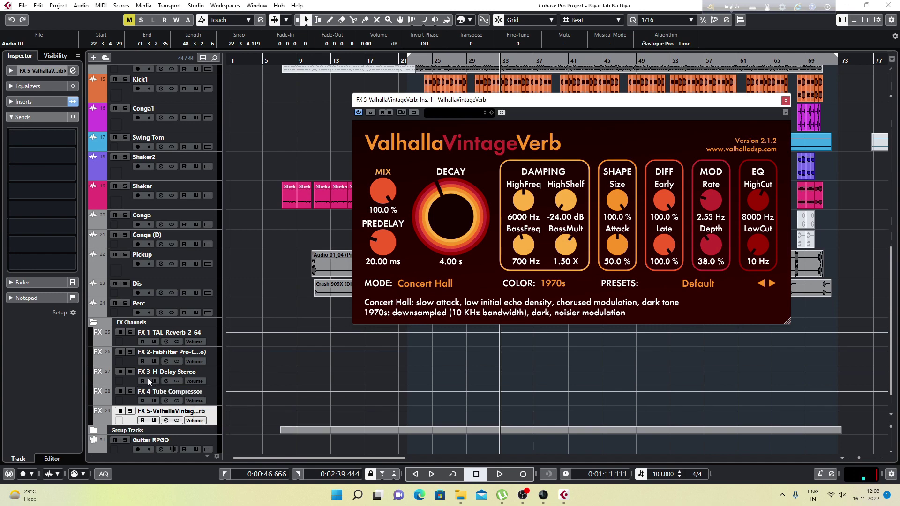
{"action": "left_click", "coordinate": [132, 378]}
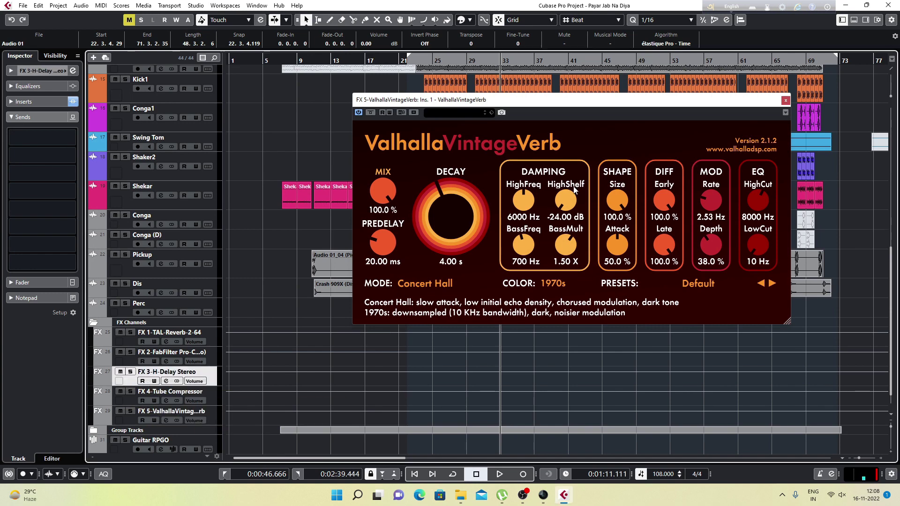
{"action": "scroll", "coordinate": [183, 109], "scroll_direction": "up", "scroll_amount": 10}
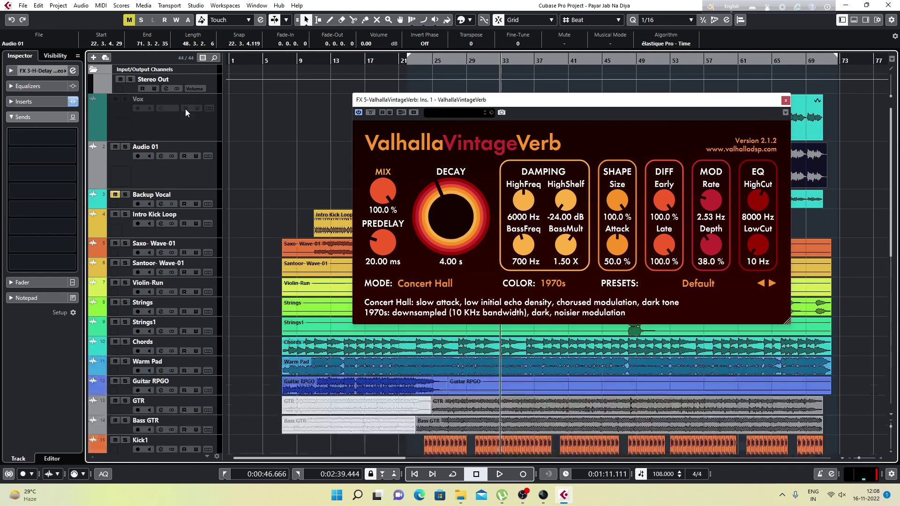
{"action": "left_click", "coordinate": [196, 175]}
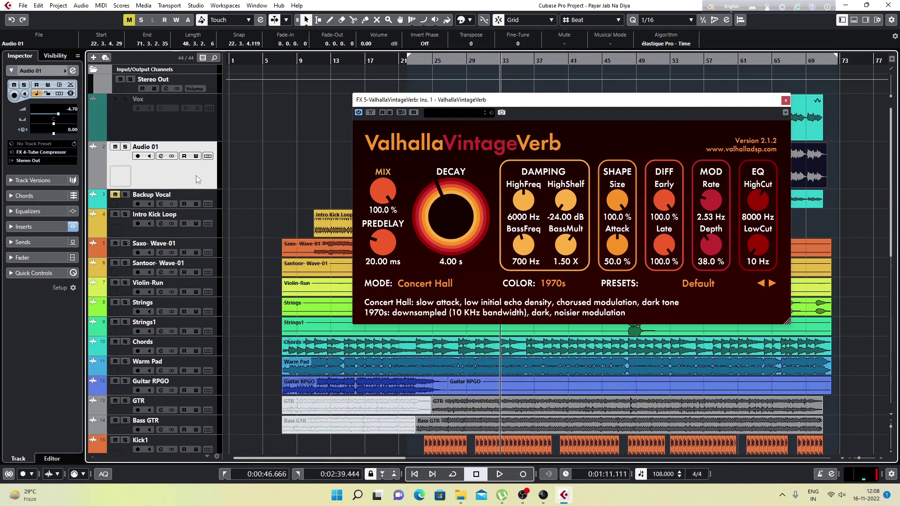
{"action": "left_click_drag", "start_coordinate": [548, 105], "coordinate": [452, 209]}
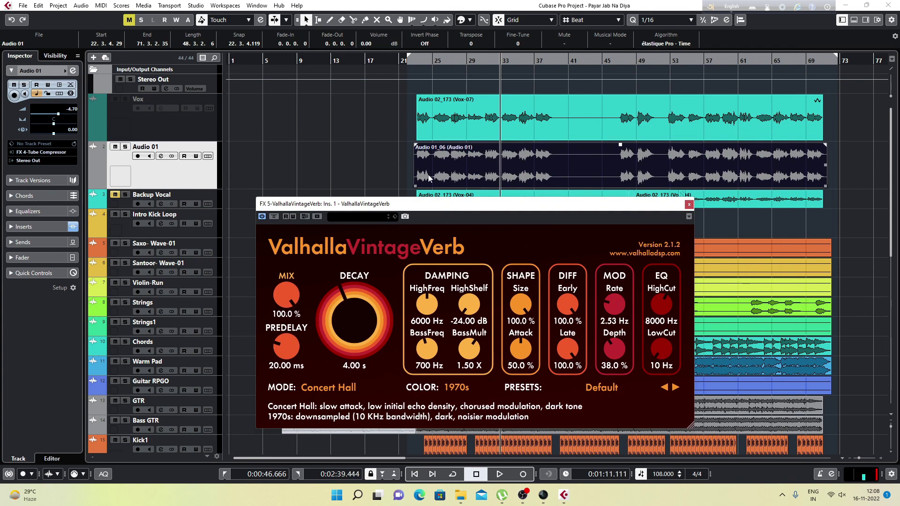
{"action": "left_click", "coordinate": [162, 156]}
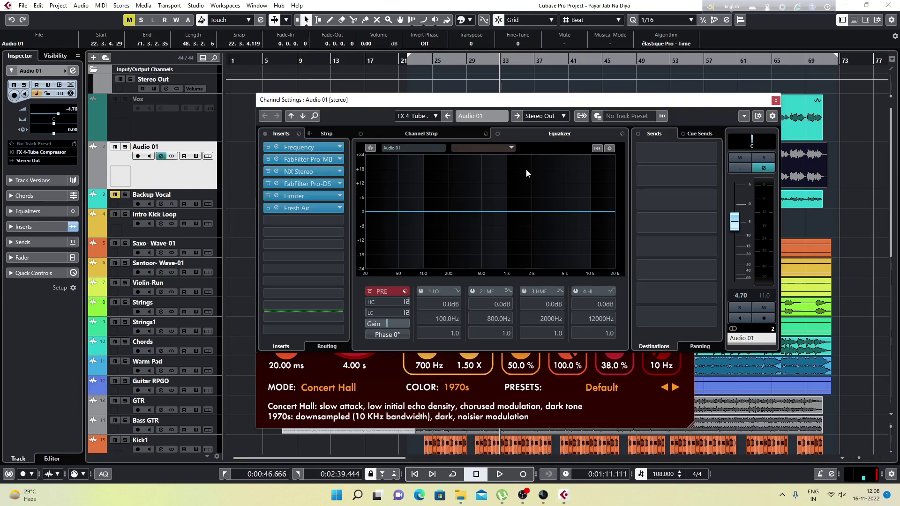
{"action": "left_click", "coordinate": [665, 154]}
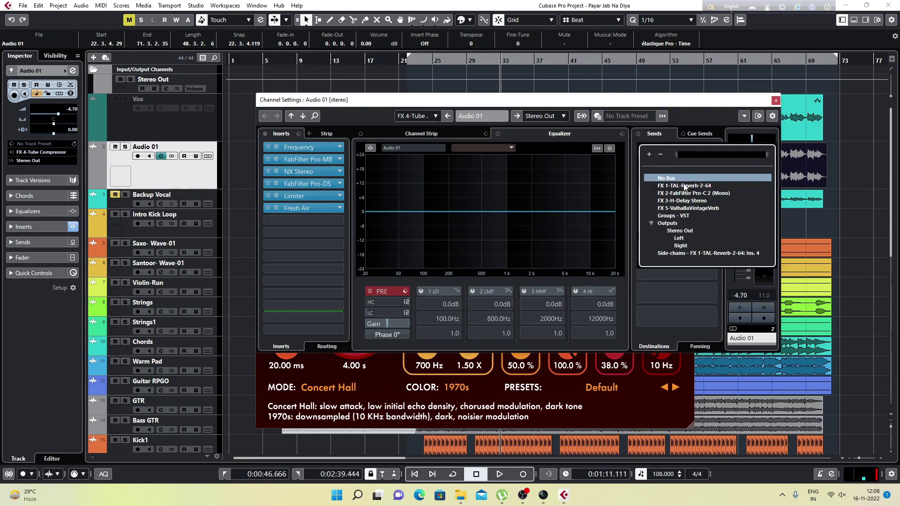
{"action": "left_click", "coordinate": [688, 212]}
{"action": "left_click", "coordinate": [640, 147]}
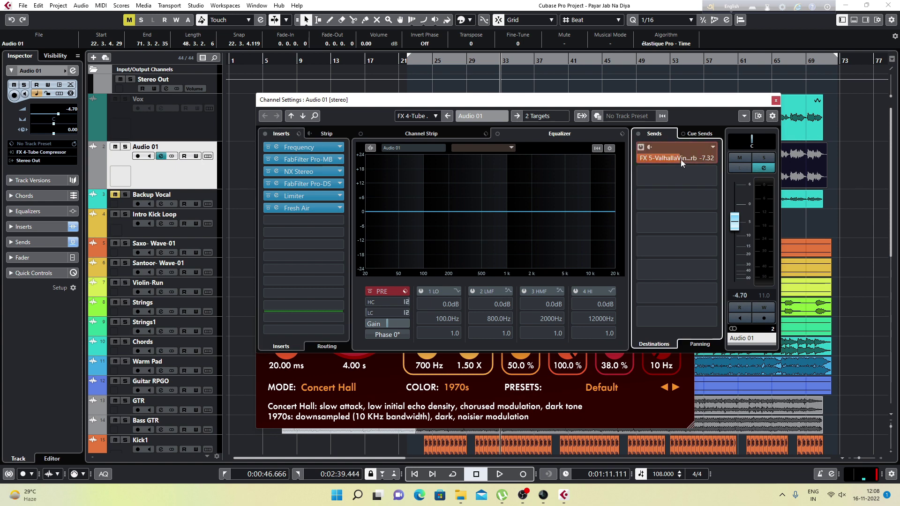
{"action": "left_click_drag", "start_coordinate": [680, 159], "coordinate": [660, 166]}
- Bring the ValhallaVintageVerb window forward during playback and solo Audio 01 to hear the reverb on the vocal
{"action": "key", "text": "space"}
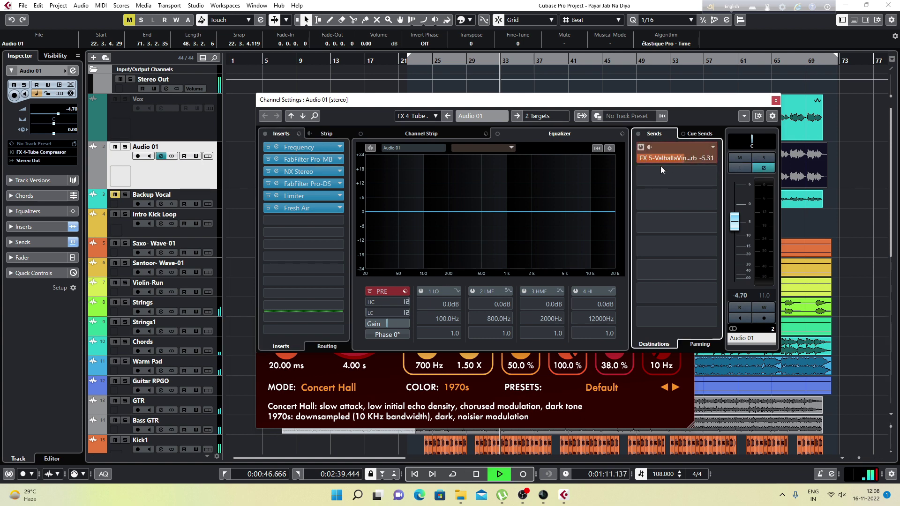
{"action": "left_click", "coordinate": [390, 376]}
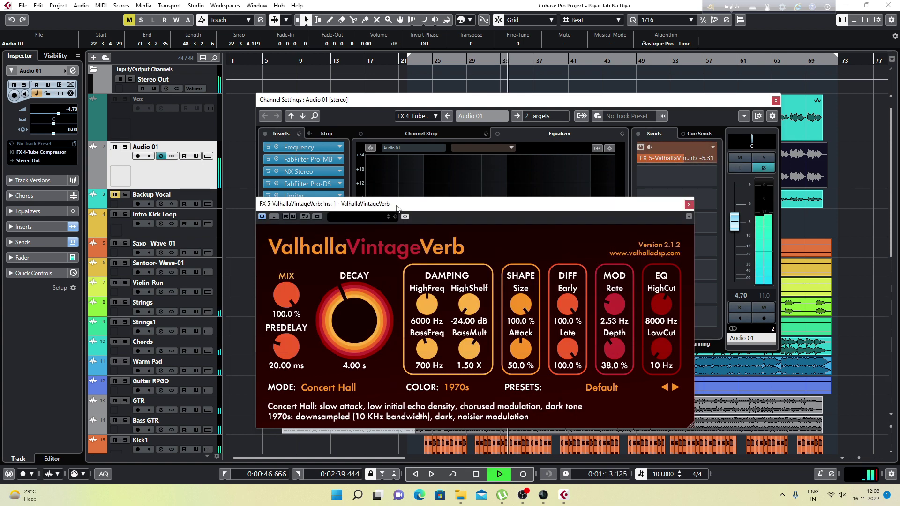
{"action": "left_click_drag", "start_coordinate": [370, 204], "coordinate": [337, 154]}
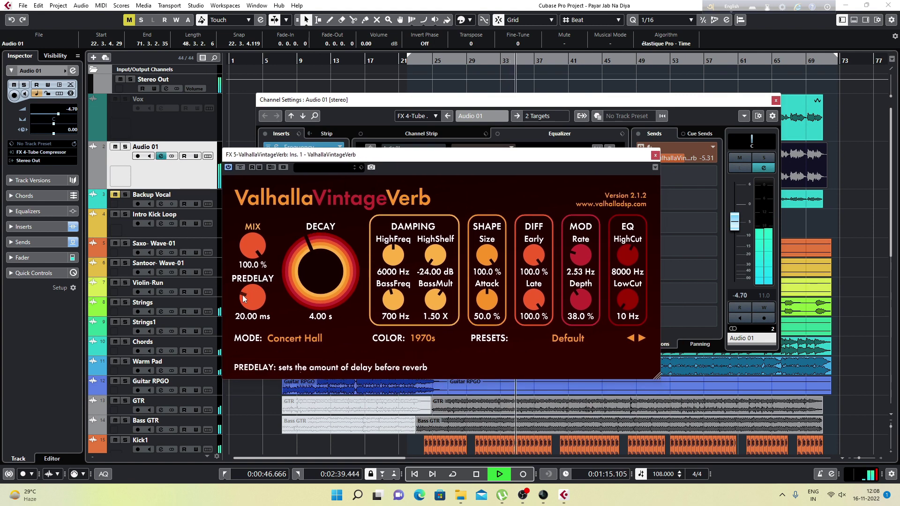
{"action": "key", "text": "space"}
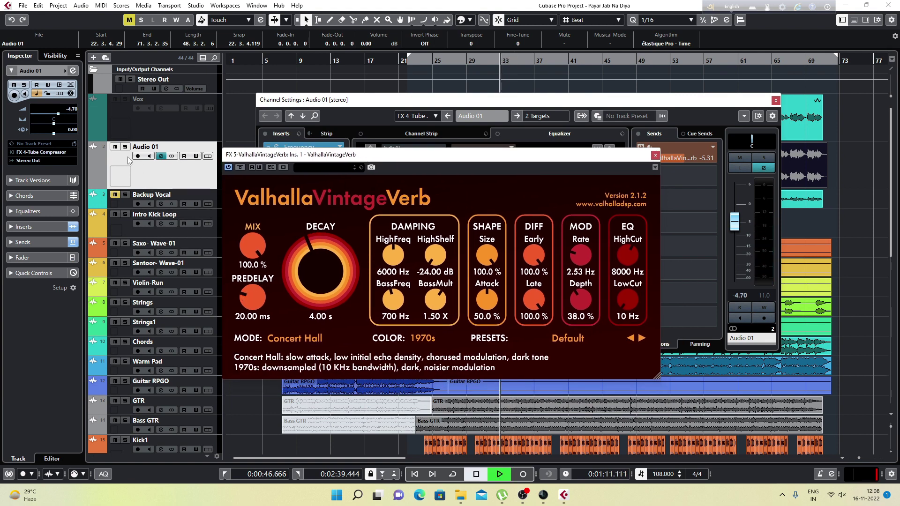
{"action": "left_click", "coordinate": [125, 147]}
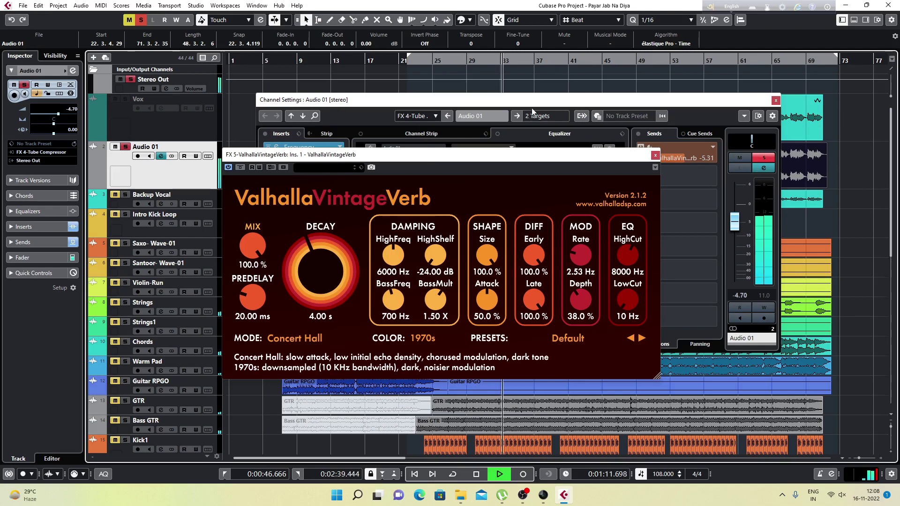
{"action": "key", "text": "space"}
{"action": "key", "text": "space"}
{"action": "key", "text": "space"}
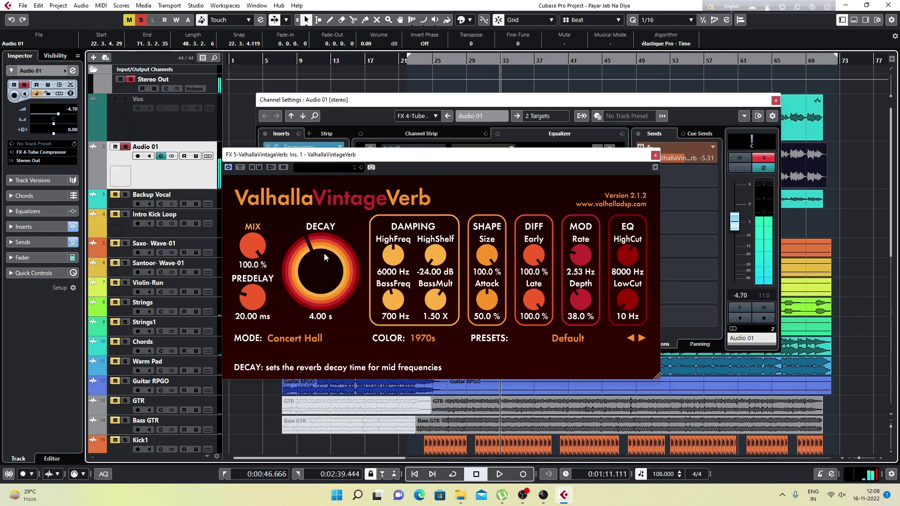
- Set ValhallaVintageVerb's decay to 3.00 s and its predelay to 23.10 ms, auditioning the soloed vocal
{"action": "left_click_drag", "start_coordinate": [307, 248], "coordinate": [307, 252]}
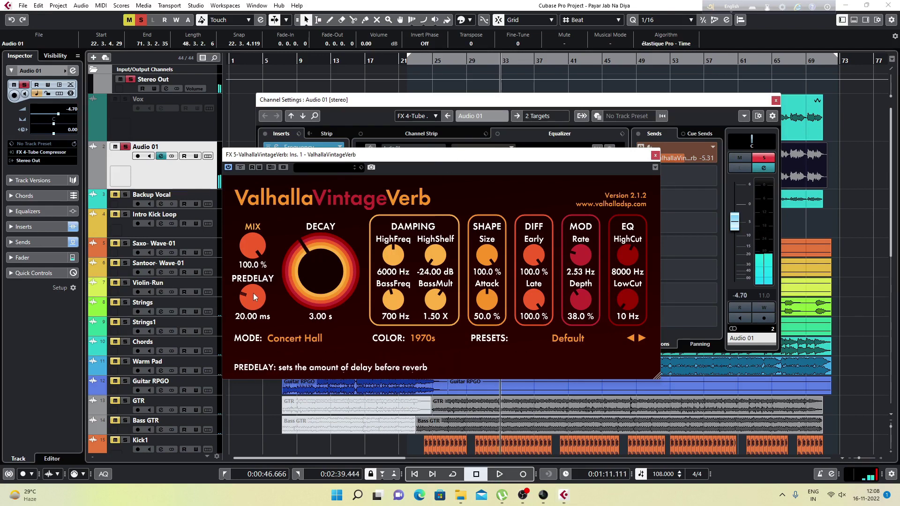
{"action": "left_click_drag", "start_coordinate": [246, 299], "coordinate": [247, 298]}
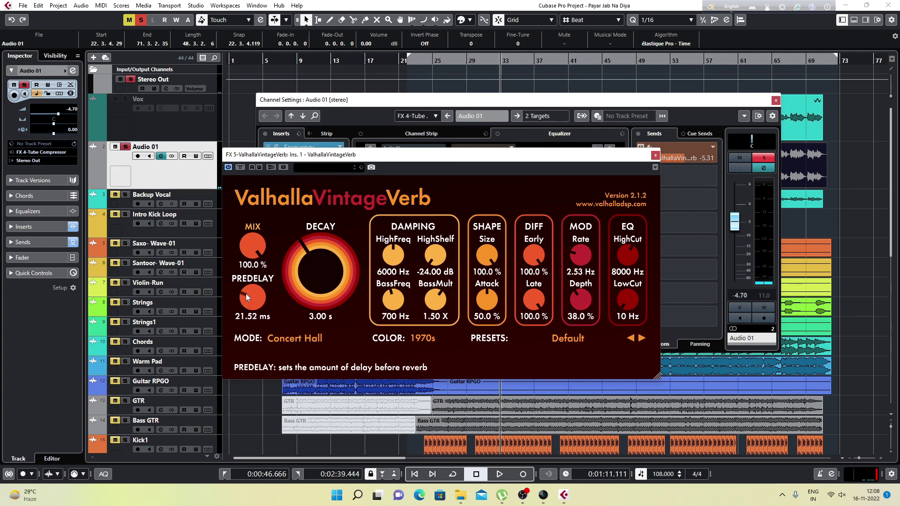
{"action": "key", "text": "space"}
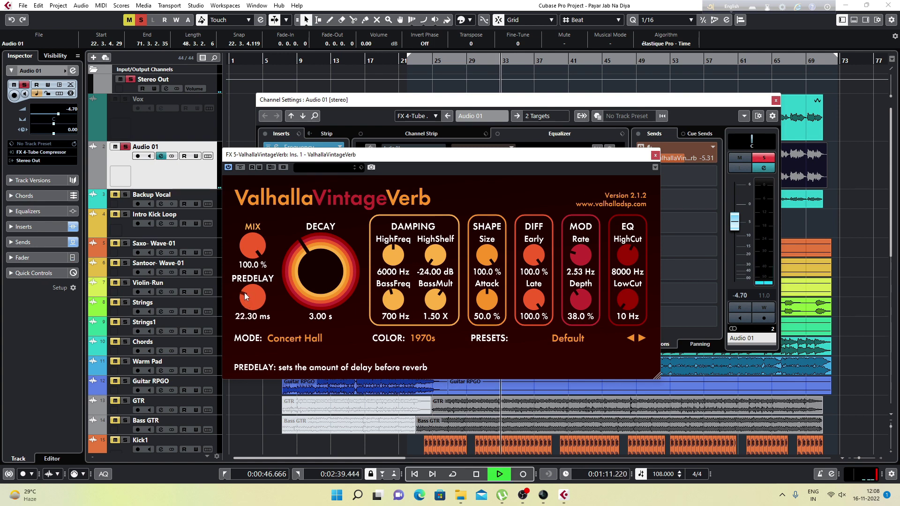
{"action": "key", "text": "space"}
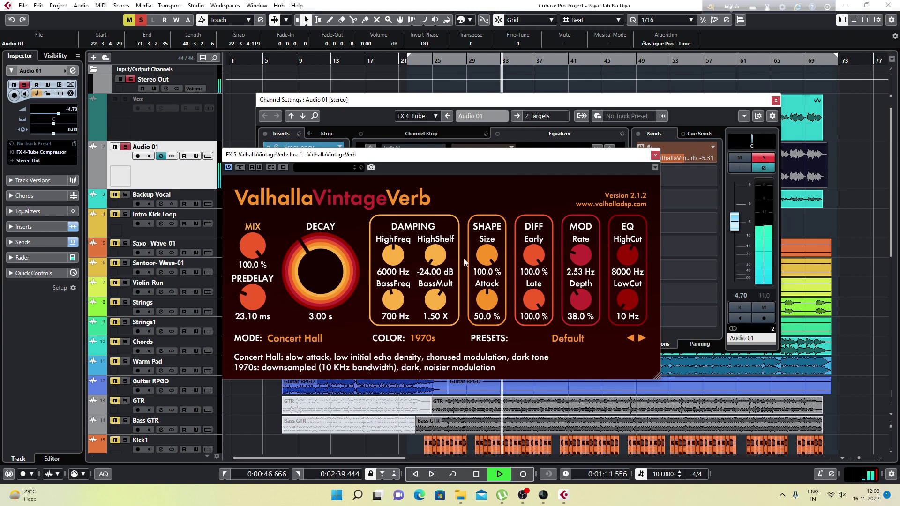
- Compare ValhallaVintageVerb's Early diffusion at 67.2 % and 100 % on the soloed vocal, then set it to 51.2 %
{"action": "left_click_drag", "start_coordinate": [536, 253], "coordinate": [531, 285]}
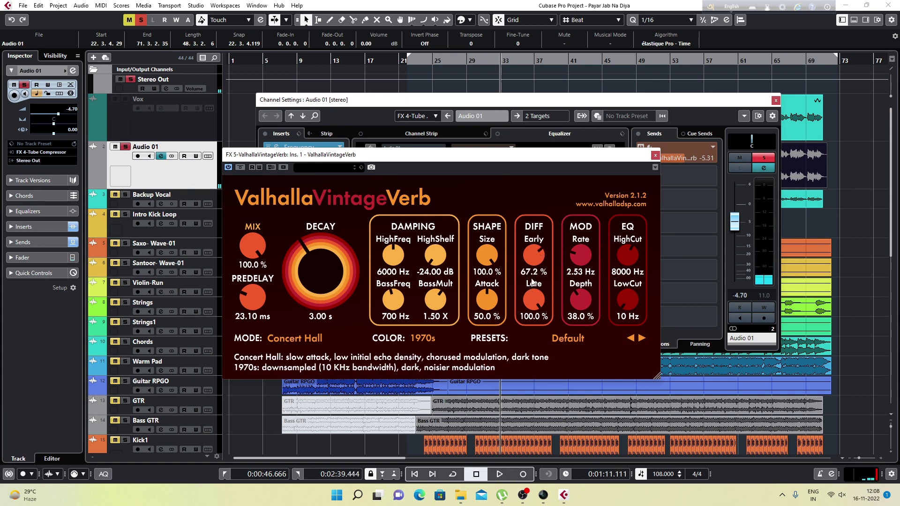
{"action": "key", "text": "space"}
{"action": "key", "text": "space"}
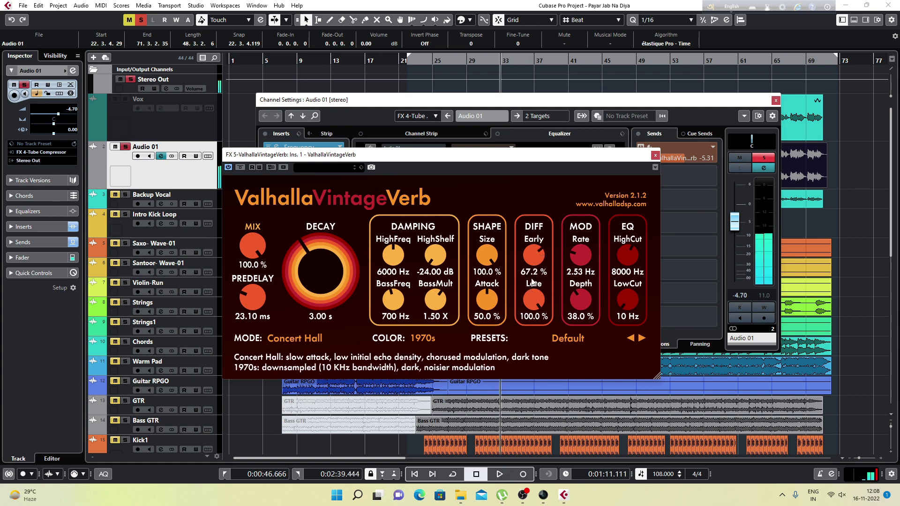
{"action": "key", "text": "space"}
{"action": "key", "text": "space"}
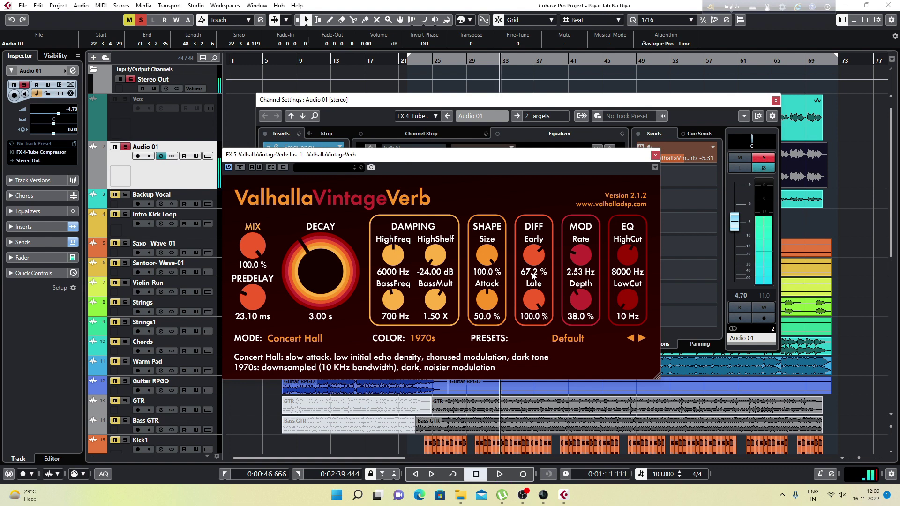
{"action": "left_click_drag", "start_coordinate": [535, 256], "coordinate": [546, 192]}
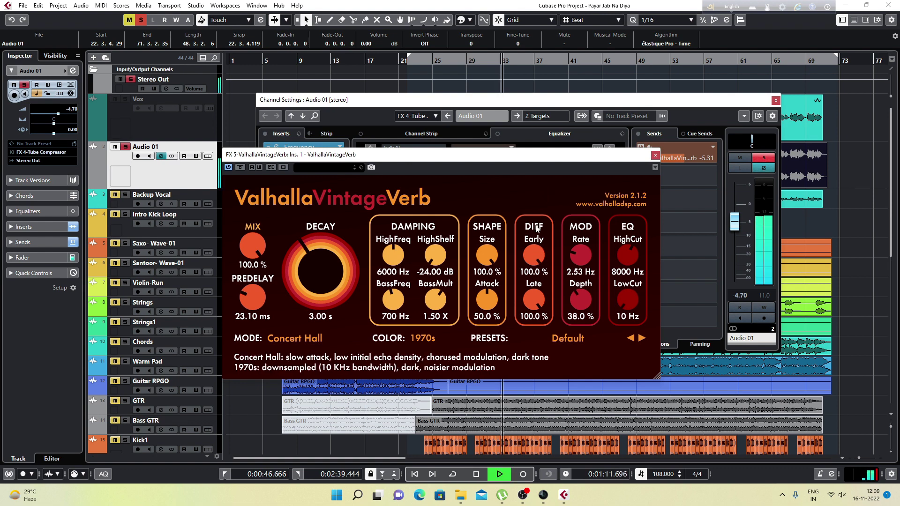
{"action": "left_click_drag", "start_coordinate": [535, 253], "coordinate": [533, 288]}
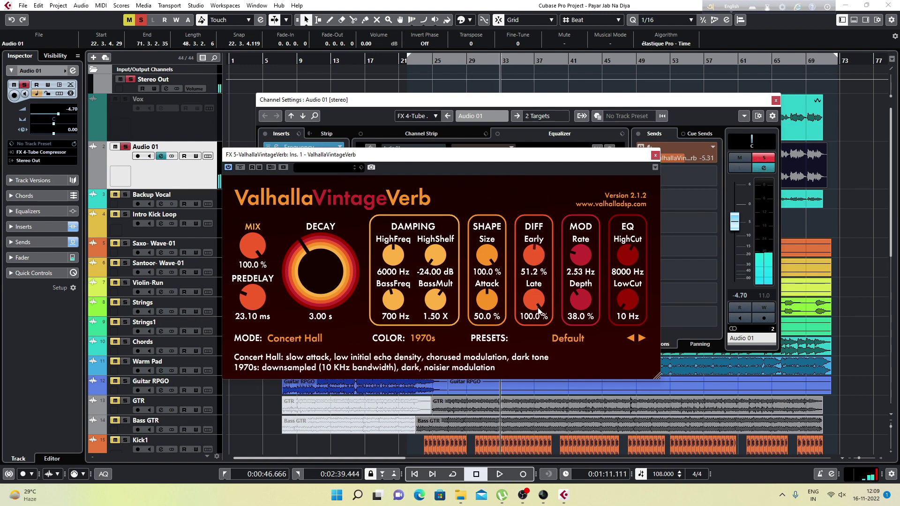
- Set ValhallaVintageVerb's Early diffusion to 48.8 % and its decay to 2.29 s, auditioning the soloed vocal
{"action": "key", "text": "space"}
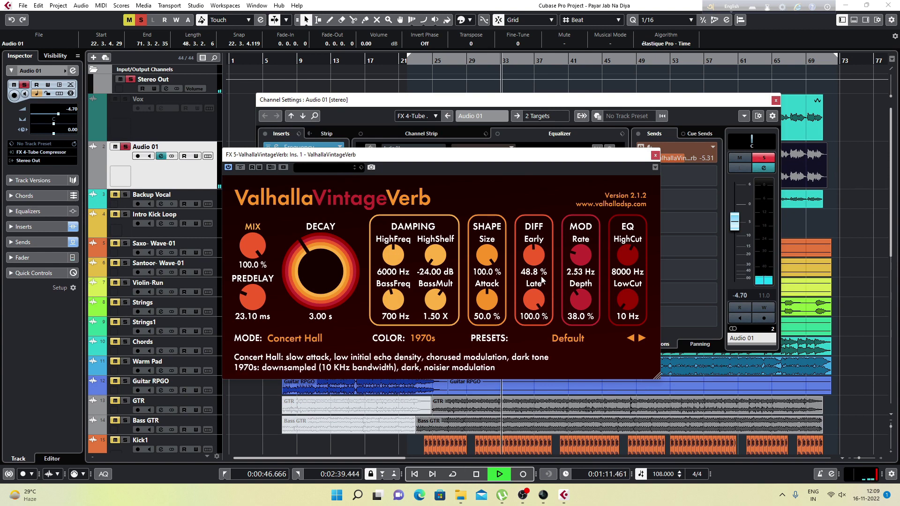
{"action": "key", "text": "space"}
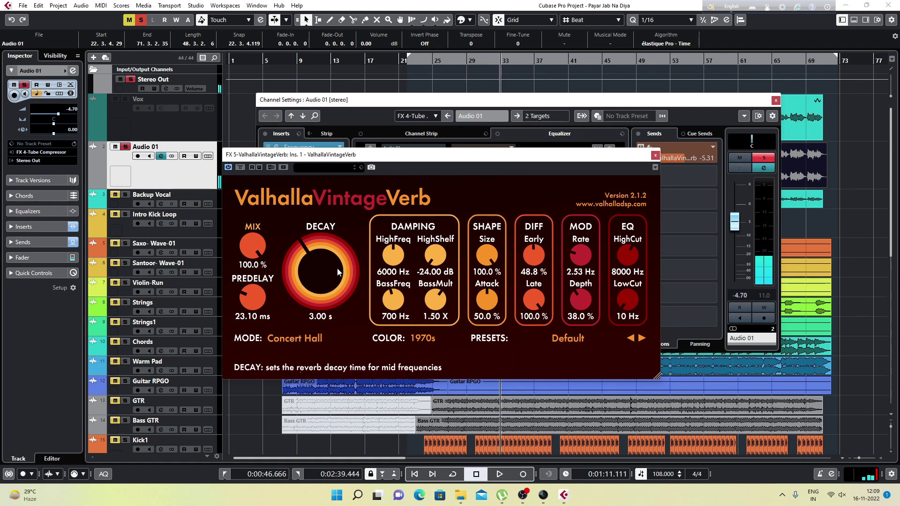
{"action": "key", "text": "space"}
{"action": "mouse_move", "coordinate": [298, 264]}
{"action": "left_mouse_down"}
{"action": "mouse_move", "coordinate": [276, 277]}
{"action": "mouse_move", "coordinate": [289, 282]}
{"action": "mouse_move", "coordinate": [291, 266]}
{"action": "left_mouse_up"}
{"action": "key", "text": "space"}
{"action": "key", "text": "space"}
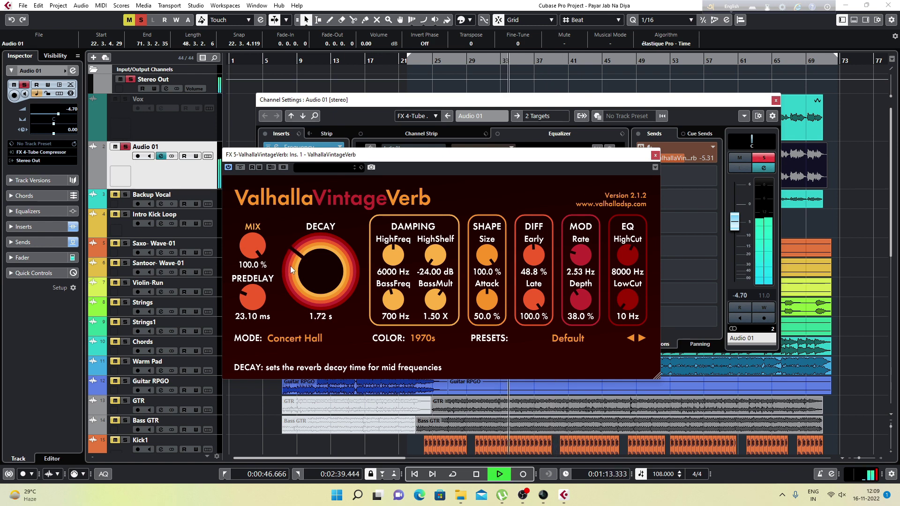
{"action": "left_click_drag", "start_coordinate": [290, 266], "coordinate": [291, 263]}
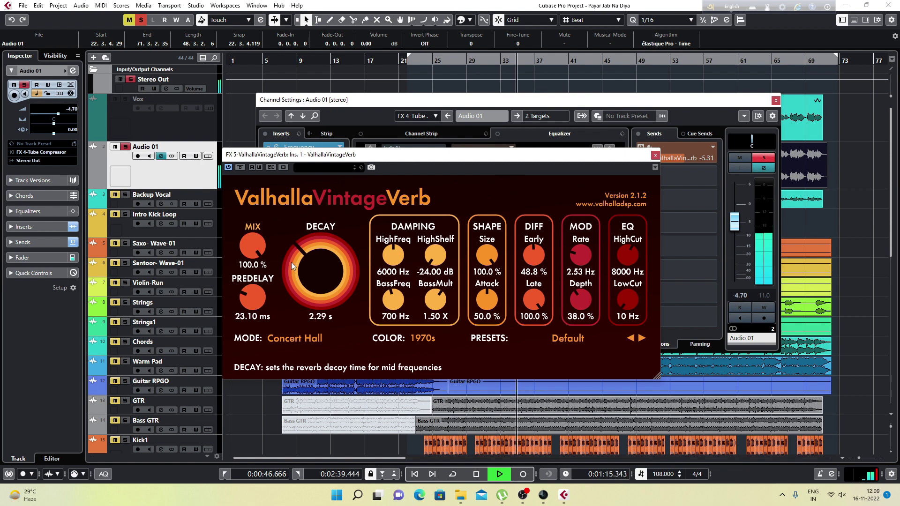
- Close the reverb plug-in and unsolo Audio 01 to hear the vocal in the full mix
{"action": "left_click", "coordinate": [655, 155]}
{"action": "left_click", "coordinate": [125, 147]}
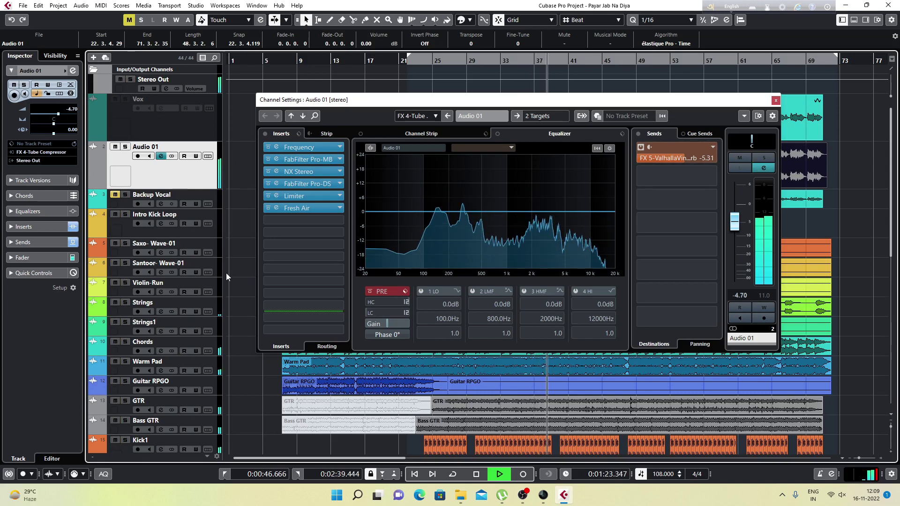
{"action": "key", "text": "space"}
- Open the channel settings of FX 5-ValhallaVintageVerb and insert FabFilter Pro-Q 3 in its second insert slot
{"action": "scroll", "coordinate": [183, 408], "scroll_direction": "down", "scroll_amount": 8}
{"action": "scroll", "coordinate": [185, 411], "scroll_direction": "up", "scroll_amount": 7}
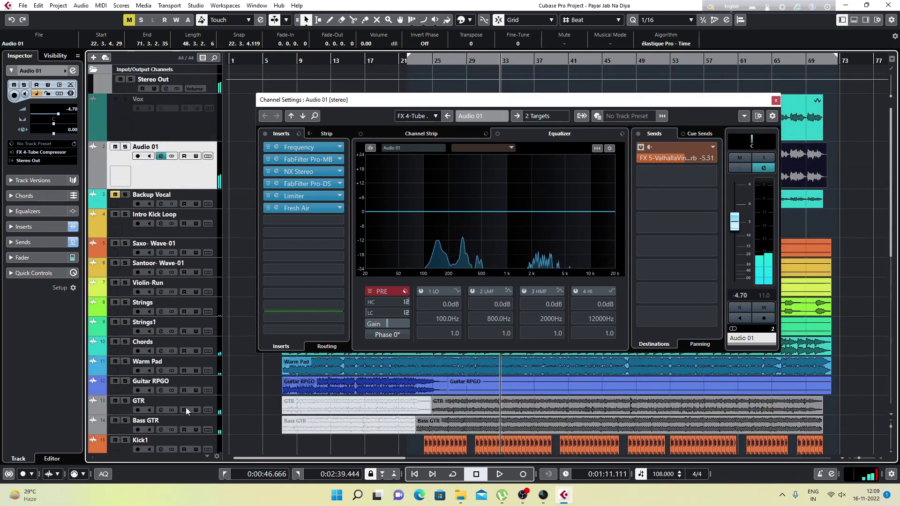
{"action": "scroll", "coordinate": [185, 411], "scroll_direction": "down", "scroll_amount": 7}
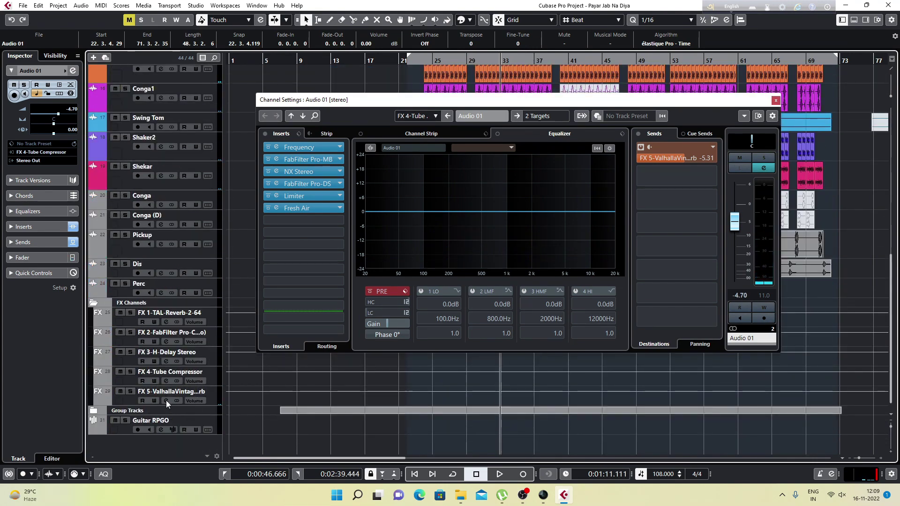
{"action": "left_click", "coordinate": [166, 401]}
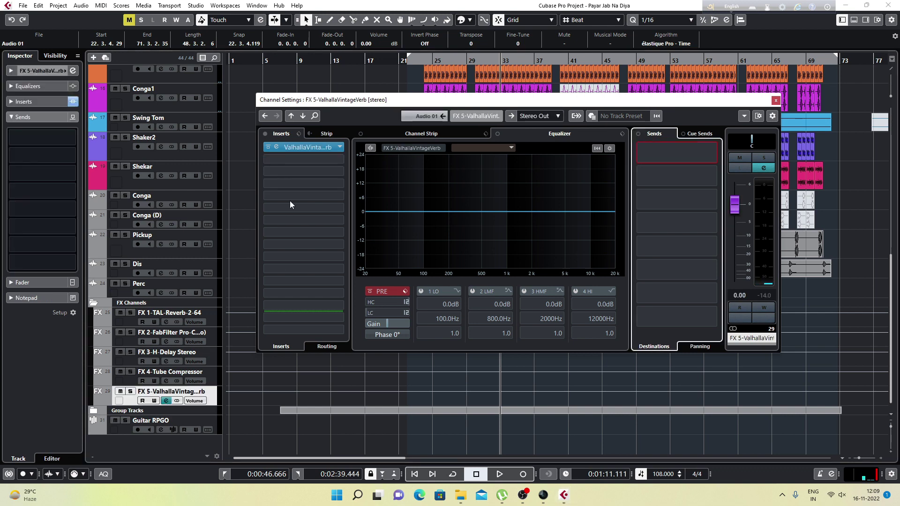
{"action": "left_click", "coordinate": [304, 160]}
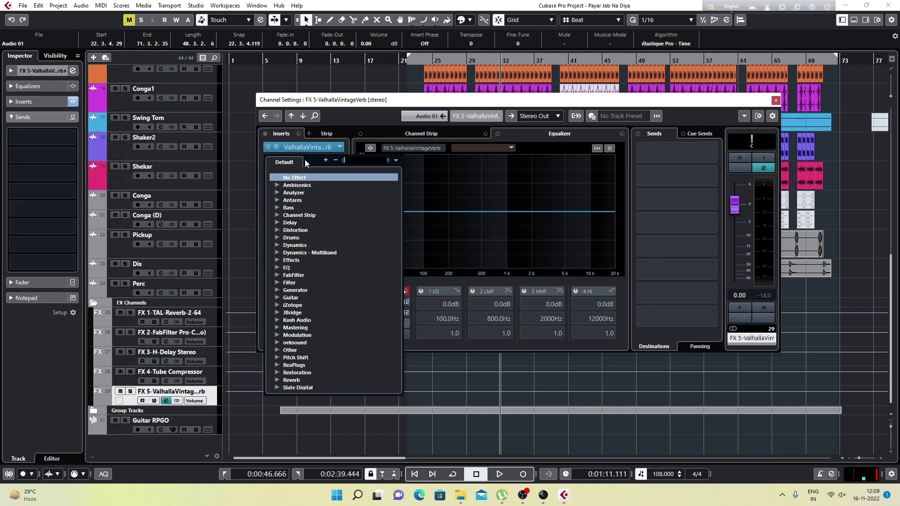
{"action": "type", "text": "pro"}
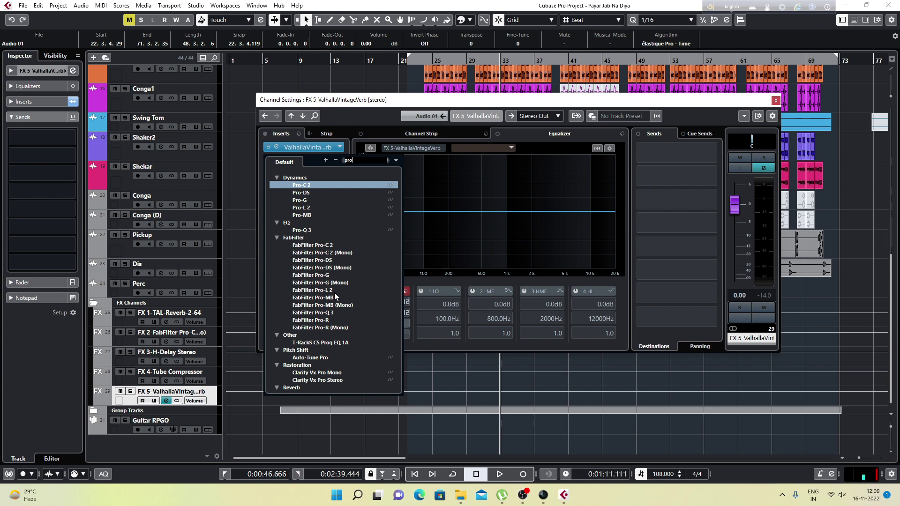
{"action": "left_click", "coordinate": [303, 312]}
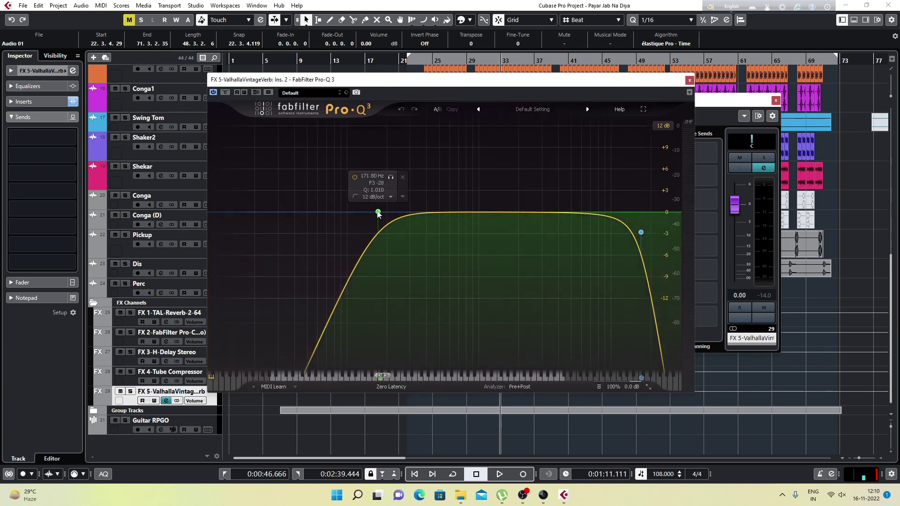
- Solo Audio 01 and, during playback, set Pro-Q 3's low cut to about 429 Hz with a 24 dB/oct slope
{"action": "scroll", "coordinate": [154, 117], "scroll_direction": "up", "scroll_amount": 8}
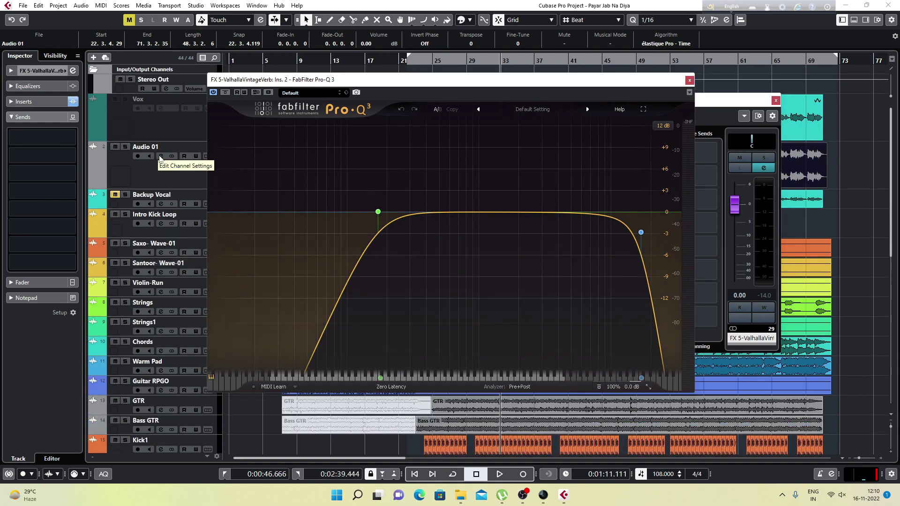
{"action": "left_click", "coordinate": [126, 147]}
{"action": "key", "text": "space"}
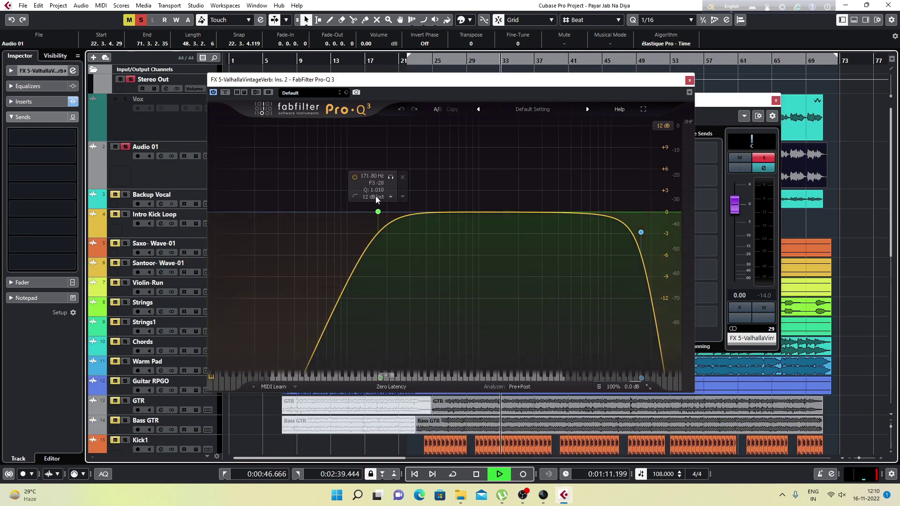
{"action": "left_click_drag", "start_coordinate": [378, 211], "coordinate": [430, 222]}
{"action": "left_click", "coordinate": [423, 211], "text": "alt+shift"}
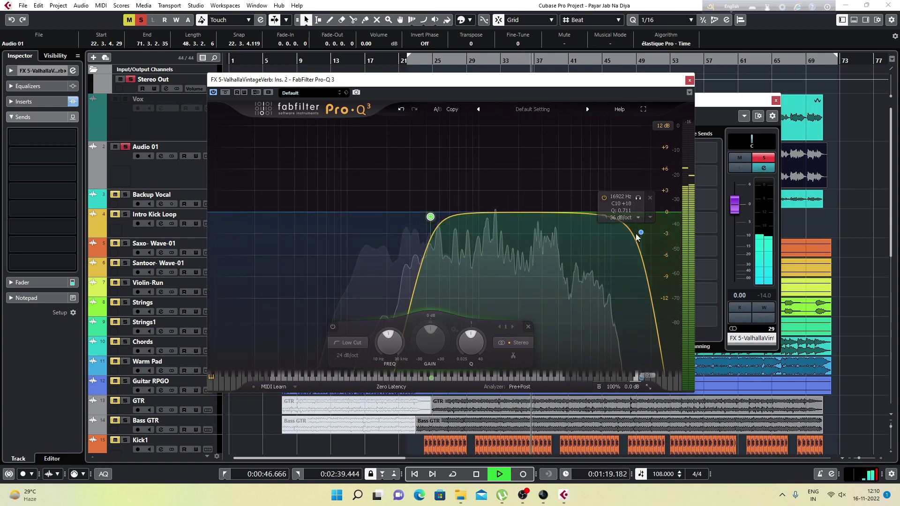
{"action": "key", "text": "space"}
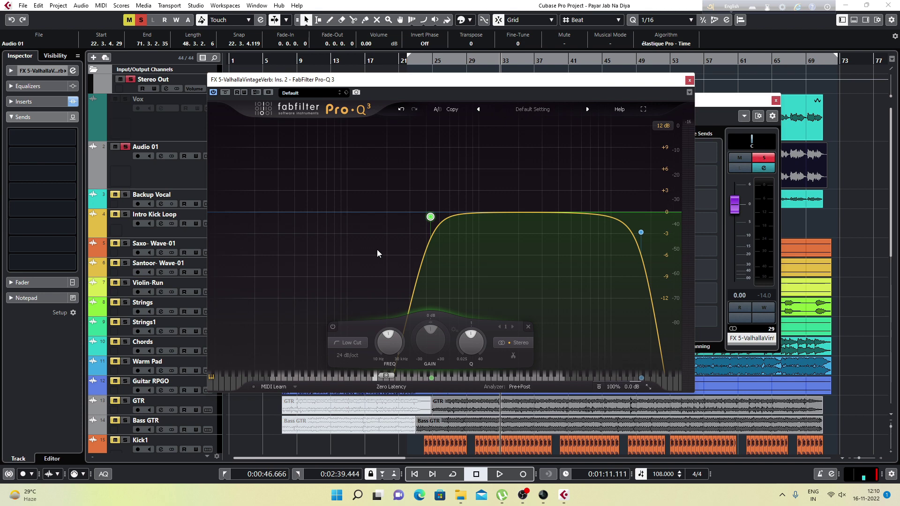
- Lower Pro-Q 3's high cut frequency and set its low cut to about 392 Hz during playback, then close the equalizer
{"action": "mouse_move", "coordinate": [432, 208]}
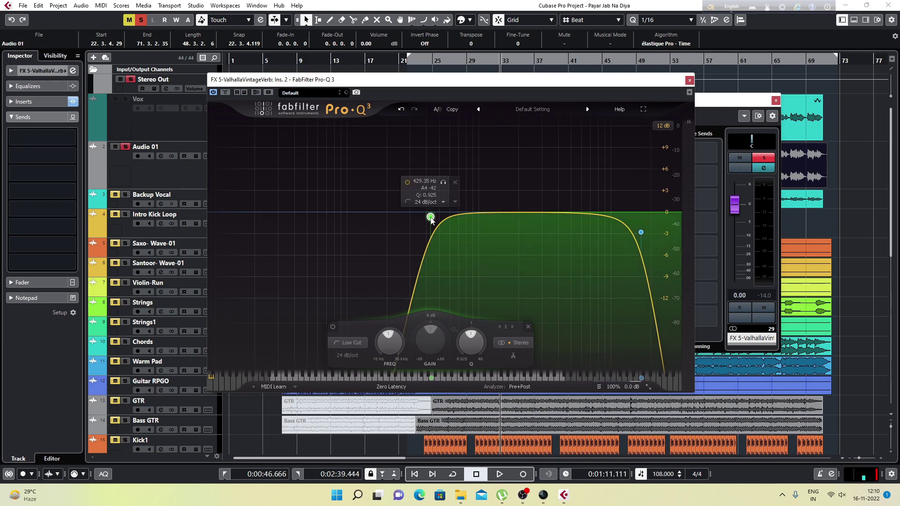
{"action": "left_click_drag", "start_coordinate": [430, 220], "coordinate": [429, 220]}
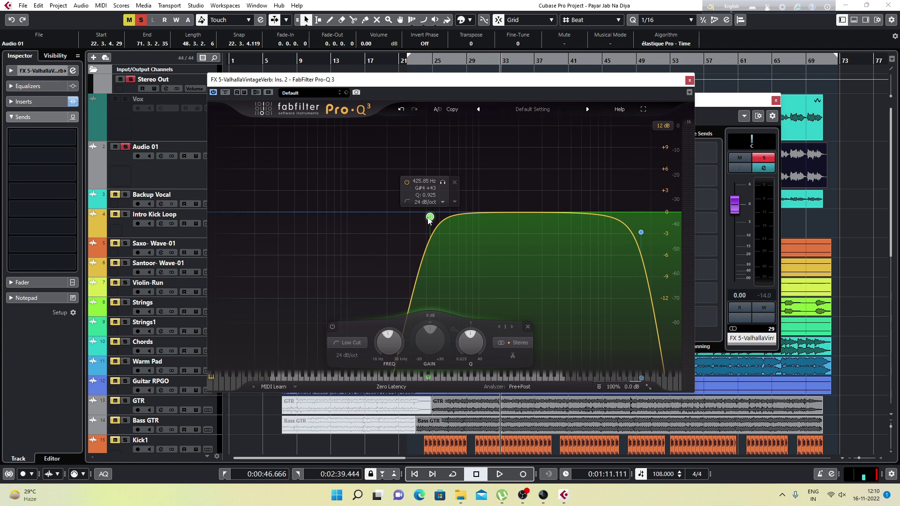
{"action": "key", "text": "space"}
{"action": "left_click_drag", "start_coordinate": [429, 219], "coordinate": [426, 218]}
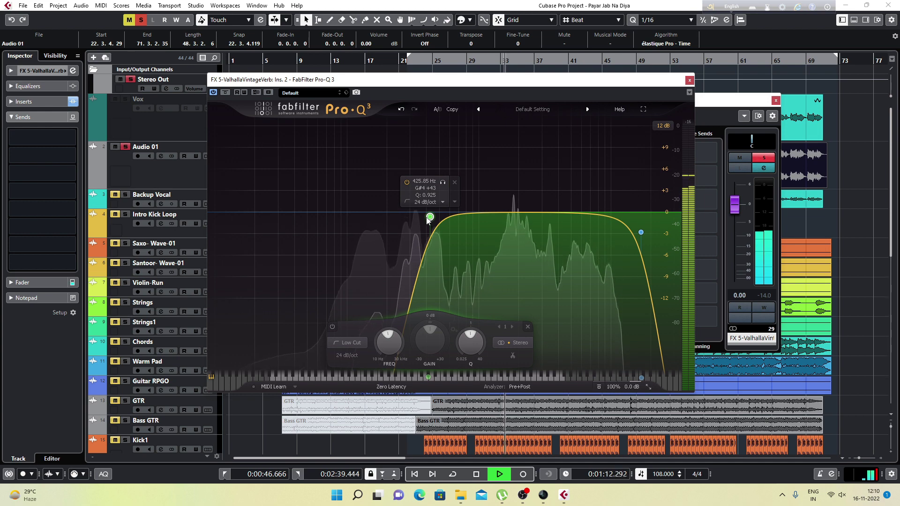
{"action": "left_click_drag", "start_coordinate": [640, 232], "coordinate": [602, 224]}
{"action": "left_click", "coordinate": [428, 216]}
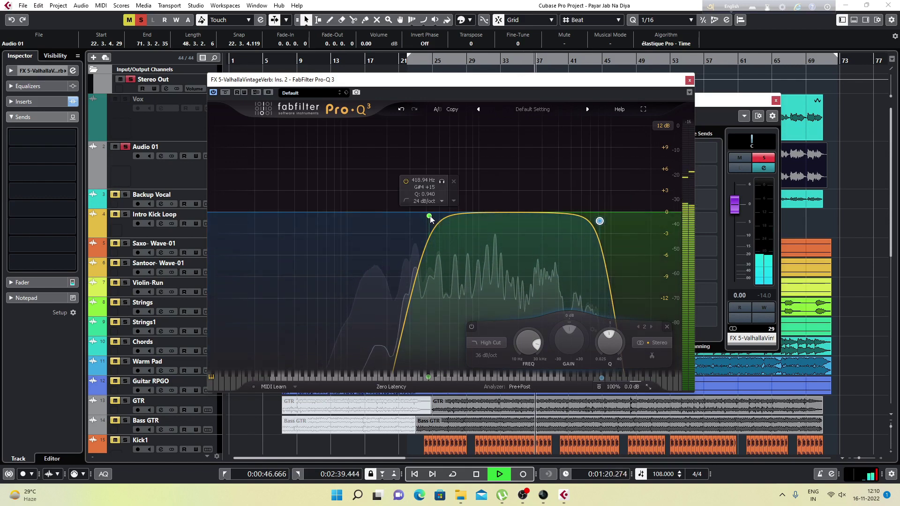
{"action": "left_click_drag", "start_coordinate": [428, 216], "coordinate": [426, 217]}
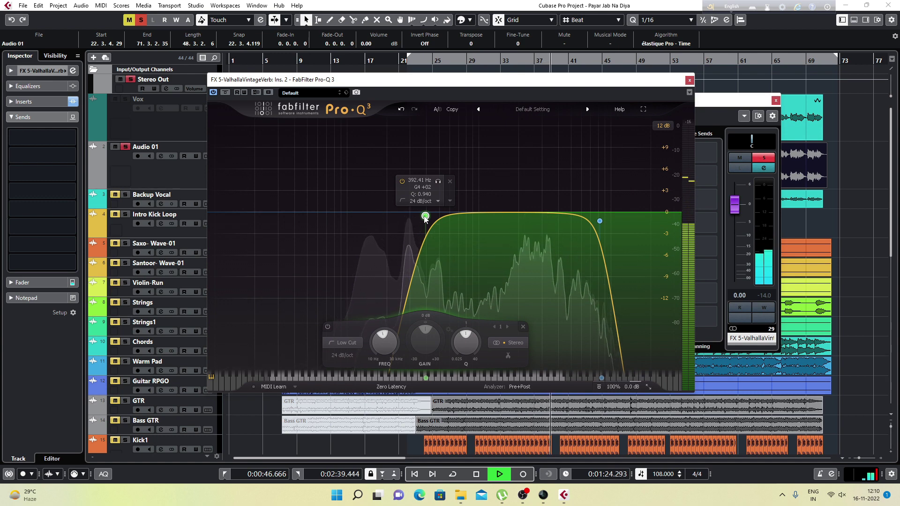
{"action": "left_click", "coordinate": [689, 81]}
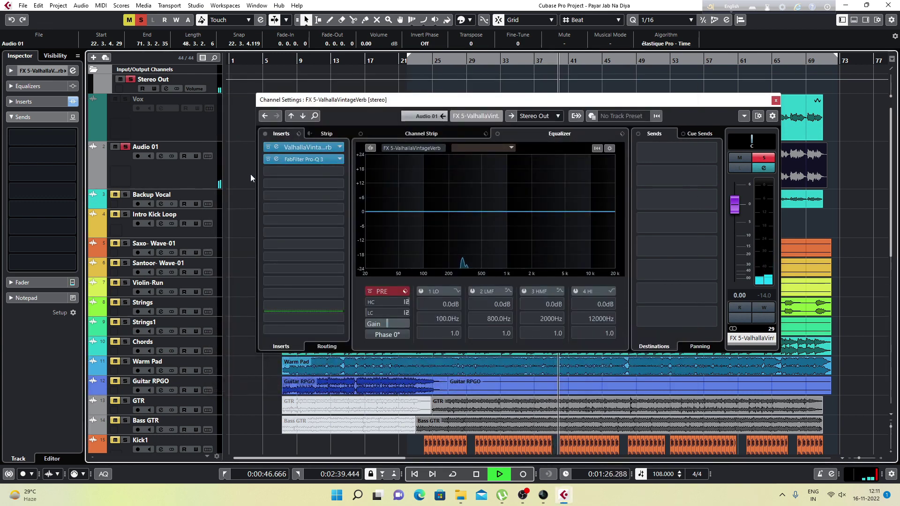
- Insert the Steinberg Compressor in the third insert slot of FX 5-ValhallaVintageVerb
{"action": "left_click", "coordinate": [291, 172]}
{"action": "type", "text": "co"}
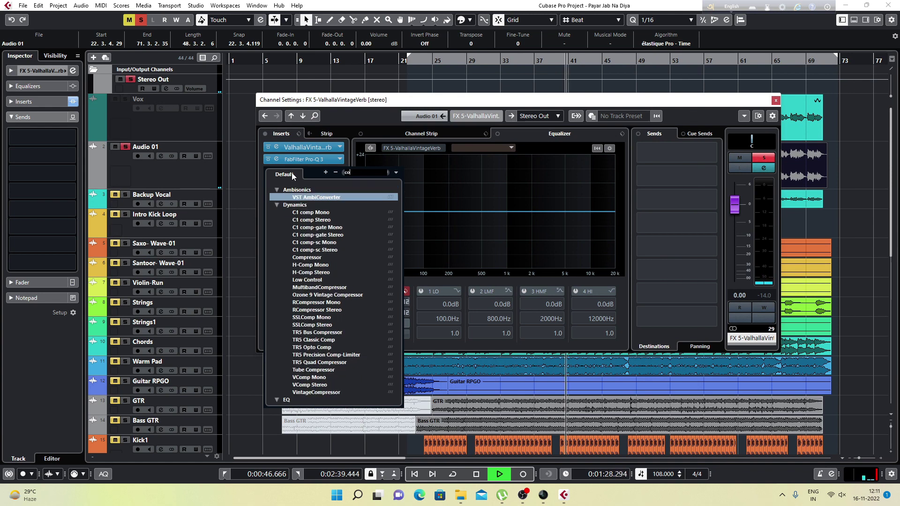
{"action": "type", "text": "mpre"}
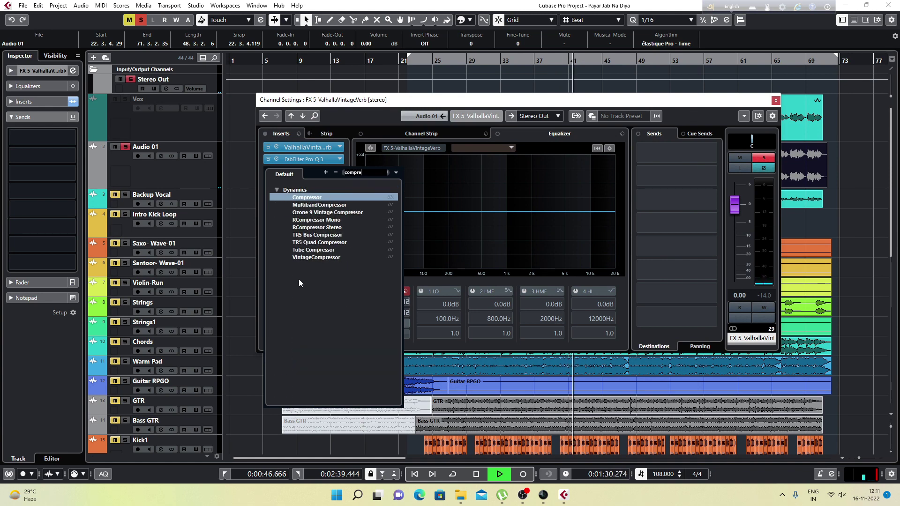
{"action": "left_click", "coordinate": [307, 197]}
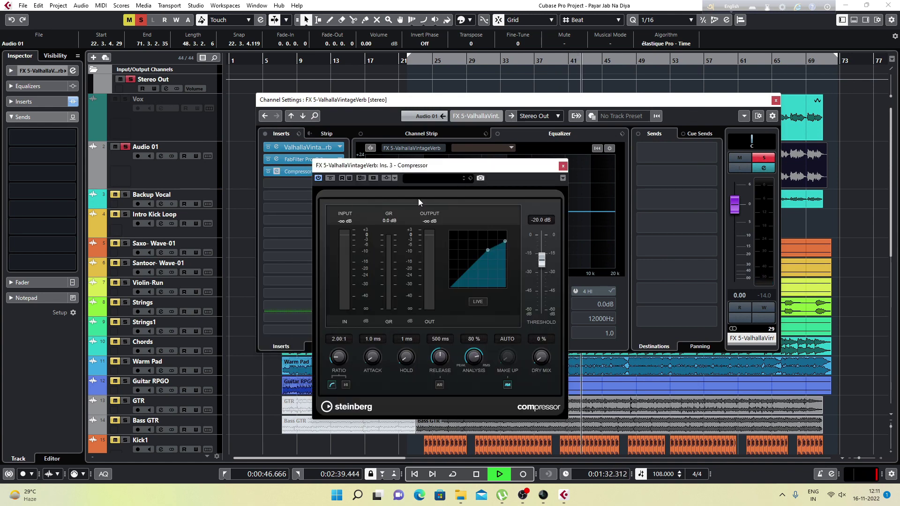
- Enable the Compressor's side-chain and add Audio 01 as its side-chain input
{"action": "left_click", "coordinate": [386, 178]}
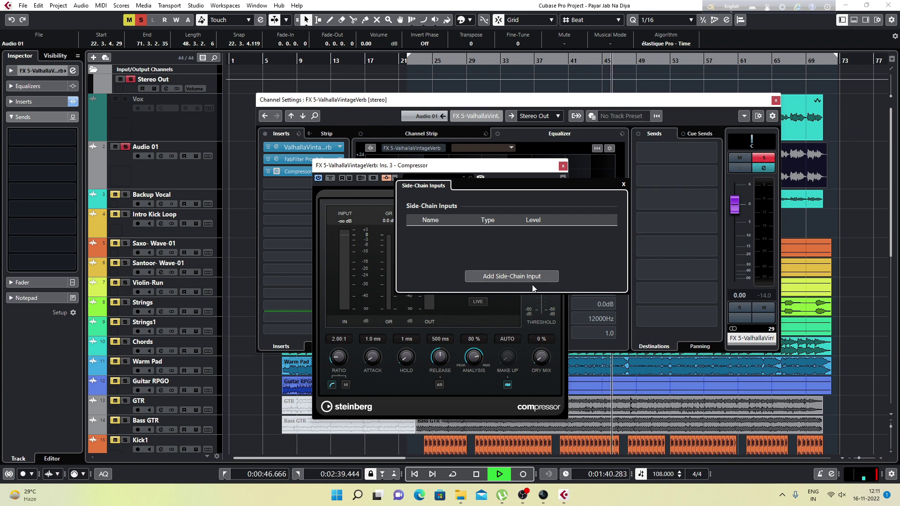
{"action": "left_click", "coordinate": [508, 277]}
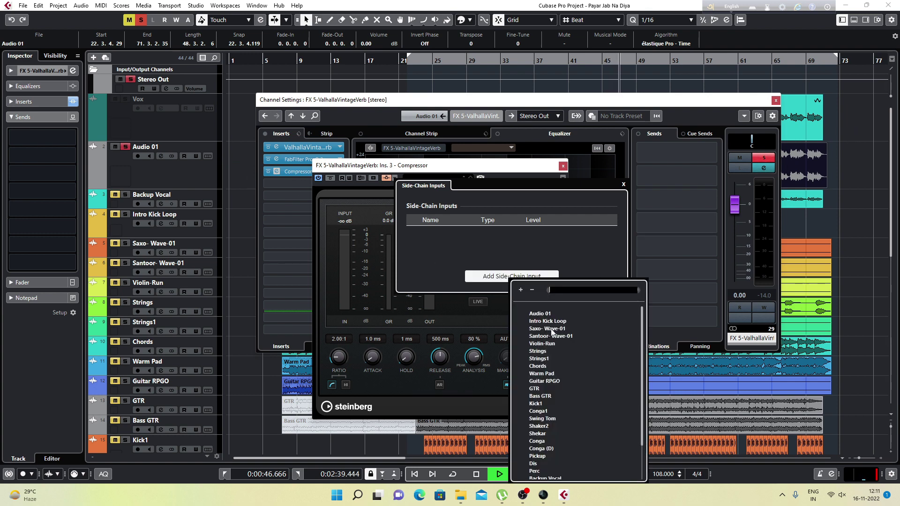
{"action": "left_click", "coordinate": [539, 314]}
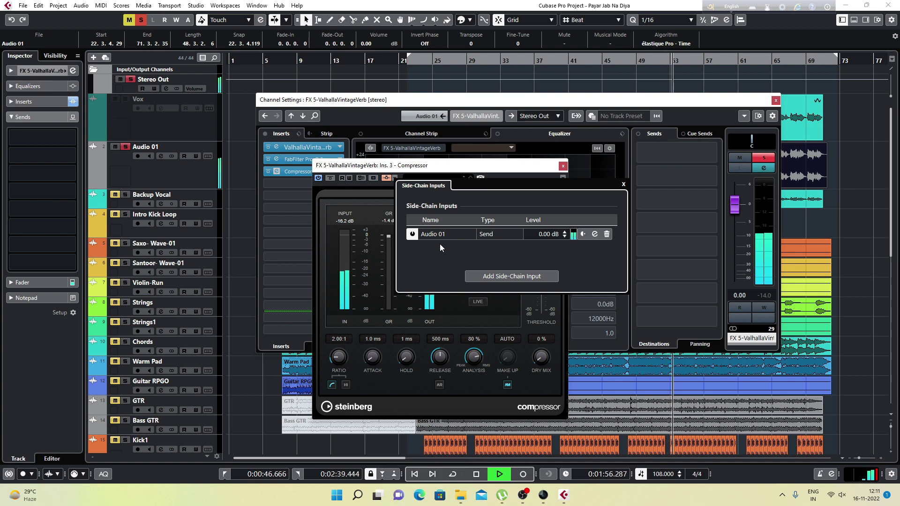
{"action": "left_click", "coordinate": [623, 184]}
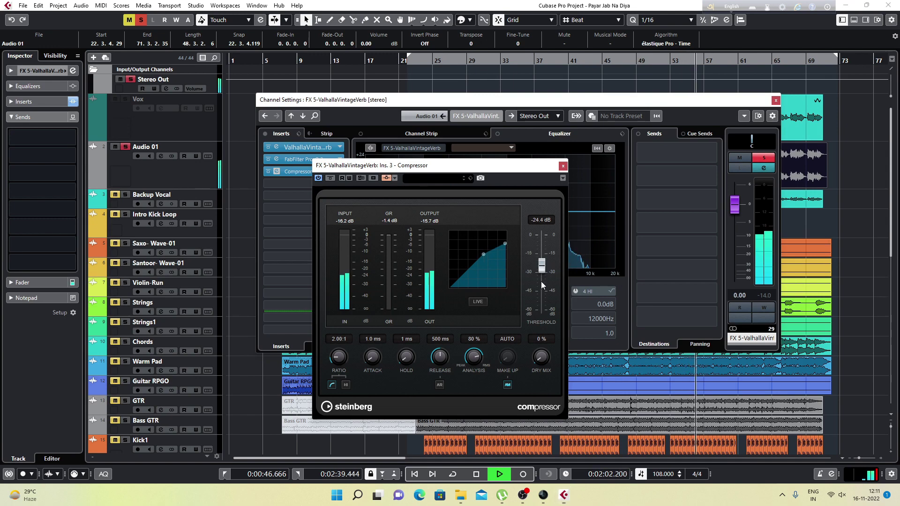
- Set the Compressor's threshold to about -38.2 dB and turn off its automatic make-up gain
{"action": "left_click_drag", "start_coordinate": [541, 281], "coordinate": [541, 288]}
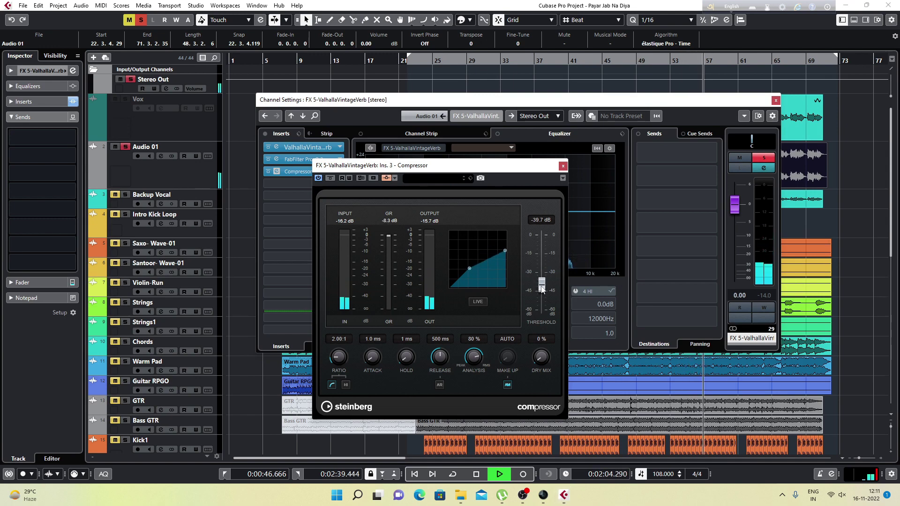
{"action": "left_click_drag", "start_coordinate": [541, 289], "coordinate": [541, 287]}
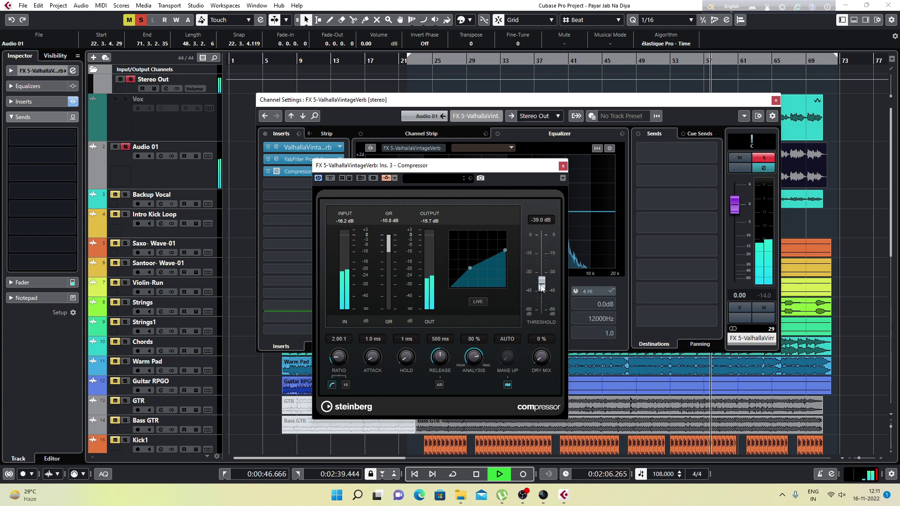
{"action": "left_click", "coordinate": [507, 385]}
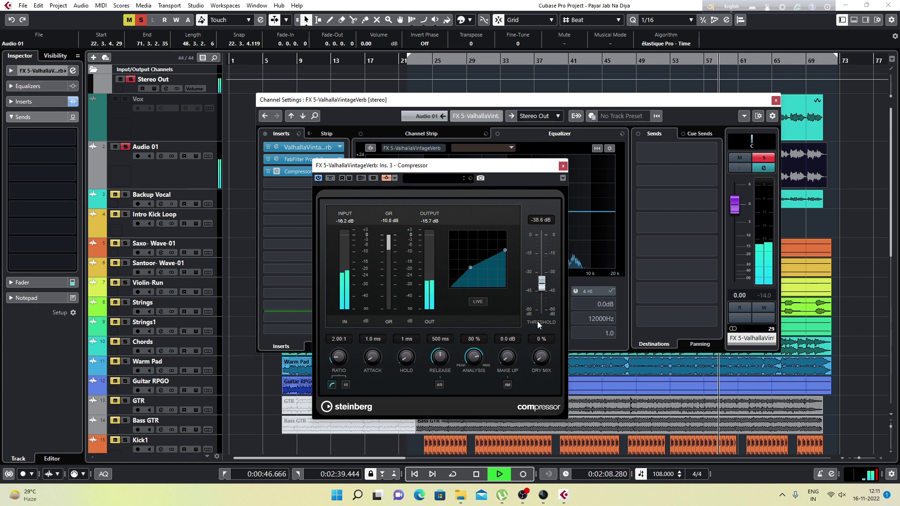
{"action": "key", "text": "space"}
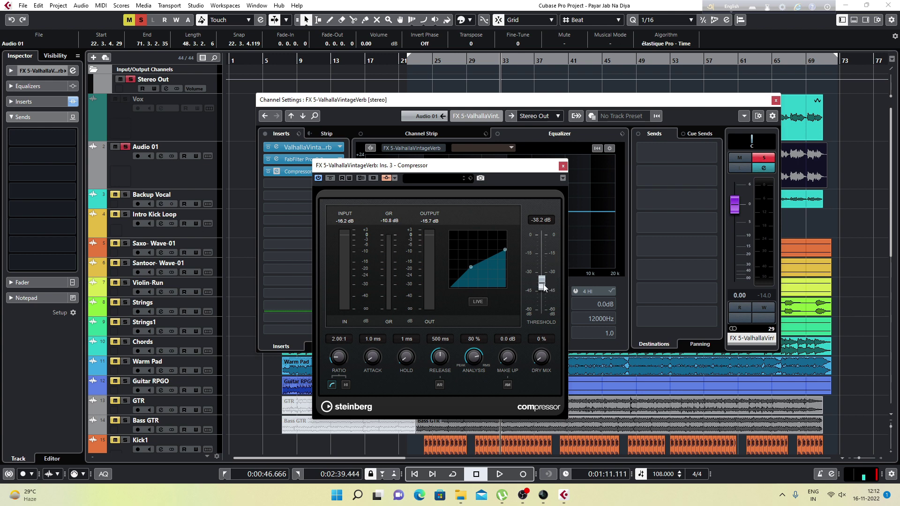
- Raise the Compressor's threshold to about -31.9 dB while auditioning the soloed vocal with its ducked reverb
{"action": "left_click_drag", "start_coordinate": [543, 284], "coordinate": [543, 281]}
{"action": "key", "text": "space"}
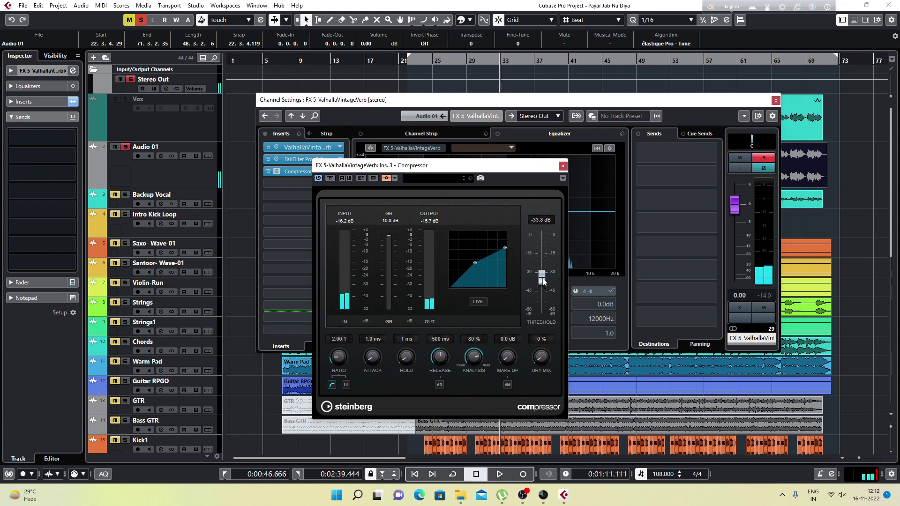
{"action": "key", "text": "space"}
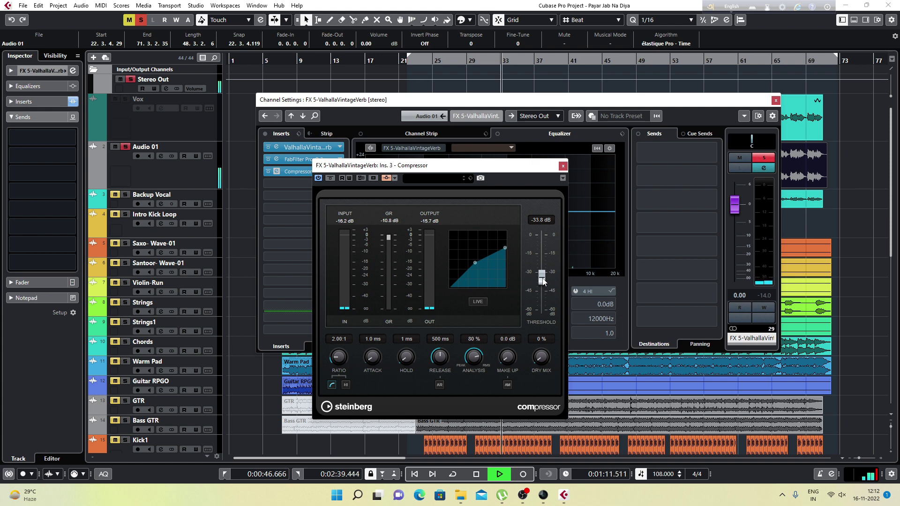
{"action": "left_click_drag", "start_coordinate": [543, 280], "coordinate": [543, 279]}
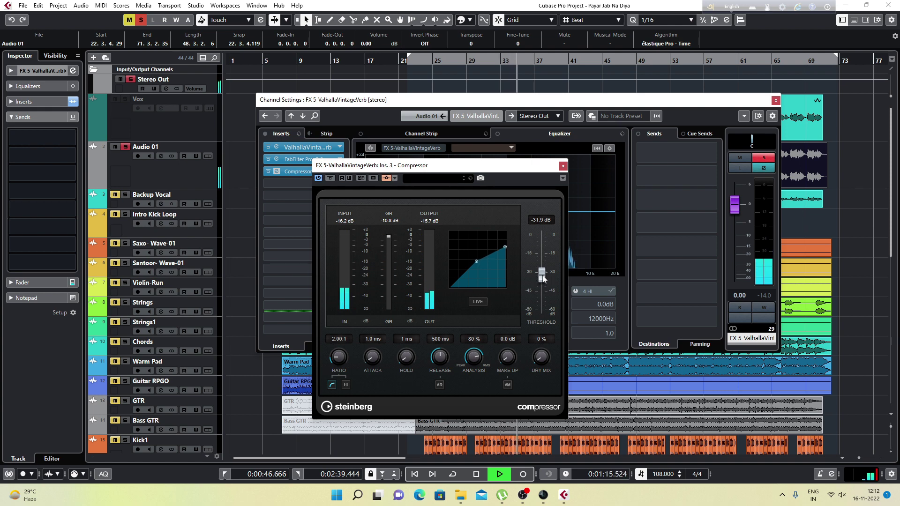
- Lower the Compressor's threshold to about -35.6 dB while auditioning the soloed vocal, and close the plug-in
{"action": "mouse_move", "coordinate": [543, 278]}
{"action": "left_mouse_down"}
{"action": "mouse_move", "coordinate": [544, 271]}
{"action": "mouse_move", "coordinate": [545, 283]}
{"action": "left_mouse_up"}
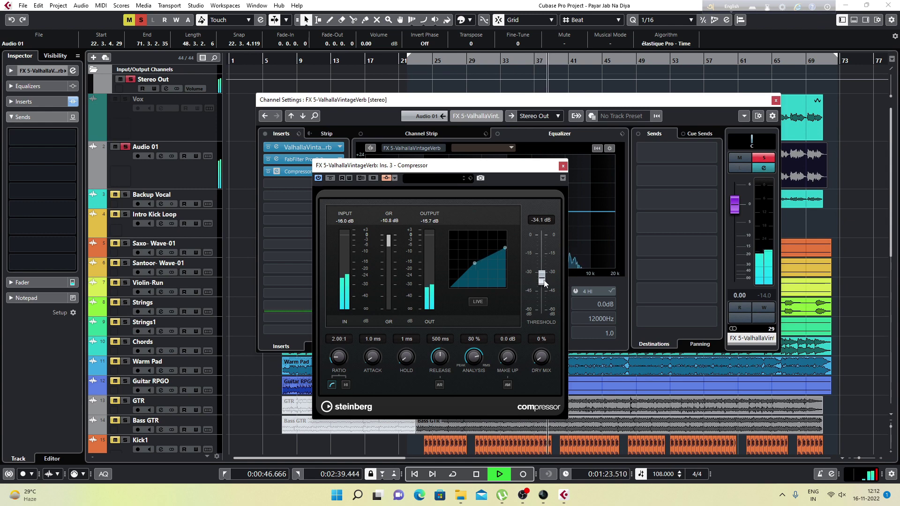
{"action": "key", "text": "space"}
{"action": "key", "text": "space"}
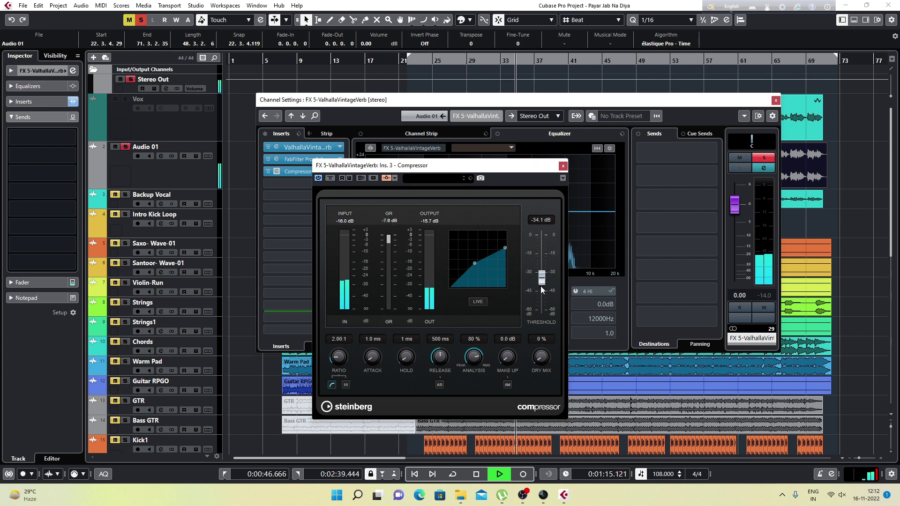
{"action": "left_click_drag", "start_coordinate": [541, 289], "coordinate": [542, 290]}
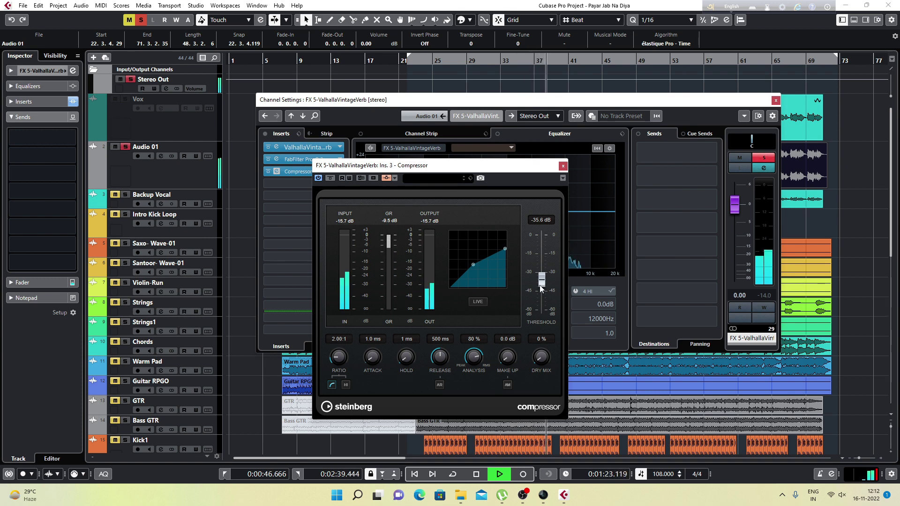
{"action": "key", "text": "space"}
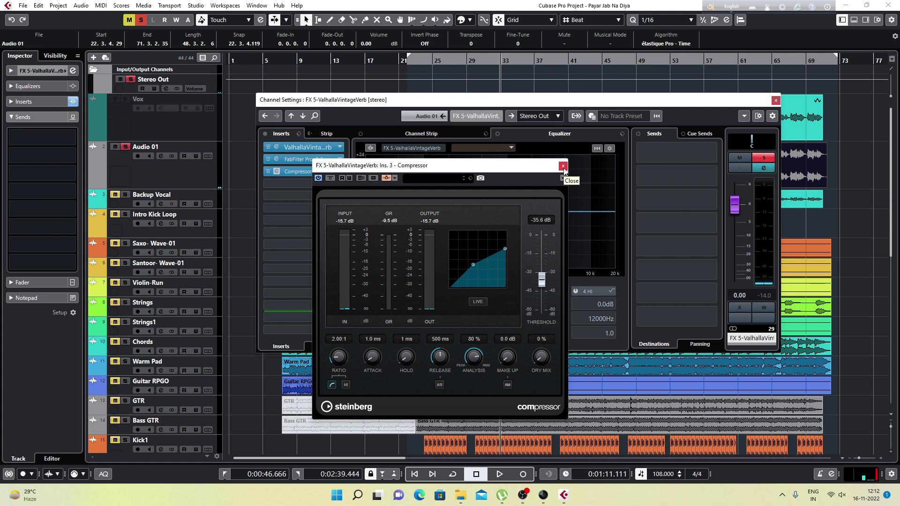
{"action": "left_click", "coordinate": [563, 166]}
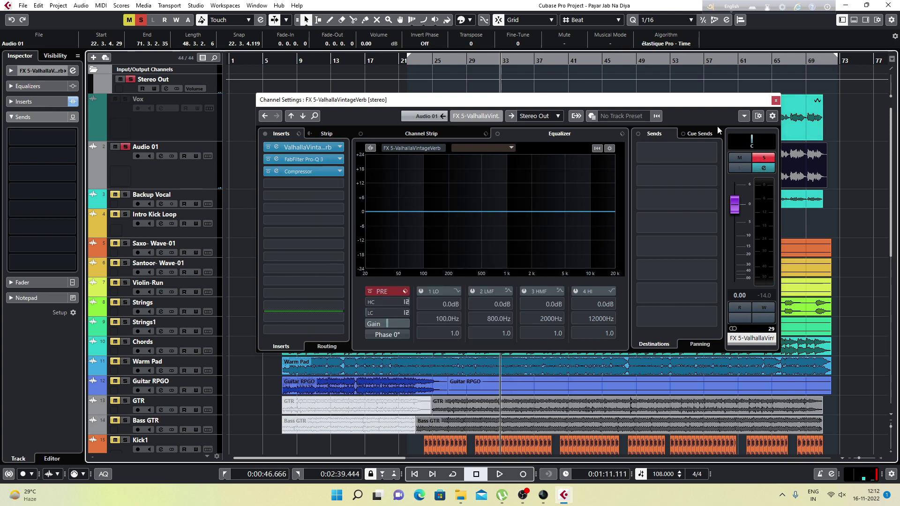
- Open Audio 01's channel settings and lower its FX 5-ValhallaVintageVerb reverb send to about -12.5 dB during playback
{"action": "left_click", "coordinate": [172, 172]}
{"action": "left_click", "coordinate": [161, 156]}
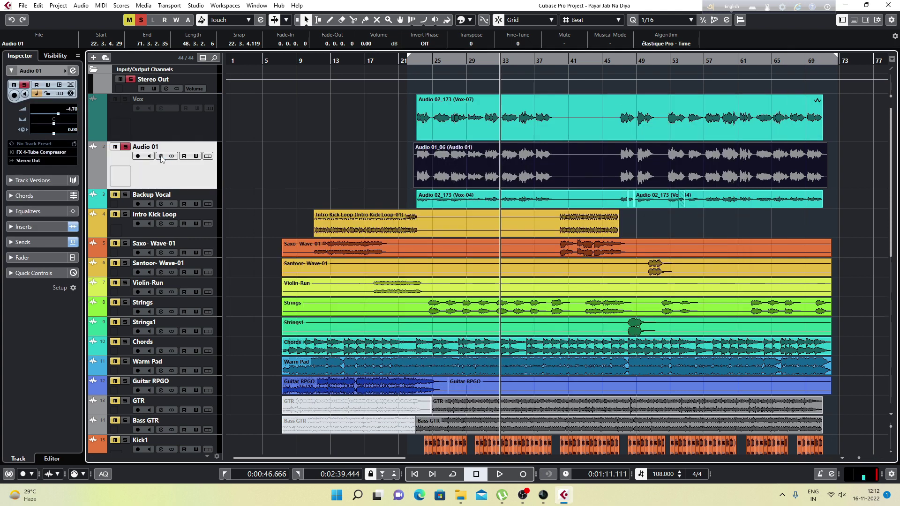
{"action": "left_click", "coordinate": [161, 156]}
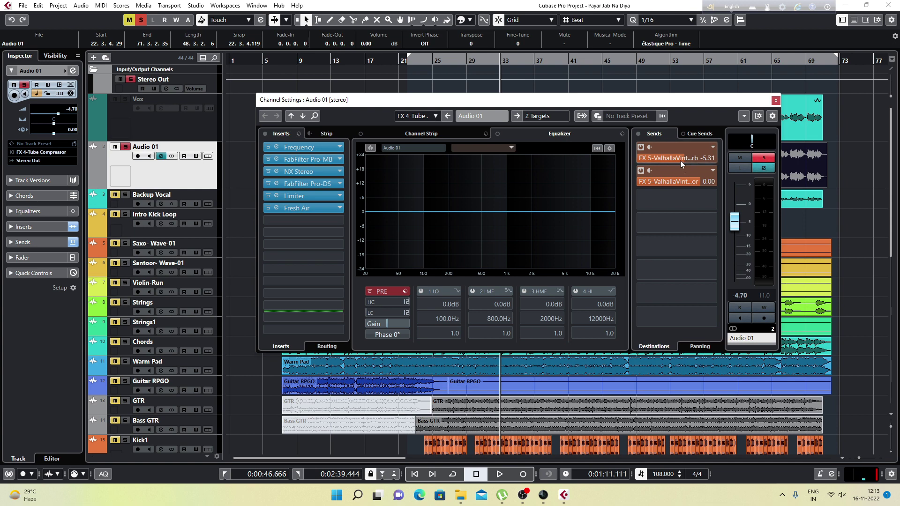
{"action": "key", "text": "space"}
{"action": "left_click_drag", "start_coordinate": [679, 159], "coordinate": [660, 159]}
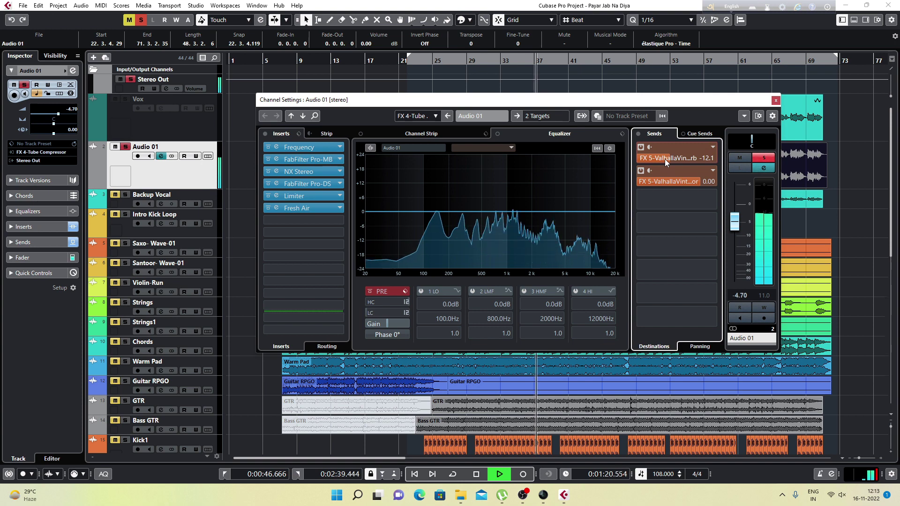
{"action": "scroll", "coordinate": [664, 159], "scroll_direction": "down", "scroll_amount": 1}
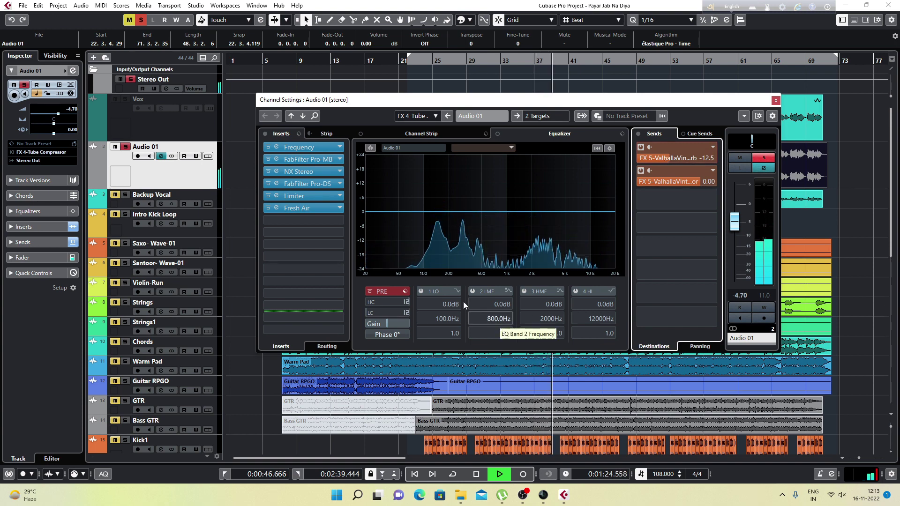
{"action": "key", "text": "space"}
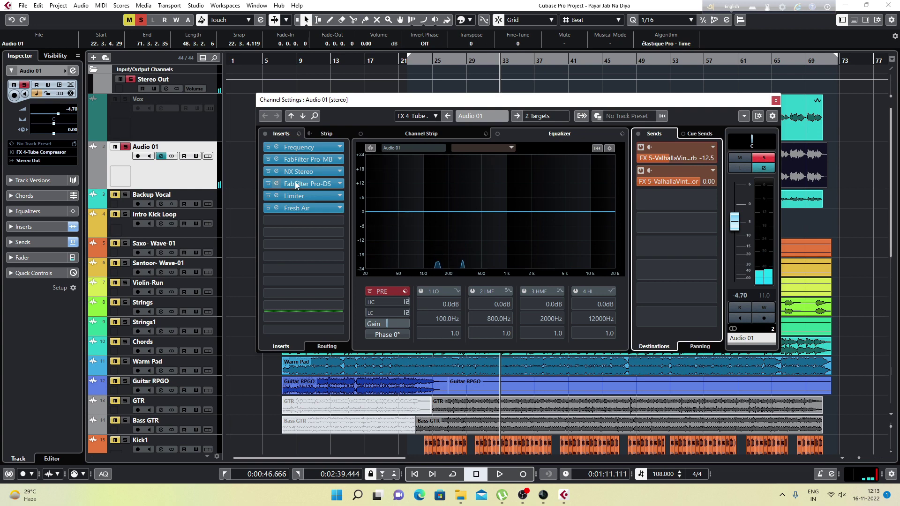
- Widen the front speaker positions in Audio 01's NX Stereo insert slightly while auditioning, and close the plug-in
{"action": "key", "text": "space"}
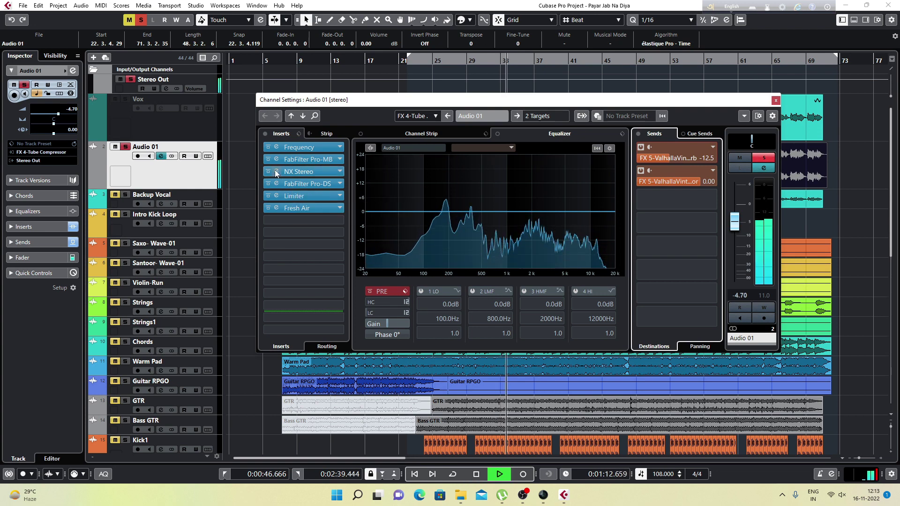
{"action": "key", "text": "space"}
{"action": "left_click", "coordinate": [277, 172]}
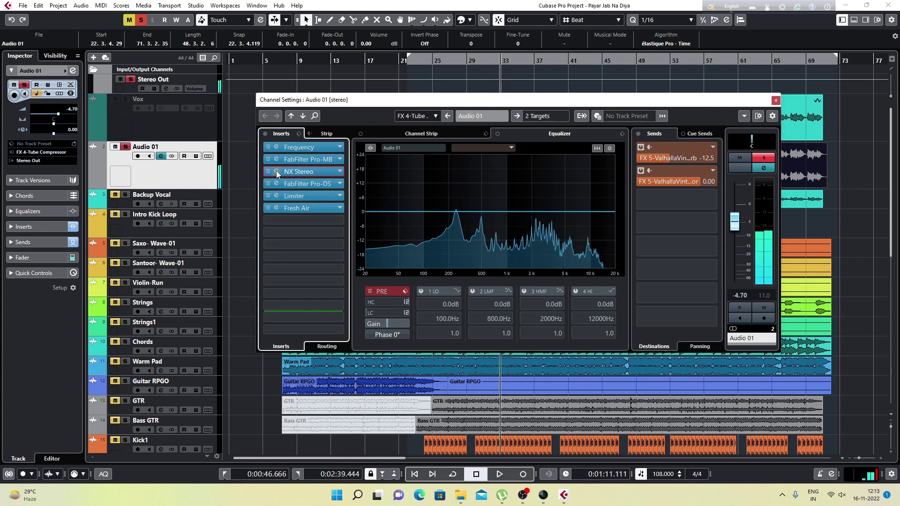
{"action": "key", "text": "space"}
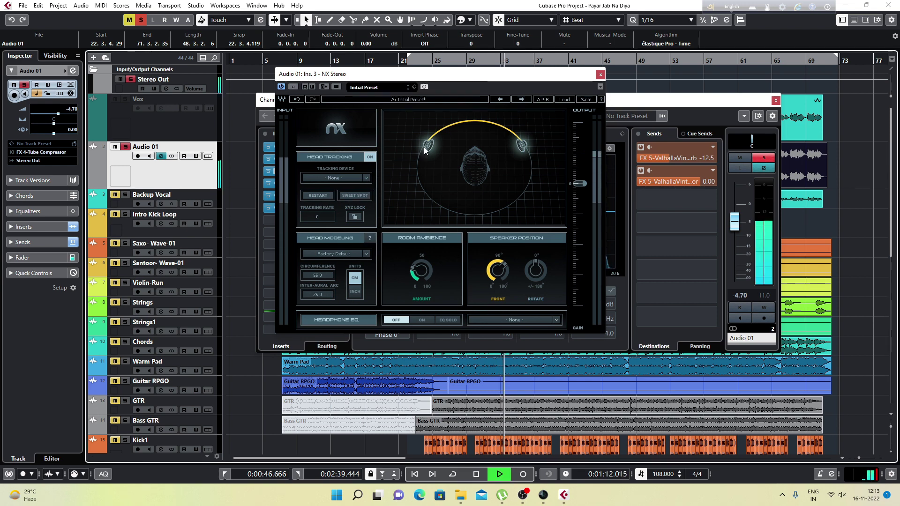
{"action": "left_click_drag", "start_coordinate": [426, 146], "coordinate": [423, 153]}
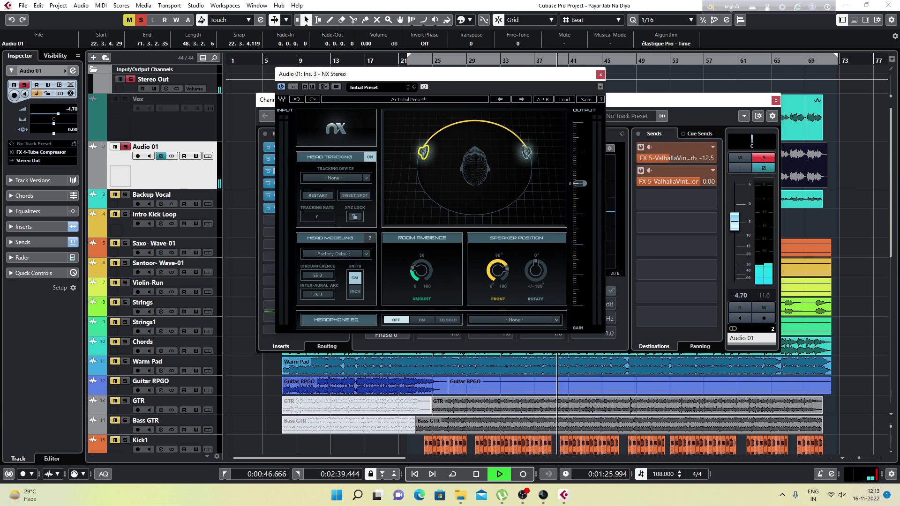
{"action": "left_click", "coordinate": [500, 61]}
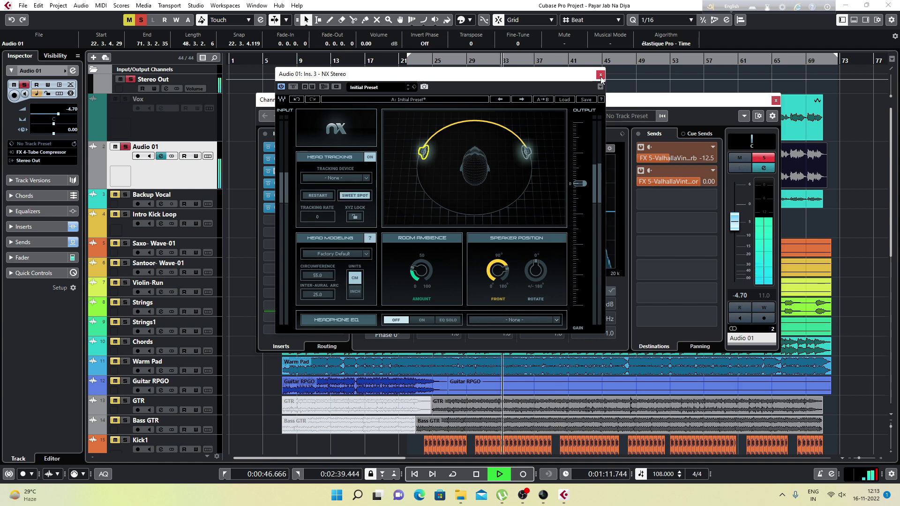
{"action": "left_click", "coordinate": [601, 77]}
{"action": "key", "text": "space"}
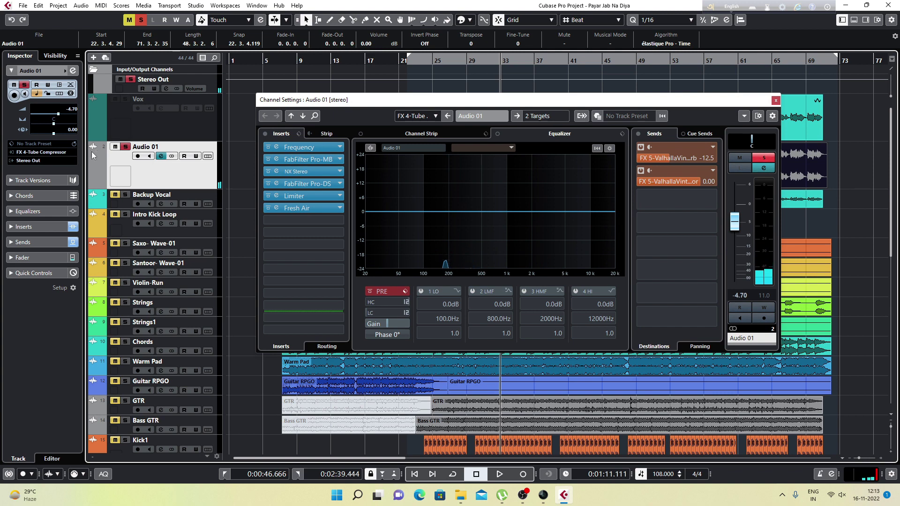
- Solo FX 3-H-Delay Stereo and add an active send to it from Audio 01 at about -8.72 dB
{"action": "scroll", "coordinate": [161, 334], "scroll_direction": "down", "scroll_amount": 10}
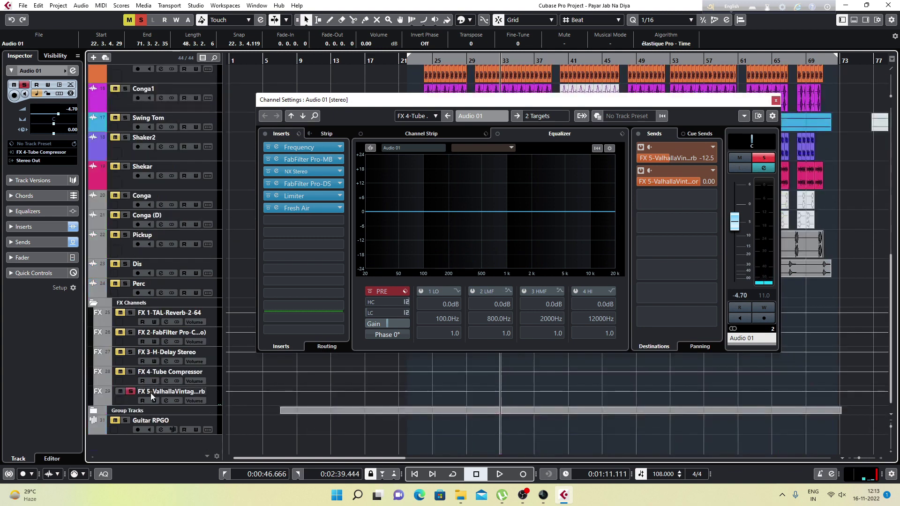
{"action": "left_click", "coordinate": [130, 353]}
{"action": "left_click", "coordinate": [665, 199]}
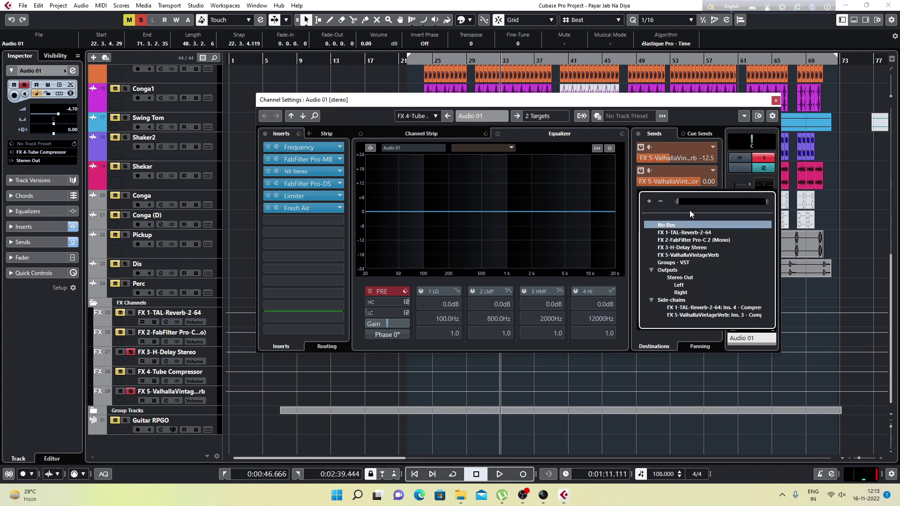
{"action": "left_click", "coordinate": [682, 248]}
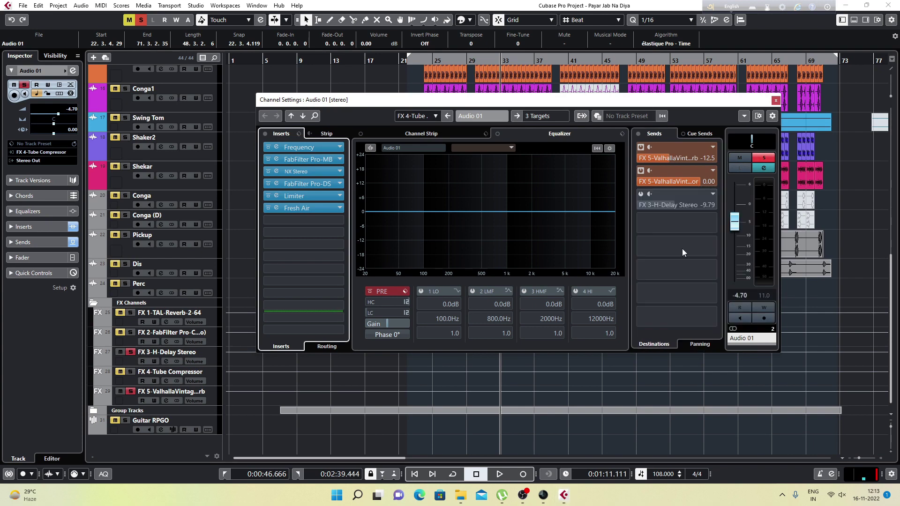
{"action": "left_click", "coordinate": [640, 193]}
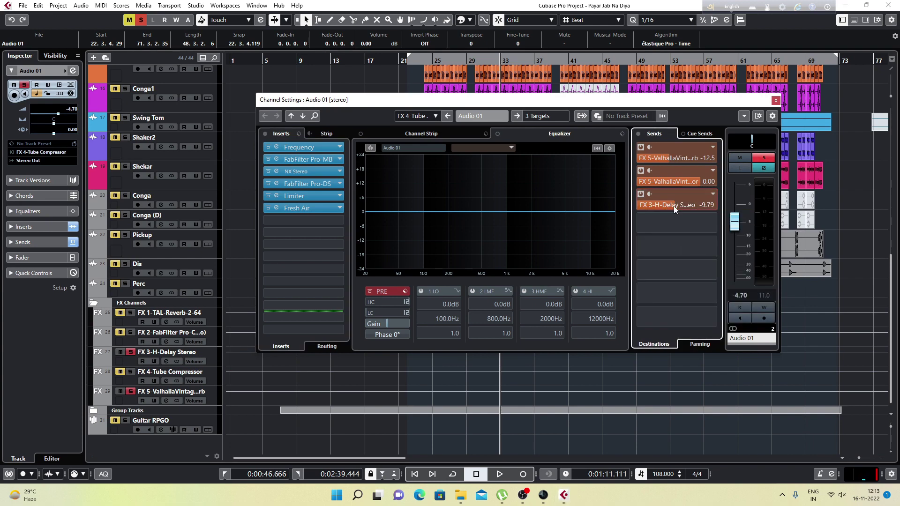
{"action": "left_click_drag", "start_coordinate": [682, 206], "coordinate": [683, 206]}
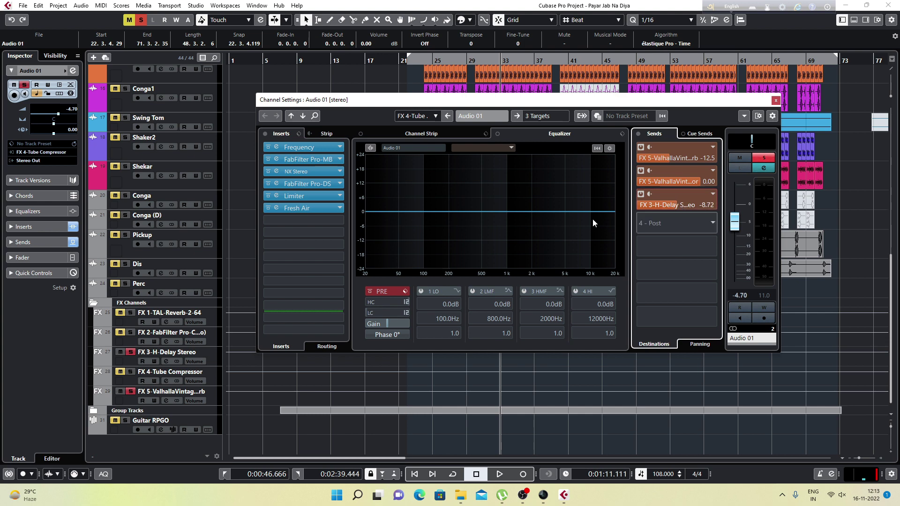
- Open the FX 3-H-Delay Stereo channel settings and bypass its FabFilter Pro-Q 3, S1 Imager Stereo and Compressor inserts
{"action": "left_click", "coordinate": [165, 362]}
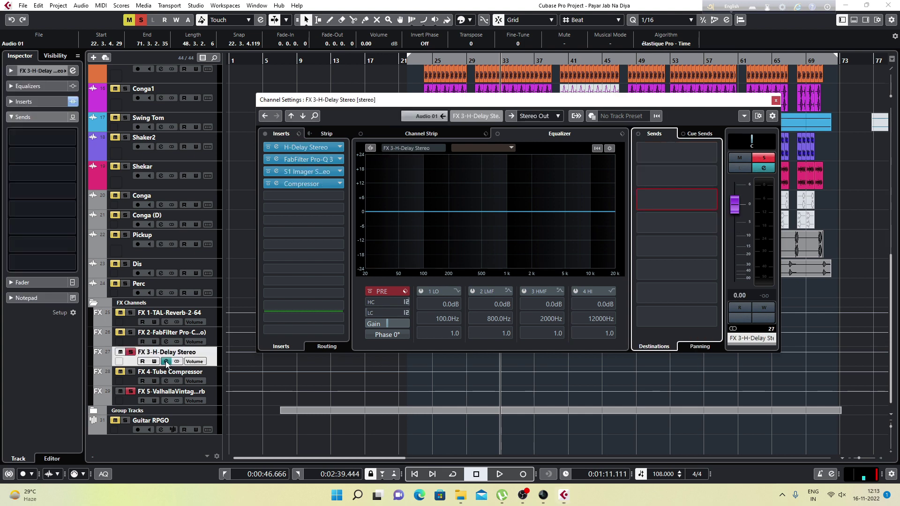
{"action": "left_click", "coordinate": [268, 160]}
{"action": "left_click", "coordinate": [268, 172]}
{"action": "left_click", "coordinate": [268, 183]}
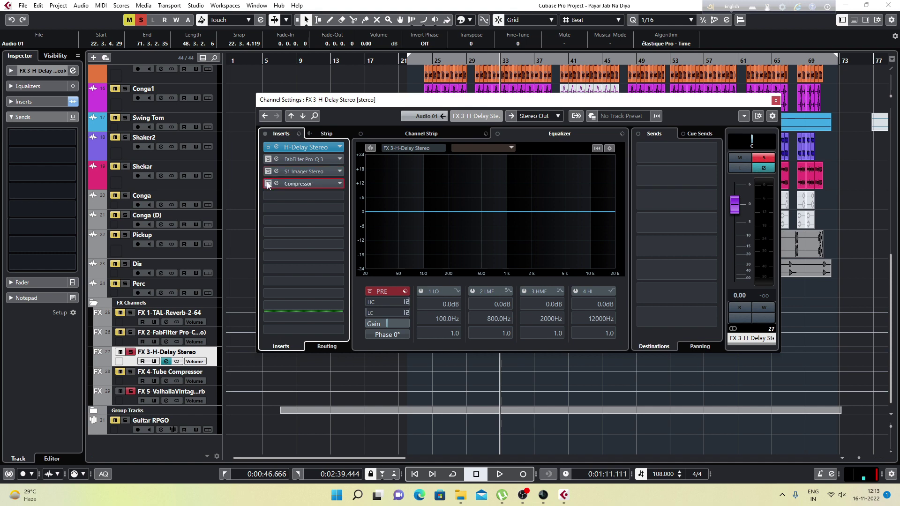
- Open the H-Delay Stereo insert, audition it and set its delay time to a dotted 1/8
{"action": "left_click", "coordinate": [279, 148]}
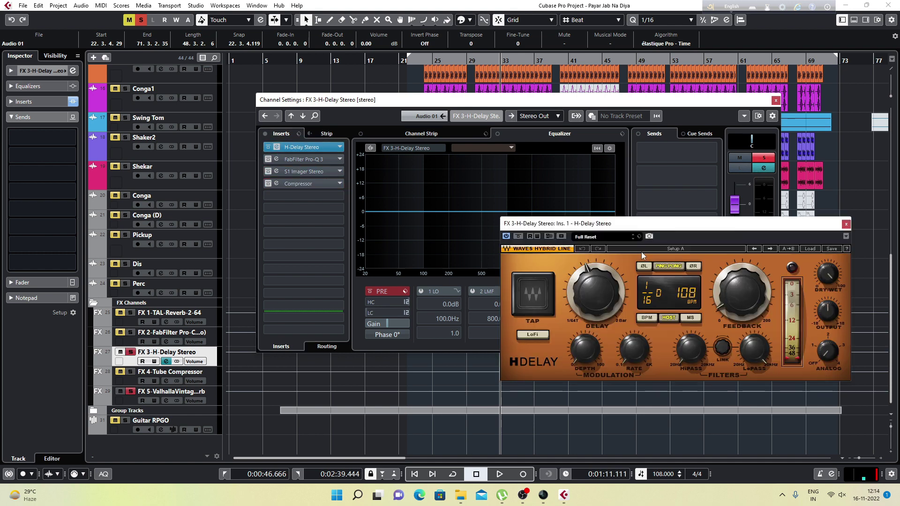
{"action": "key", "text": "space"}
{"action": "key", "text": "space"}
{"action": "left_click_drag", "start_coordinate": [670, 223], "coordinate": [465, 222]}
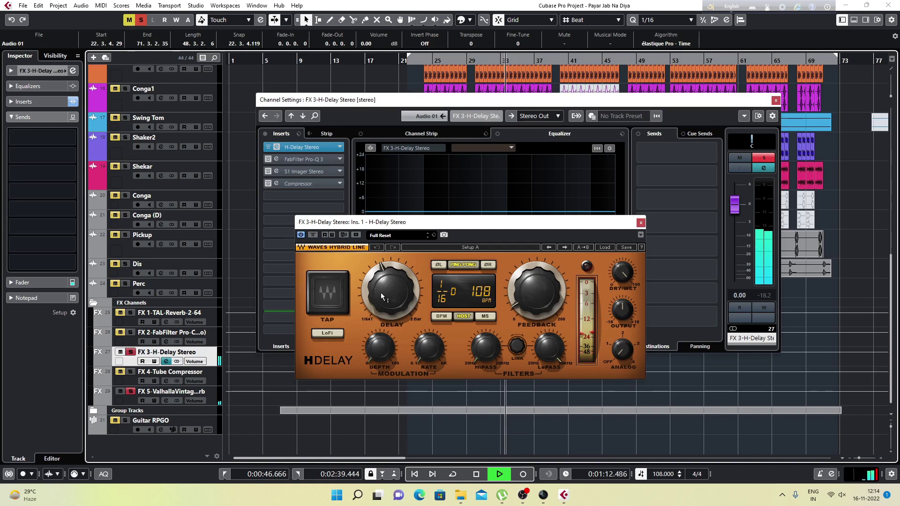
{"action": "key", "text": "space"}
{"action": "left_click_drag", "start_coordinate": [382, 296], "coordinate": [382, 281]}
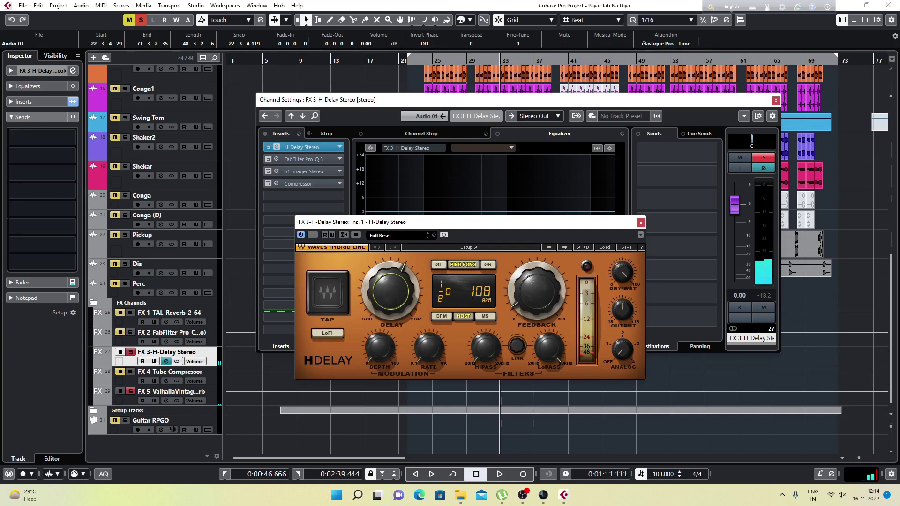
- Adjust H-Delay's feedback to 24 while auditioning the delayed vocal
{"action": "left_click_drag", "start_coordinate": [518, 302], "coordinate": [517, 278]}
{"action": "key", "text": "space"}
{"action": "key", "text": "space"}
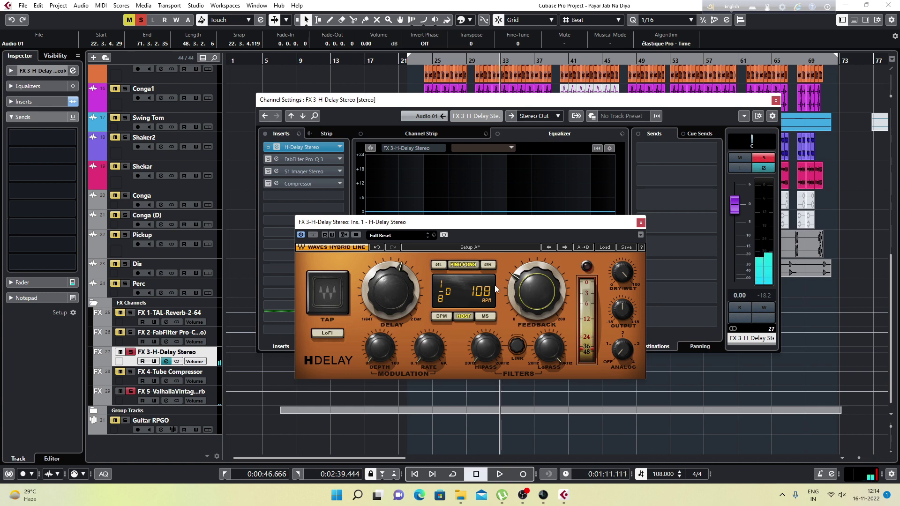
{"action": "left_click", "coordinate": [391, 286]}
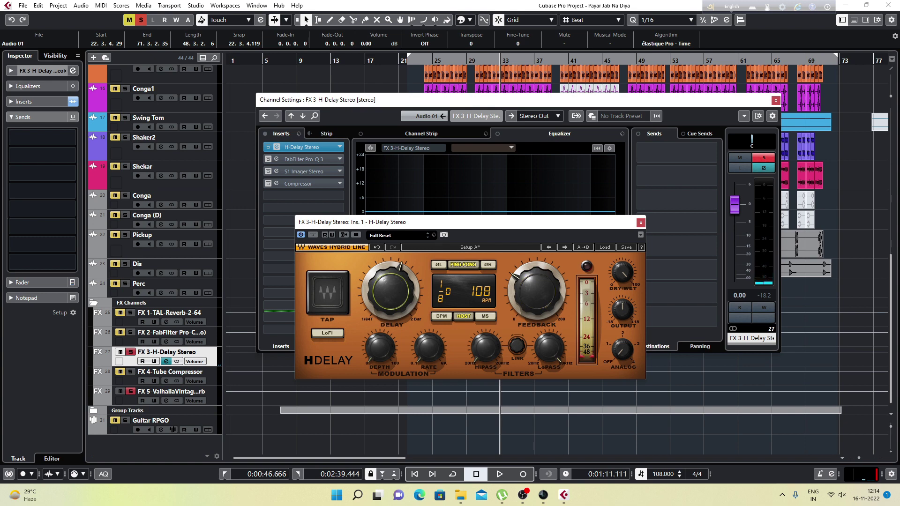
{"action": "left_click_drag", "start_coordinate": [517, 285], "coordinate": [517, 295]}
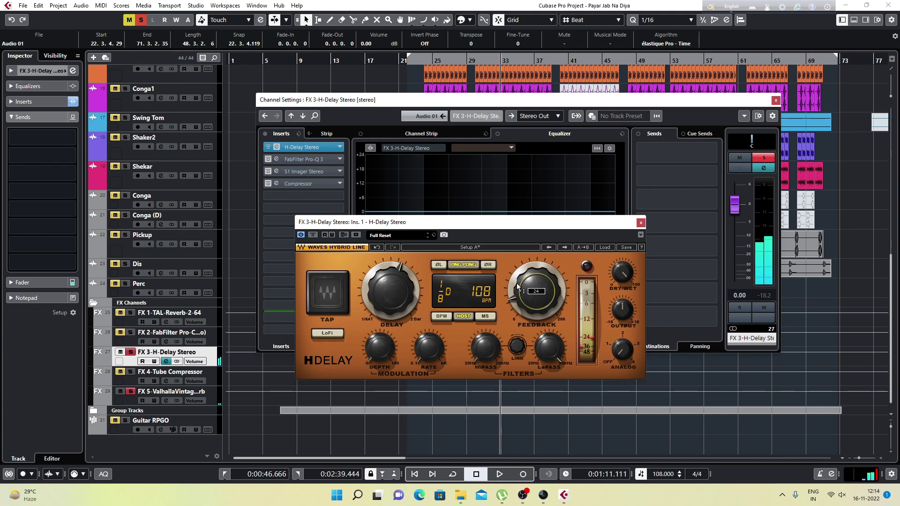
{"action": "key", "text": "space"}
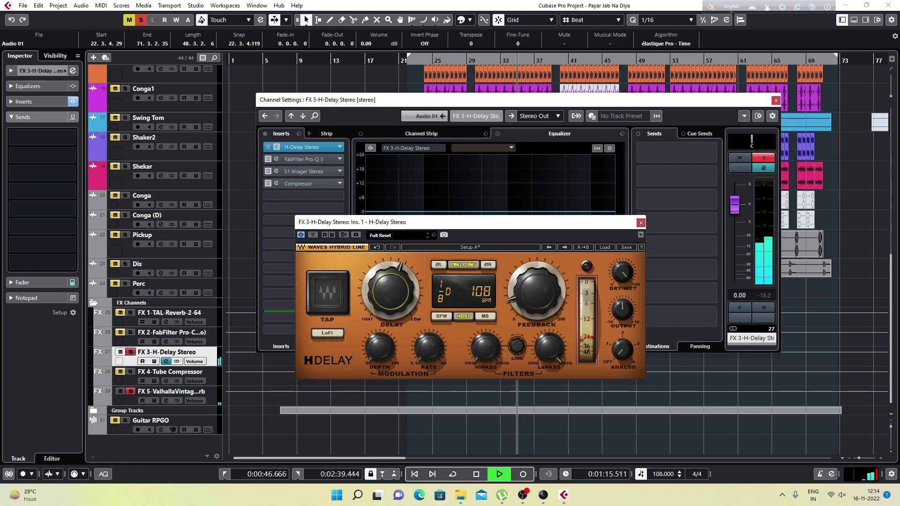
- Set H-Delay's delay time to a dotted 1/16 and replay the vocal
{"action": "left_click_drag", "start_coordinate": [391, 281], "coordinate": [391, 295]}
{"action": "key", "text": "space"}
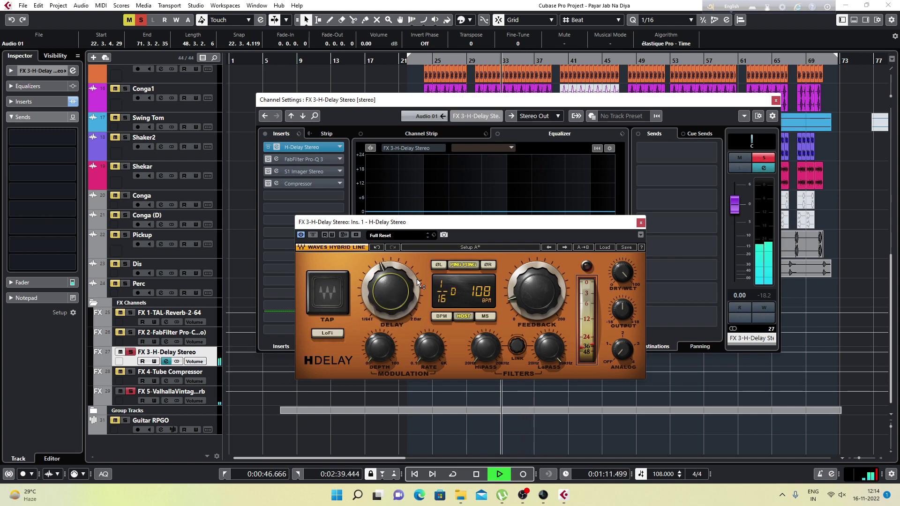
{"action": "key", "text": "space"}
{"action": "key", "text": "space"}
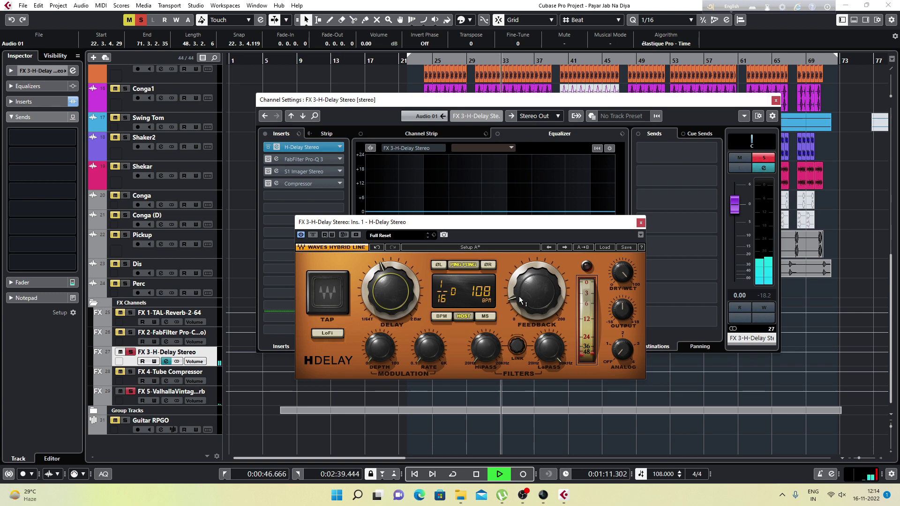
- Raise H-Delay's feedback to about 51 while listening to the soloed vocal
{"action": "mouse_move", "coordinate": [520, 300]}
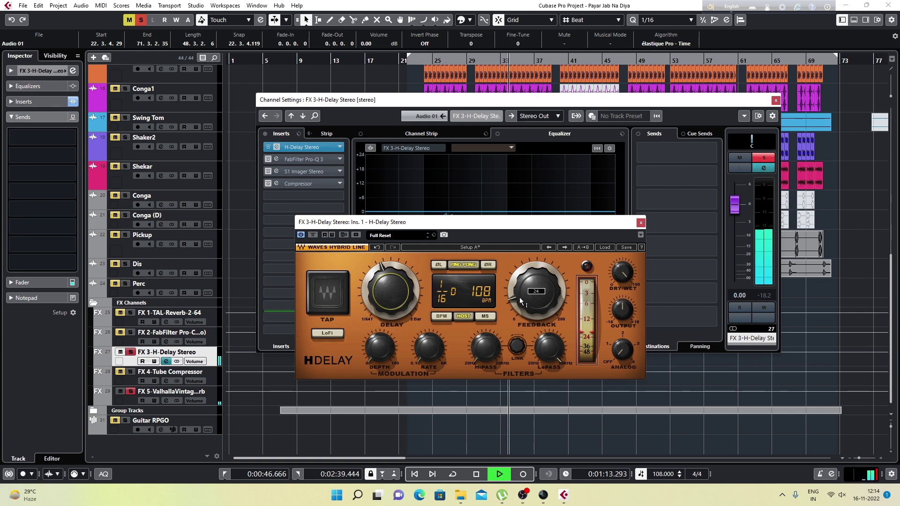
{"action": "left_click_drag", "start_coordinate": [520, 300], "coordinate": [520, 283]}
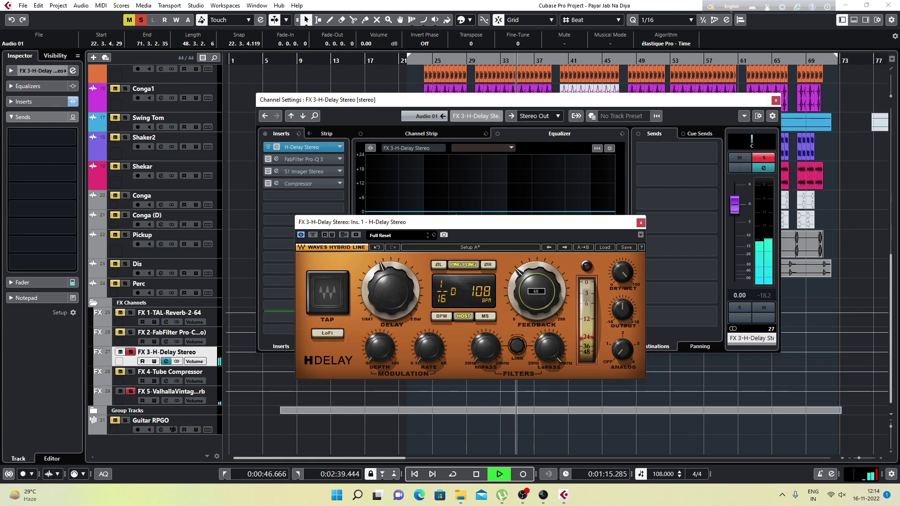
{"action": "key", "text": "space"}
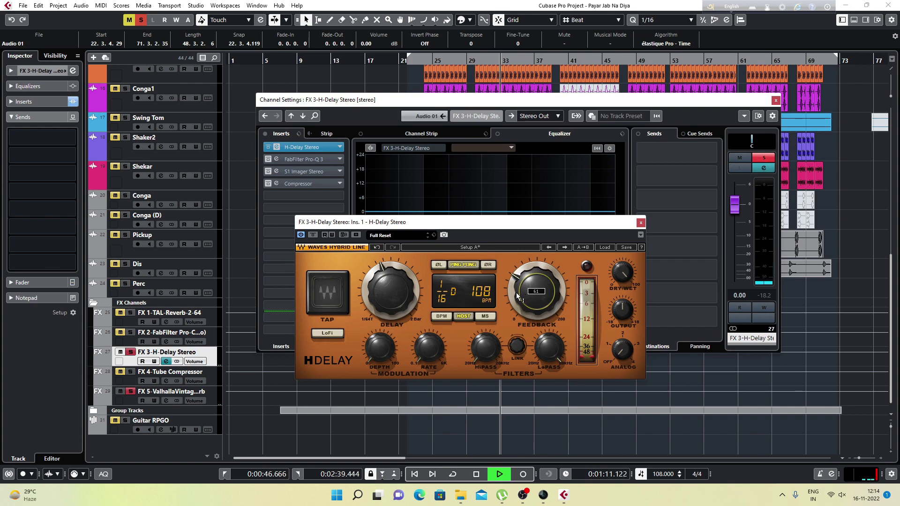
- Try lower H-Delay feedback amounts down to 11 while auditioning the soloed vocal
{"action": "key", "text": "space"}
{"action": "key", "text": "space"}
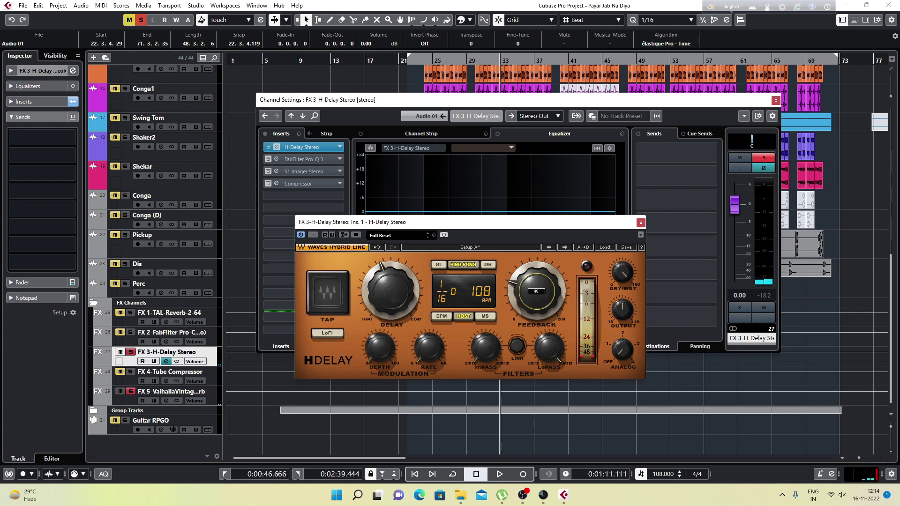
{"action": "left_click_drag", "start_coordinate": [508, 281], "coordinate": [507, 288]}
{"action": "key", "text": "space"}
{"action": "key", "text": "space"}
{"action": "key", "text": "space"}
{"action": "left_click_drag", "start_coordinate": [537, 292], "coordinate": [503, 287]}
{"action": "key", "text": "space"}
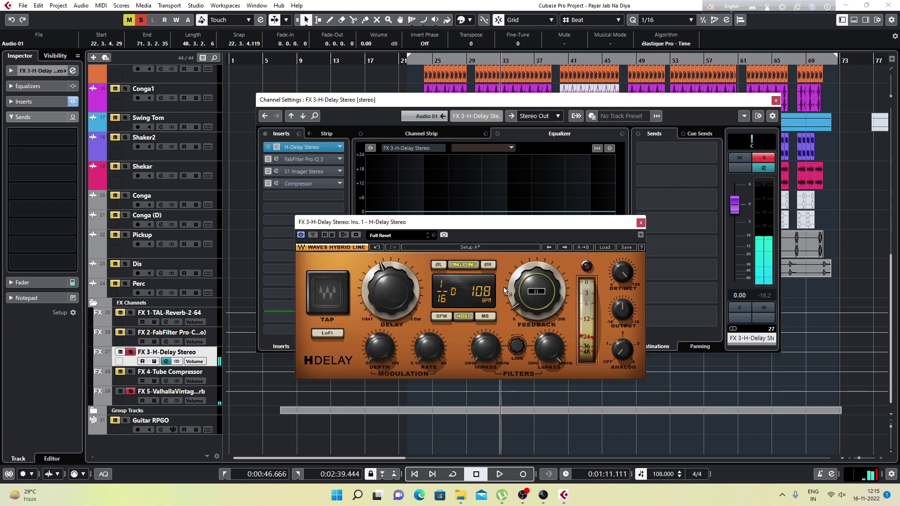
- Set H-Delay's delay time to 1/8 and its feedback to 28 while replaying the vocal, and close the plug-in
{"action": "key", "text": "space"}
{"action": "key", "text": "space"}
{"action": "key", "text": "space"}
{"action": "key", "text": "space"}
{"action": "key", "text": "space"}
{"action": "key", "text": "space"}
{"action": "left_click_drag", "start_coordinate": [378, 280], "coordinate": [378, 284]}
{"action": "key", "text": "space"}
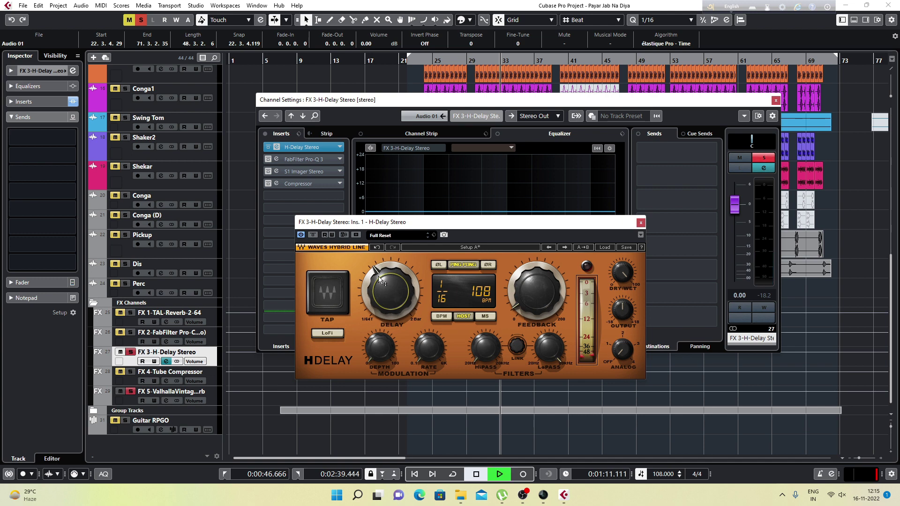
{"action": "key", "text": "space"}
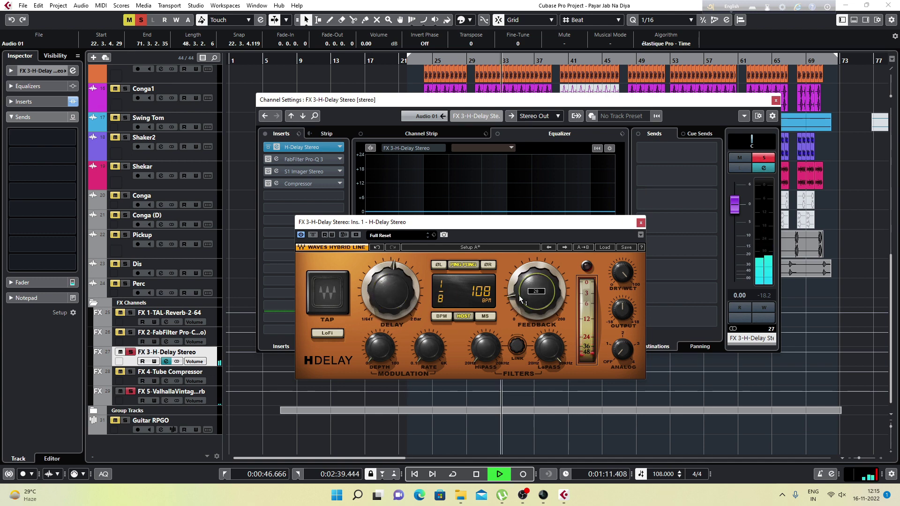
{"action": "left_click", "coordinate": [640, 222]}
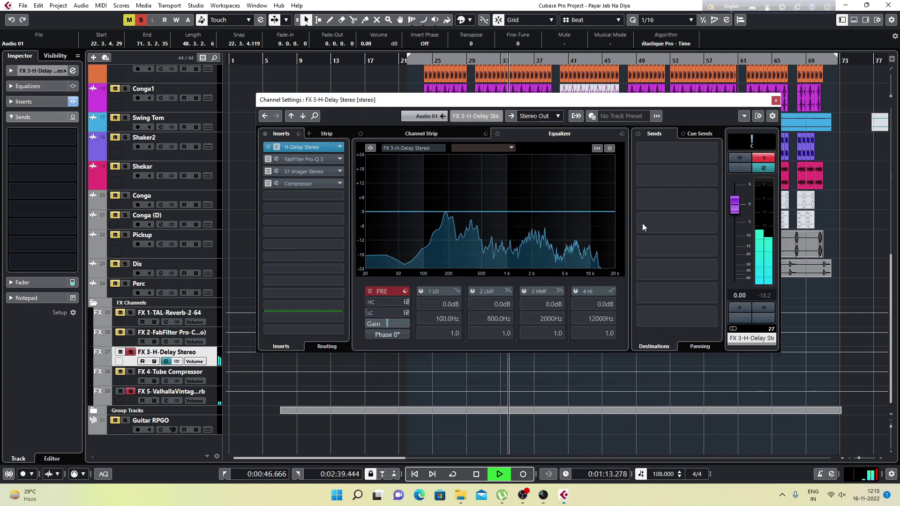
{"action": "key", "text": "space"}
- Activate the FabFilter Pro-Q 3 insert on the H-Delay channel and raise its low cut to about 426 Hz during playback
{"action": "double_click", "coordinate": [278, 162]}
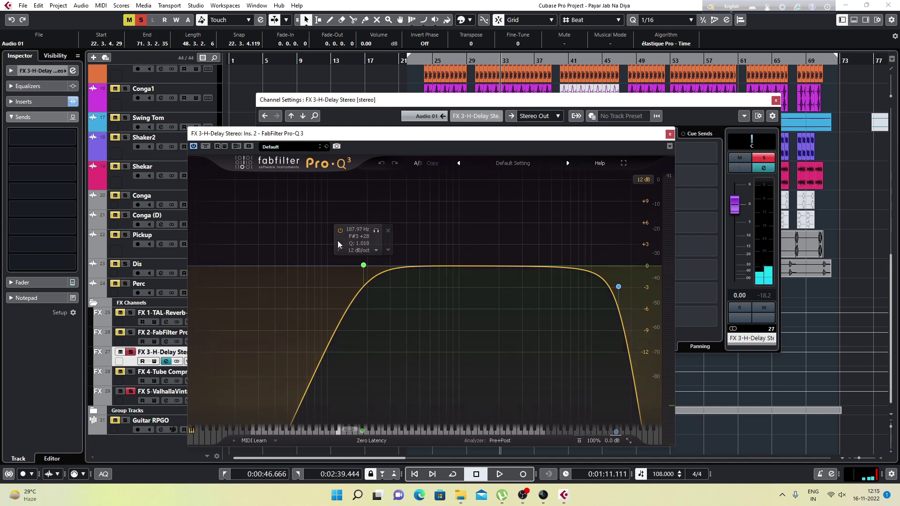
{"action": "key", "text": "space"}
{"action": "left_click_drag", "start_coordinate": [363, 265], "coordinate": [412, 271]}
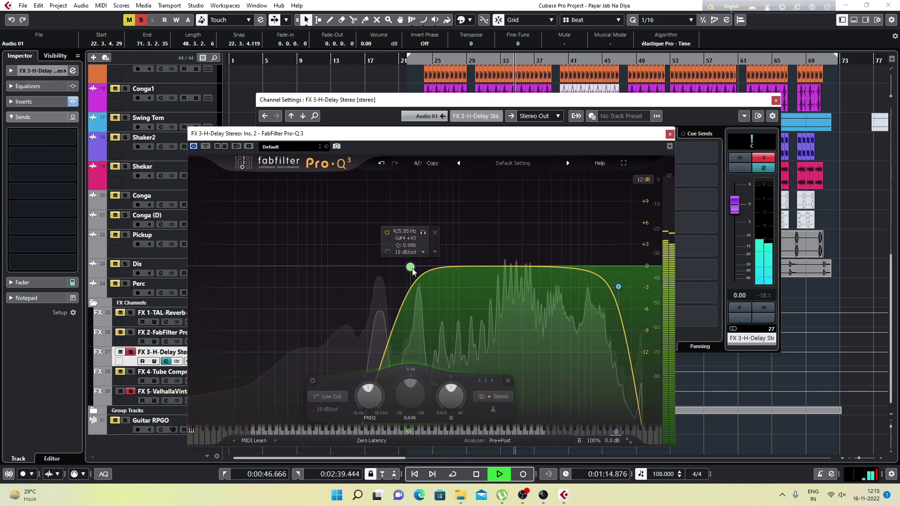
{"action": "key", "text": "space"}
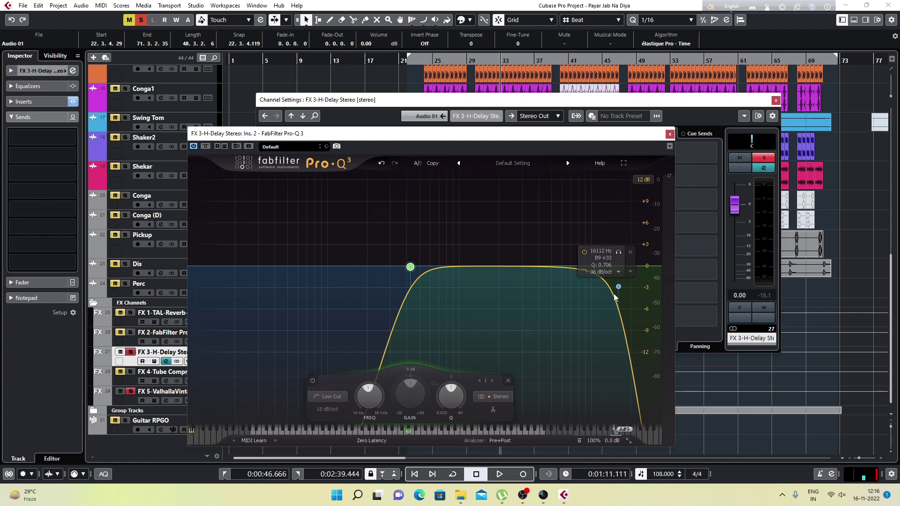
- Lower Pro-Q 3's high-cut frequency and fine-tune the low cut to about 419 Hz while listening, closing the equalizer
{"action": "key", "text": "space"}
{"action": "left_click_drag", "start_coordinate": [618, 288], "coordinate": [597, 280]}
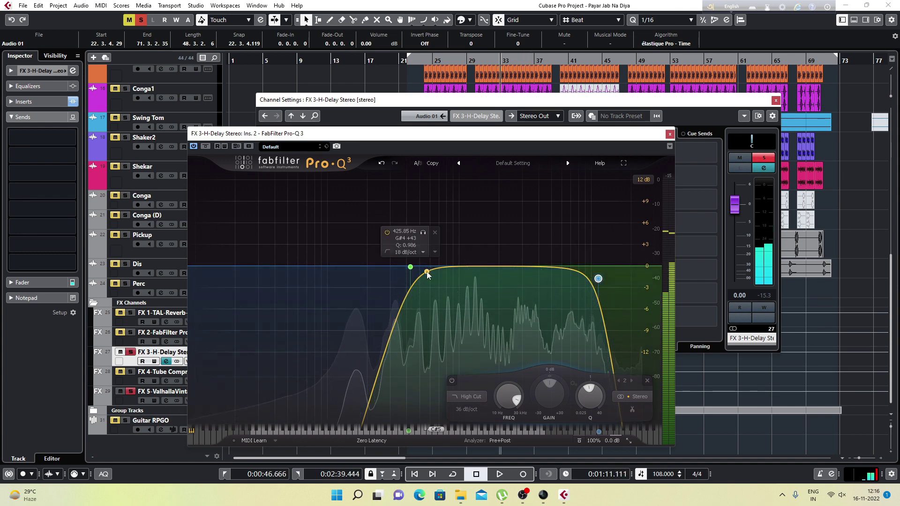
{"action": "key", "text": "space"}
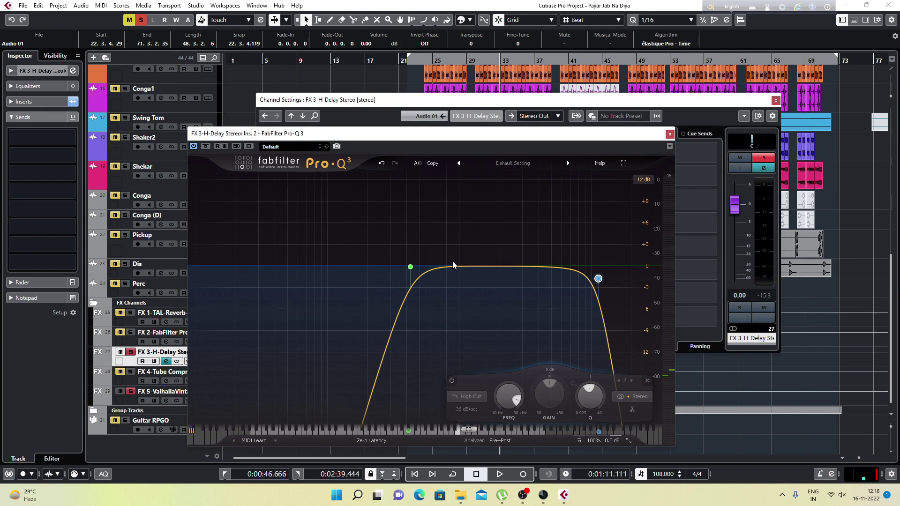
{"action": "key", "text": "space"}
{"action": "left_click_drag", "start_coordinate": [411, 270], "coordinate": [409, 271]}
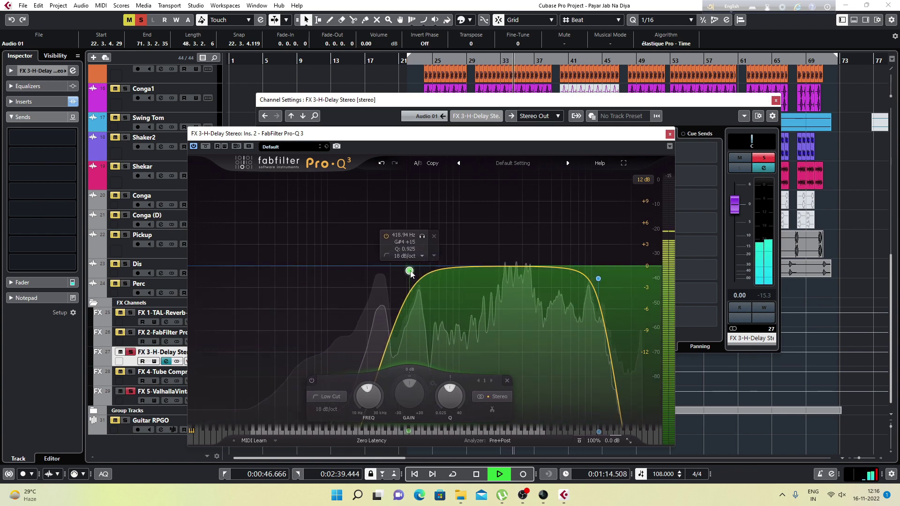
{"action": "left_click", "coordinate": [670, 134]}
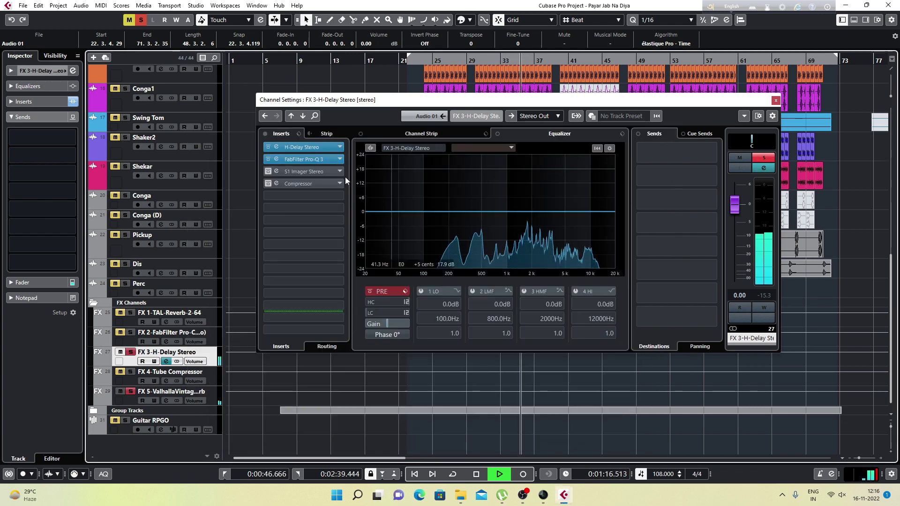
{"action": "key", "text": "space"}
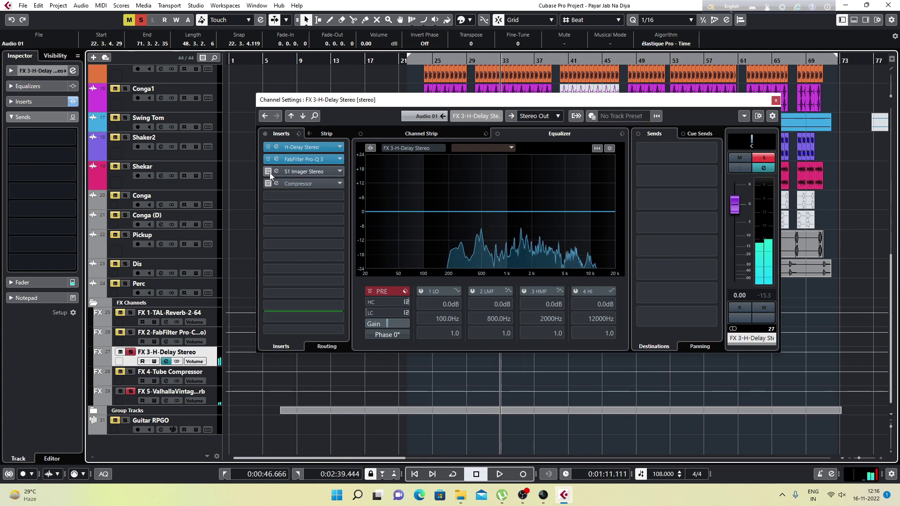
- Activate the S1 Imager Stereo insert and set its width to 1.50 while auditioning the delayed vocal
{"action": "left_click", "coordinate": [269, 172]}
{"action": "left_click", "coordinate": [276, 171]}
{"action": "key", "text": "space"}
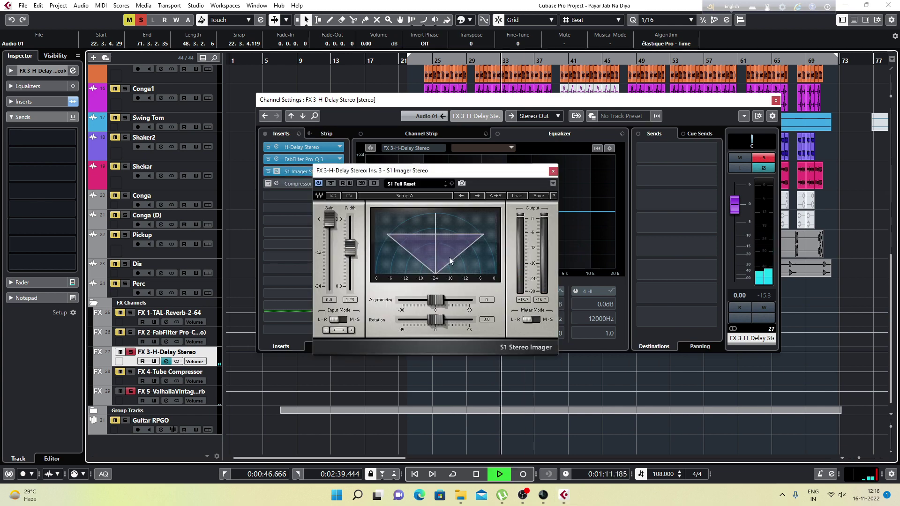
{"action": "left_click_drag", "start_coordinate": [350, 247], "coordinate": [350, 241]}
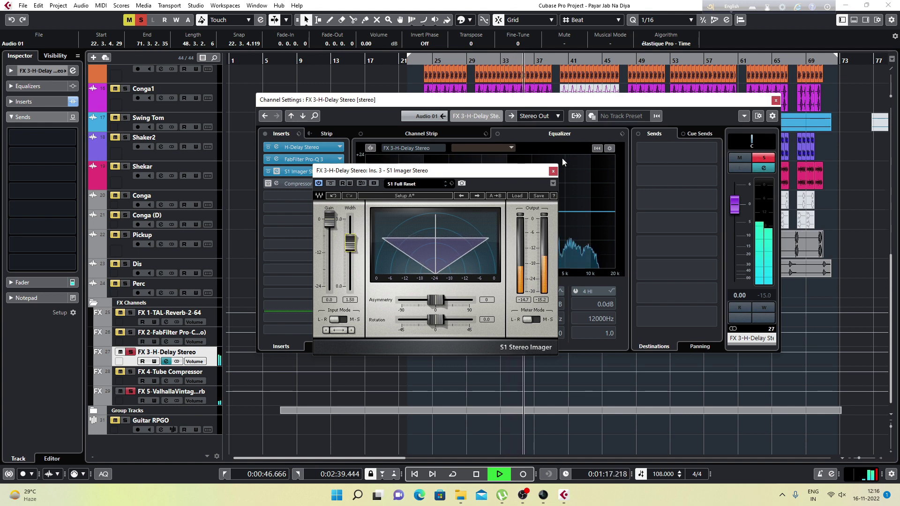
{"action": "left_click", "coordinate": [553, 172]}
{"action": "key", "text": "space"}
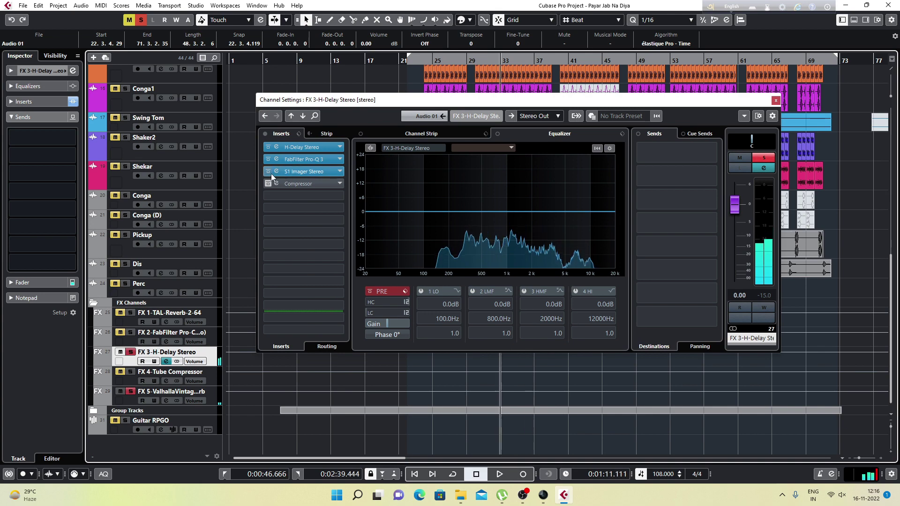
- Check the S1 Imager, Audio 01 and ValhallaVintageVerb channel settings, and return to the H-Delay channel
{"action": "left_click", "coordinate": [277, 172]}
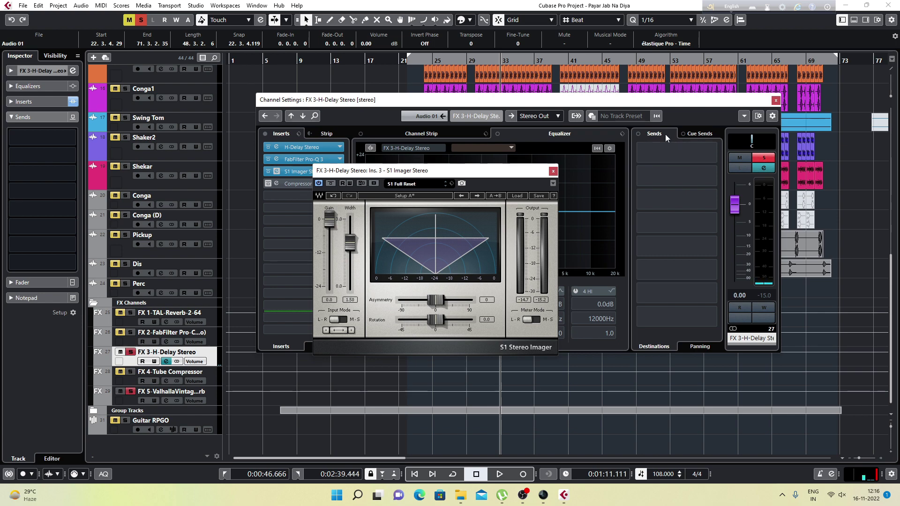
{"action": "scroll", "coordinate": [182, 120], "scroll_direction": "up", "scroll_amount": 10}
{"action": "left_click", "coordinate": [182, 168]}
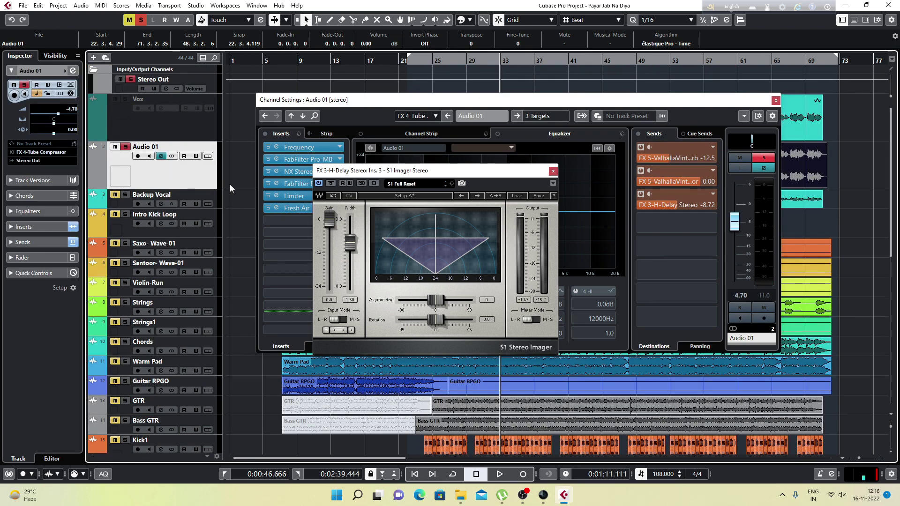
{"action": "scroll", "coordinate": [166, 417], "scroll_direction": "down", "scroll_amount": 10}
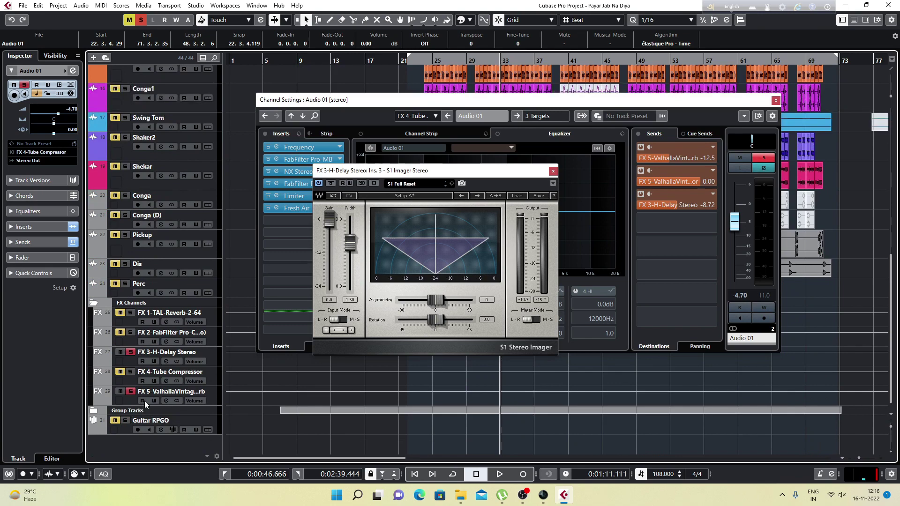
{"action": "left_click", "coordinate": [164, 401]}
{"action": "left_click", "coordinate": [161, 357]}
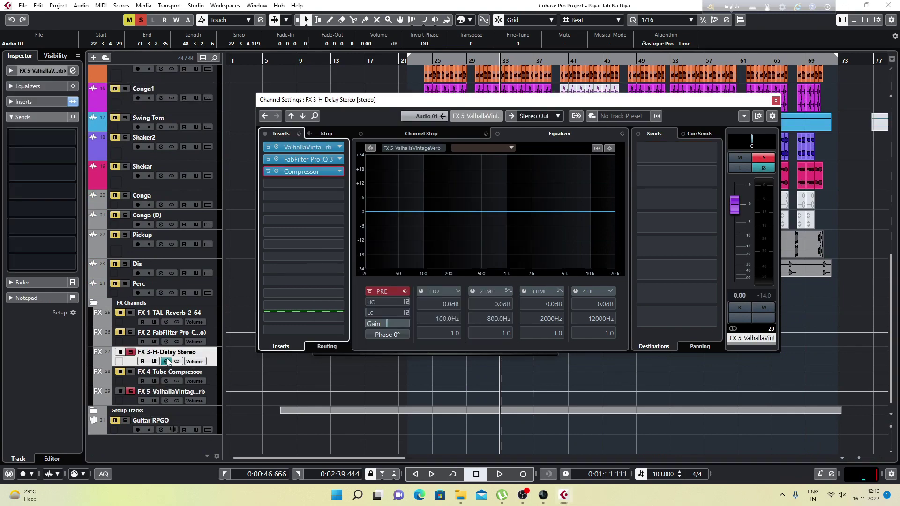
- Open the Compressor insert on the H-Delay channel and add Audio 01 as its side-chain input
{"action": "left_click", "coordinate": [276, 184]}
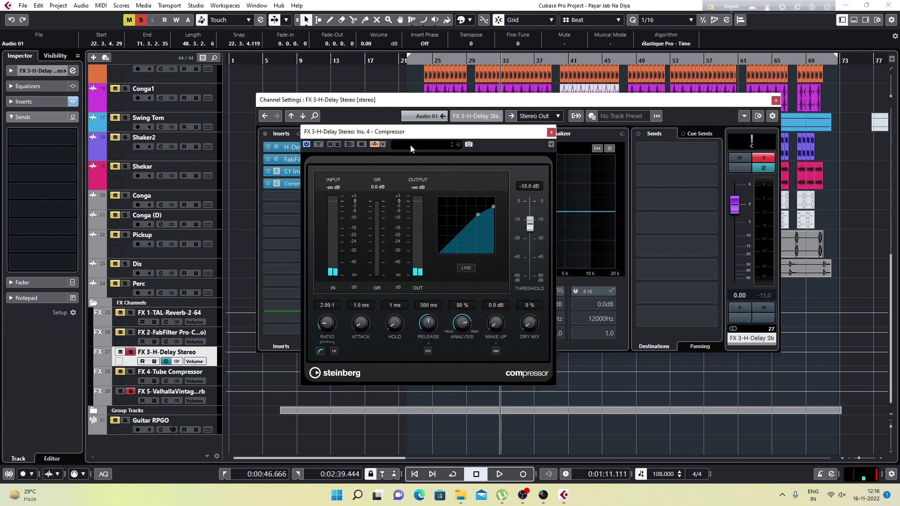
{"action": "left_click", "coordinate": [382, 145]}
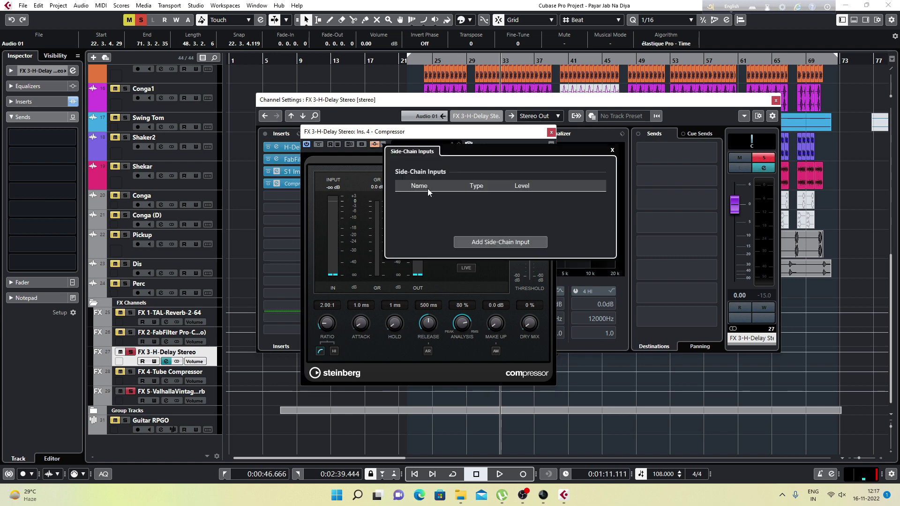
{"action": "left_click", "coordinate": [473, 244]}
{"action": "left_click", "coordinate": [518, 279]}
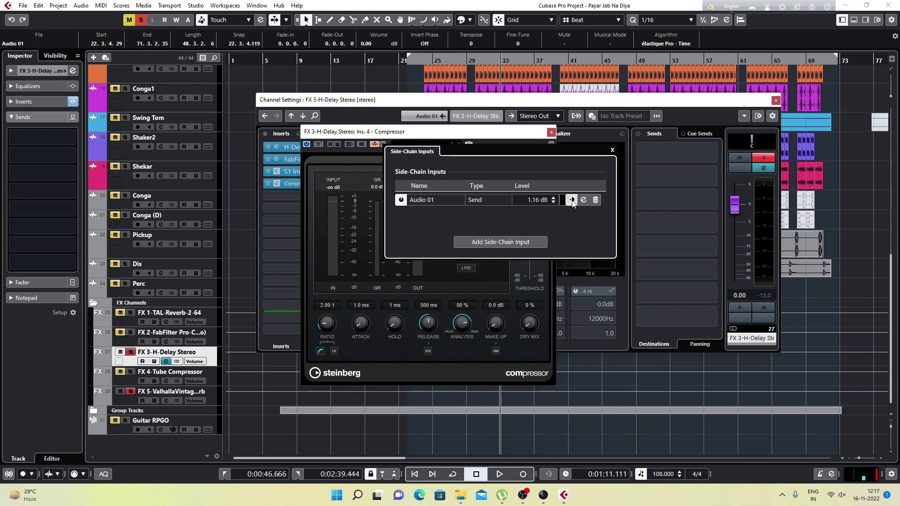
{"action": "left_click", "coordinate": [611, 150]}
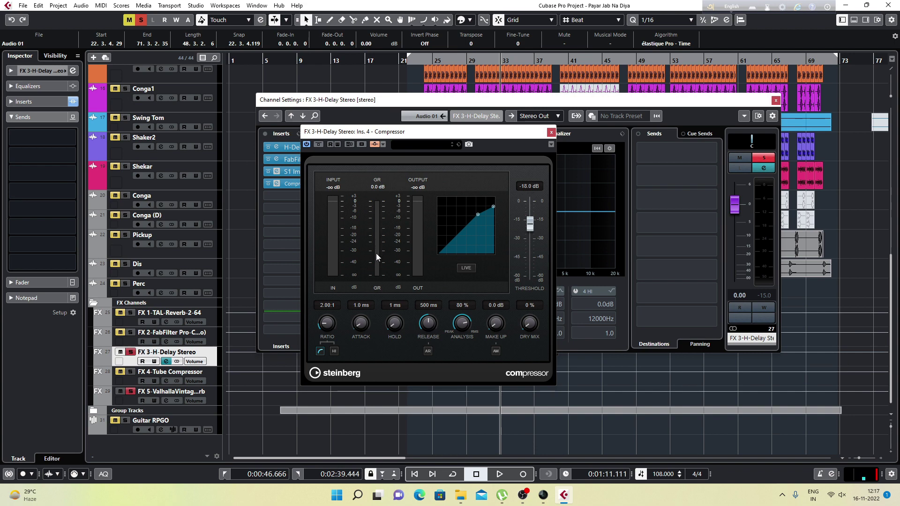
- Lower the Compressor's threshold to about -39.7 dB during playback so the vocal ducks the delay, and close the plug-in
{"action": "key", "text": "space"}
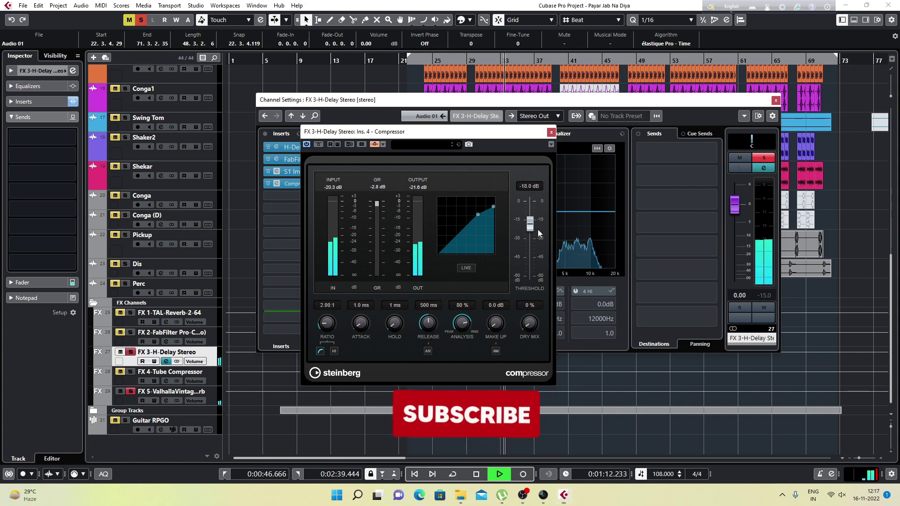
{"action": "left_click_drag", "start_coordinate": [533, 232], "coordinate": [532, 261]}
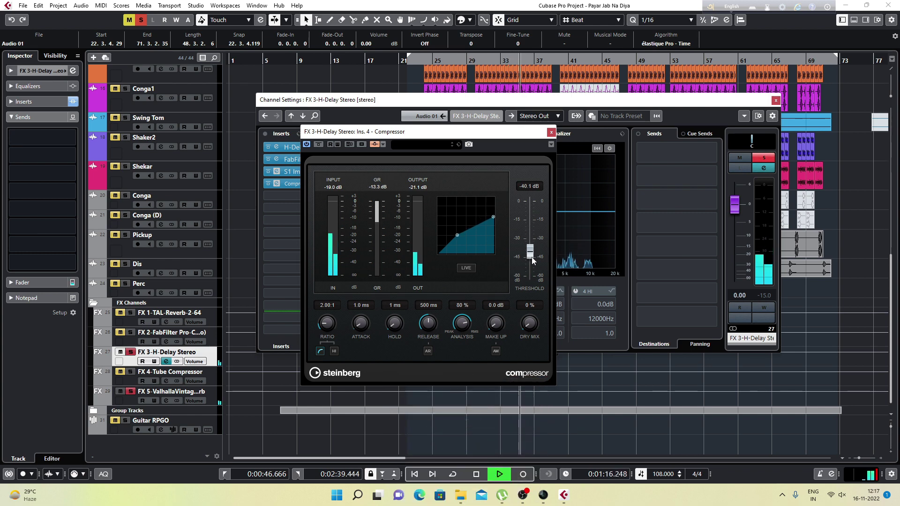
{"action": "left_click_drag", "start_coordinate": [531, 258], "coordinate": [531, 256]}
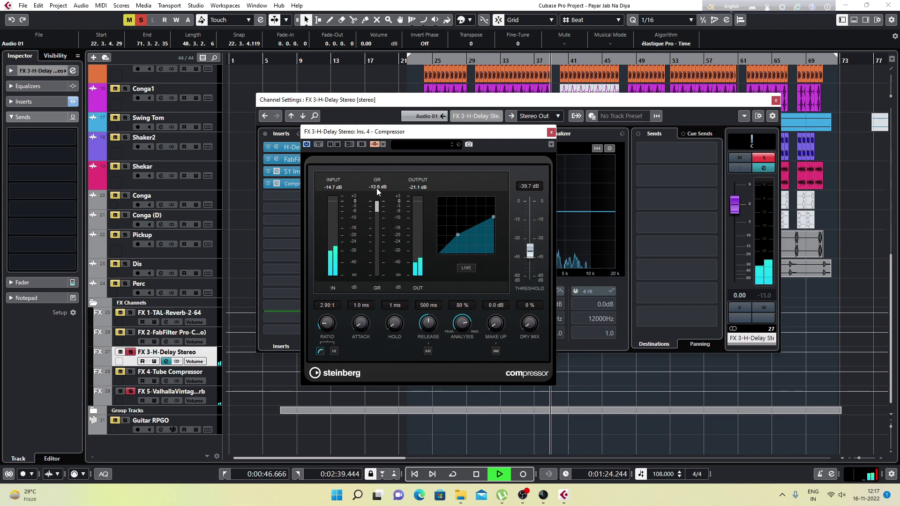
{"action": "left_click", "coordinate": [551, 132]}
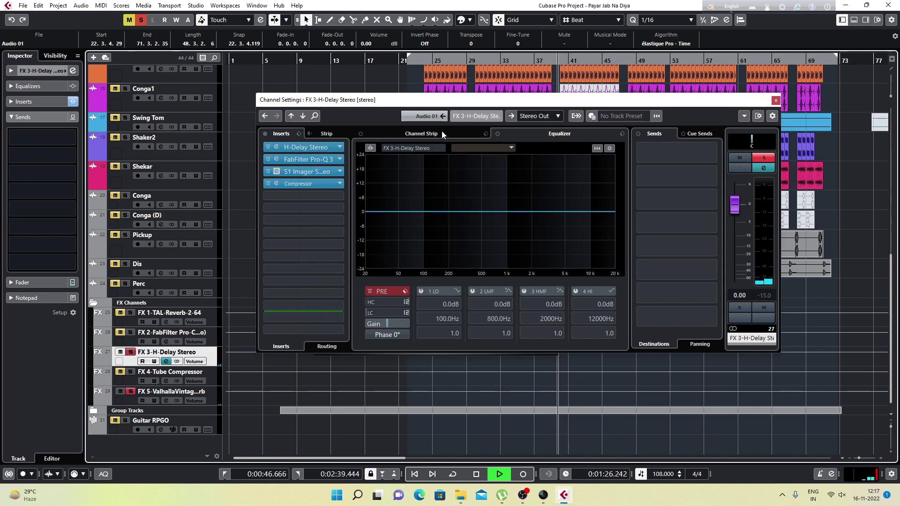
- Show Audio 01's channel settings with its sends and stop playback
{"action": "left_click_drag", "start_coordinate": [399, 105], "coordinate": [391, 122]}
{"action": "scroll", "coordinate": [117, 110], "scroll_direction": "up", "scroll_amount": 10}
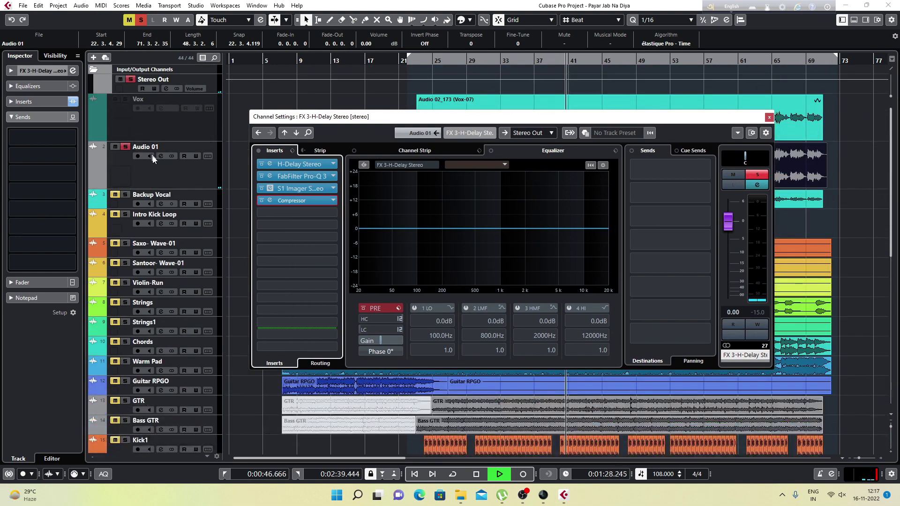
{"action": "left_click", "coordinate": [164, 156]}
{"action": "key", "text": "space"}
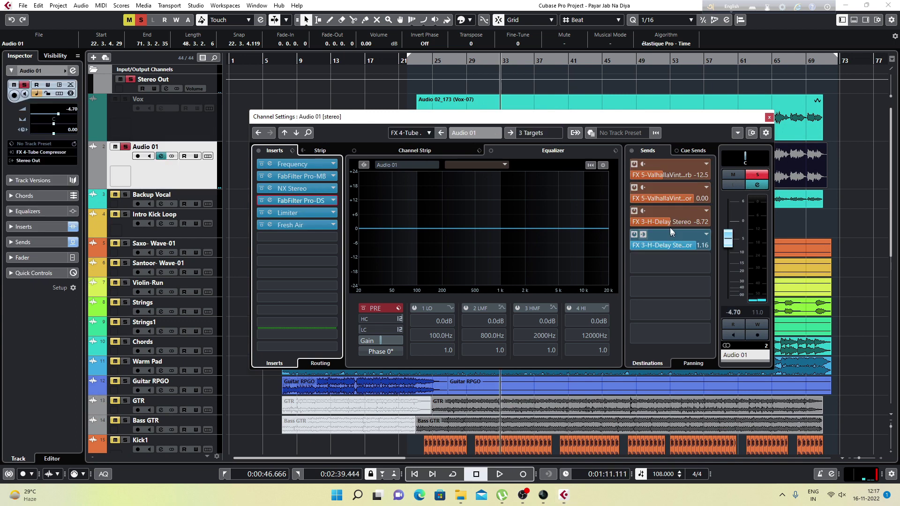
- Turn off solo, play the full mix from about bar 23 and lower Audio 01's H-Delay send to -14.9
{"action": "left_click", "coordinate": [425, 62]}
{"action": "left_click", "coordinate": [133, 80]}
{"action": "key", "text": "space"}
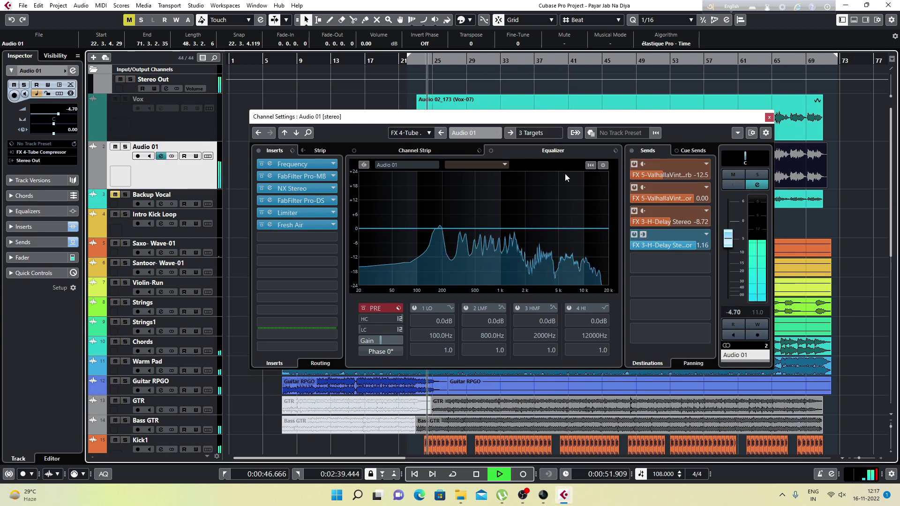
{"action": "left_click_drag", "start_coordinate": [661, 221], "coordinate": [654, 224]}
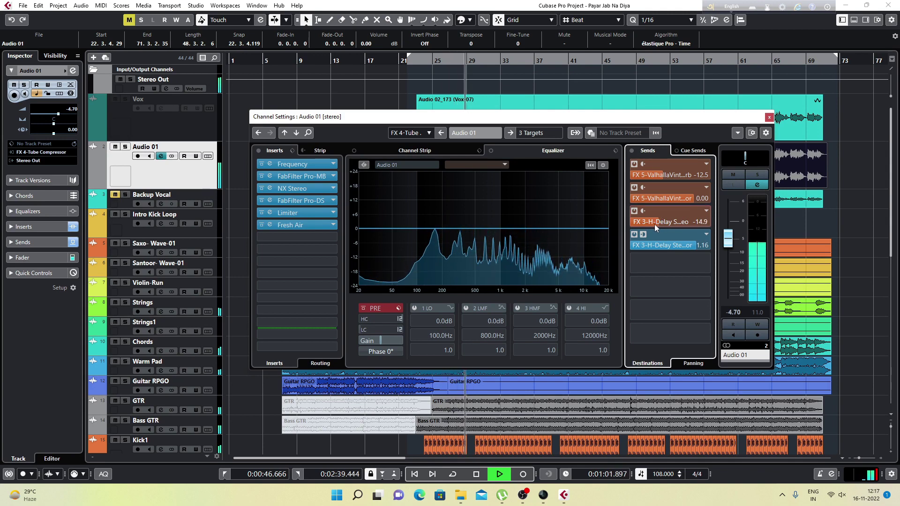
{"action": "key", "text": "space"}
{"action": "key", "text": "space"}
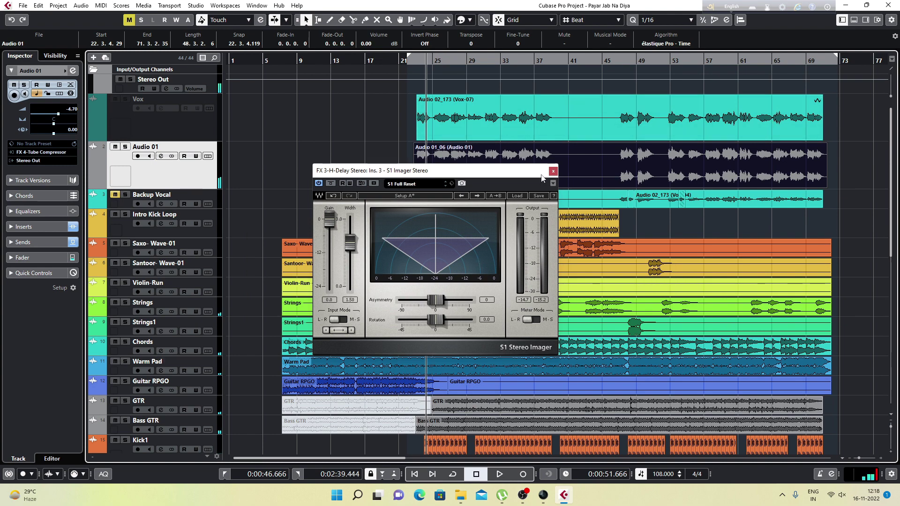
- Close the S1 Imager window, open the MixConsole and play the full mix
{"action": "left_click", "coordinate": [553, 172]}
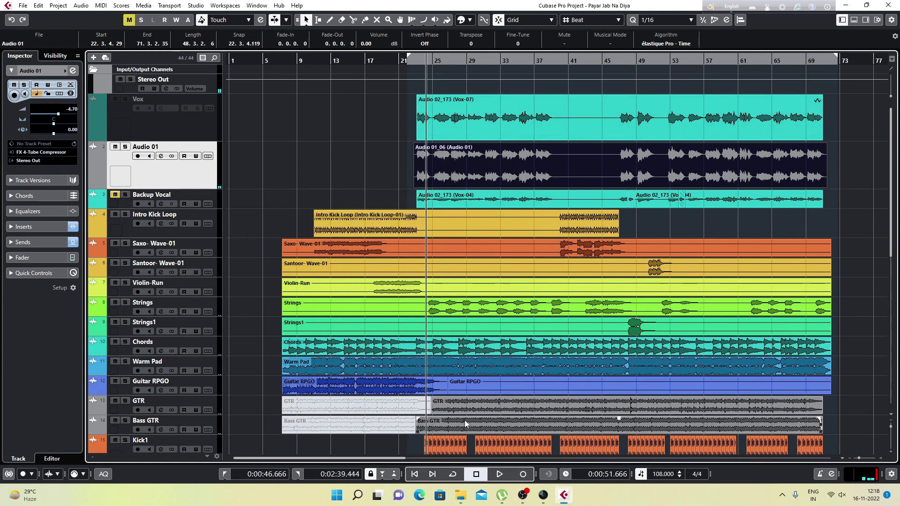
{"action": "key", "text": "F3"}
{"action": "key", "text": "space"}
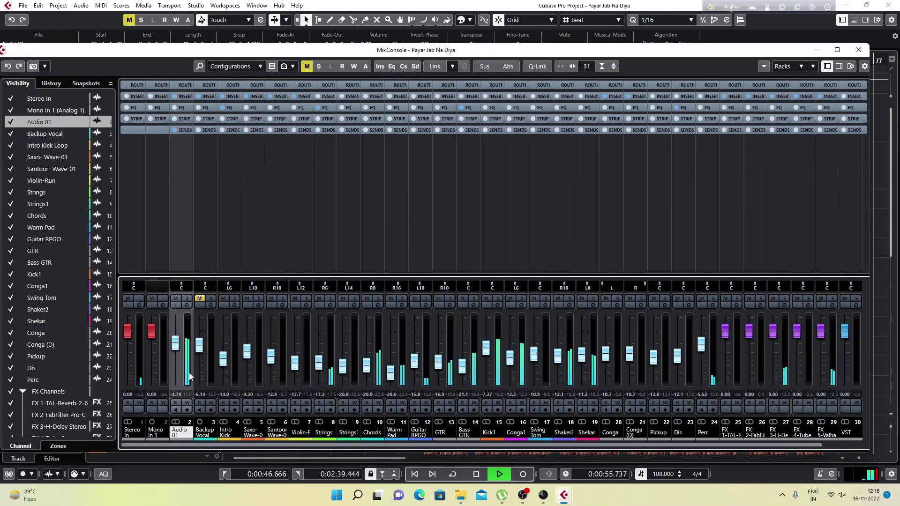
- Lower the Audio 01 fader to -6.27 during playback, close the MixConsole and stop playback
{"action": "left_click", "coordinate": [176, 348]}
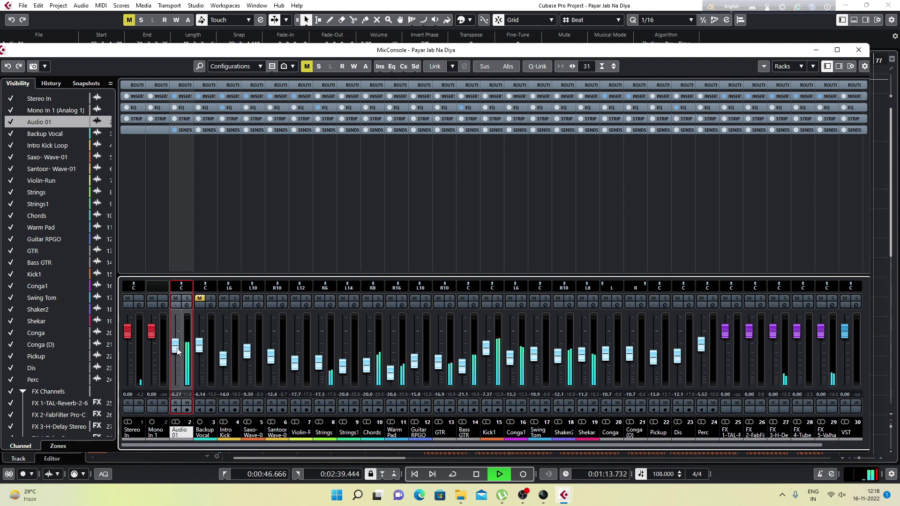
{"action": "left_click", "coordinate": [858, 50]}
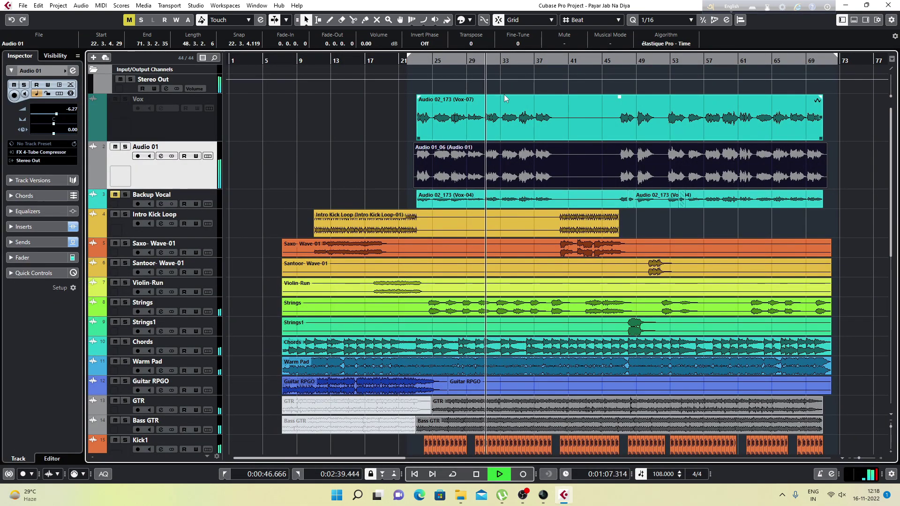
{"action": "key", "text": "space"}
- Open the Audio 01 vocal event in the Sample Editor with its VariAudio pitch segments and start playback
{"action": "left_click", "coordinate": [491, 160]}
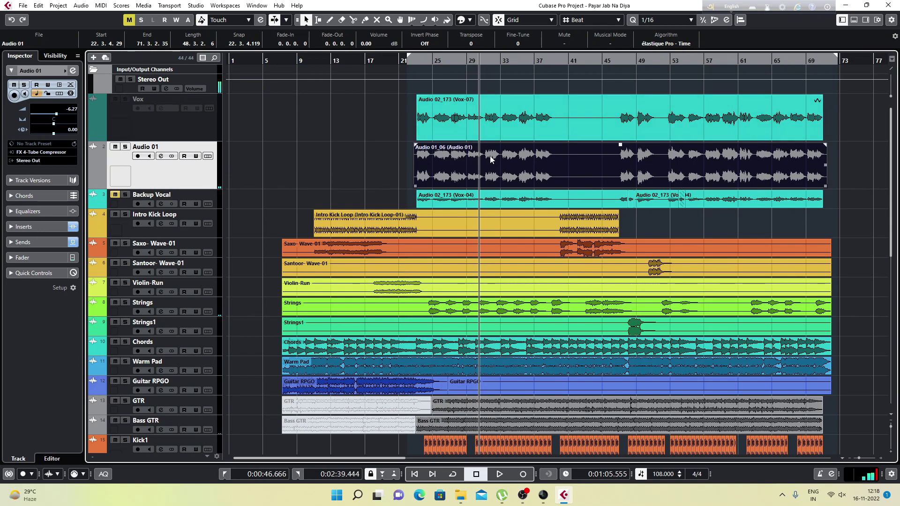
{"action": "double_click", "coordinate": [491, 166]}
{"action": "left_click", "coordinate": [27, 167]}
{"action": "key", "text": "space"}
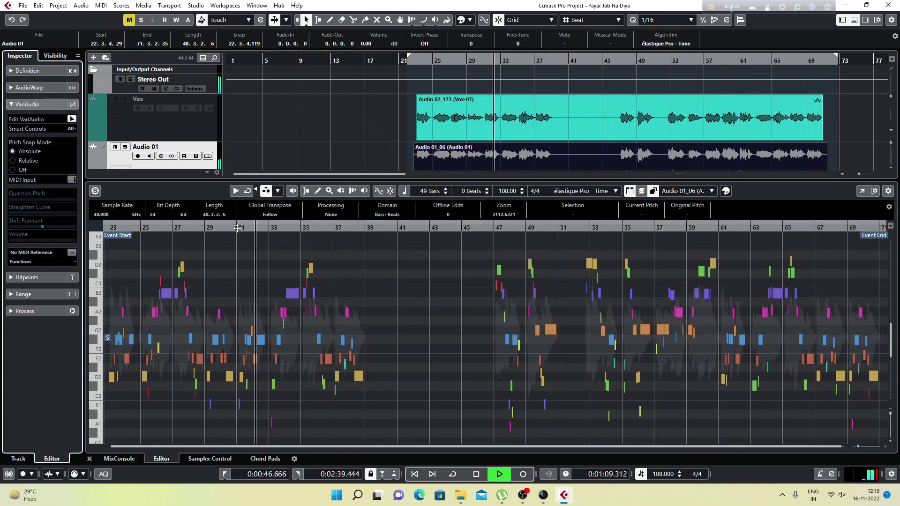
- Set the VariAudio volume of the vocal note starting at 31.3.3.70 to -3.83 dB and play it back
{"action": "left_click_drag", "start_coordinate": [238, 226], "coordinate": [239, 267]}
{"action": "key", "text": "space"}
{"action": "left_click", "coordinate": [315, 341]}
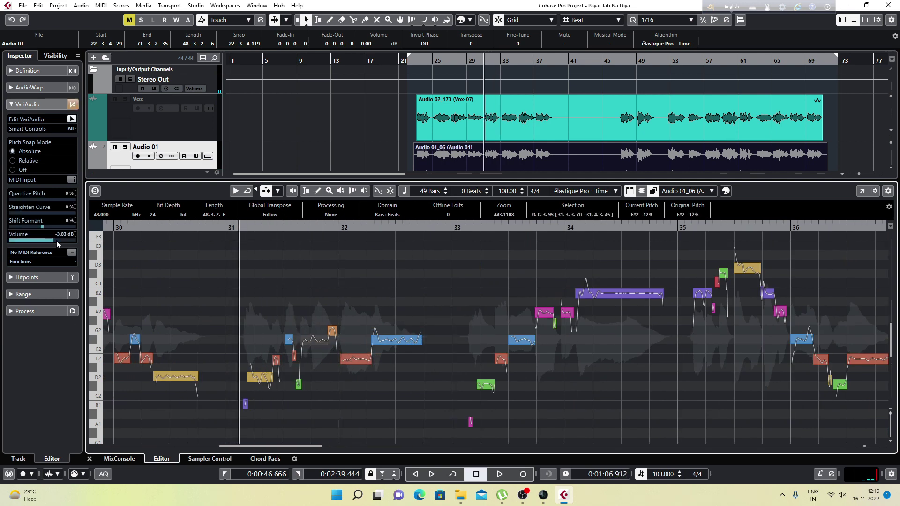
{"action": "key", "text": "space"}
{"action": "key", "text": "space"}
{"action": "key", "text": "space"}
- Listen to the vocal phrases from about bar 23 for comparison and close the Sample Editor
{"action": "key", "text": "g"}
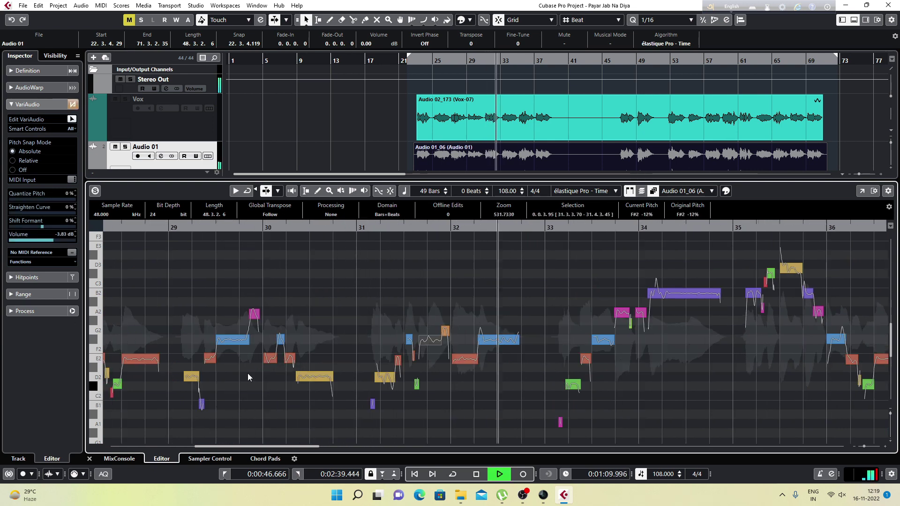
{"action": "key", "text": "g"}
{"action": "key", "text": "g"}
{"action": "key", "text": "g"}
{"action": "key", "text": "g"}
{"action": "key", "text": "g"}
{"action": "key", "text": "g"}
{"action": "key", "text": "g"}
{"action": "key", "text": "g"}
{"action": "left_click", "coordinate": [111, 228]}
{"action": "left_click_drag", "start_coordinate": [122, 227], "coordinate": [157, 263]}
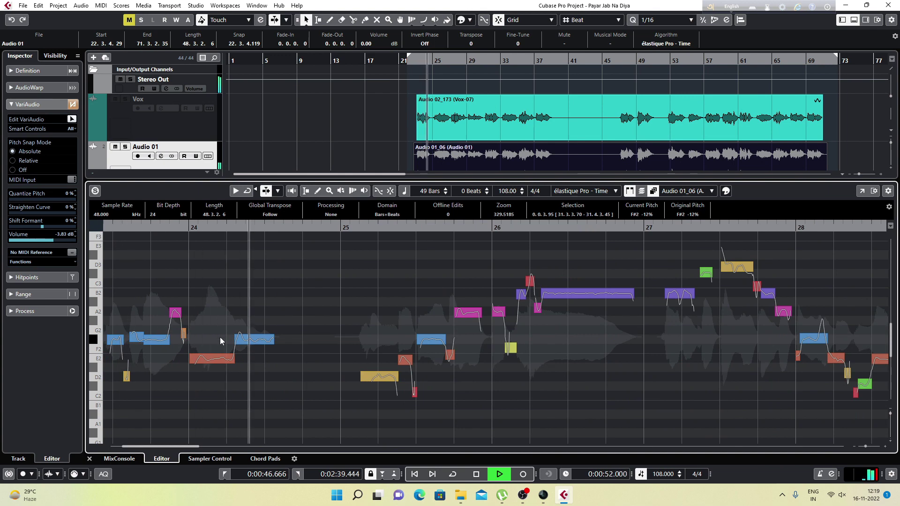
{"action": "key", "text": "g"}
{"action": "key", "text": "g"}
{"action": "key", "text": "g"}
{"action": "key", "text": "g"}
{"action": "key", "text": "g"}
{"action": "key", "text": "g"}
{"action": "key", "text": "g"}
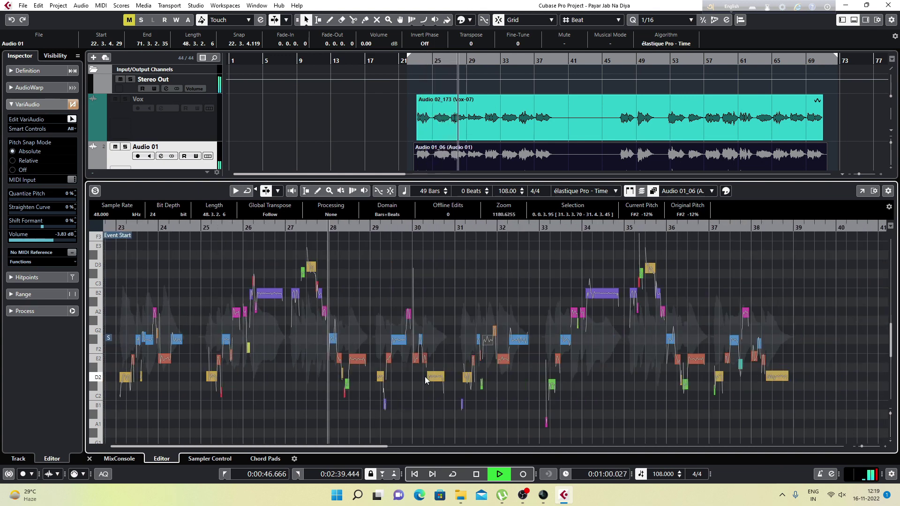
{"action": "left_click", "coordinate": [137, 229]}
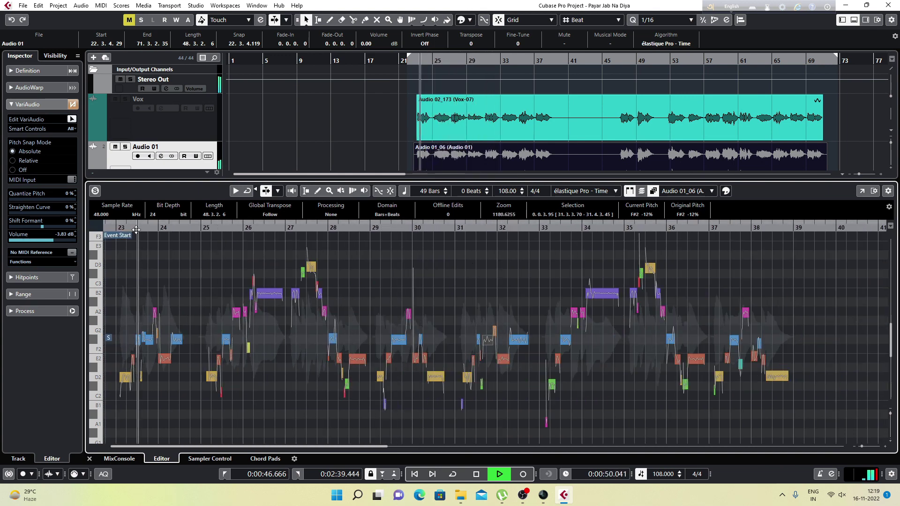
{"action": "left_click", "coordinate": [854, 20]}
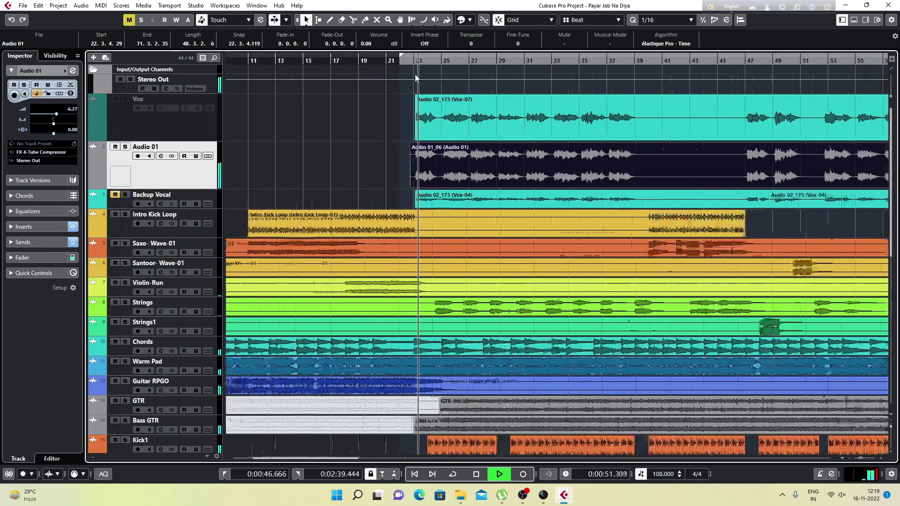
- Stop playback and split the Audio 01 event at about bar 23.3 and at 24.3.2.99 to isolate one phrase
{"action": "key", "text": "h"}
{"action": "key", "text": "h"}
{"action": "key", "text": "h"}
{"action": "key", "text": "space"}
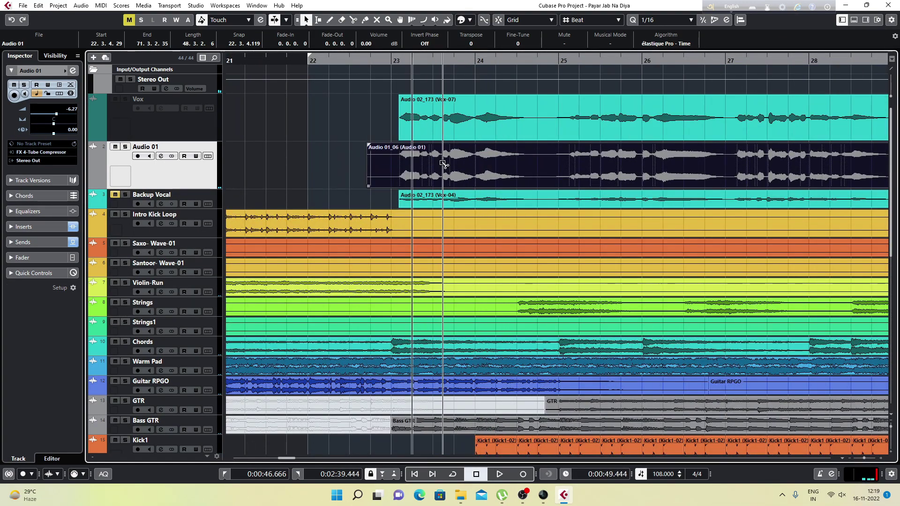
{"action": "left_click", "coordinate": [443, 163], "text": "alt"}
{"action": "left_click", "coordinate": [528, 164], "text": "alt"}
- Copy the isolated phrase onto the matching later phrase, placing its start at 31.3.3.32, and audition it
{"action": "key", "text": "space"}
{"action": "key", "text": "g"}
{"action": "key", "text": "g"}
{"action": "key", "text": "g"}
{"action": "key", "text": "g"}
{"action": "key", "text": "g"}
{"action": "left_click", "coordinate": [493, 61]}
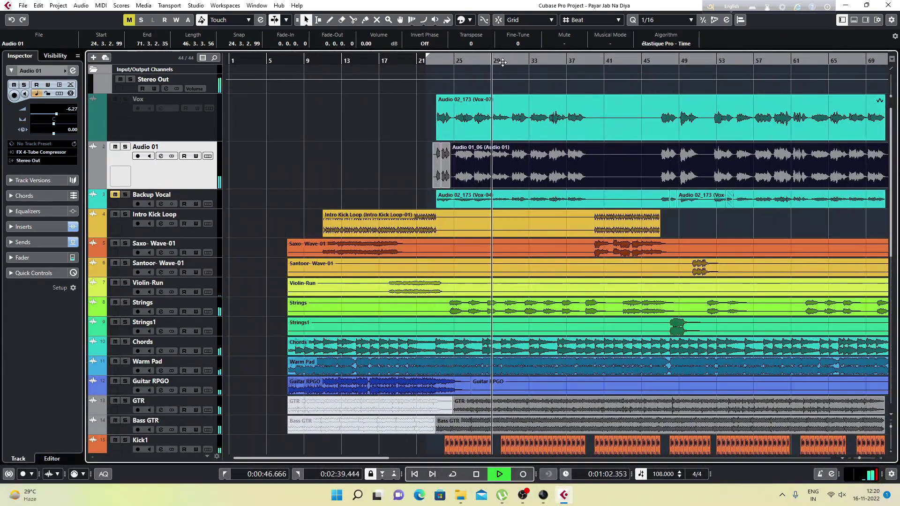
{"action": "key", "text": "space"}
{"action": "left_click_drag", "start_coordinate": [446, 159], "coordinate": [520, 156]}
{"action": "left_click_drag", "start_coordinate": [519, 61], "coordinate": [518, 101]}
{"action": "left_click", "coordinate": [498, 20]}
{"action": "left_click_drag", "start_coordinate": [526, 180], "coordinate": [480, 187]}
{"action": "key", "text": "space"}
{"action": "key", "text": "space"}
{"action": "key", "text": "space"}
{"action": "key", "text": "space"}
{"action": "key", "text": "space"}
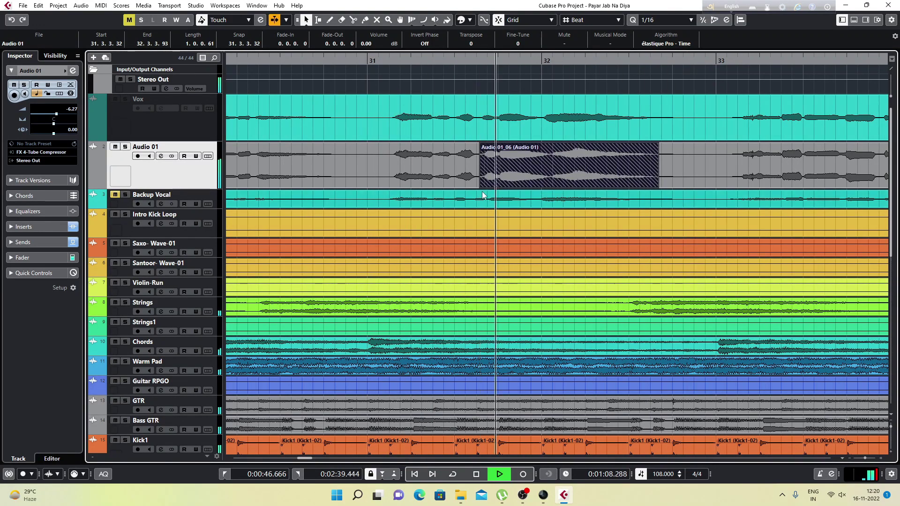
- Nudge the copied phrase slightly earlier to end at 32.3.3.15 and trim its start to 31.4.4.90
{"action": "key", "text": "space"}
{"action": "key", "text": "space"}
{"action": "left_click_drag", "start_coordinate": [558, 174], "coordinate": [552, 175]}
{"action": "key", "text": "space"}
{"action": "key", "text": "space"}
{"action": "left_click_drag", "start_coordinate": [476, 186], "coordinate": [505, 185]}
{"action": "key", "text": "space"}
- Play the mix across the replaced phrase and solo Audio 01 to check the edit alone
{"action": "left_click_drag", "start_coordinate": [498, 61], "coordinate": [814, 189]}
{"action": "key", "text": "g"}
{"action": "key", "text": "g"}
{"action": "key", "text": "g"}
{"action": "key", "text": "g"}
{"action": "key", "text": "g"}
{"action": "key", "text": "g"}
{"action": "key", "text": "g"}
{"action": "key", "text": "g"}
{"action": "key", "text": "g"}
{"action": "key", "text": "g"}
{"action": "key", "text": "g"}
{"action": "key", "text": "g"}
{"action": "key", "text": "g"}
{"action": "key", "text": "g"}
{"action": "key", "text": "g"}
{"action": "key", "text": "g"}
{"action": "left_click", "coordinate": [494, 61]}
{"action": "key", "text": "space"}
{"action": "left_click", "coordinate": [125, 146]}
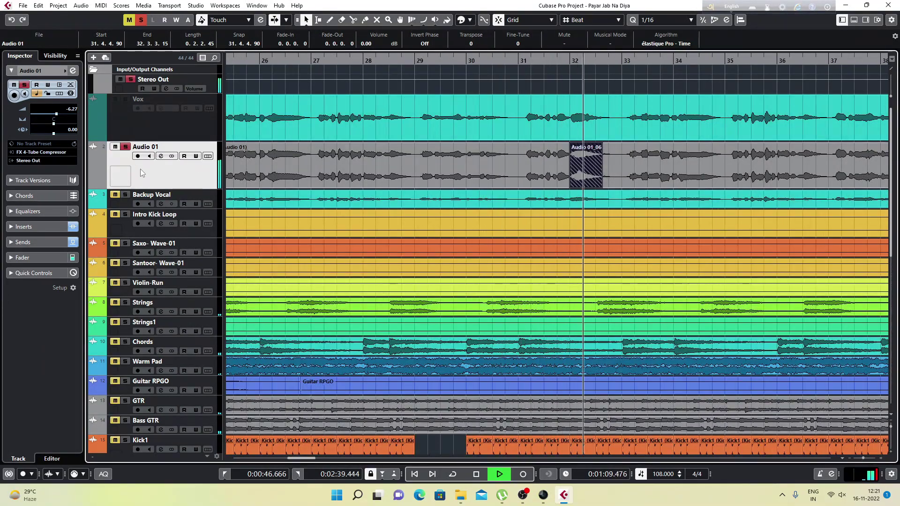
- Extend the copied phrase's end to 32.4.4.56 and add a fade-in of 0.0.0.51
{"action": "left_click_drag", "start_coordinate": [602, 180], "coordinate": [609, 203]}
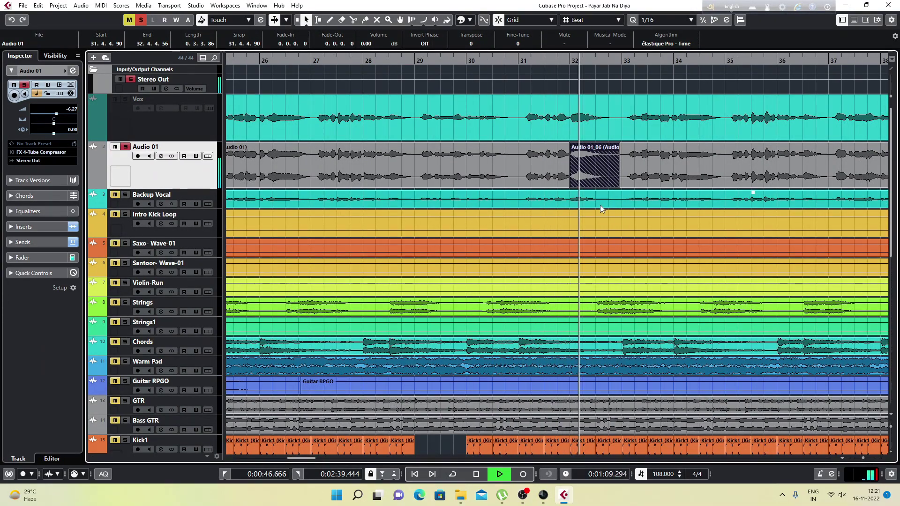
{"action": "key", "text": "space"}
{"action": "left_click_drag", "start_coordinate": [556, 61], "coordinate": [551, 107]}
{"action": "key", "text": "space"}
{"action": "key", "text": "space"}
{"action": "left_click_drag", "start_coordinate": [593, 144], "coordinate": [598, 145]}
{"action": "key", "text": "space"}
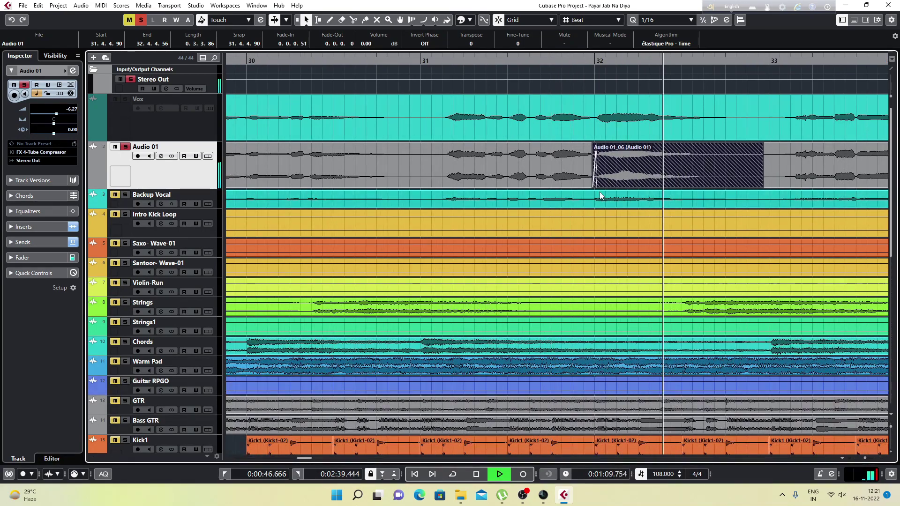
{"action": "key", "text": "space"}
- Turn off Audio 01's solo and play the full mix from about bar 31 to hear the edited phrase in context
{"action": "left_click", "coordinate": [125, 147]}
{"action": "left_click", "coordinate": [423, 61]}
{"action": "key", "text": "space"}
{"action": "key", "text": "g"}
{"action": "key", "text": "g"}
{"action": "key", "text": "g"}
{"action": "key", "text": "g"}
{"action": "key", "text": "g"}
{"action": "key", "text": "g"}
{"action": "key", "text": "g"}
{"action": "key", "text": "g"}
{"action": "key", "text": "g"}
{"action": "key", "text": "g"}
{"action": "key", "text": "g"}
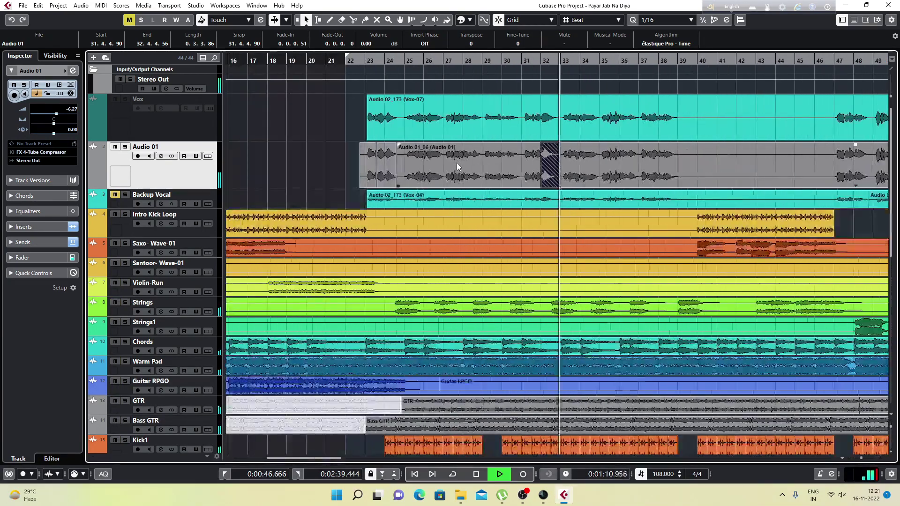
{"action": "key", "text": "g"}
{"action": "key", "text": "g"}
{"action": "key", "text": "g"}
{"action": "key", "text": "g"}
- Open the MixConsole and solo the Strings, Strings1, Chords and Warm Pad channels to compare them
{"action": "key", "text": "F3"}
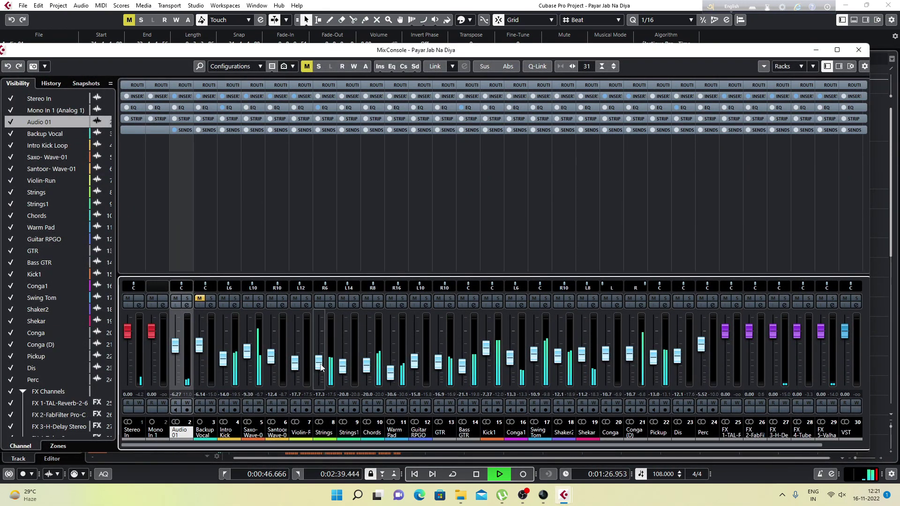
{"action": "left_click", "coordinate": [331, 298]}
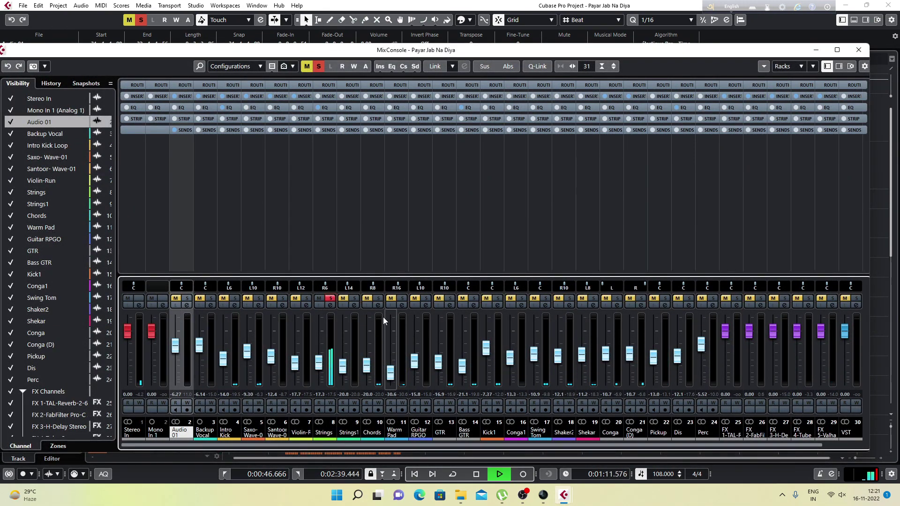
{"action": "left_click", "coordinate": [354, 298]}
{"action": "left_click", "coordinate": [379, 298]}
{"action": "left_click", "coordinate": [402, 298]}
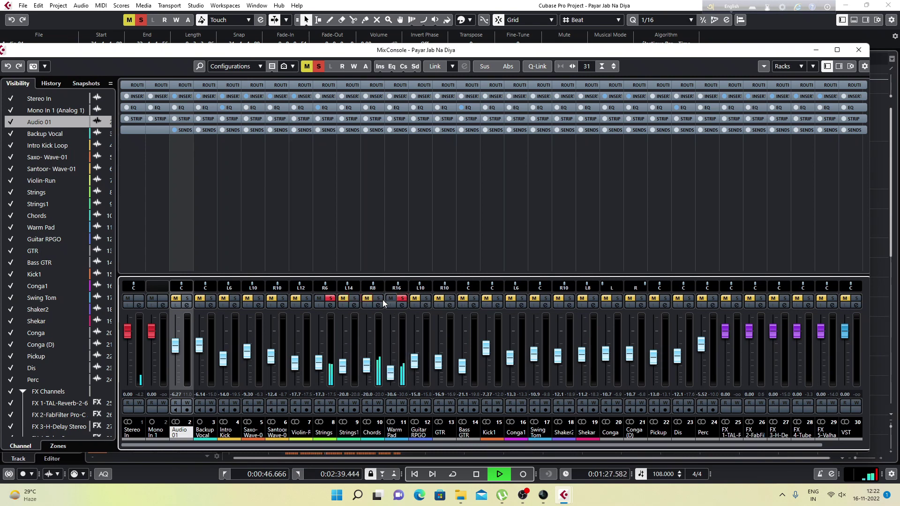
- Lower the Strings fader to -22.6 while checking it in solo, clear the solos and close the MixConsole
{"action": "left_click", "coordinate": [320, 371]}
{"action": "left_click_drag", "start_coordinate": [320, 370], "coordinate": [320, 371]}
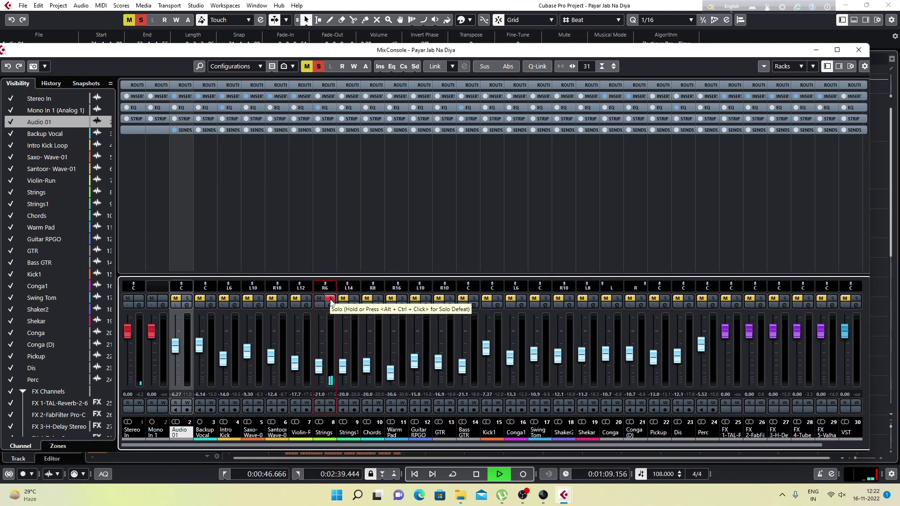
{"action": "left_click", "coordinate": [354, 299]}
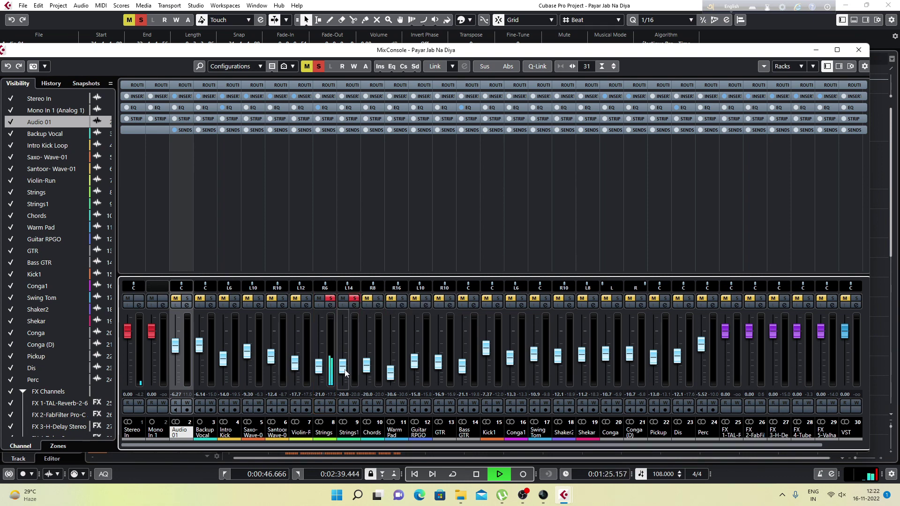
{"action": "left_click", "coordinate": [321, 376]}
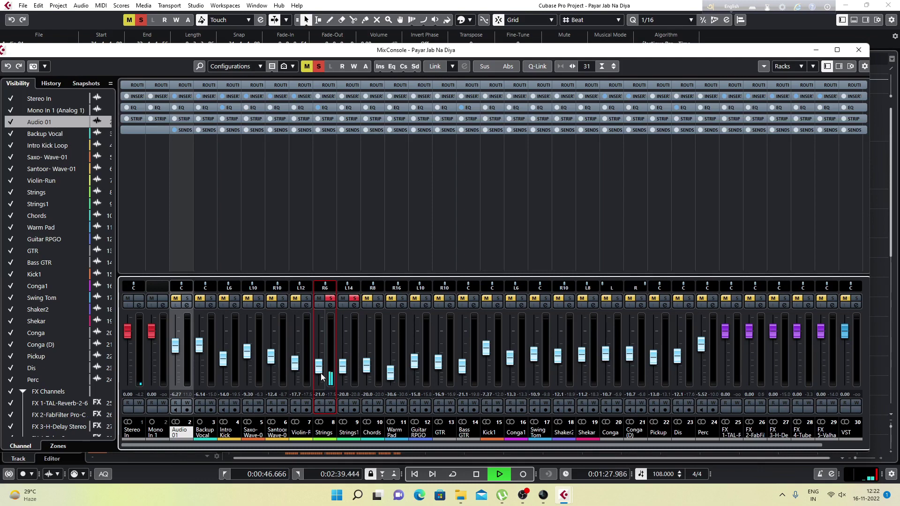
{"action": "left_click", "coordinate": [330, 298]}
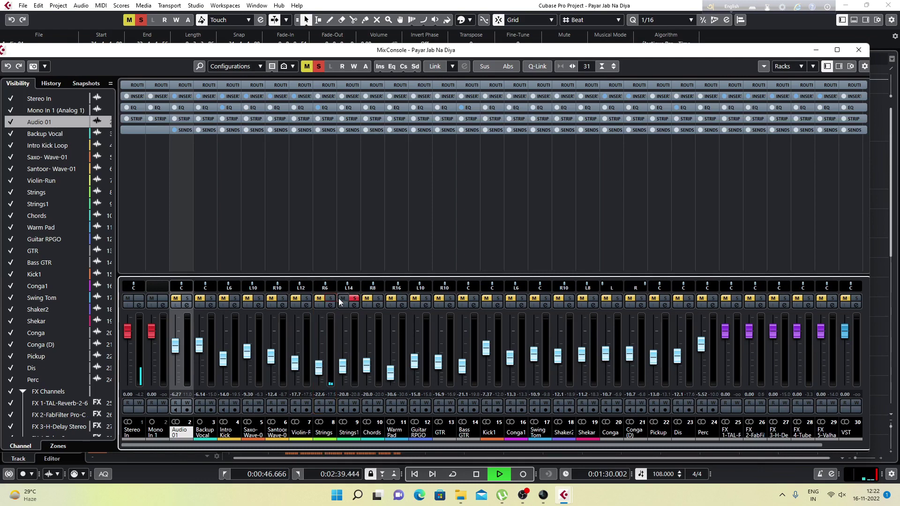
{"action": "left_click", "coordinate": [353, 299]}
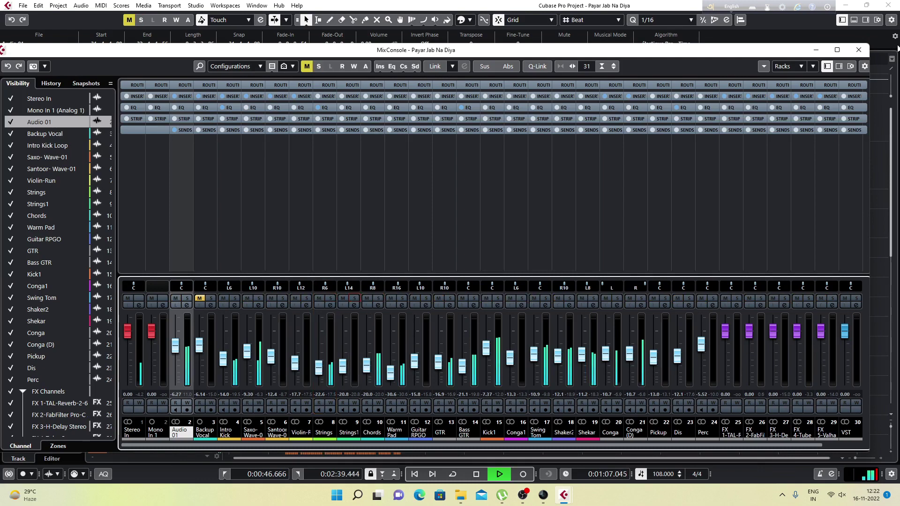
{"action": "left_click", "coordinate": [858, 49]}
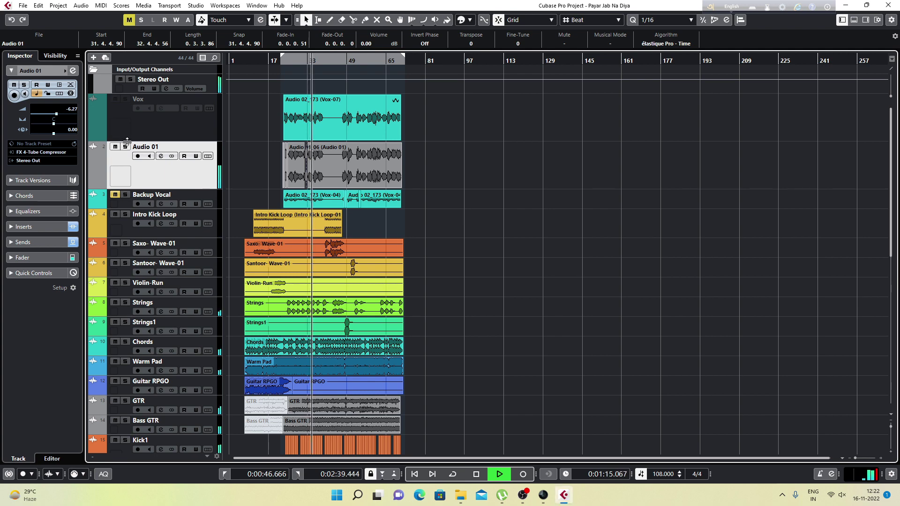
- Open Audio 01's channel settings and set its pre-section gain to -2.9 dB during playback
{"action": "left_click", "coordinate": [161, 156]}
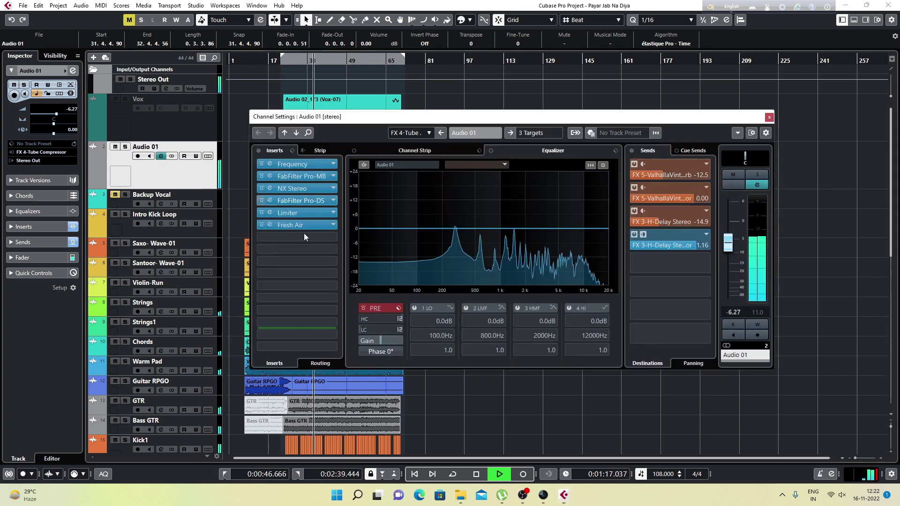
{"action": "left_click_drag", "start_coordinate": [383, 342], "coordinate": [382, 342]}
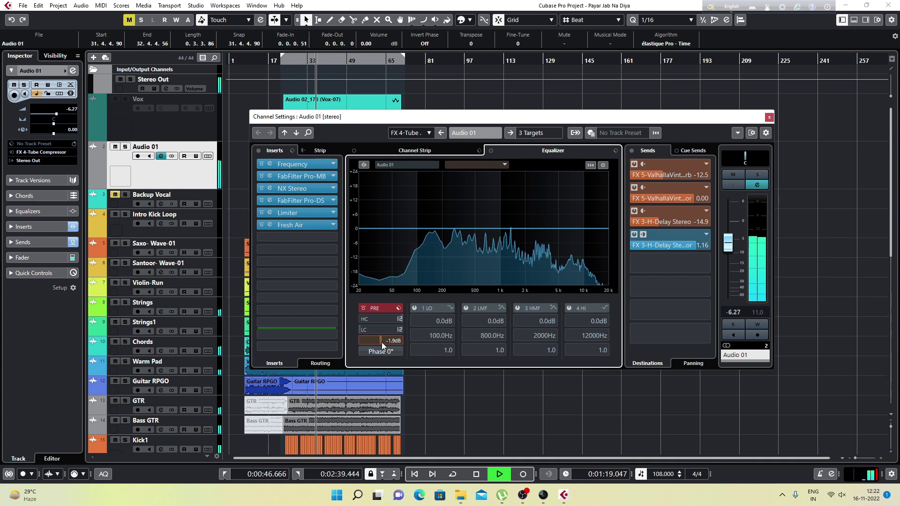
{"action": "scroll", "coordinate": [381, 342], "scroll_direction": "down", "scroll_amount": 3}
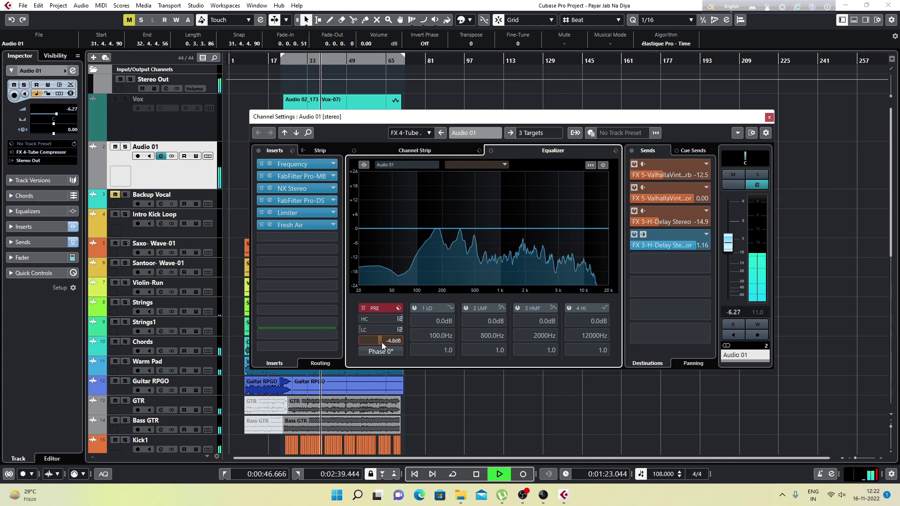
{"action": "scroll", "coordinate": [381, 342], "scroll_direction": "up", "scroll_amount": 2}
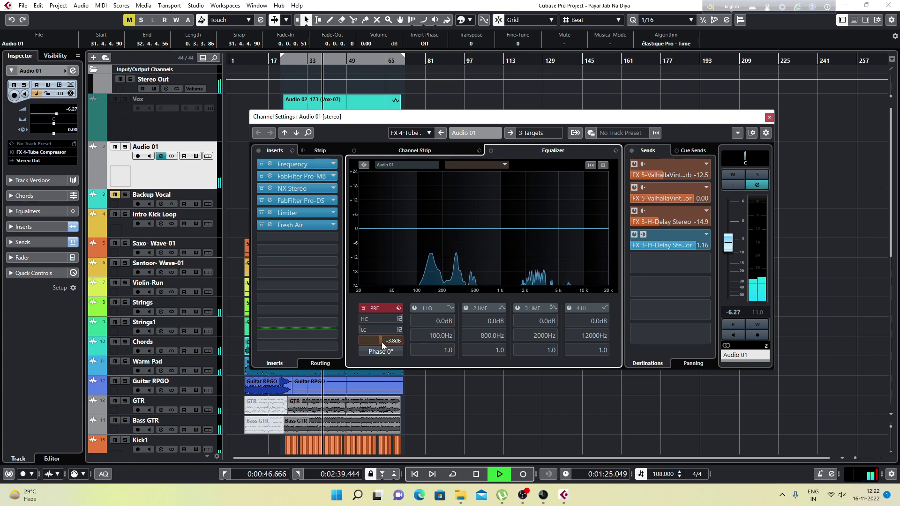
{"action": "scroll", "coordinate": [381, 342], "scroll_direction": "up", "scroll_amount": 2}
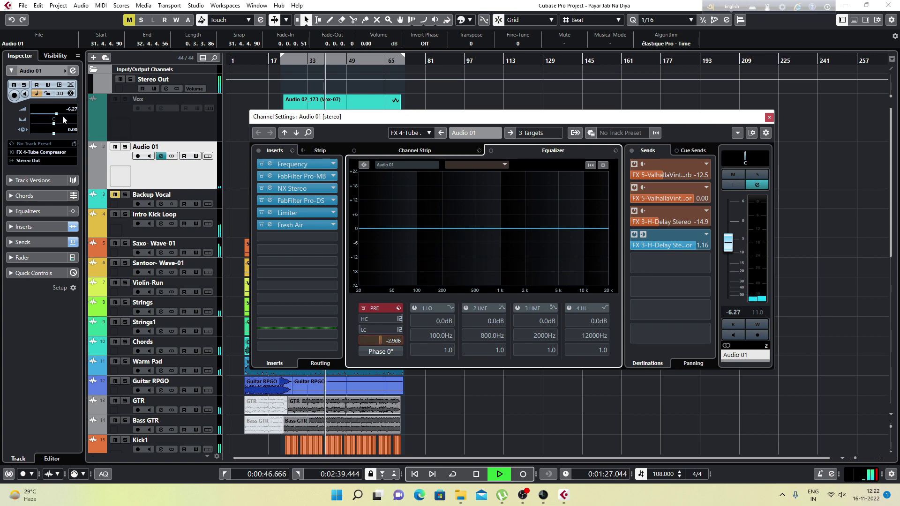
- Lower Audio 01's volume to -6.90 and replay the full mix with its channel settings moved clear of the tracks
{"action": "scroll", "coordinate": [75, 110], "scroll_direction": "down", "scroll_amount": 2}
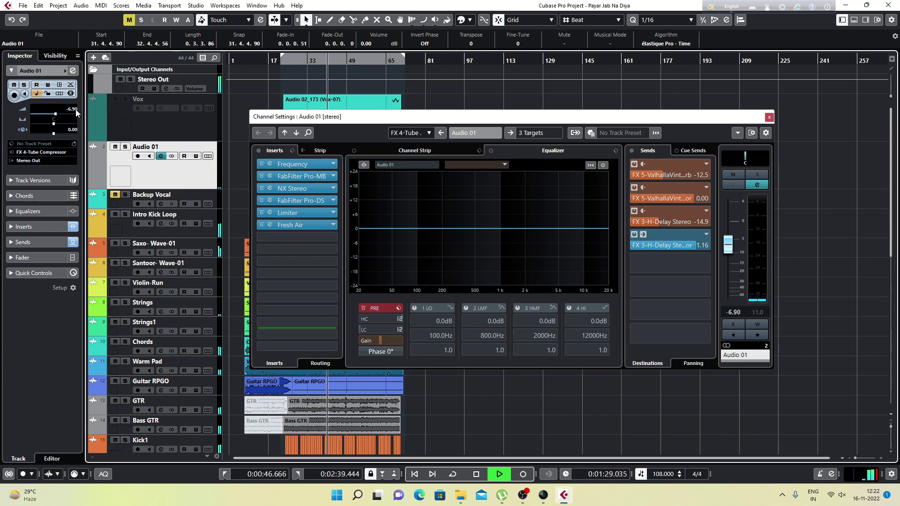
{"action": "key", "text": "space"}
{"action": "key", "text": "space"}
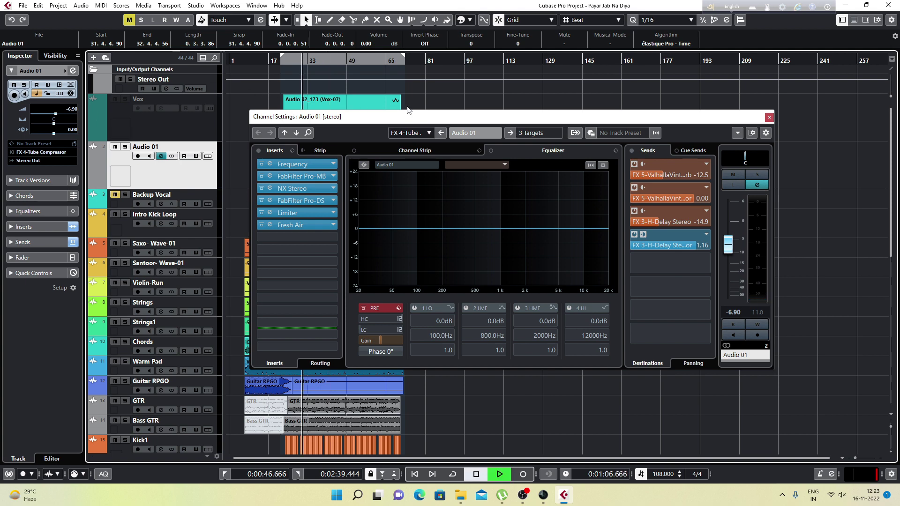
{"action": "left_click_drag", "start_coordinate": [564, 123], "coordinate": [586, 209]}
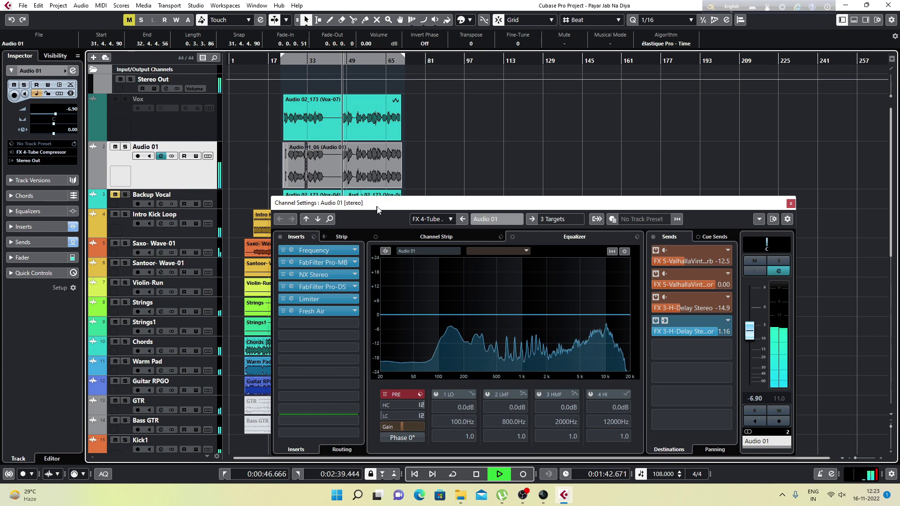
{"action": "left_click_drag", "start_coordinate": [381, 204], "coordinate": [382, 123]}
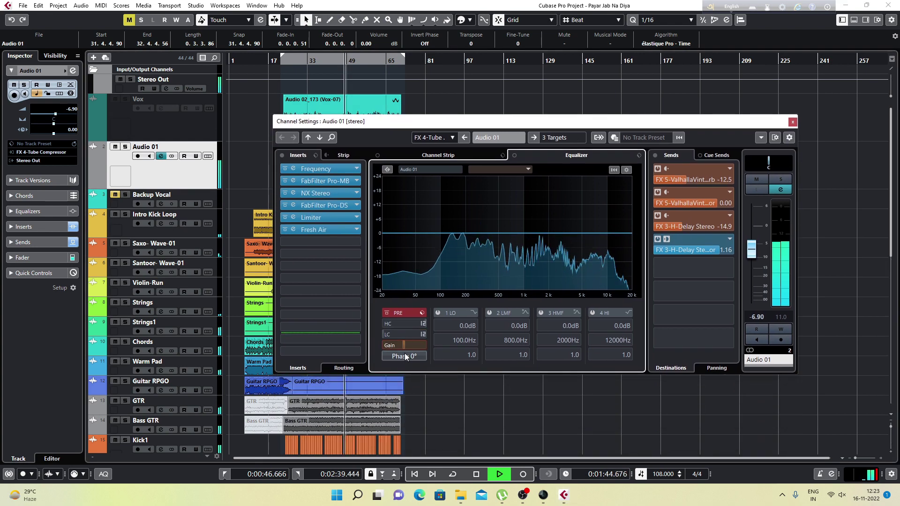
- Raise Audio 01's pre-section gain to -1.9 dB and its first FX 5 Valhalla reverb send to -9.65 during playback
{"action": "mouse_move", "coordinate": [406, 345]}
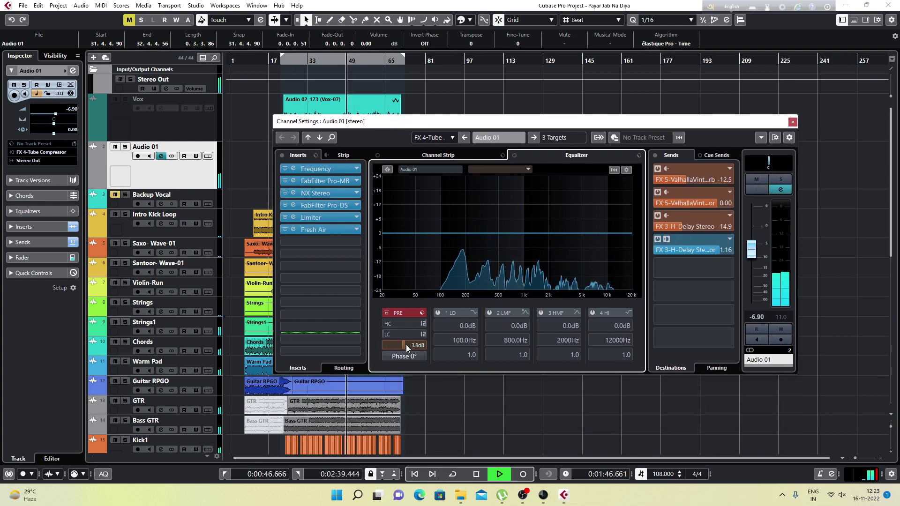
{"action": "scroll", "coordinate": [406, 345], "scroll_direction": "up", "scroll_amount": 1}
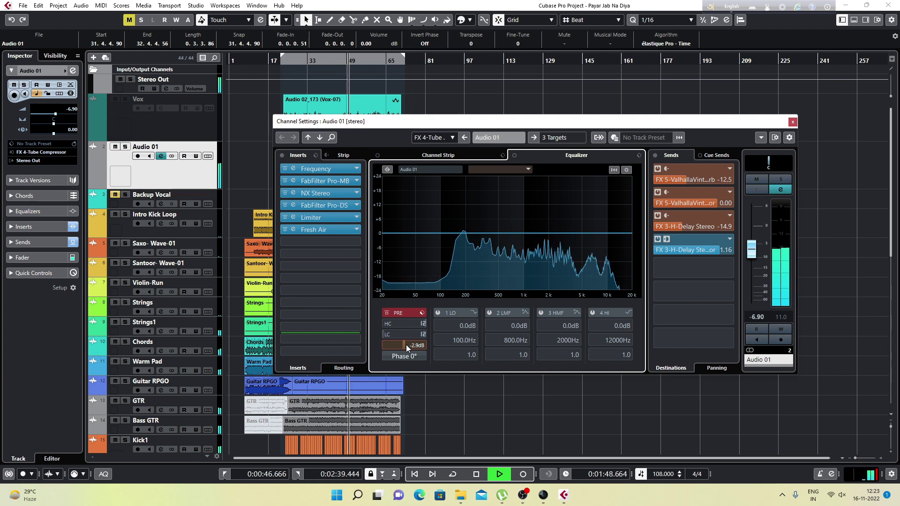
{"action": "scroll", "coordinate": [406, 345], "scroll_direction": "up", "scroll_amount": 1}
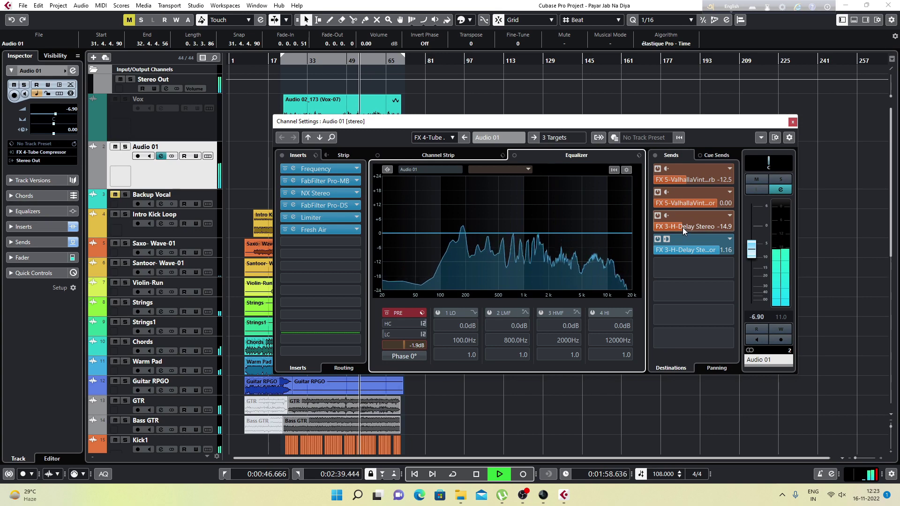
{"action": "left_click_drag", "start_coordinate": [686, 179], "coordinate": [698, 180]}
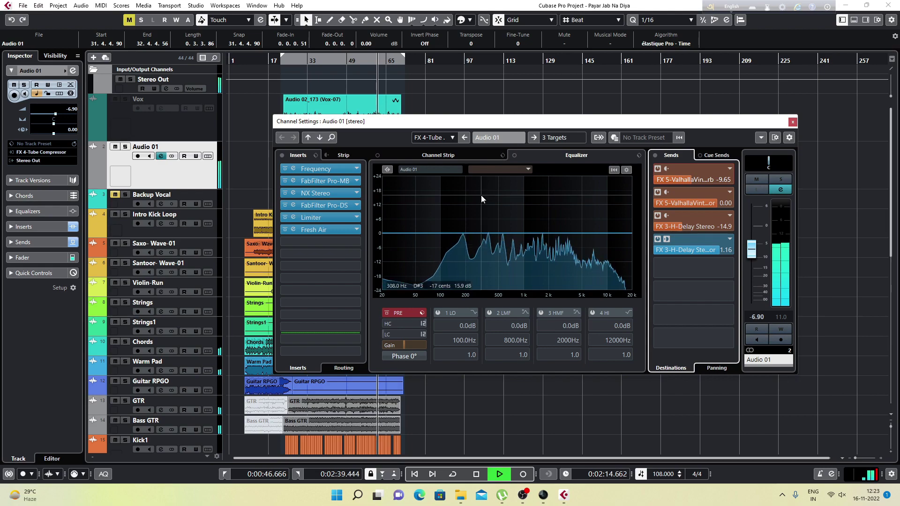
- Open the MixConsole, close Audio 01's channel settings, and solo the Kick1 and Conga1 channels
{"action": "key", "text": "F3"}
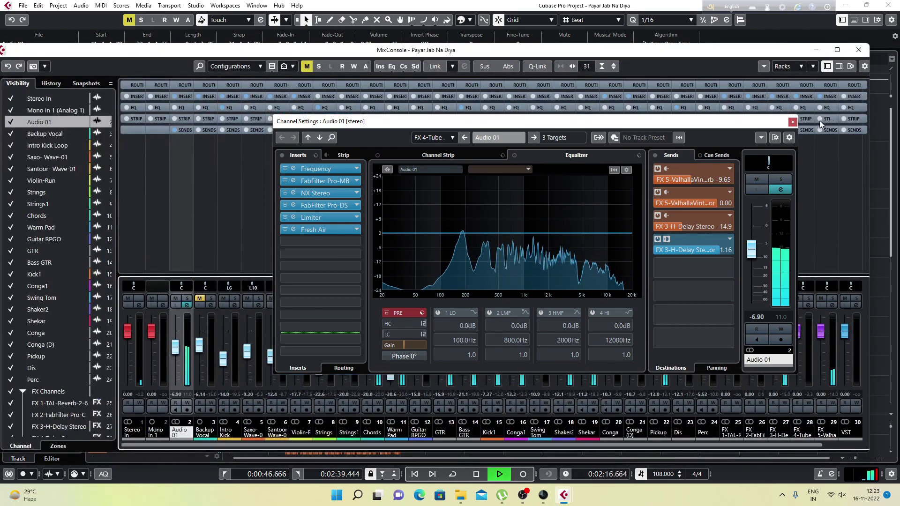
{"action": "left_click", "coordinate": [793, 123]}
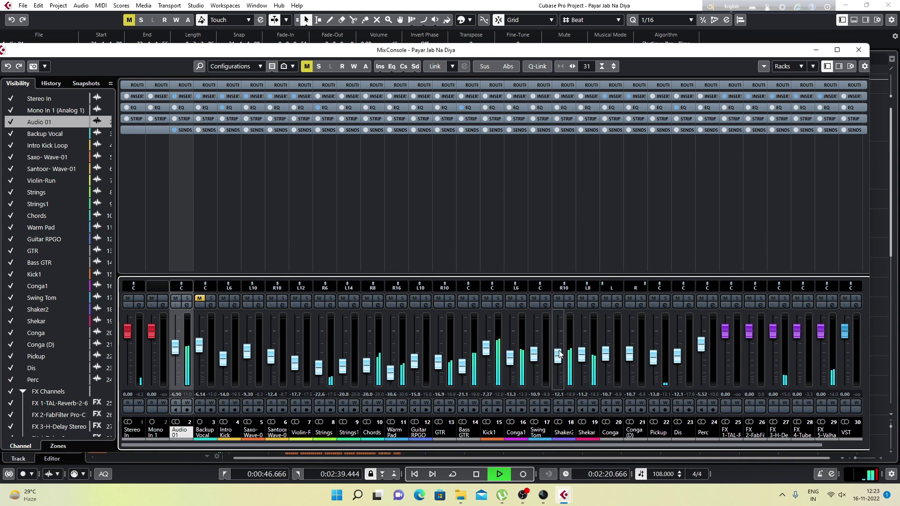
{"action": "left_click", "coordinate": [498, 298]}
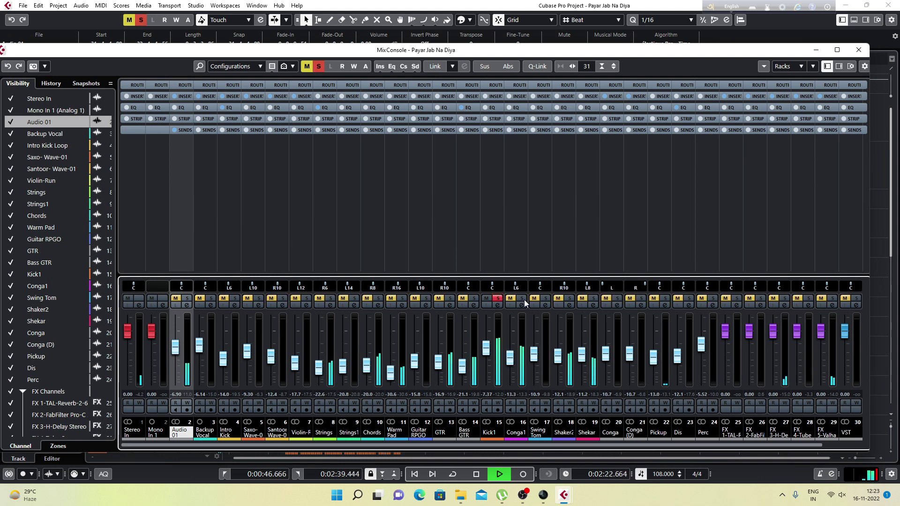
{"action": "left_click", "coordinate": [521, 299]}
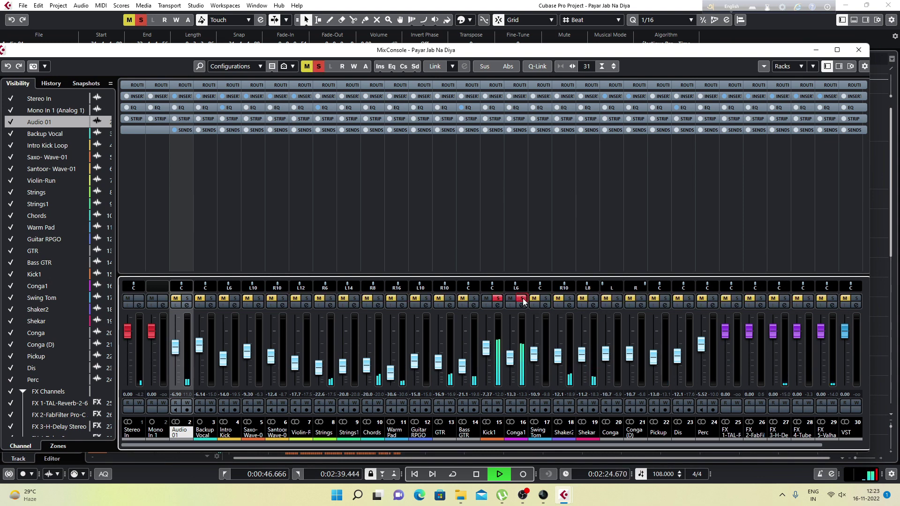
- Lower the Conga1 fader to -17.7 and the Kick1 fader to -10.6, and clear both solos
{"action": "left_click", "coordinate": [512, 365]}
{"action": "left_click_drag", "start_coordinate": [512, 364], "coordinate": [486, 359]}
{"action": "left_click", "coordinate": [486, 352]}
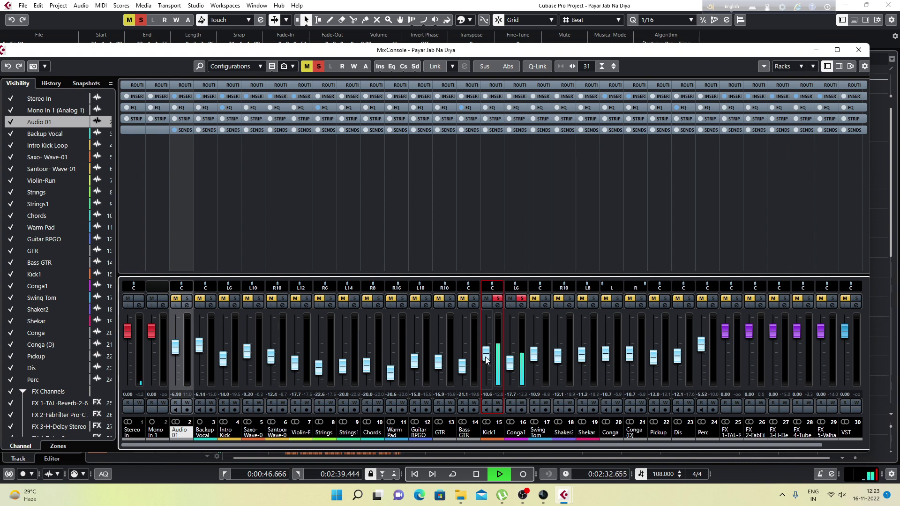
{"action": "left_click", "coordinate": [498, 298]}
{"action": "left_click", "coordinate": [521, 298]}
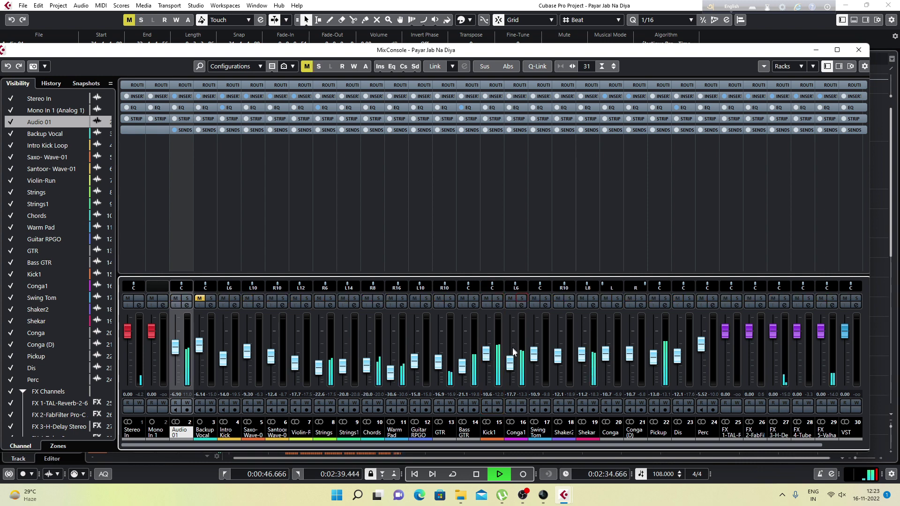
- Replay the mix, check Conga1 and Kick1 in solo against the full mix, and close the MixConsole with the solos cleared
{"action": "key", "text": "space"}
{"action": "key", "text": "space"}
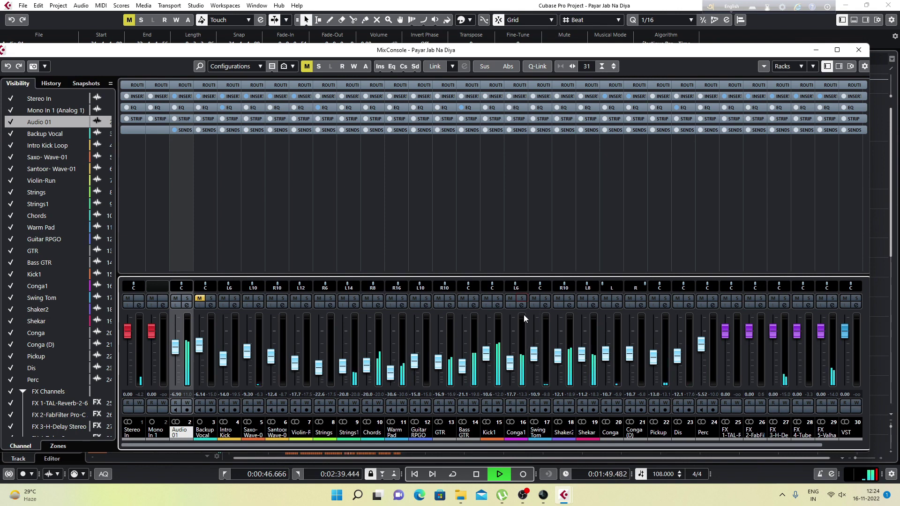
{"action": "left_click", "coordinate": [522, 300]}
{"action": "left_click", "coordinate": [522, 299]}
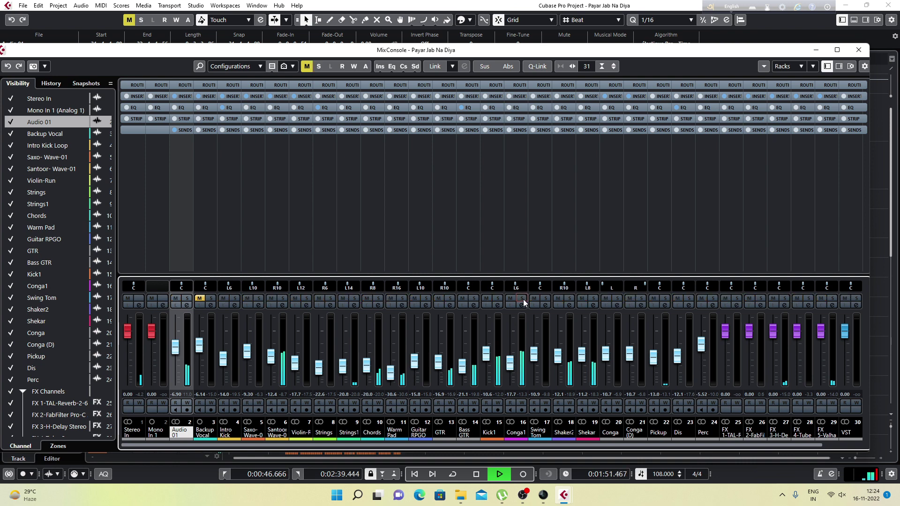
{"action": "left_click", "coordinate": [522, 300]}
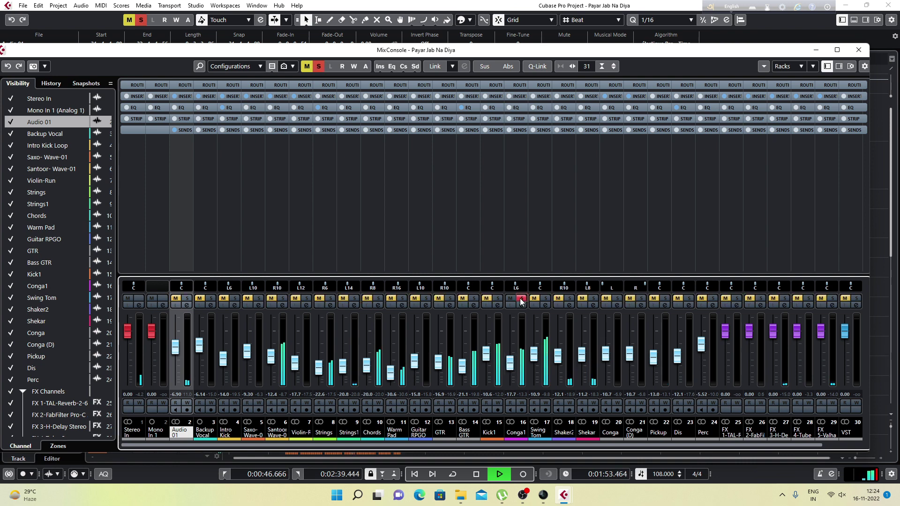
{"action": "left_click", "coordinate": [498, 300]}
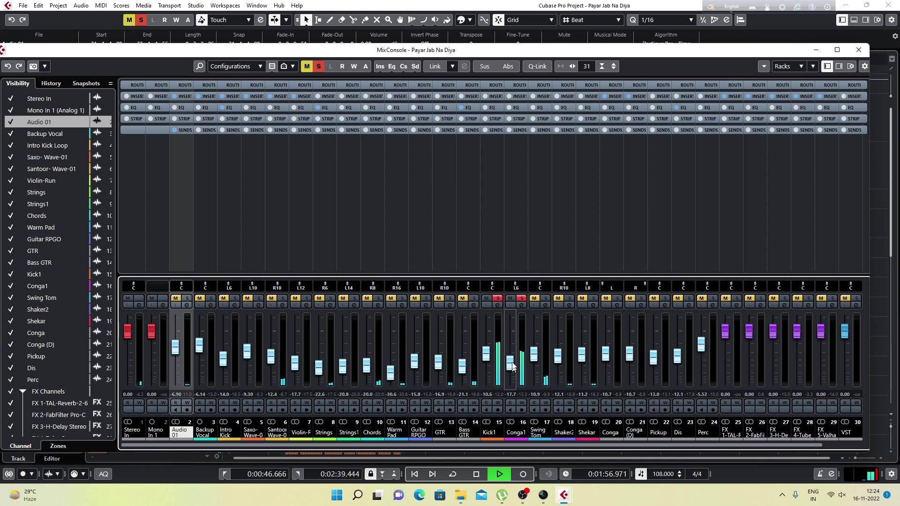
{"action": "left_click", "coordinate": [522, 299]}
{"action": "left_click", "coordinate": [499, 300]}
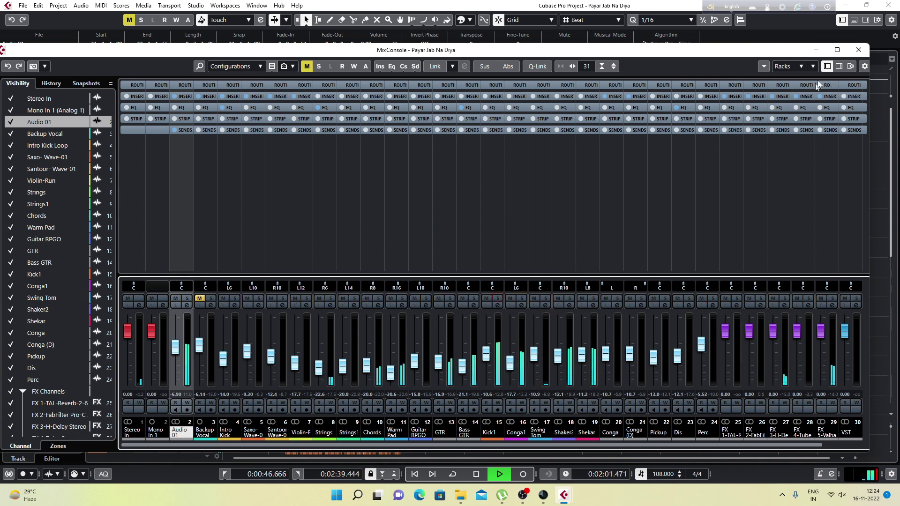
{"action": "left_click", "coordinate": [857, 50]}
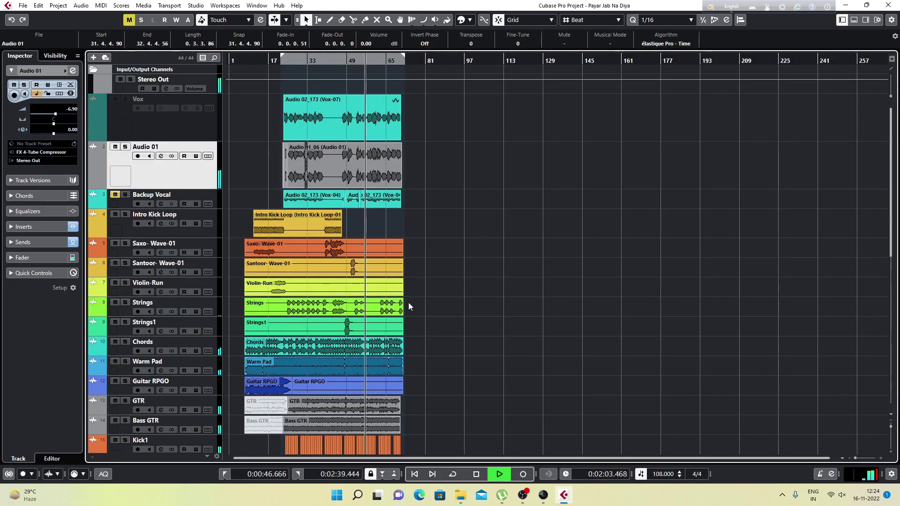
- Stop playback and open Audio 01's channel settings
{"action": "key", "text": "h"}
{"action": "key", "text": "h"}
{"action": "key", "text": "h"}
{"action": "key", "text": "h"}
{"action": "key", "text": "h"}
{"action": "key", "text": "h"}
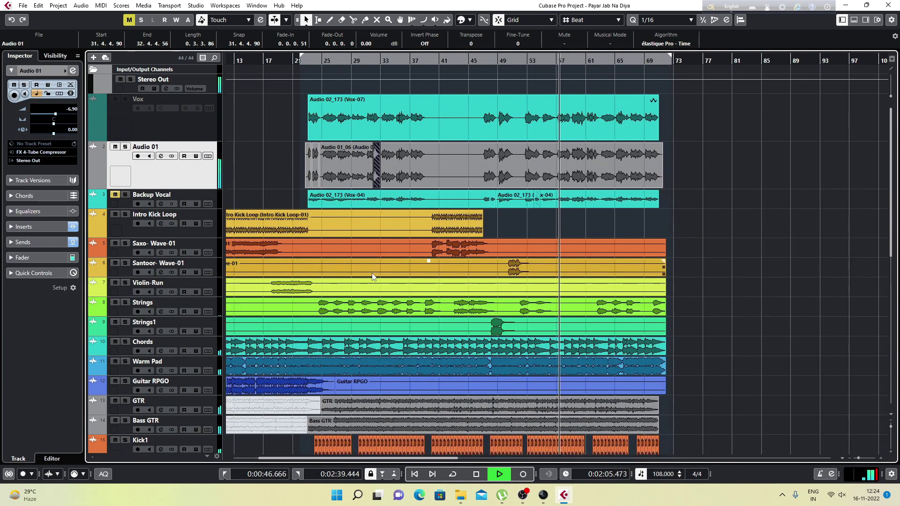
{"action": "key", "text": "space"}
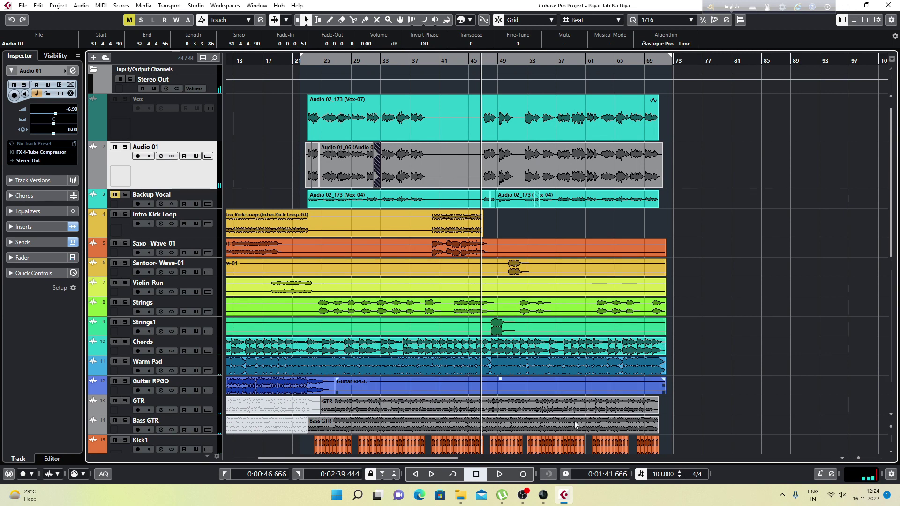
{"action": "left_click", "coordinate": [312, 104]}
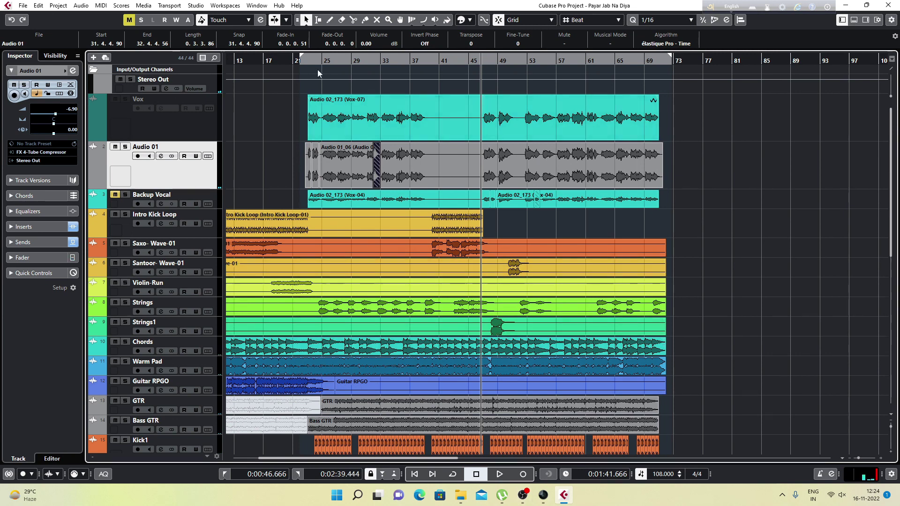
{"action": "left_click", "coordinate": [160, 158]}
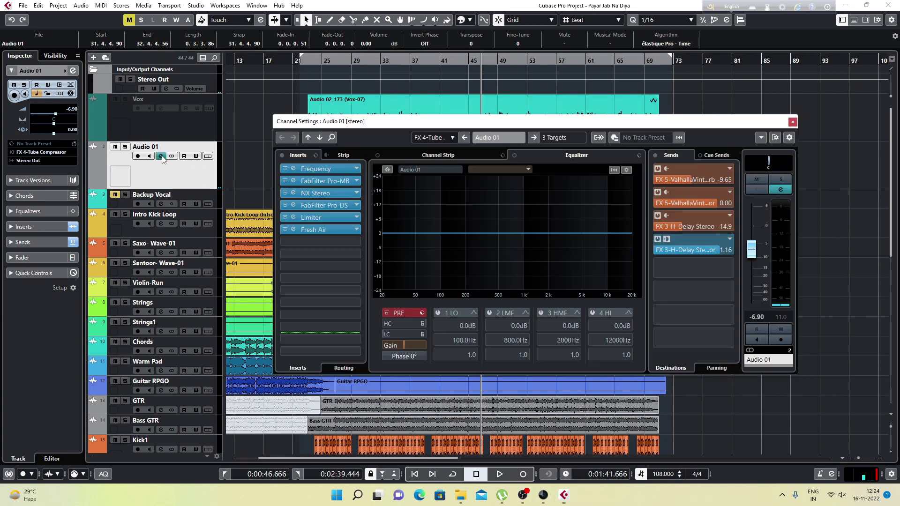